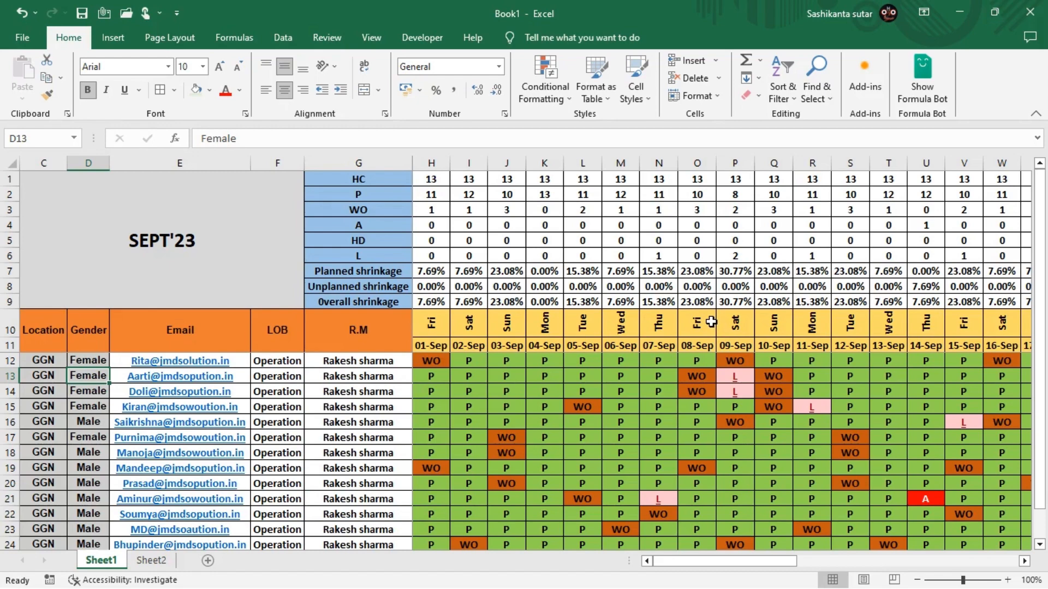
Examine the weekday header formulas above the September dates in the attendance sheet.
{"action": "left_click", "coordinate": [628, 329]}
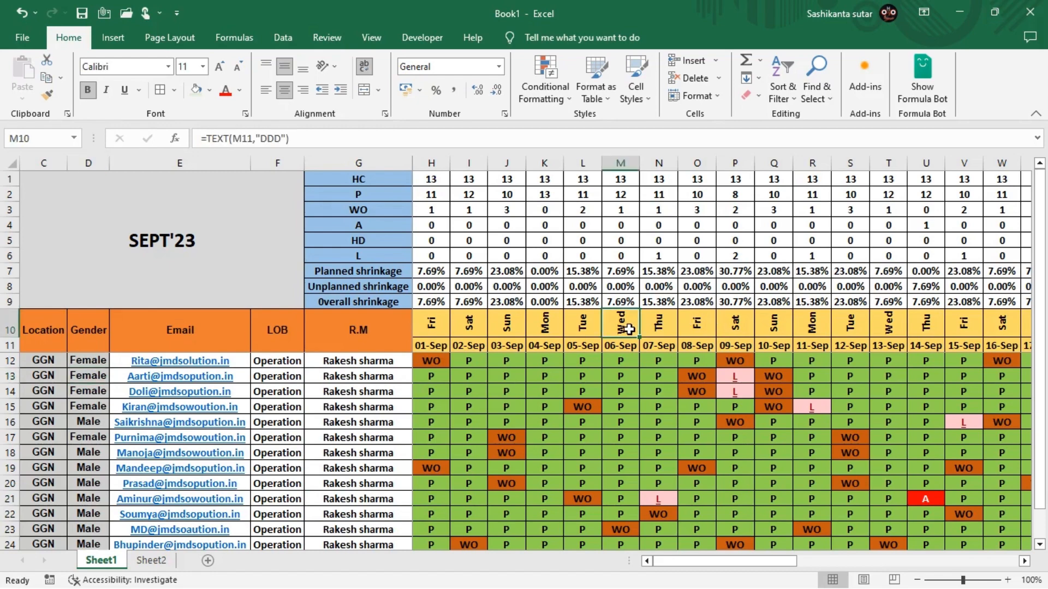
{"action": "key", "text": "Left"}
{"action": "key", "text": "Left"}
{"action": "key", "text": "Left"}
{"action": "key", "text": "Left"}
{"action": "key", "text": "Left"}
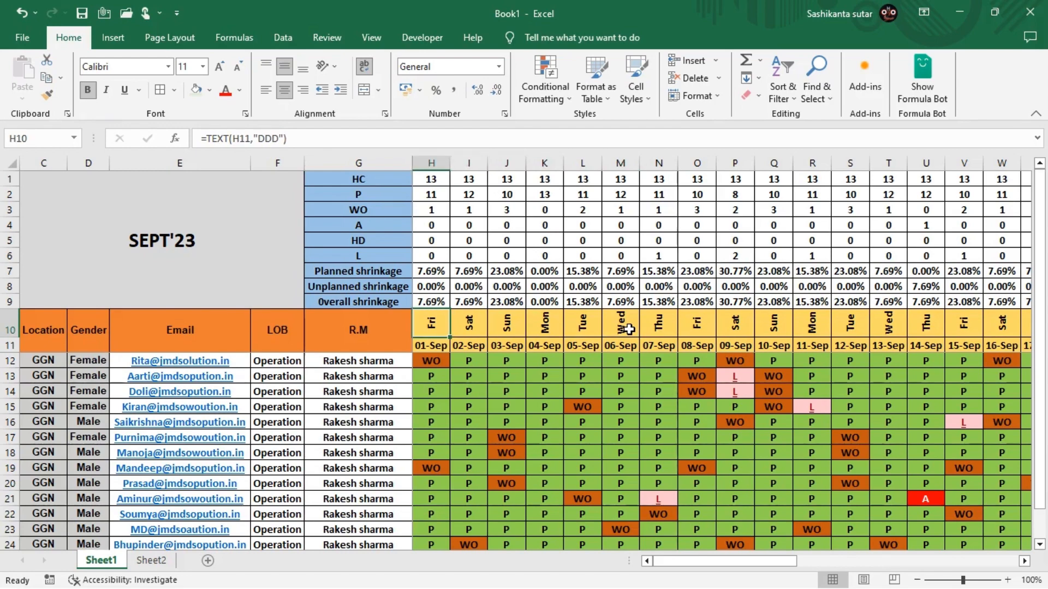
{"action": "key", "text": "Right"}
{"action": "key", "text": "Right"}
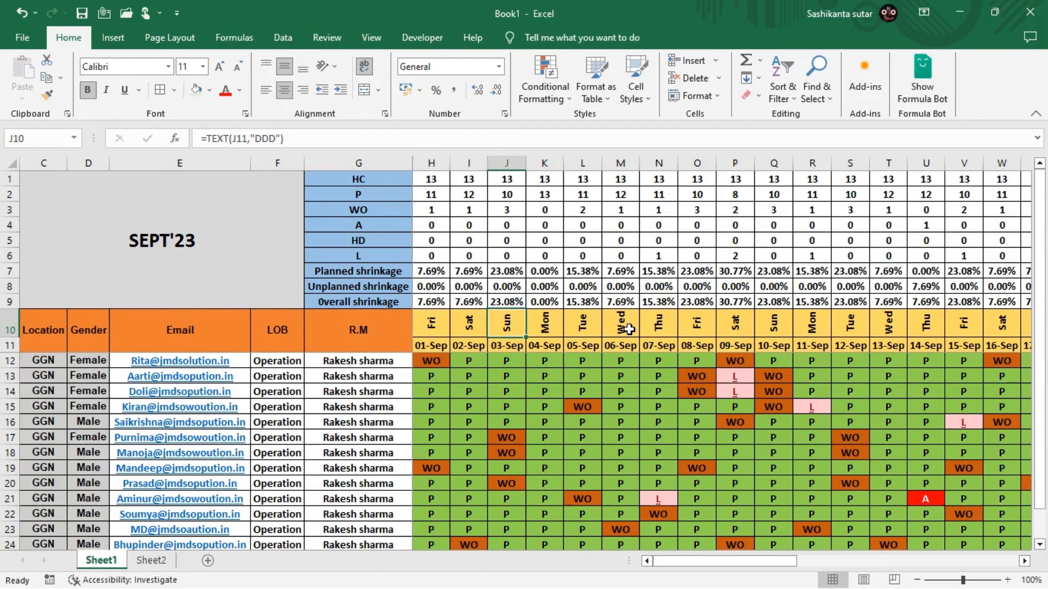
{"action": "key", "text": "Right"}
{"action": "key", "text": "Right"}
{"action": "key", "text": "Right"}
{"action": "key", "text": "Right"}
{"action": "key", "text": "Right"}
{"action": "key", "text": "Right"}
{"action": "key", "text": "Right"}
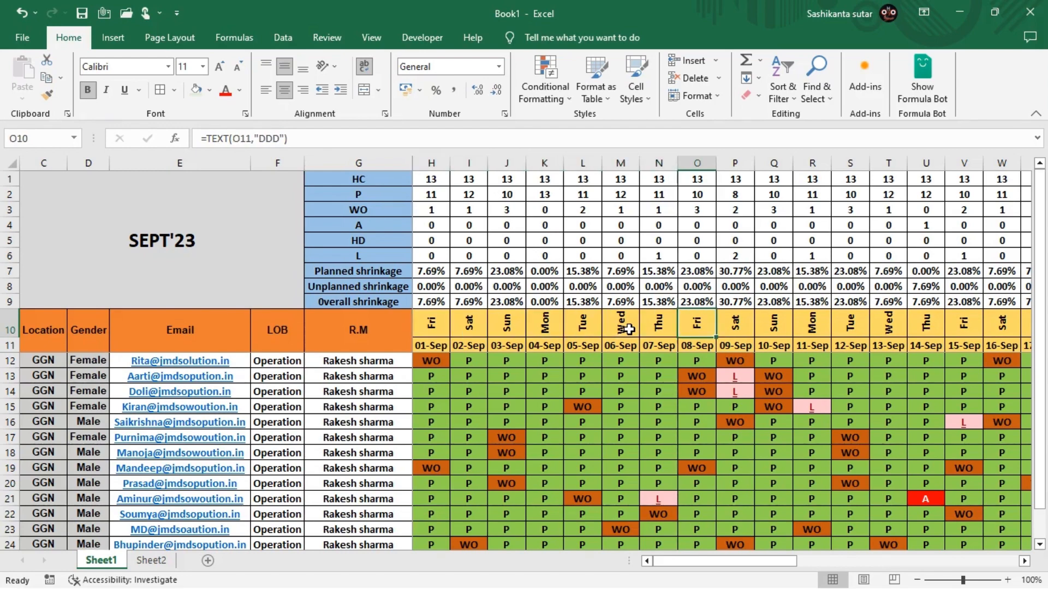
Review the remaining September dates and the monthly summary columns through to Over time.
{"action": "key", "text": "Right"}
{"action": "key", "text": "Right"}
{"action": "key", "text": "Right"}
{"action": "key", "text": "Right"}
{"action": "key", "text": "Right"}
{"action": "key", "text": "Right"}
{"action": "key", "text": "Right"}
{"action": "key", "text": "Right"}
{"action": "key", "text": "Right"}
{"action": "key", "text": "Right"}
{"action": "key", "text": "Right"}
{"action": "key", "text": "Right"}
{"action": "key", "text": "Right"}
{"action": "key", "text": "Right"}
{"action": "key", "text": "Right"}
{"action": "key", "text": "Right"}
{"action": "key", "text": "Right"}
{"action": "key", "text": "Right"}
{"action": "key", "text": "Right"}
{"action": "key", "text": "Right"}
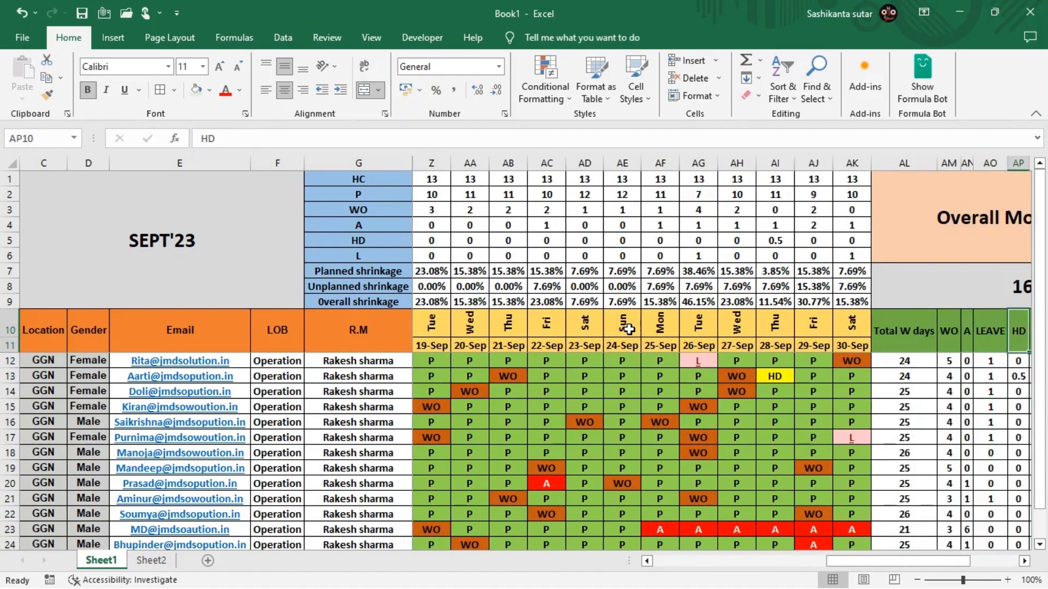
{"action": "key", "text": "Right"}
{"action": "key", "text": "Right"}
{"action": "key", "text": "Right"}
{"action": "key", "text": "Right"}
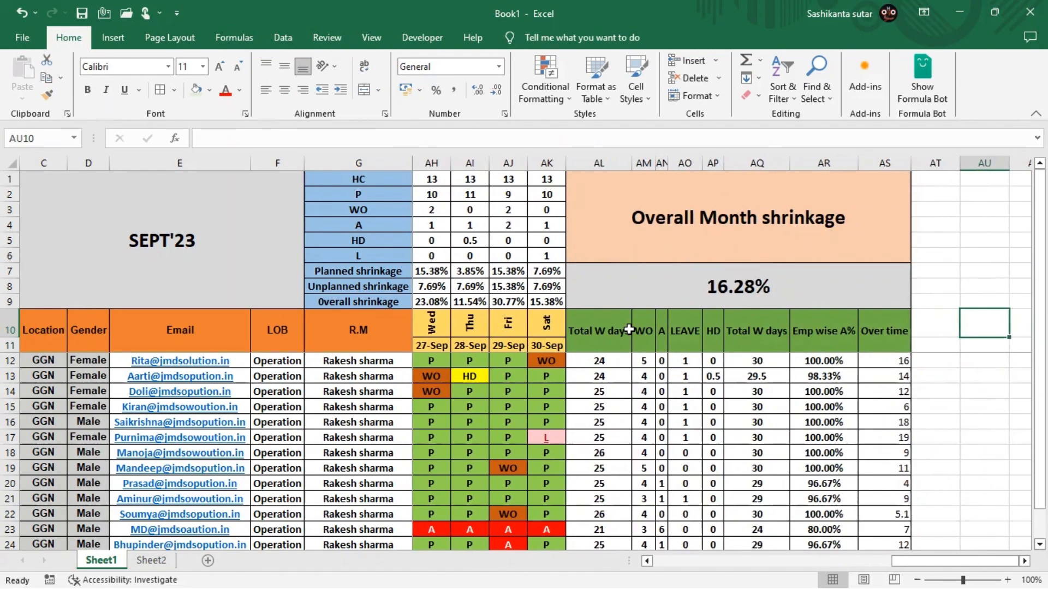
{"action": "key", "text": "Down"}
{"action": "key", "text": "Down"}
{"action": "key", "text": "Left"}
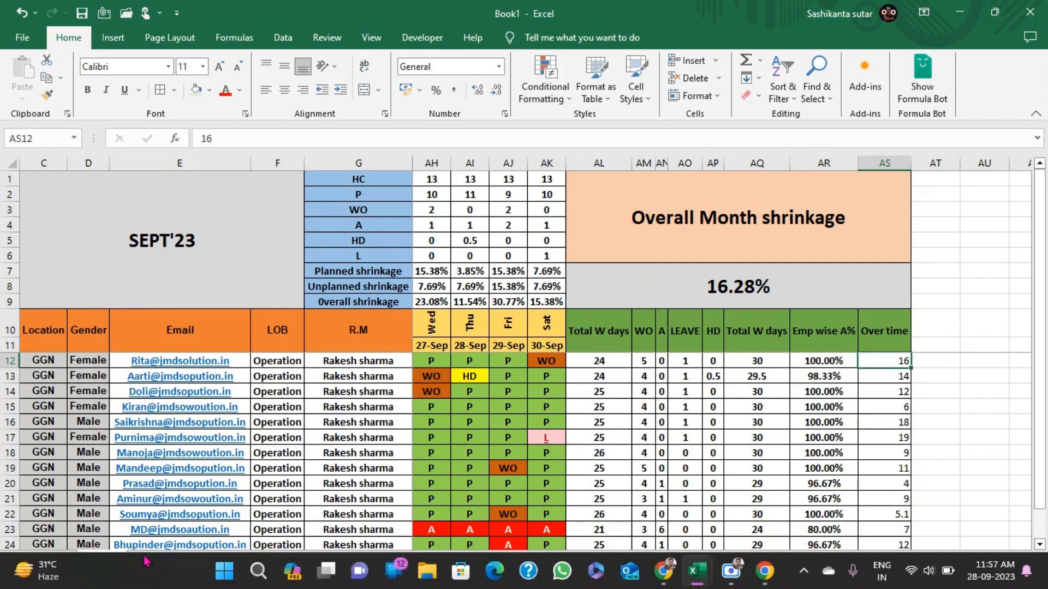
Open Sheet2 and review the employee table's headers from Emp Name to MTD.
{"action": "left_click", "coordinate": [158, 561]}
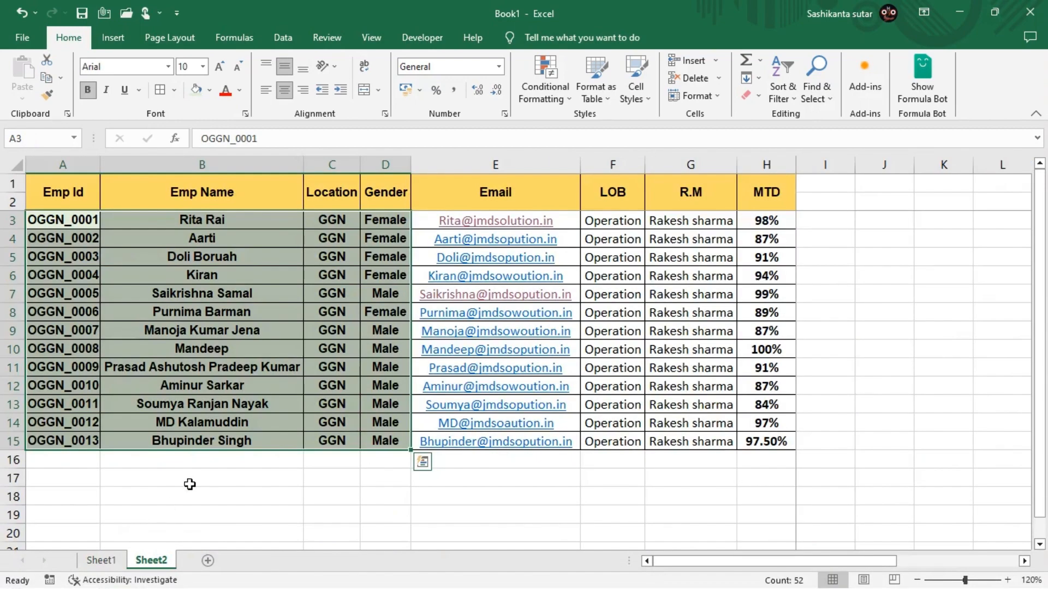
{"action": "left_click", "coordinate": [816, 186]}
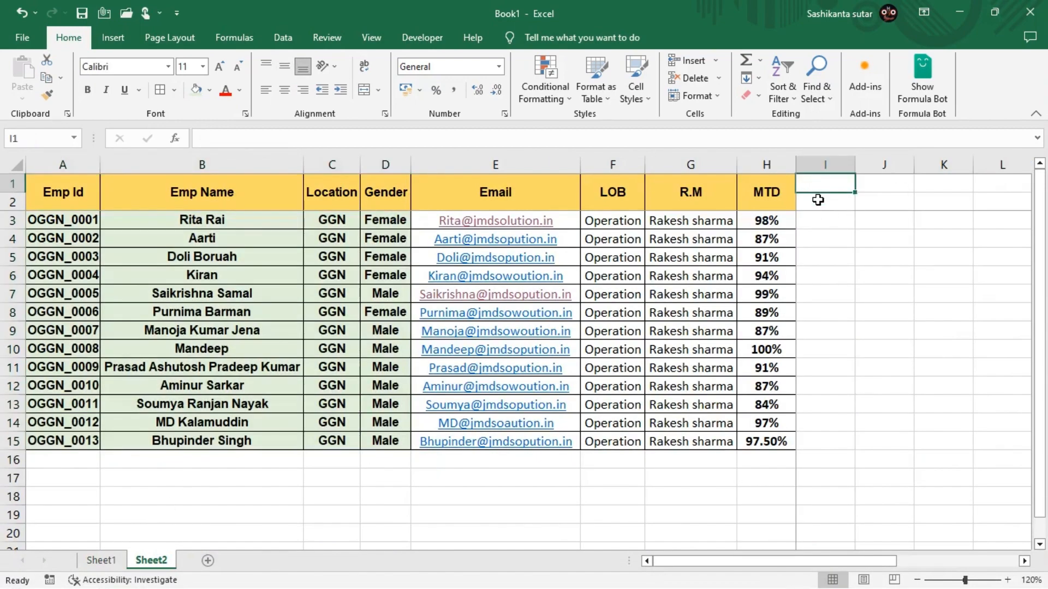
{"action": "key", "text": "Left"}
{"action": "key", "text": "Left"}
{"action": "key", "text": "Left"}
{"action": "key", "text": "Left"}
{"action": "key", "text": "Left"}
{"action": "key", "text": "Left"}
{"action": "key", "text": "Left"}
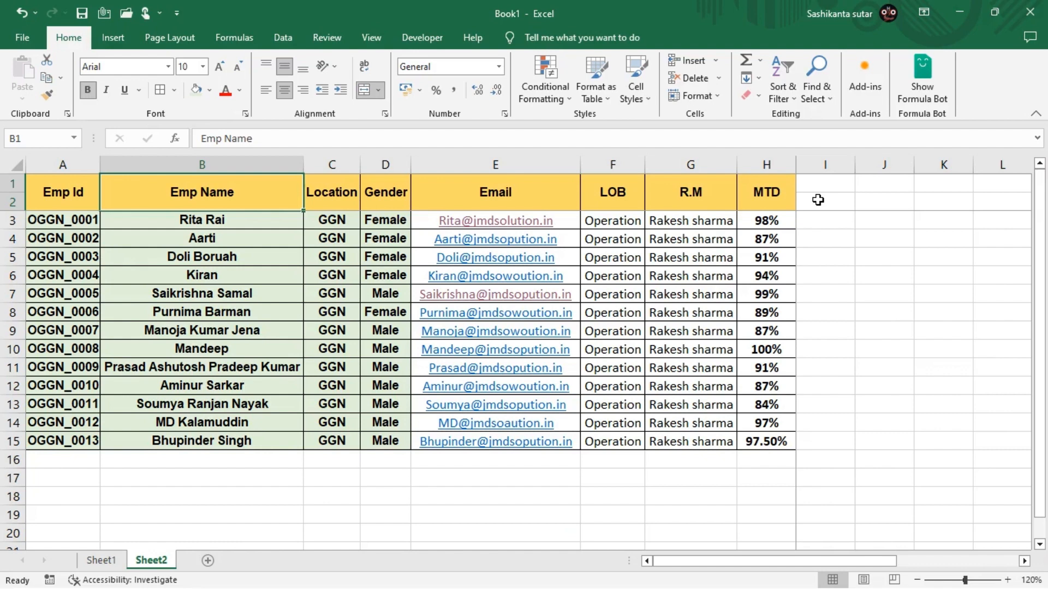
{"action": "key", "text": "Right"}
{"action": "key", "text": "Right"}
{"action": "key", "text": "Right"}
{"action": "key", "text": "Right"}
{"action": "key", "text": "Right"}
{"action": "key", "text": "Right"}
{"action": "key", "text": "Right"}
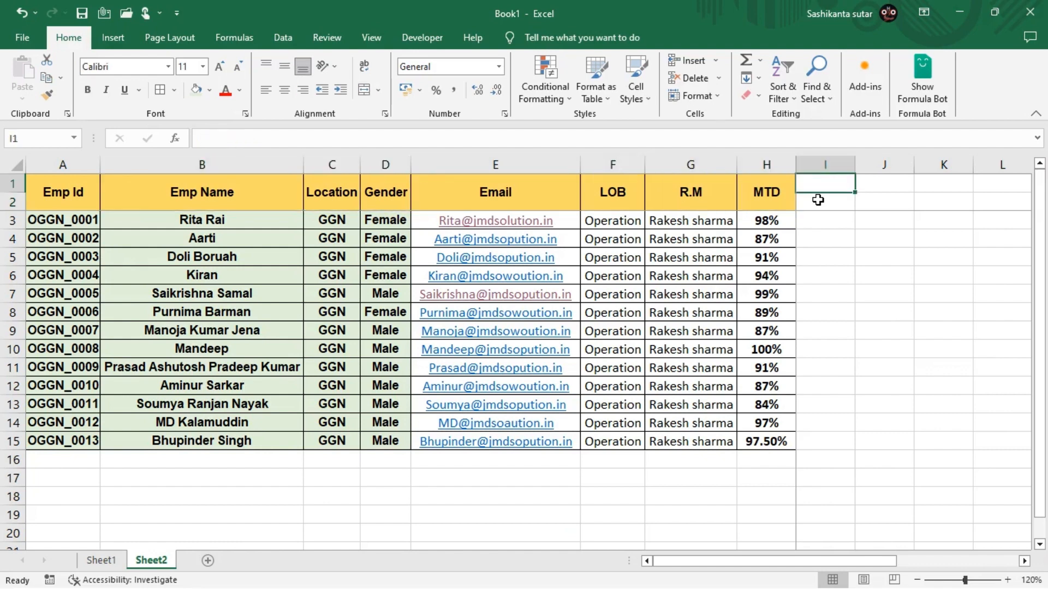
Add the header "WORKING DAYS" in I1 and merge and center it across I1:I2.
{"action": "type", "text": "WORKING"}
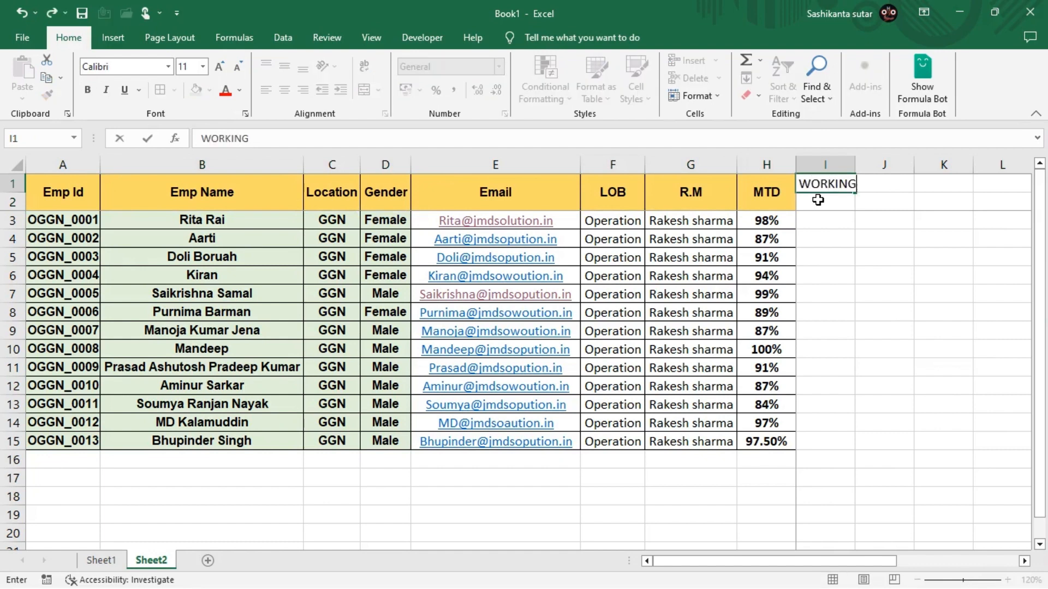
{"action": "type", "text": " DAYS"}
{"action": "key", "text": "Return"}
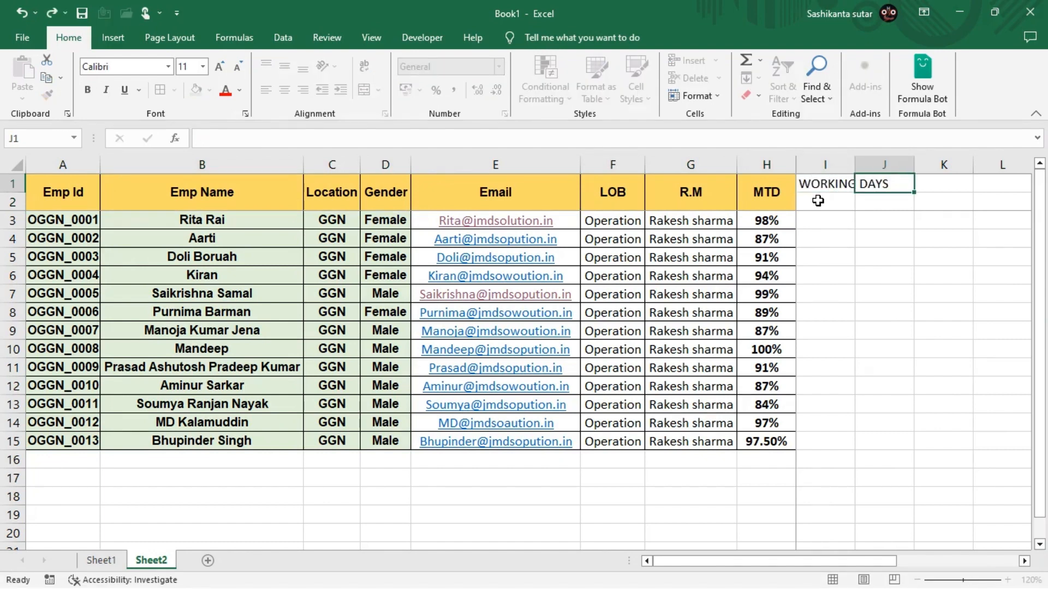
{"action": "key", "text": "Up"}
{"action": "key", "text": "shift+Down"}
{"action": "key", "text": "alt+h"}
{"action": "key", "text": "m"}
{"action": "key", "text": "c"}
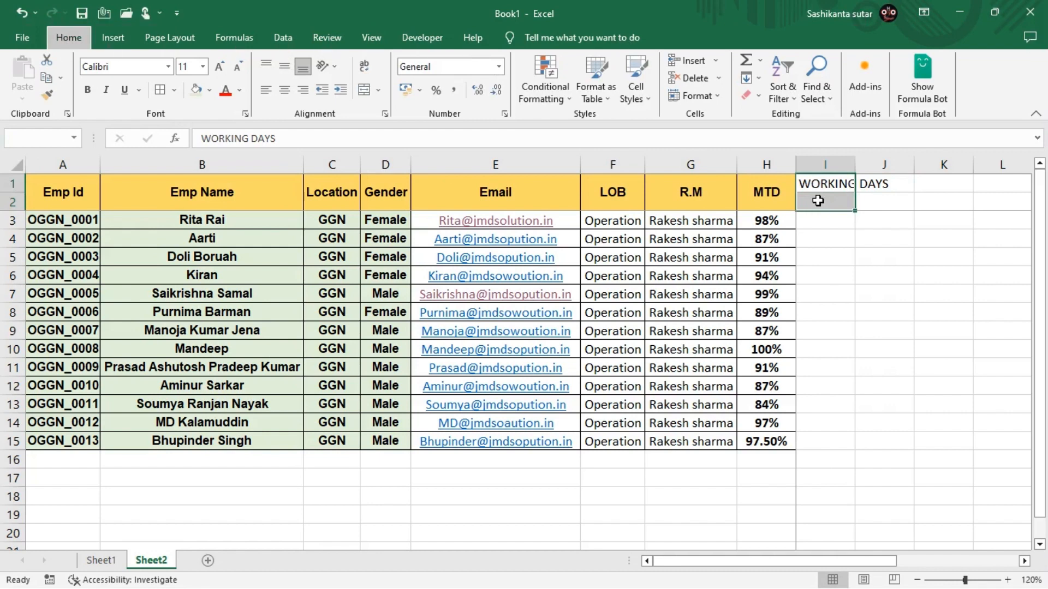
{"action": "key", "text": "Right"}
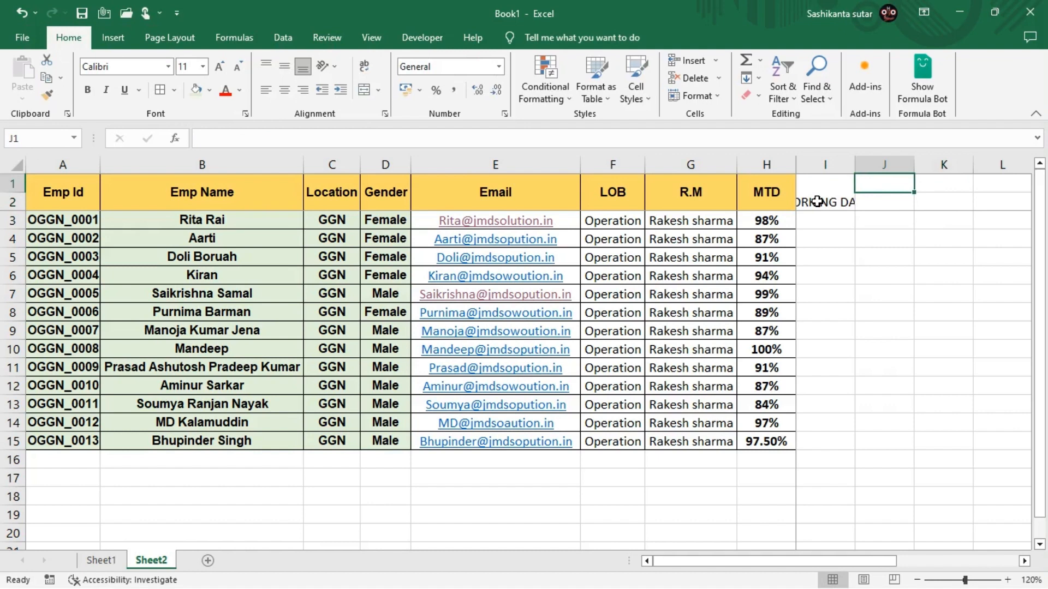
Add the header "O DAYS" in J1 and merge and center it across J1:J2.
{"action": "type", "text": "O DAYS"}
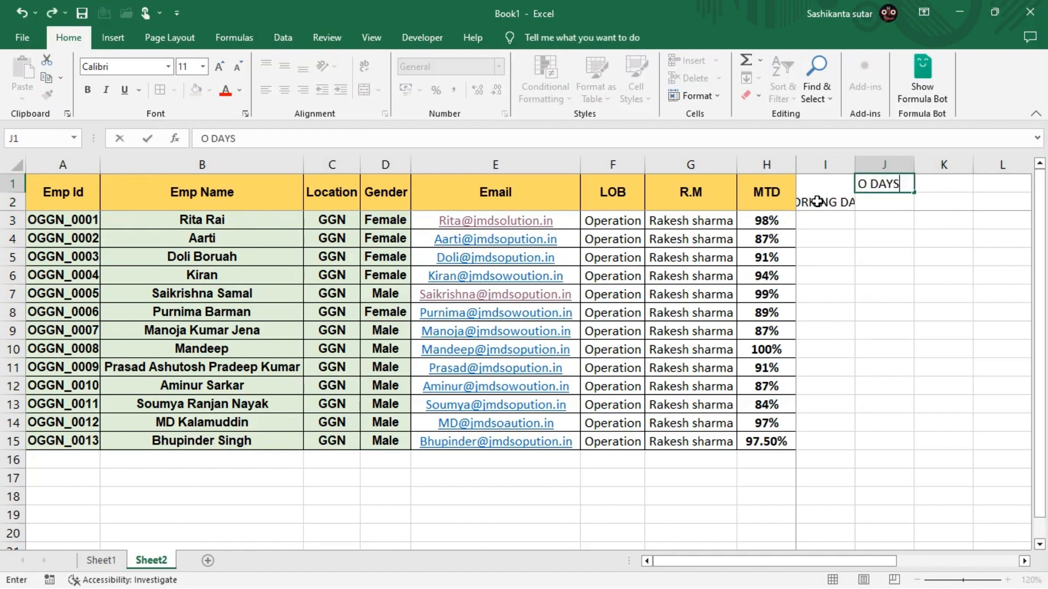
{"action": "key", "text": "Tab"}
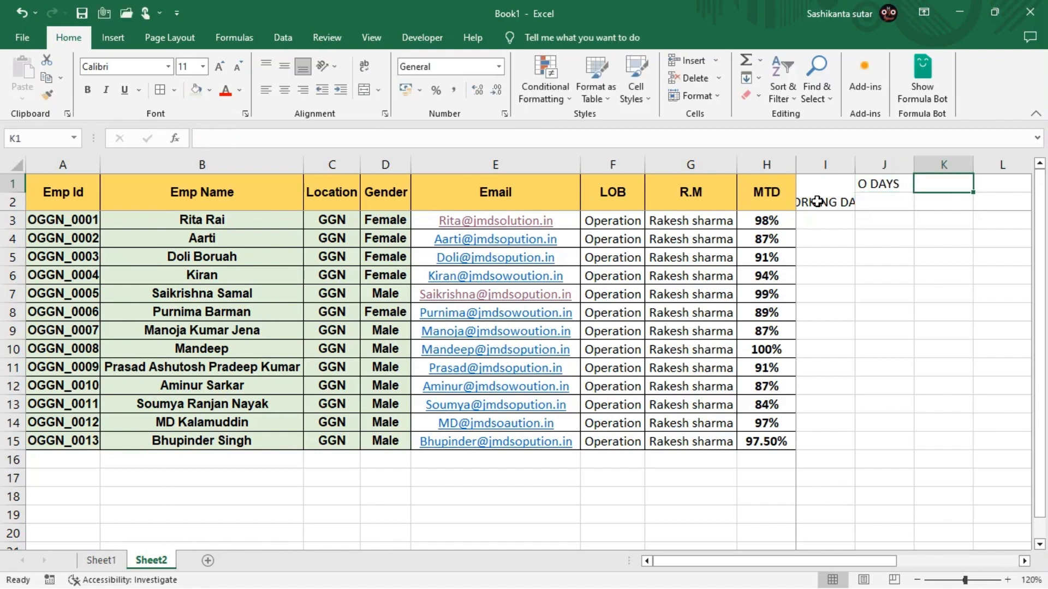
{"action": "key", "text": "Left"}
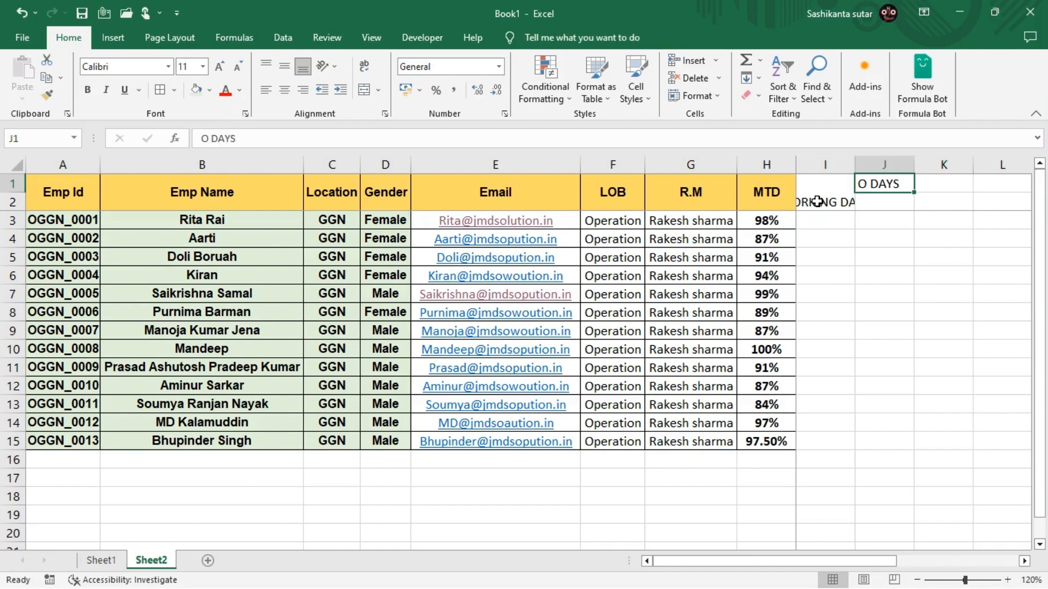
{"action": "key", "text": "Right"}
{"action": "key", "text": "Left"}
{"action": "key", "text": "shift+Down"}
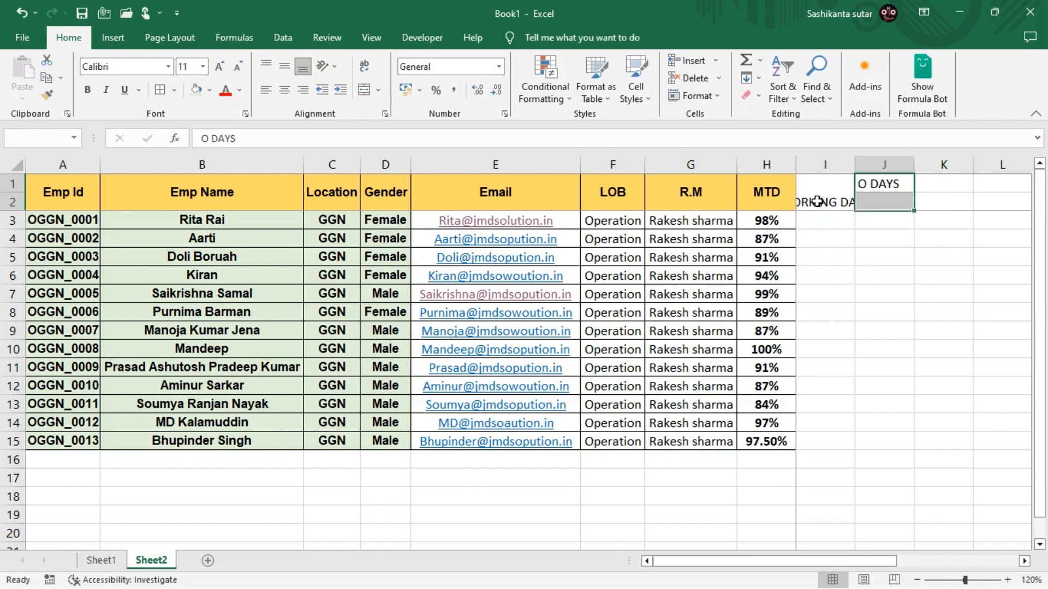
{"action": "key", "text": "alt+h"}
{"action": "key", "text": "m"}
{"action": "key", "text": "c"}
{"action": "key", "text": "Right"}
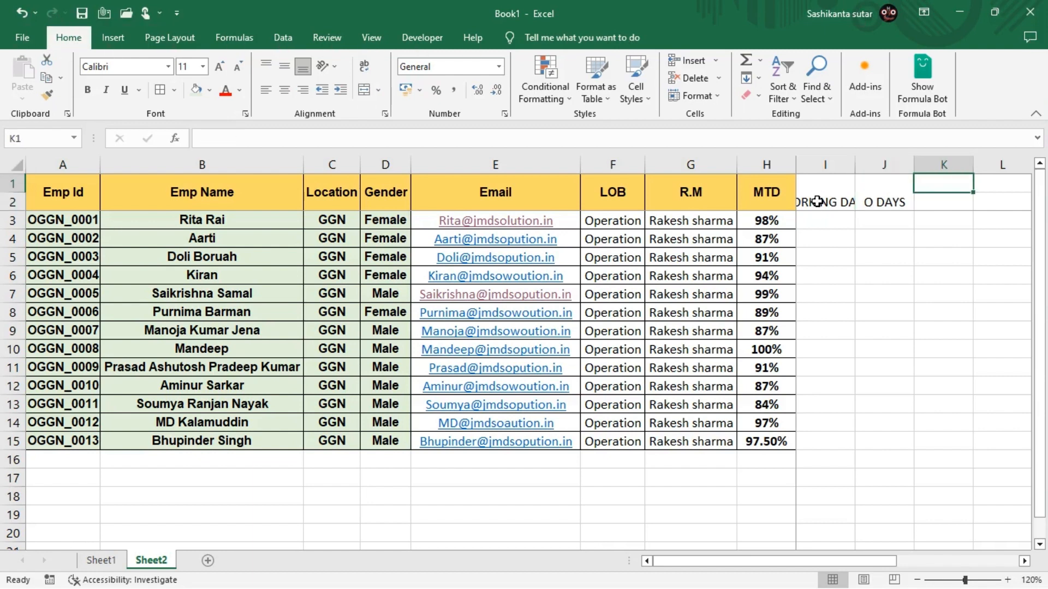
Add the header "Current M Basic" in K1 and merge and center it across K1:K2.
{"action": "key", "text": "Left"}
{"action": "key", "text": "Right"}
{"action": "type", "text": "CU"}
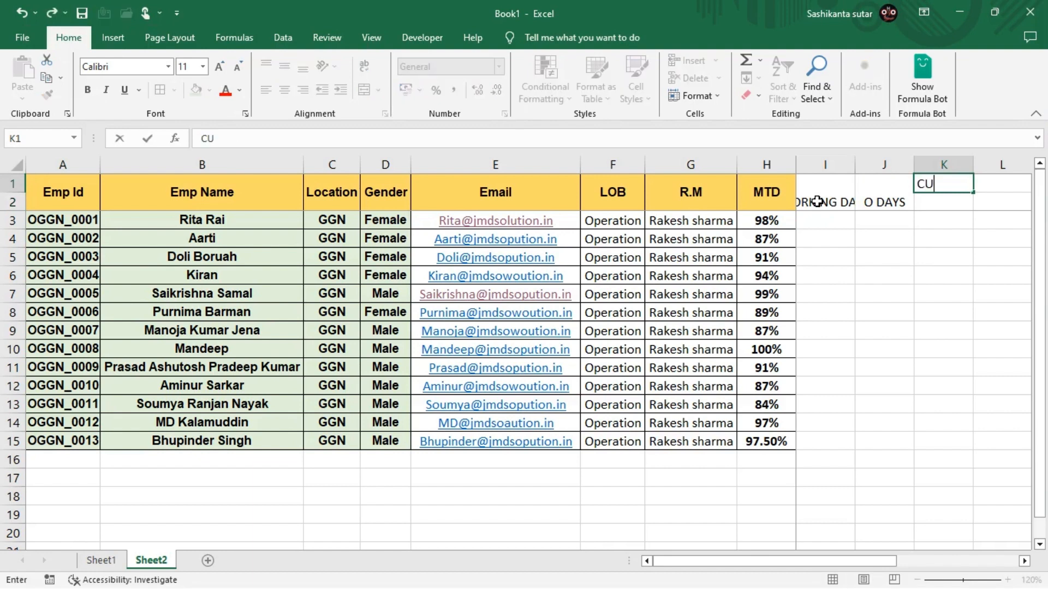
{"action": "key", "text": "BackSpace"}
{"action": "type", "text": "urrent m"}
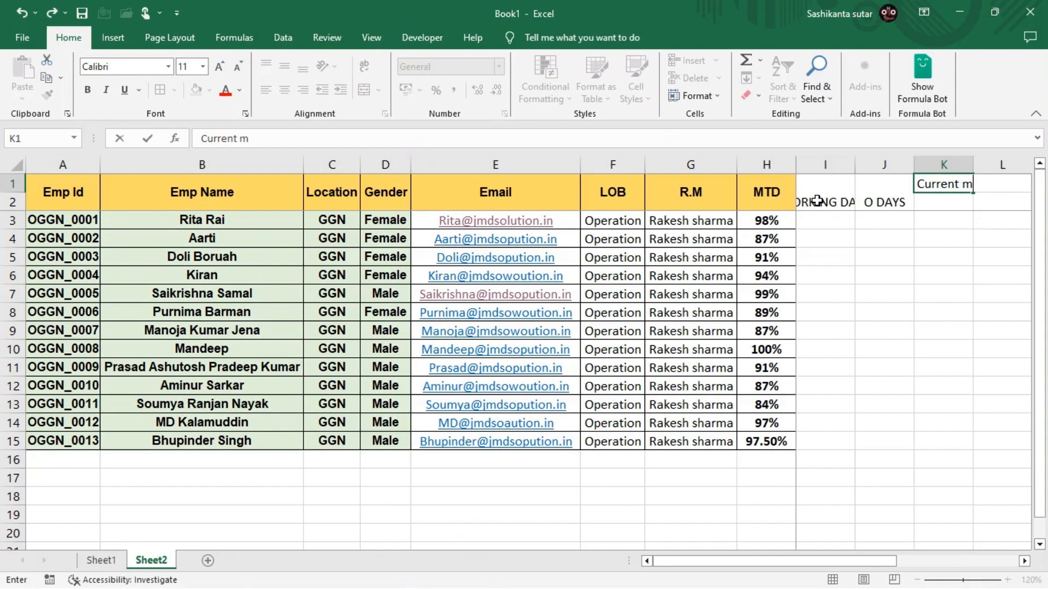
{"action": "key", "text": "BackSpace"}
{"action": "type", "text": "M Basic"}
{"action": "key", "text": "Right"}
{"action": "key", "text": "Left"}
{"action": "key", "text": "shift+Down"}
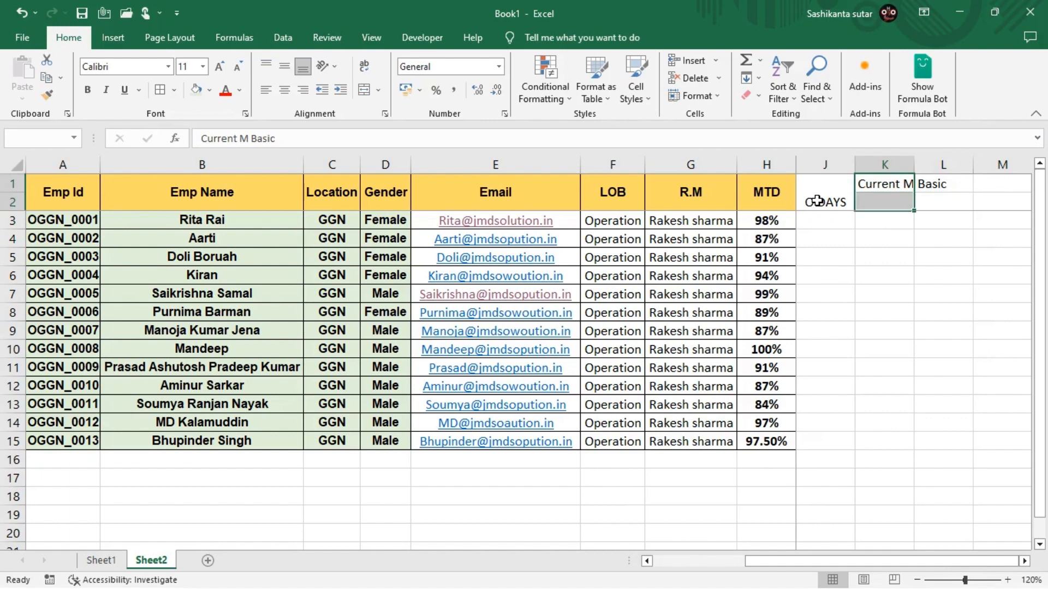
{"action": "key", "text": "alt"}
{"action": "key", "text": "h"}
{"action": "key", "text": "m"}
{"action": "key", "text": "c"}
{"action": "key", "text": "Right"}
{"action": "key", "text": "Right"}
{"action": "key", "text": "Left"}
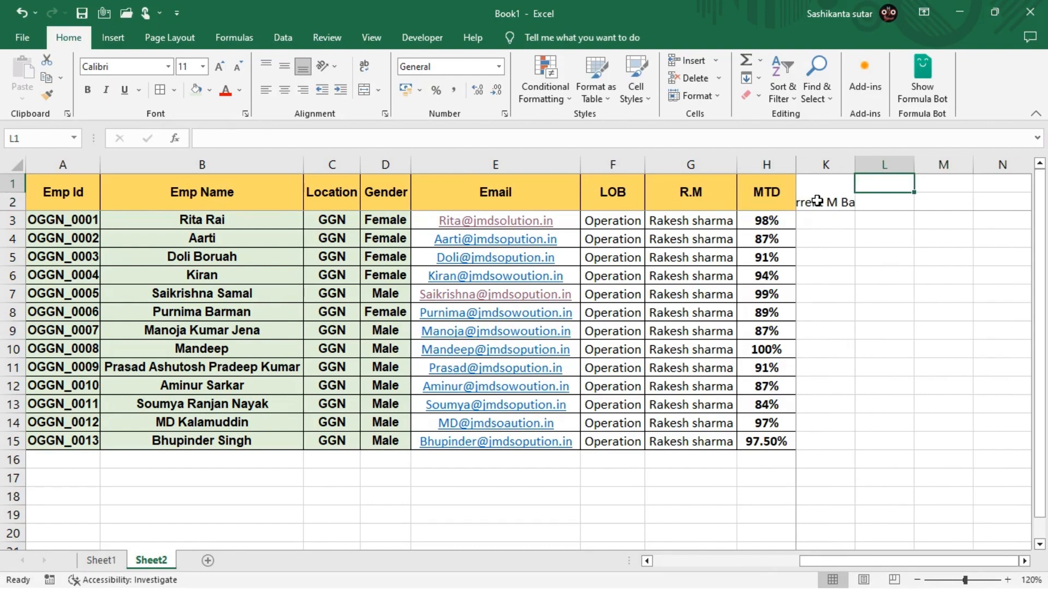
Merge and center L1:L2 and enter the header "Incentive".
{"action": "left_click", "coordinate": [773, 221]}
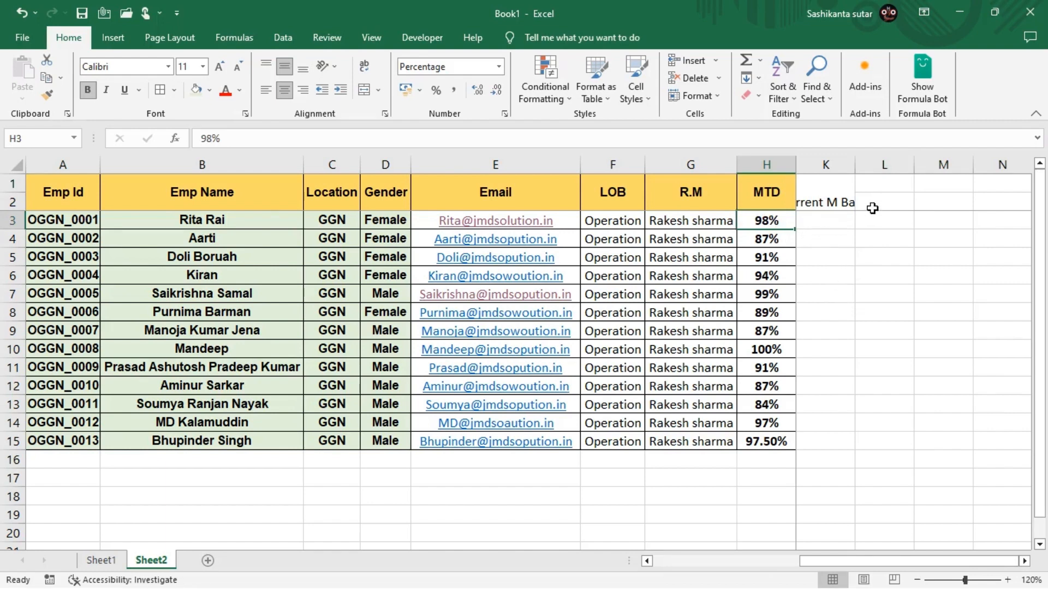
{"action": "left_click", "coordinate": [869, 185]}
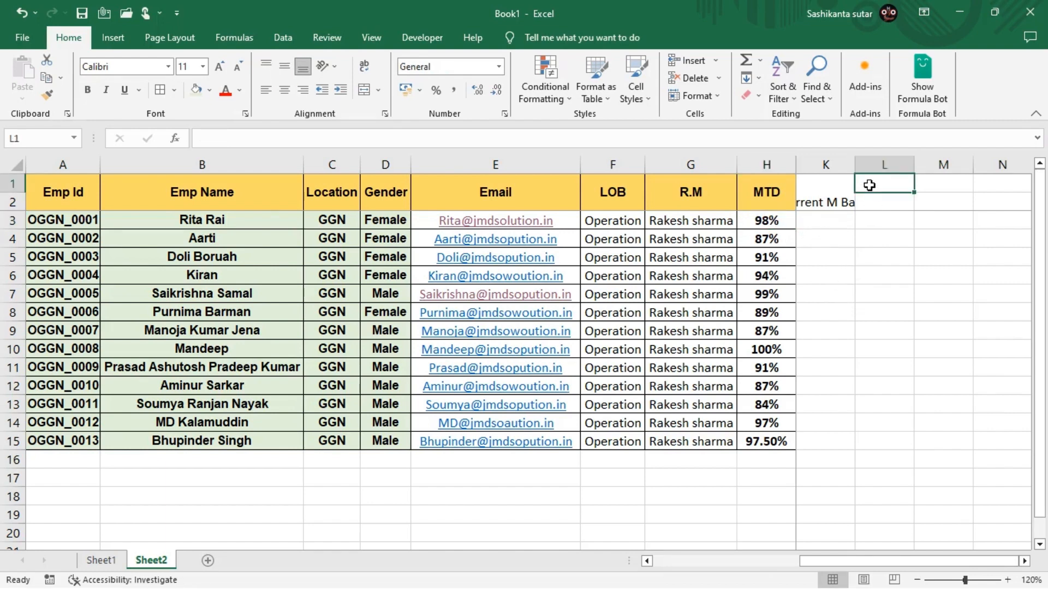
{"action": "key", "text": "shift+Down"}
{"action": "key", "text": "alt+h"}
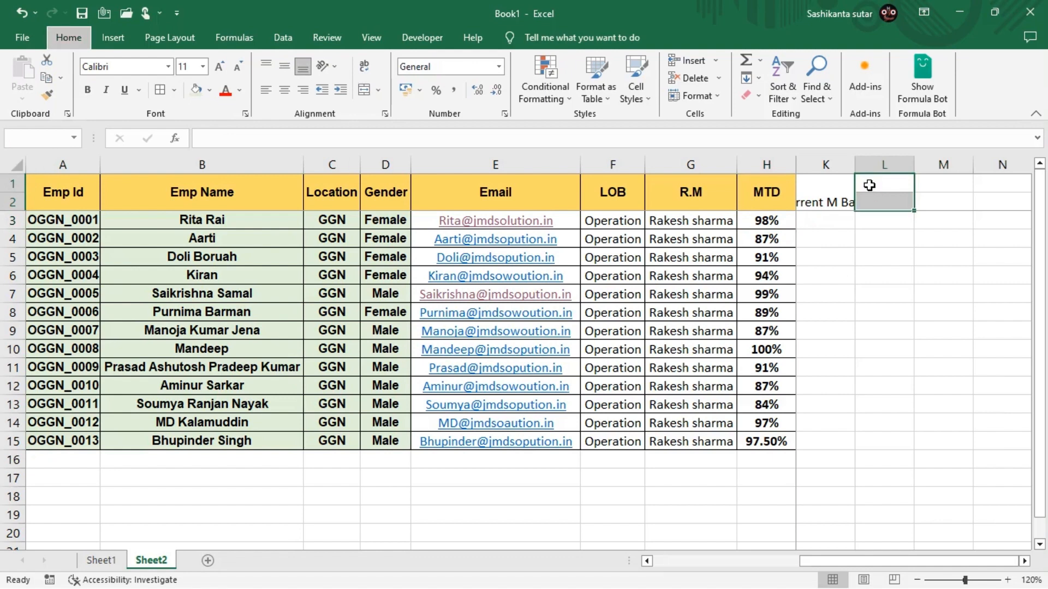
{"action": "type", "text": "mcInde"}
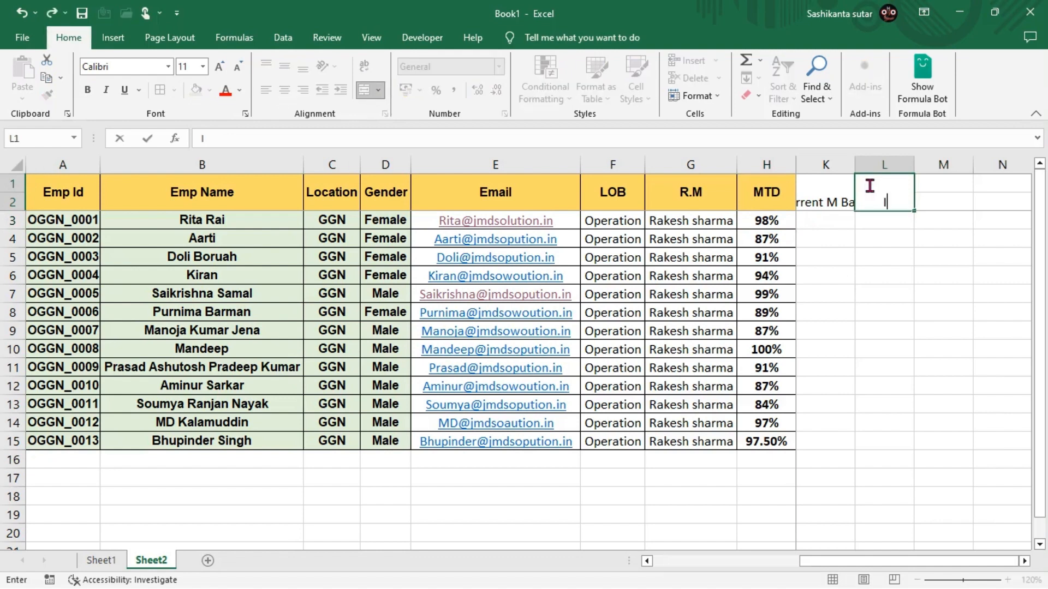
{"action": "key", "text": "BackSpace"}
{"action": "key", "text": "BackSpace"}
{"action": "type", "text": "nc"}
{"action": "key", "text": "BackSpace"}
{"action": "key", "text": "BackSpace"}
{"action": "key", "text": "BackSpace"}
{"action": "key", "text": "BackSpace"}
{"action": "type", "text": "Incentive"}
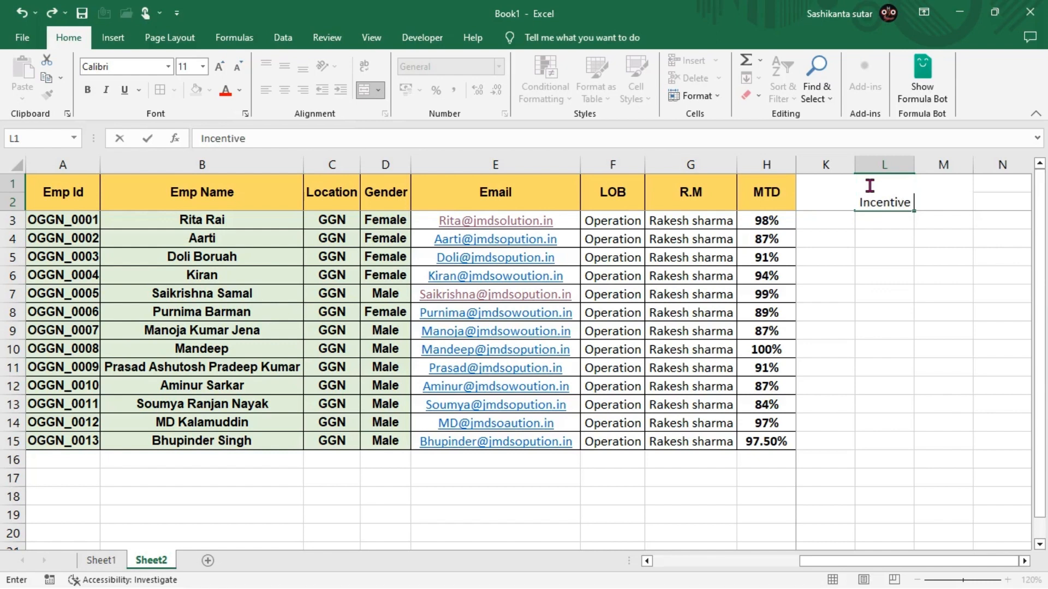
Merge and center M1:M2 and enter the header "HRA".
{"action": "key", "text": "Right"}
{"action": "key", "text": "Right"}
{"action": "key", "text": "Left"}
{"action": "key", "text": "shift+Down"}
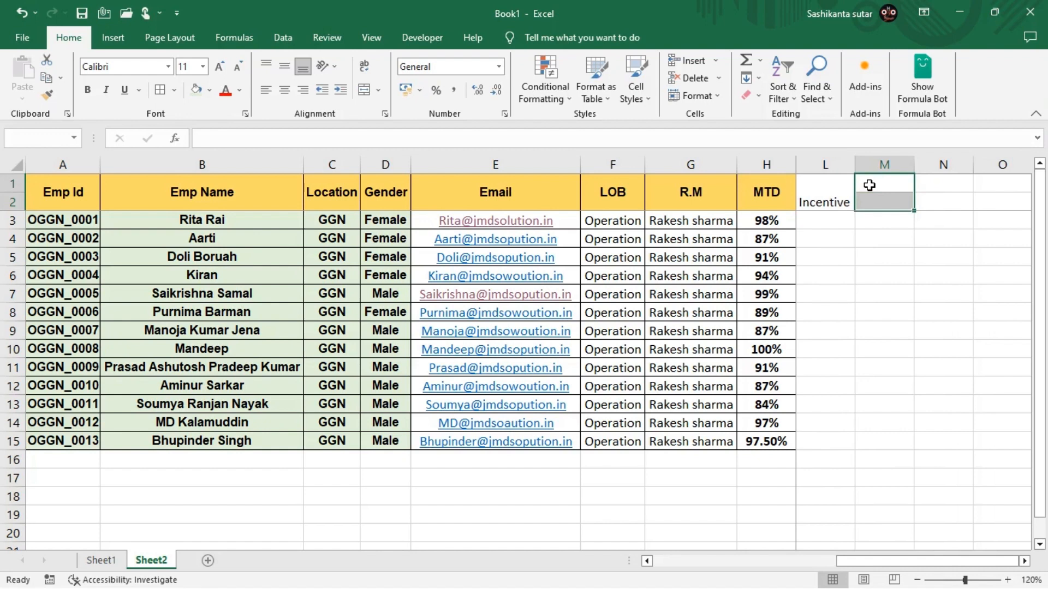
{"action": "key", "text": "alt"}
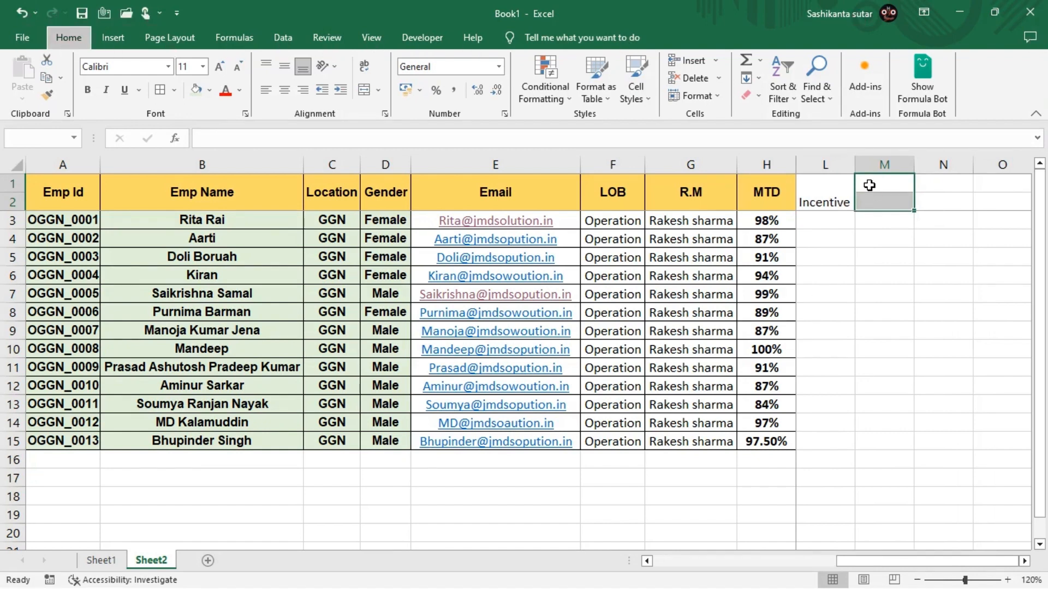
{"action": "key", "text": "h"}
{"action": "key", "text": "n"}
{"action": "key", "text": "Escape"}
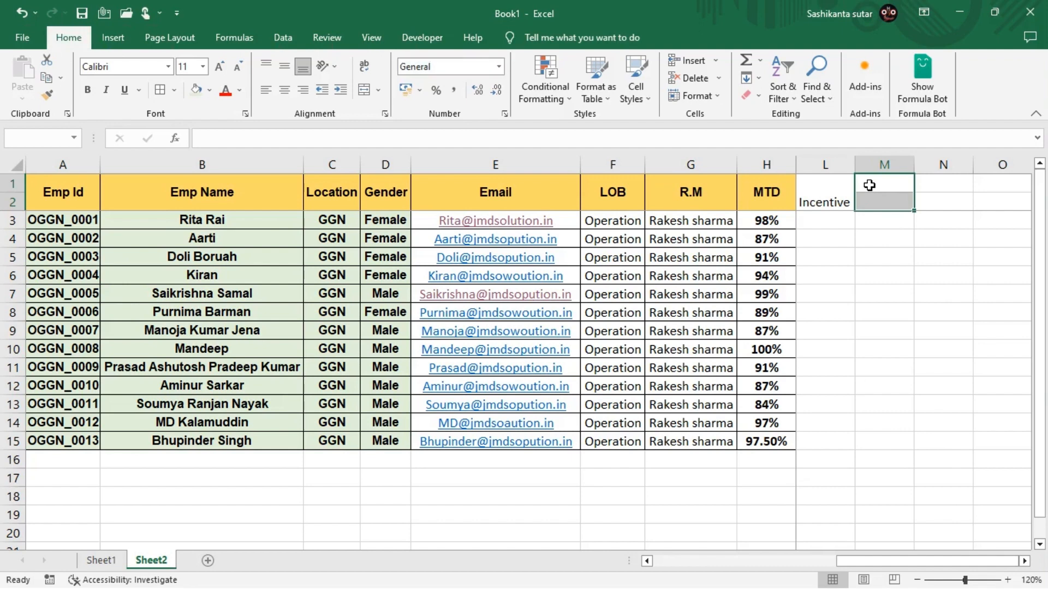
{"action": "key", "text": "h"}
{"action": "key", "text": "m"}
{"action": "key", "text": "c"}
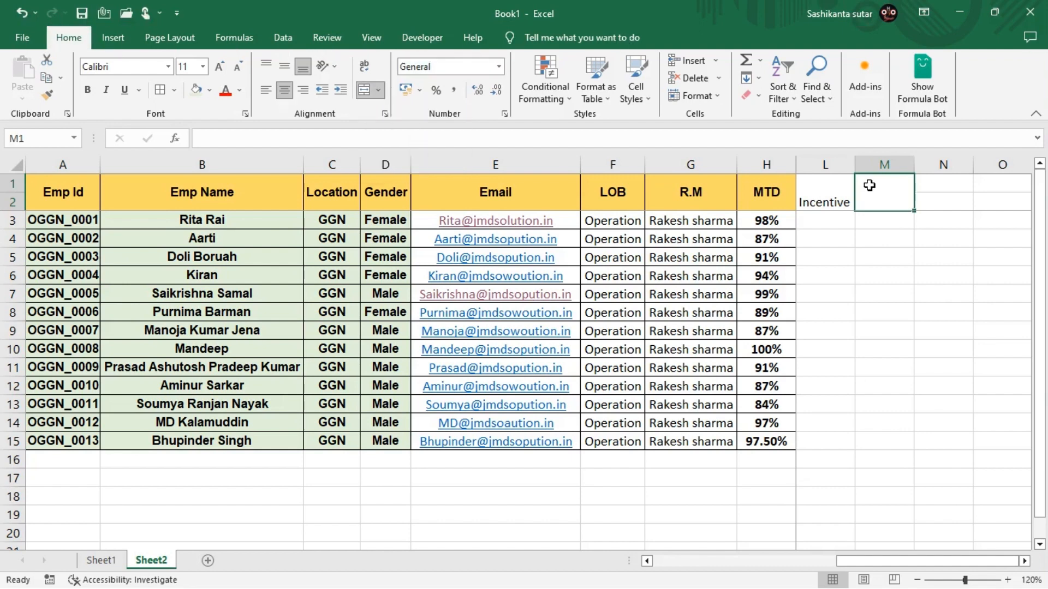
{"action": "type", "text": "HRA"}
{"action": "key", "text": "Tab"}
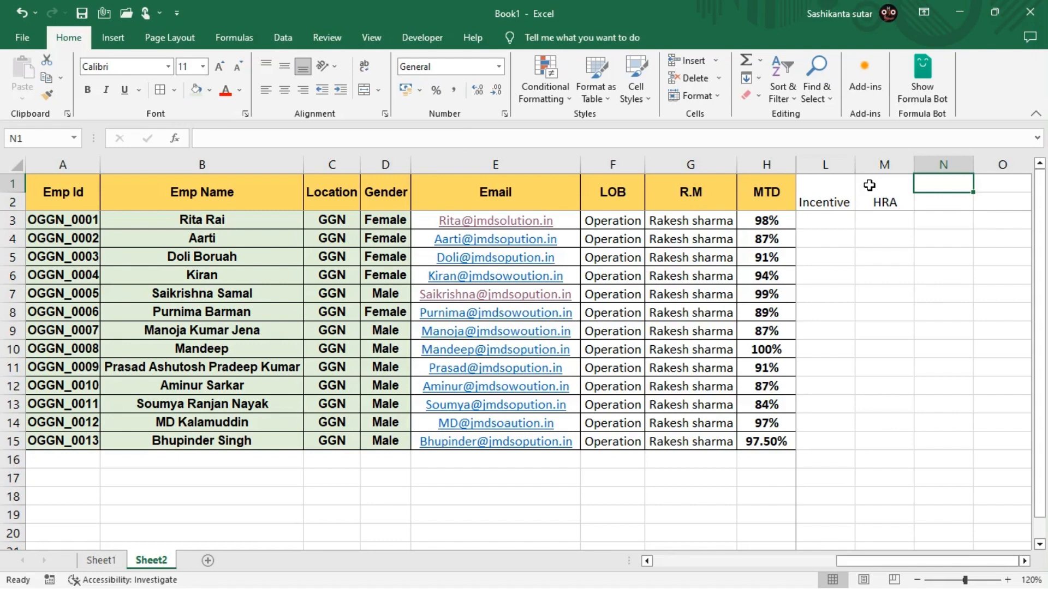
{"action": "scroll", "coordinate": [869, 185], "scroll_direction": "right", "scroll_amount": 1}
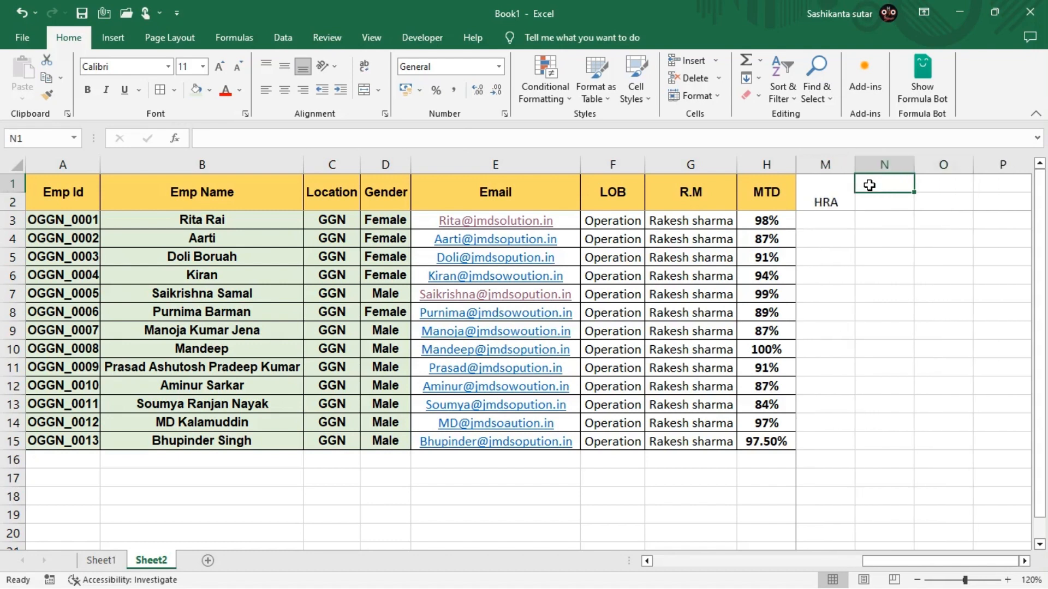
Merge and center N1:N2 and enter the header "DA".
{"action": "key", "text": "shift+Down"}
{"action": "key", "text": "alt"}
{"action": "key", "text": "h"}
{"action": "key", "text": "m"}
{"action": "key", "text": "c"}
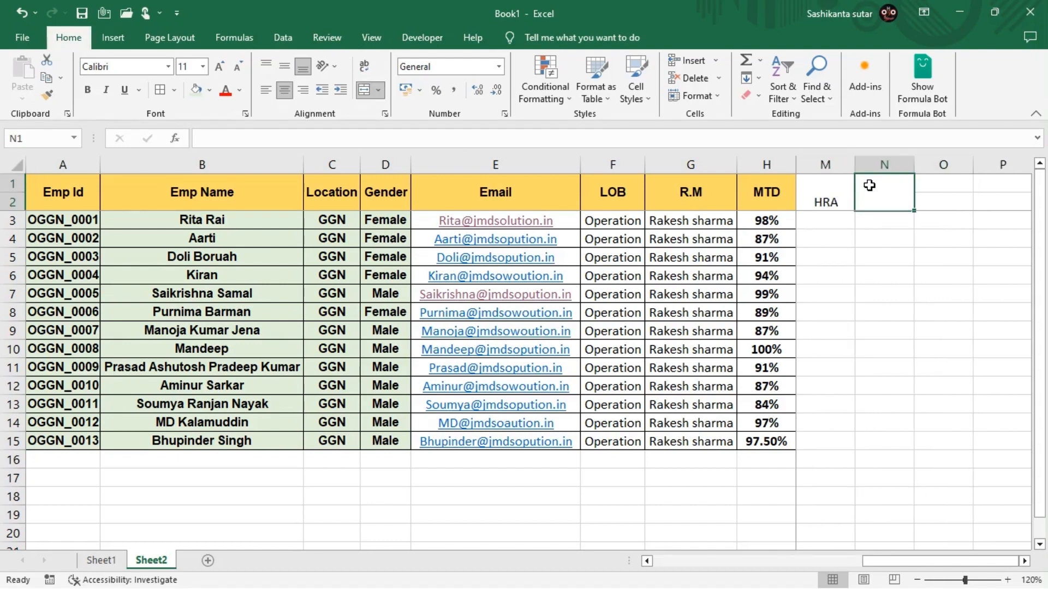
{"action": "type", "text": "DA"}
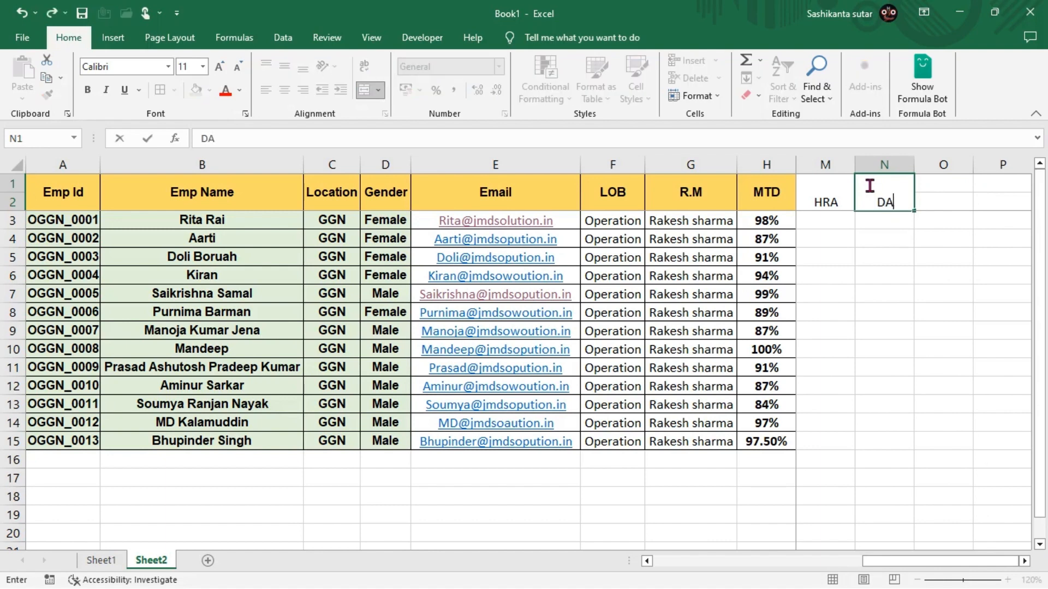
{"action": "key", "text": "Tab"}
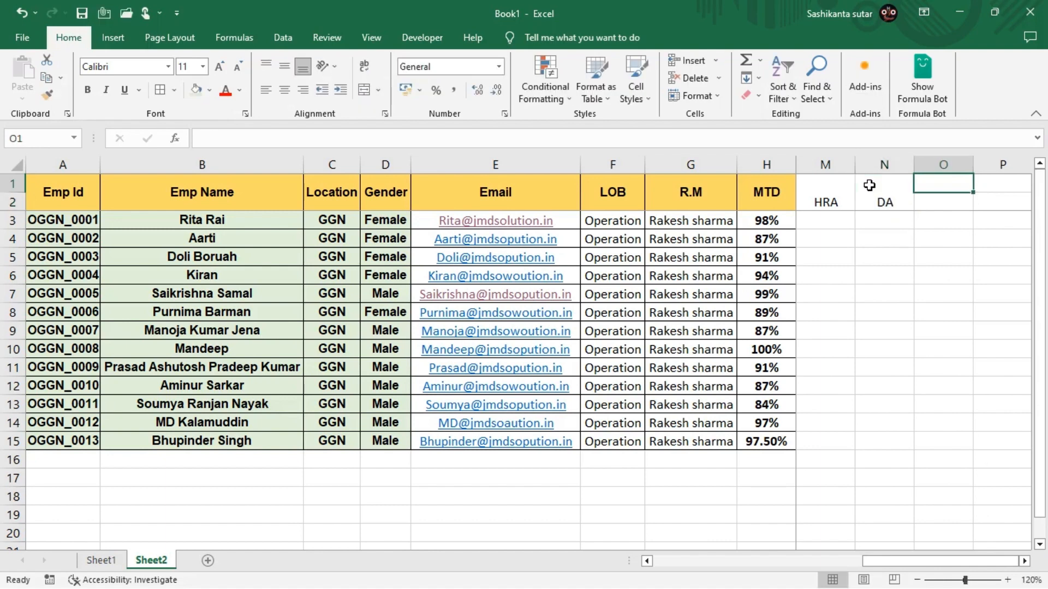
Merge and center O1:O2 and enter the header "TA".
{"action": "key", "text": "Right"}
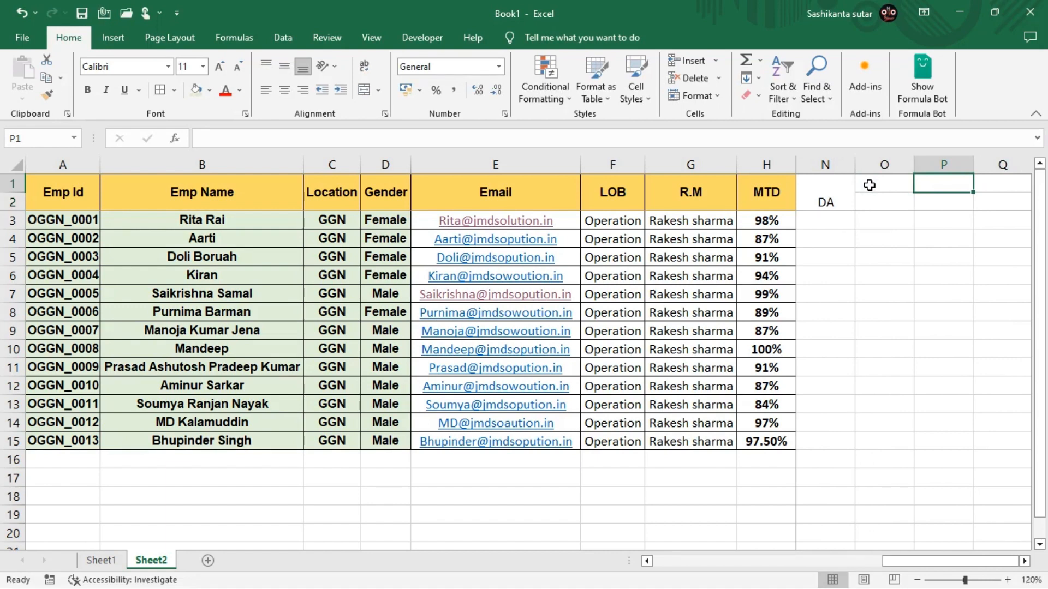
{"action": "key", "text": "Left"}
{"action": "key", "text": "shift+Down"}
{"action": "key", "text": "alt"}
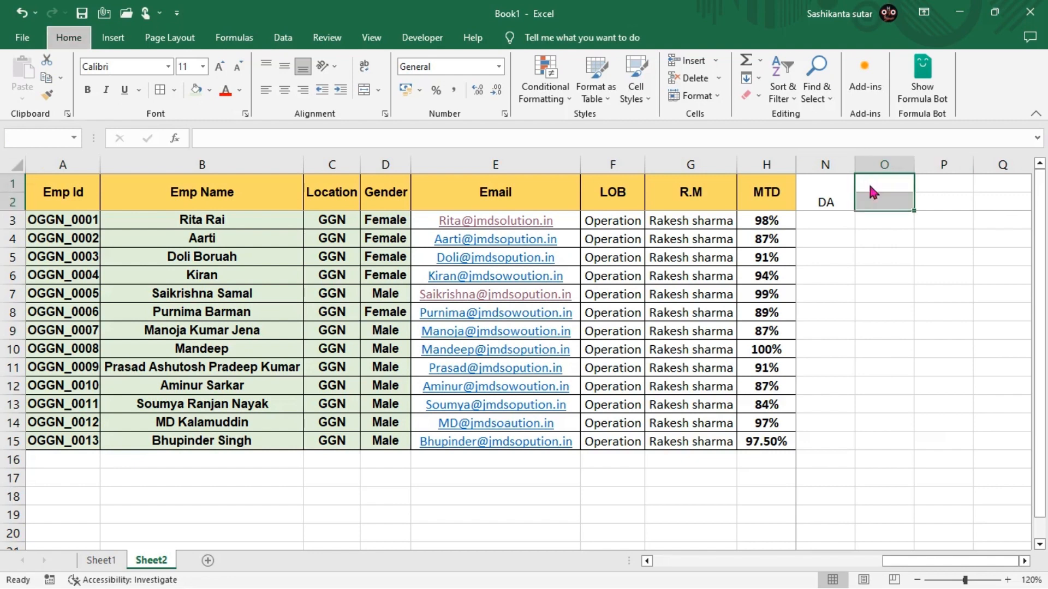
{"action": "type", "text": "hmcTA"}
{"action": "key", "text": "Right"}
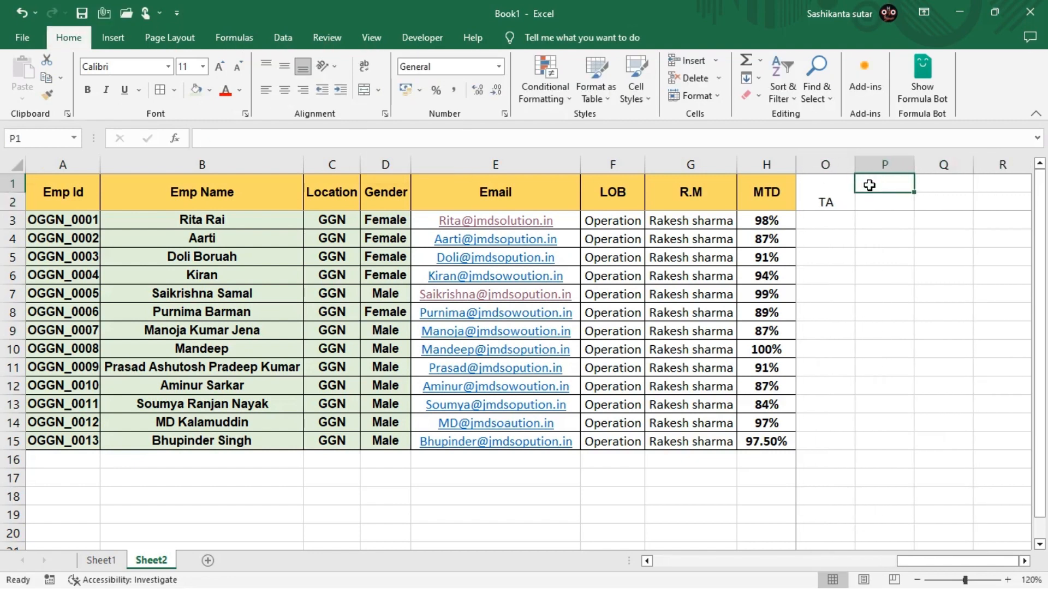
Merge and center P1:P2 and enter the header "M.A".
{"action": "key", "text": "shift+Down"}
{"action": "key", "text": "alt"}
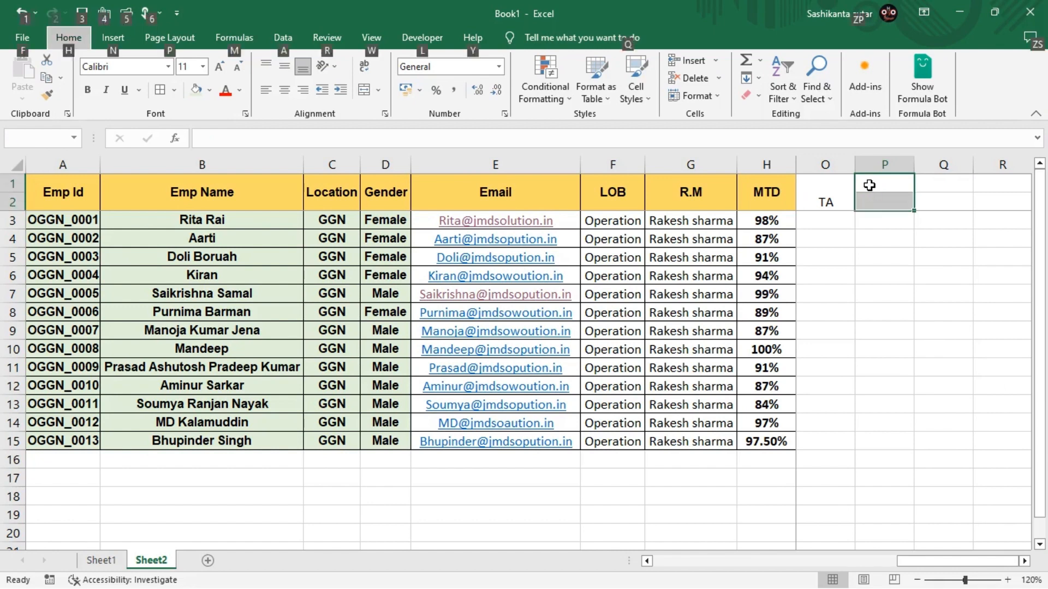
{"action": "key", "text": "h"}
{"action": "type", "text": "mc"}
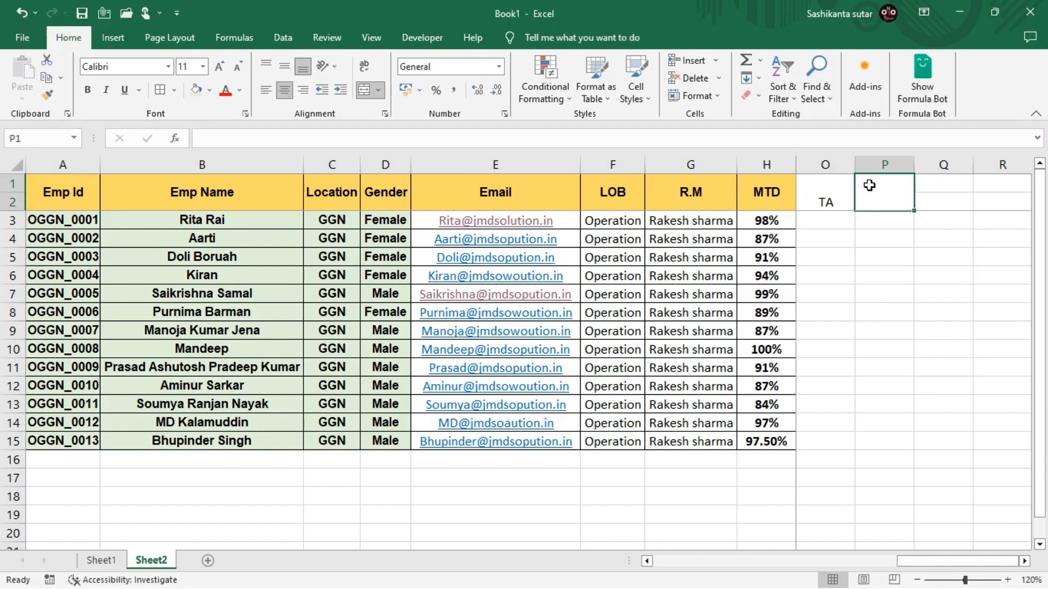
{"action": "type", "text": "M.A"}
{"action": "key", "text": "Right"}
Merge and center Q1:Q2 and enter the header "Gross salary".
{"action": "key", "text": "Right"}
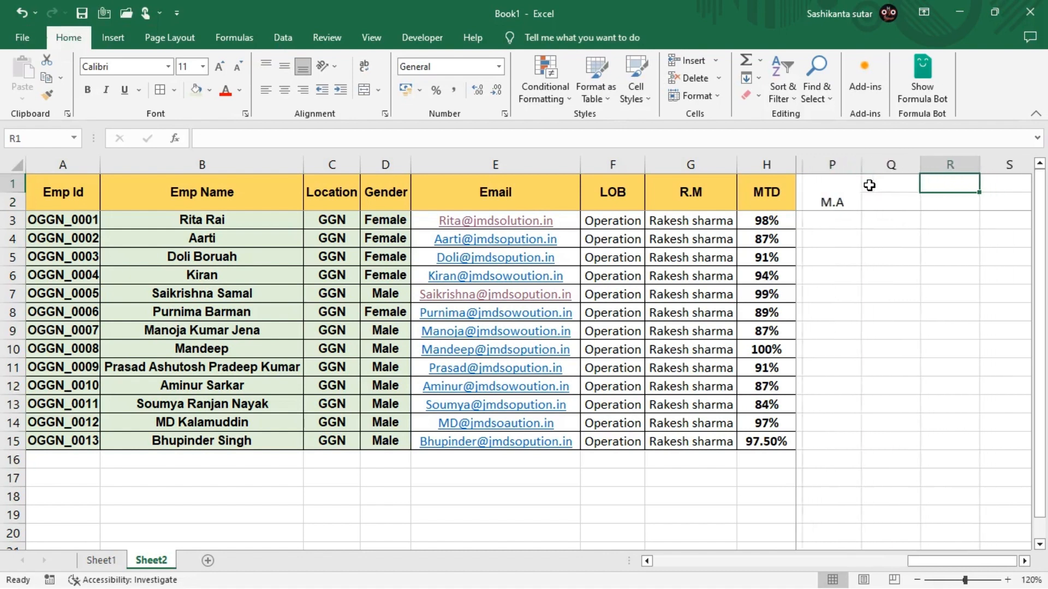
{"action": "key", "text": "Left"}
{"action": "key", "text": "shift+Down"}
{"action": "key", "text": "alt"}
{"action": "type", "text": "hmc"}
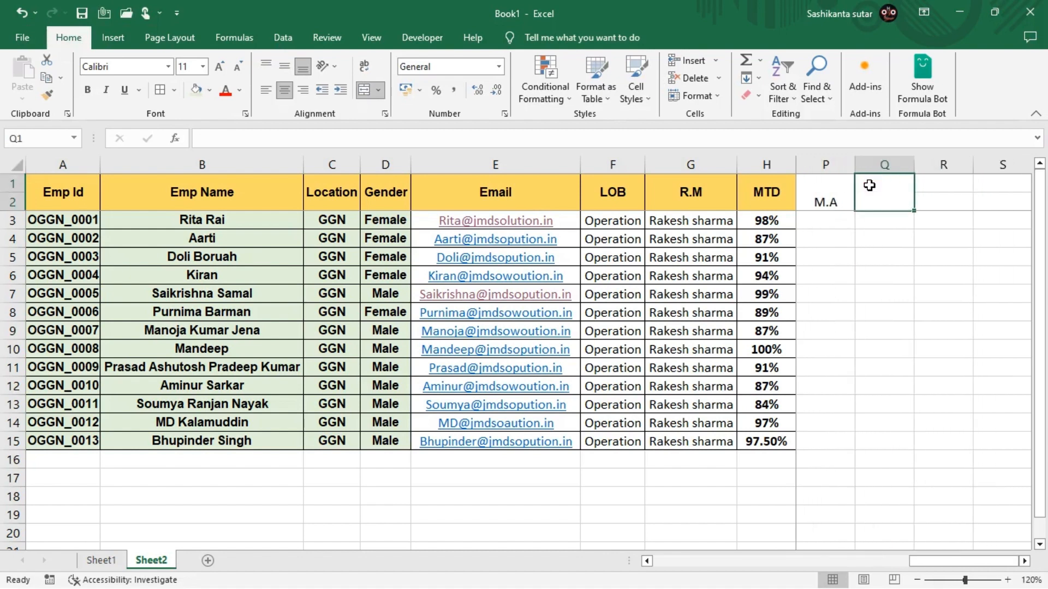
{"action": "type", "text": "Gro"}
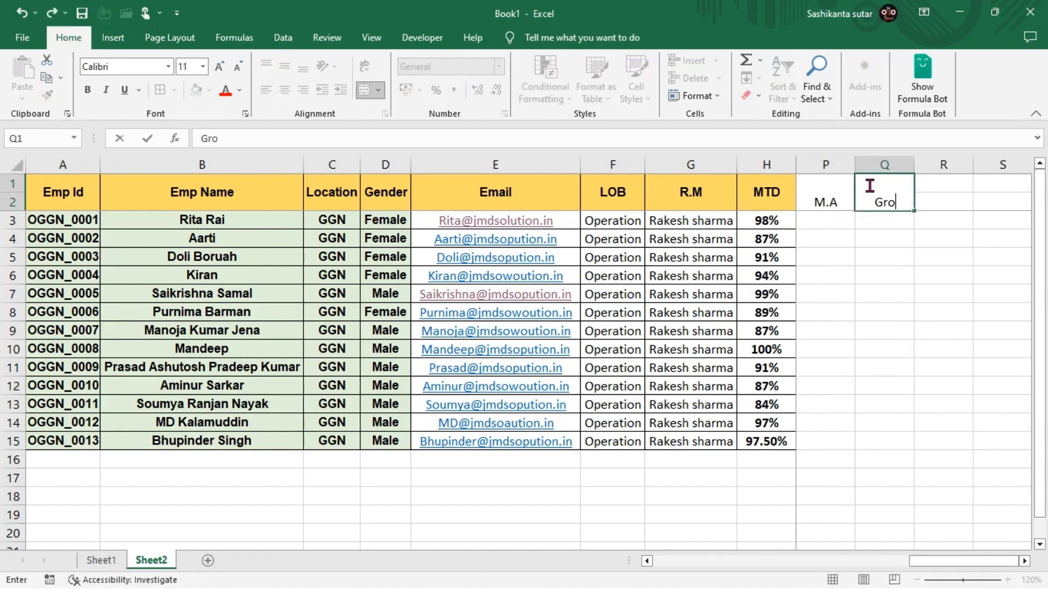
{"action": "type", "text": "ss skla"}
{"action": "key", "text": "BackSpace"}
{"action": "key", "text": "BackSpace"}
{"action": "key", "text": "BackSpace"}
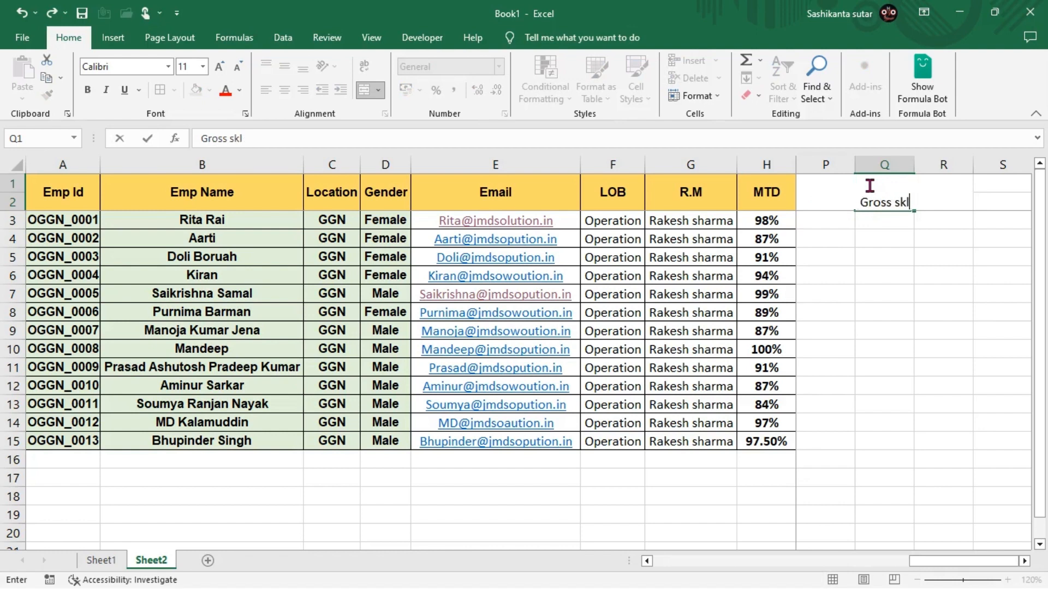
{"action": "type", "text": "a"}
{"action": "type", "text": "ary"}
{"action": "key", "text": "Right"}
Merge and center R1:R2 and enter the header "ESI".
{"action": "key", "text": "Right"}
{"action": "key", "text": "Right"}
{"action": "key", "text": "Left"}
{"action": "key", "text": "Left"}
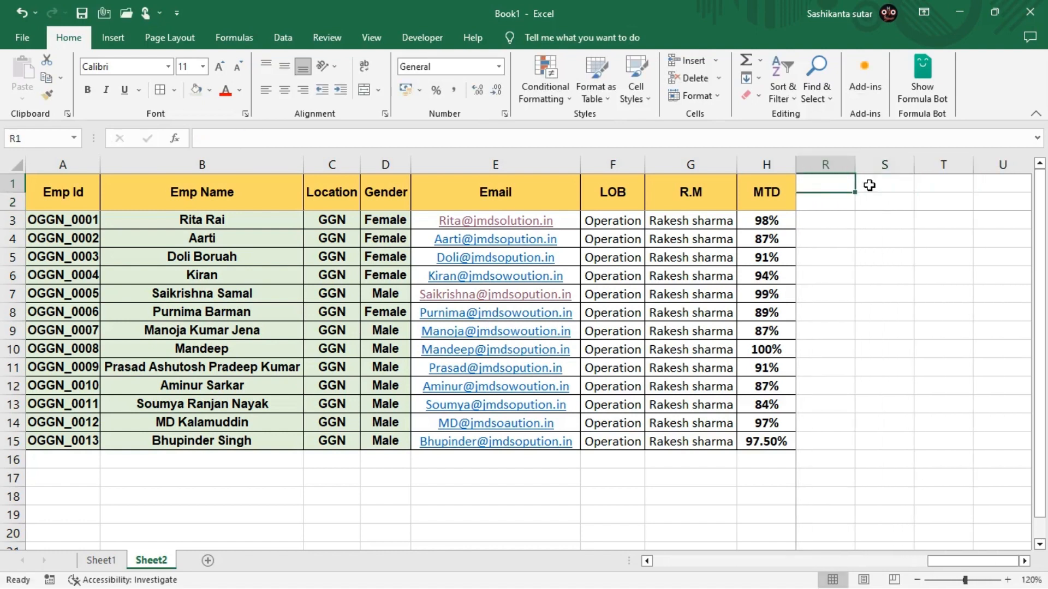
{"action": "key", "text": "shift+Down"}
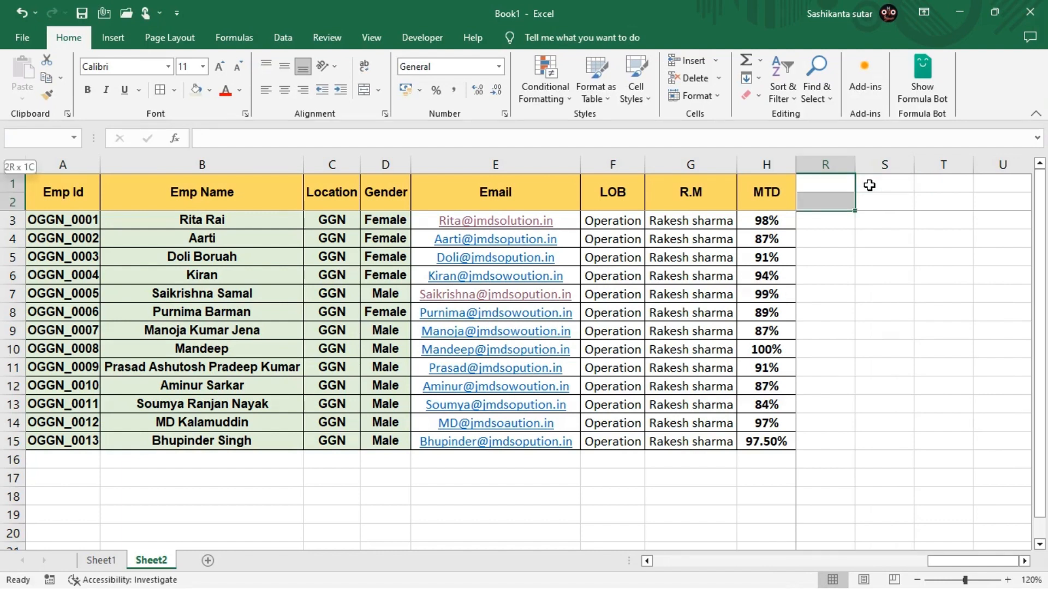
{"action": "key", "text": "alt+h"}
{"action": "type", "text": "mc"}
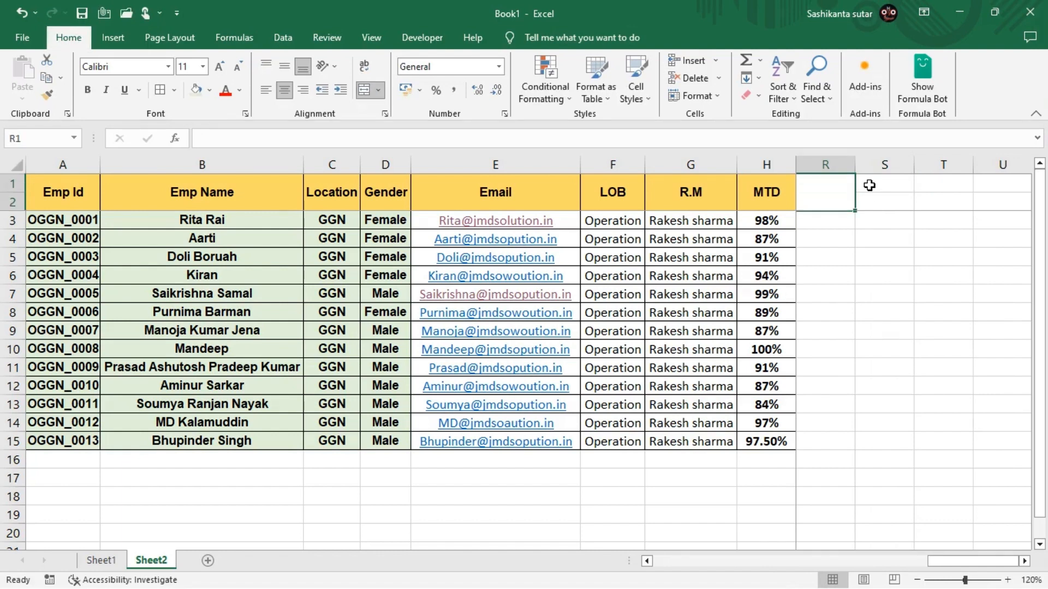
{"action": "type", "text": "eS"}
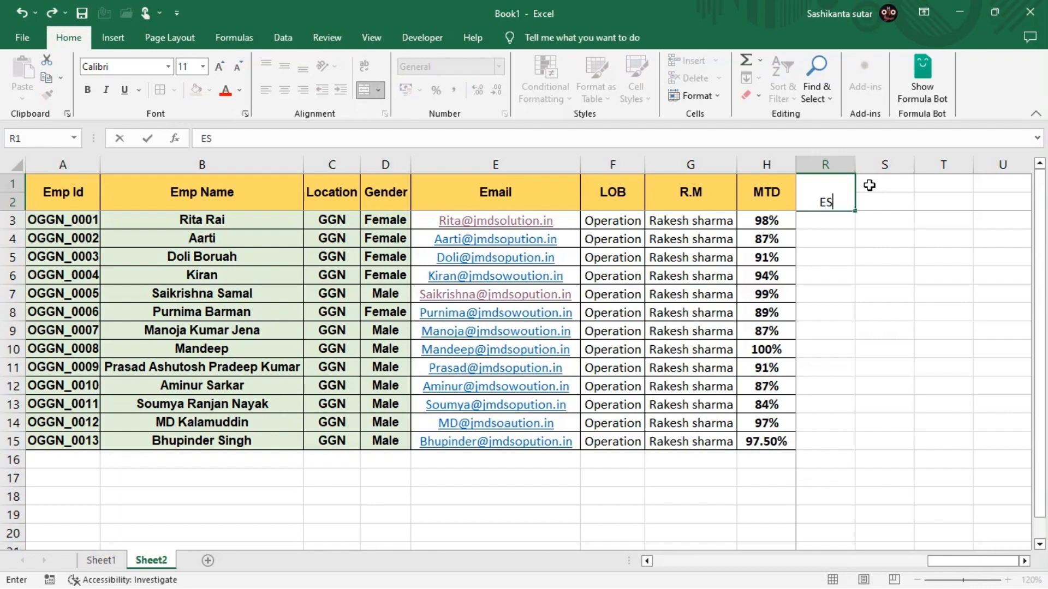
{"action": "type", "text": "I"}
{"action": "key", "text": "Right"}
Merge and center S1:S2 and enter the header "PF".
{"action": "key", "text": "Right"}
{"action": "key", "text": "Left"}
{"action": "key", "text": "shift+Down"}
{"action": "key", "text": "alt"}
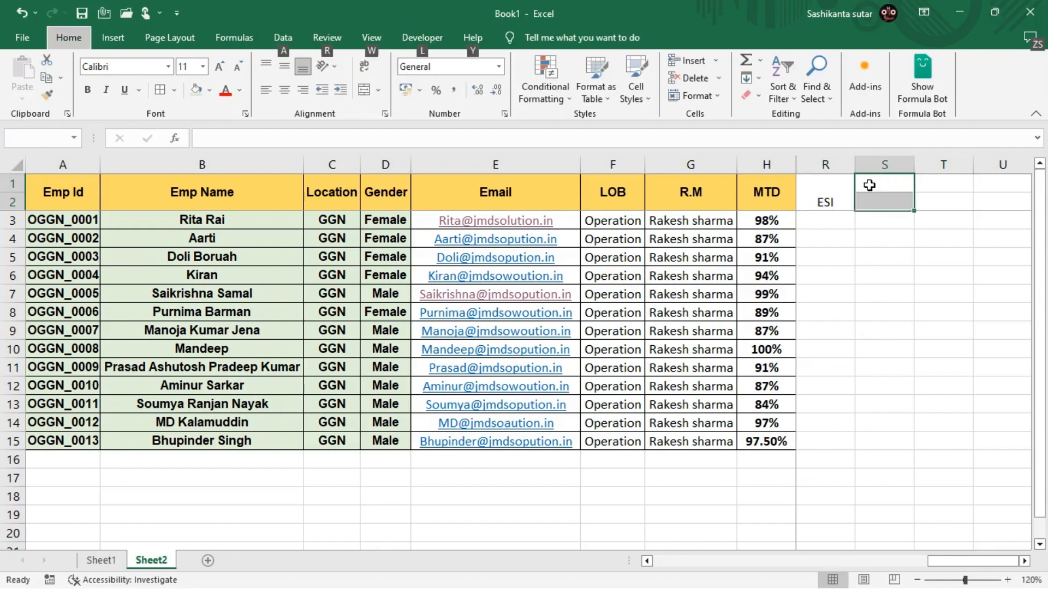
{"action": "key", "text": "h"}
{"action": "key", "text": "m"}
{"action": "key", "text": "c"}
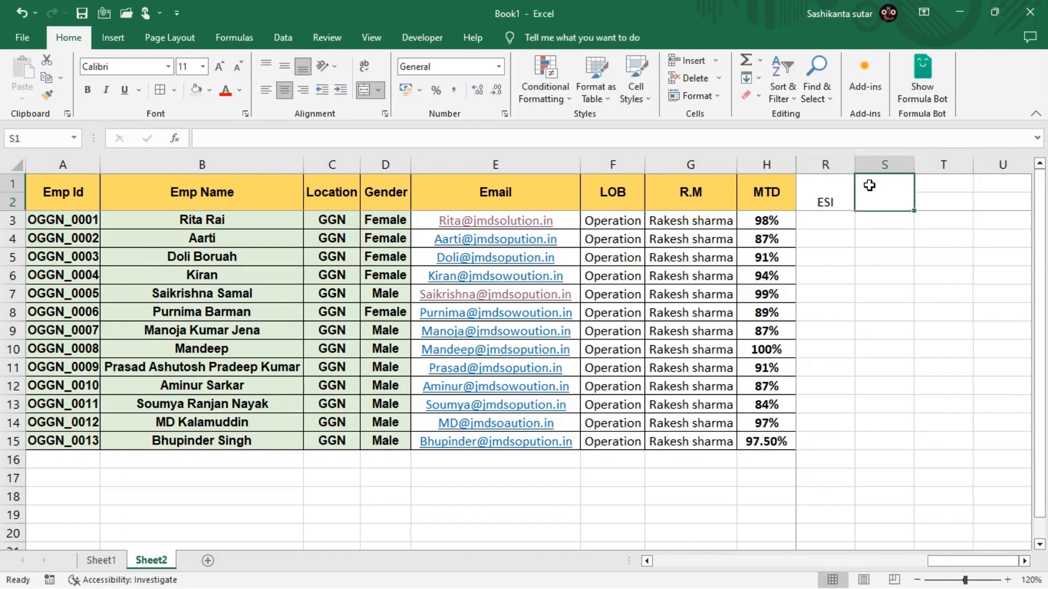
{"action": "type", "text": "PF"}
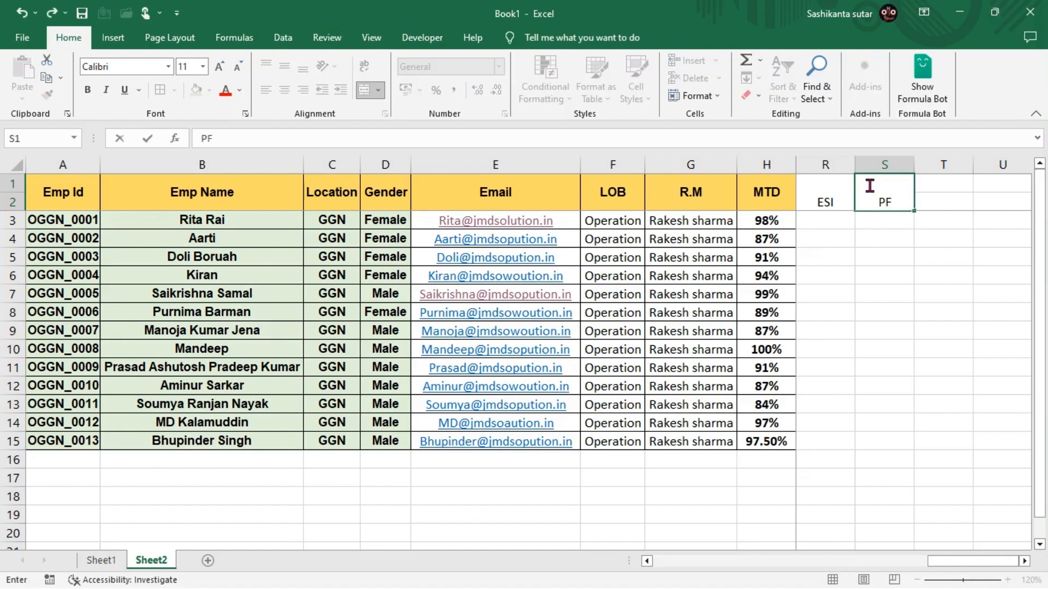
{"action": "key", "text": "Right"}
Merge and center T1:T2 and enter the header "P TAX".
{"action": "key", "text": "shift+Down"}
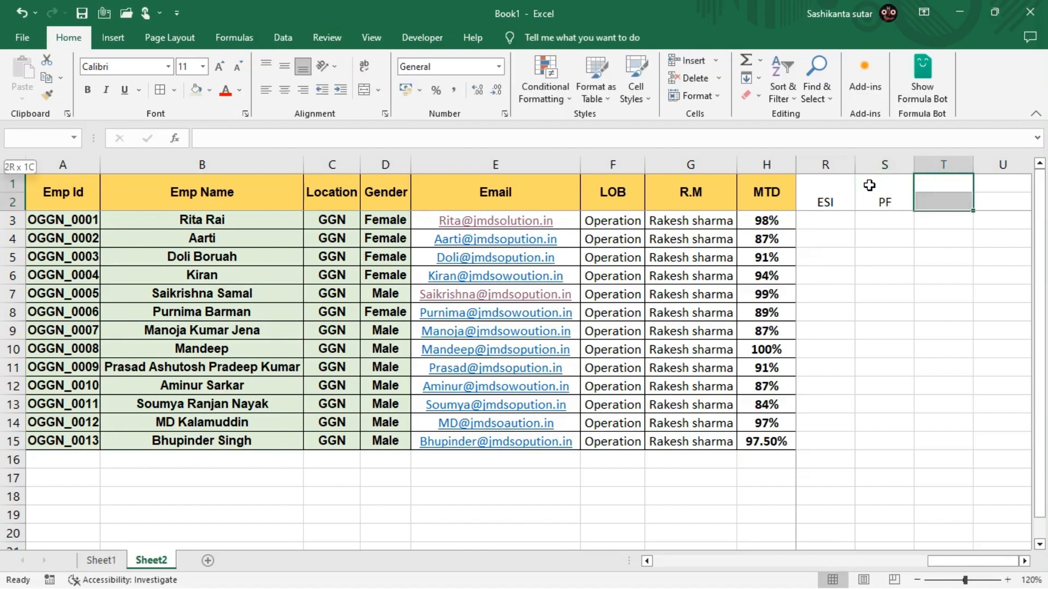
{"action": "key", "text": "alt"}
{"action": "key", "text": "h"}
{"action": "key", "text": "m"}
{"action": "key", "text": "c"}
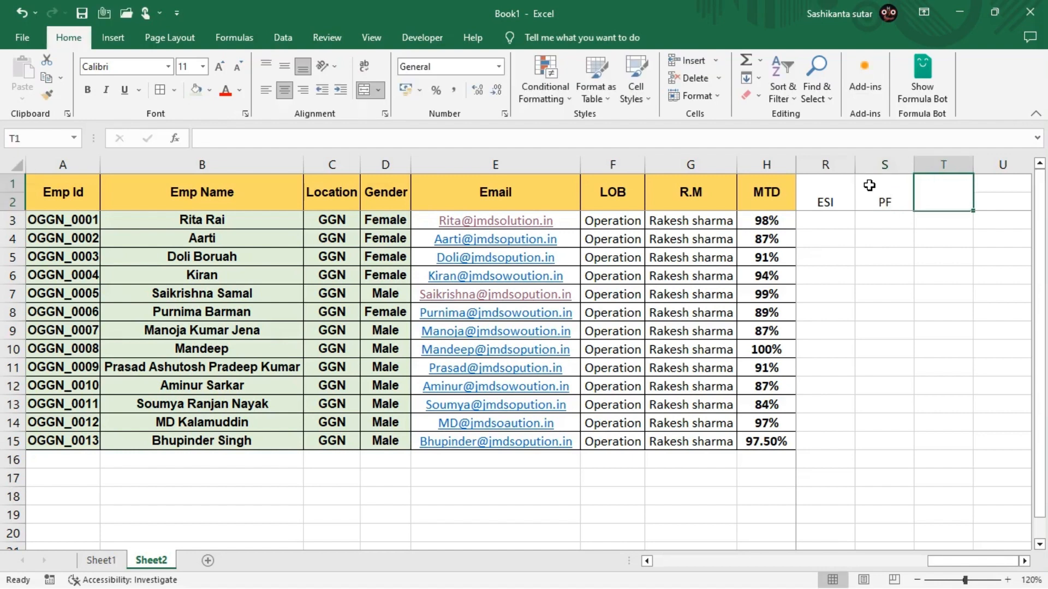
{"action": "type", "text": "P"}
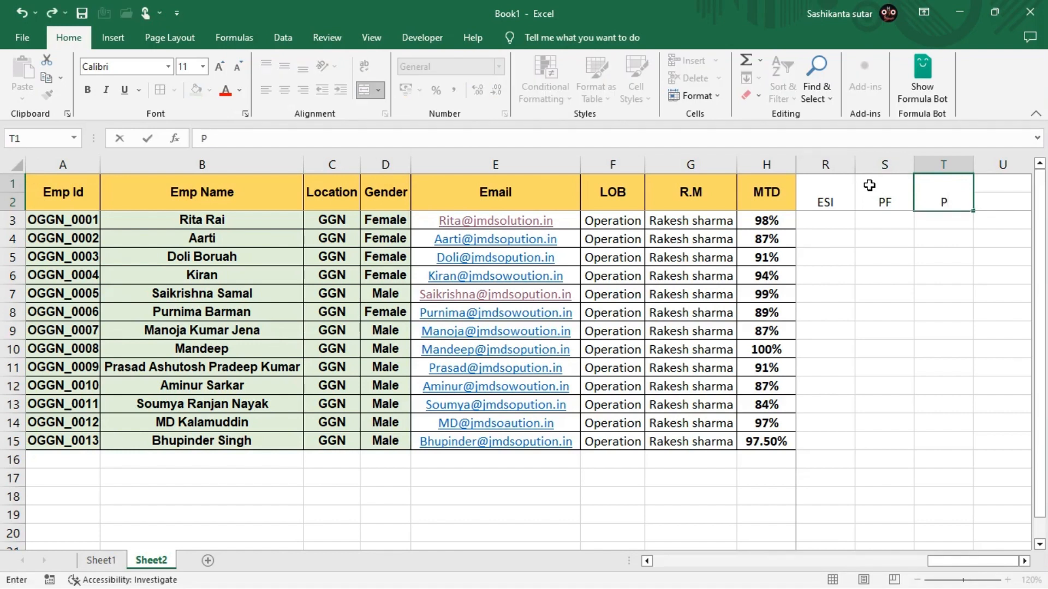
{"action": "type", "text": " TAX"}
{"action": "key", "text": "Tab"}
Merge and center U1:U2 and enter the header "Net salary".
{"action": "scroll", "coordinate": [869, 185], "scroll_direction": "right", "scroll_amount": 2}
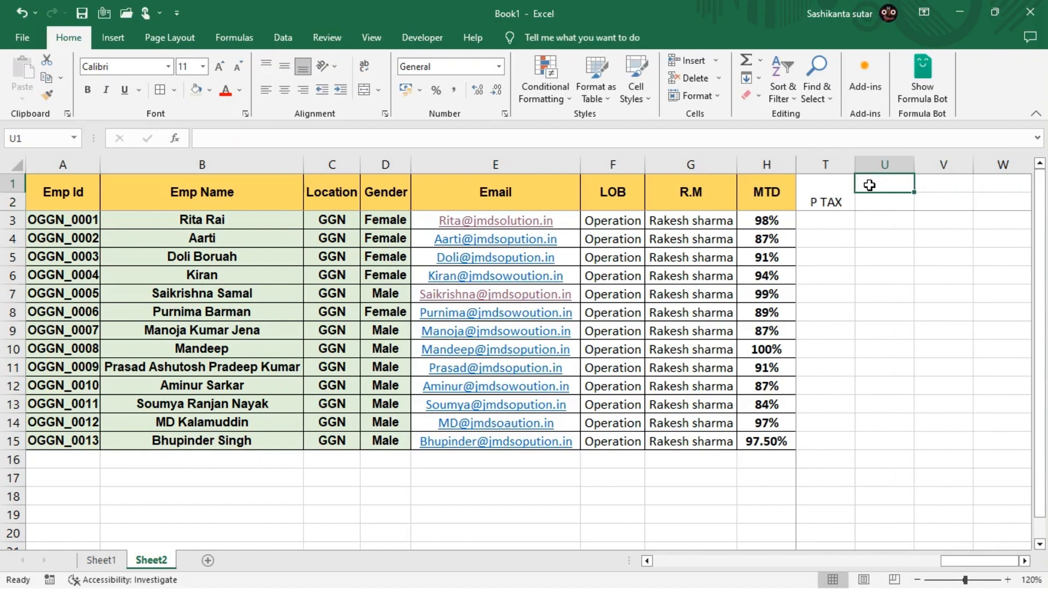
{"action": "key", "text": "shift+Down"}
{"action": "key", "text": "alt+h"}
{"action": "key", "text": "m"}
{"action": "key", "text": "c"}
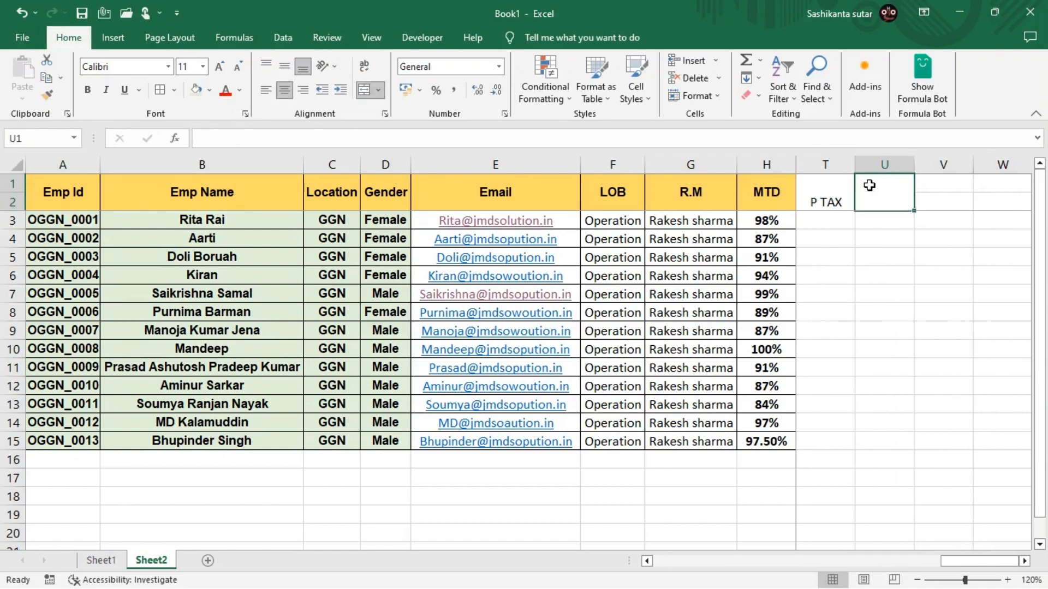
{"action": "type", "text": "Net"}
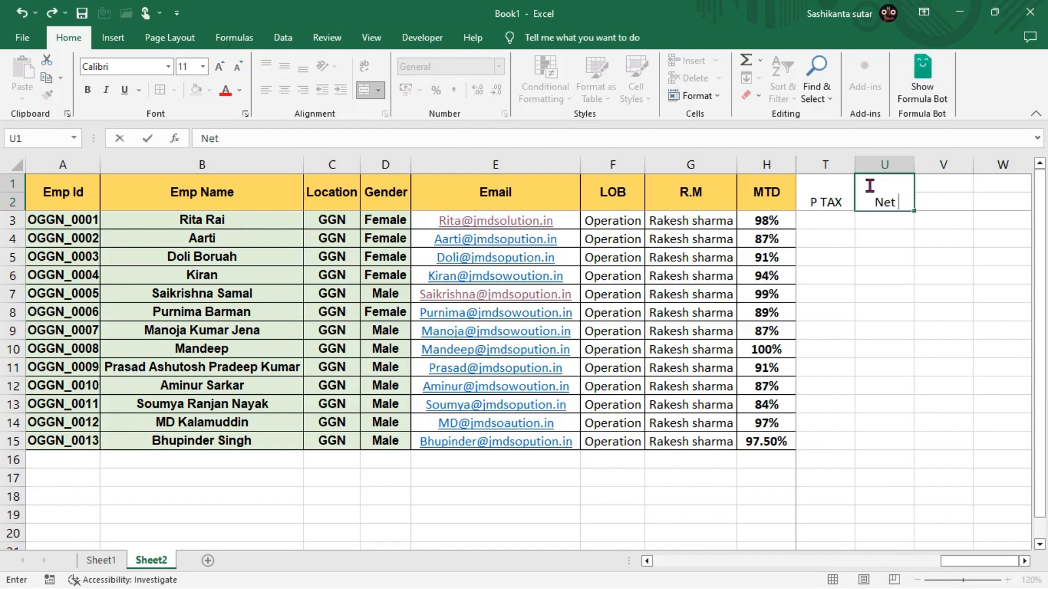
{"action": "type", "text": " slary"}
{"action": "key", "text": "BackSpace"}
{"action": "key", "text": "BackSpace"}
{"action": "key", "text": "BackSpace"}
{"action": "key", "text": "BackSpace"}
{"action": "type", "text": "alar"}
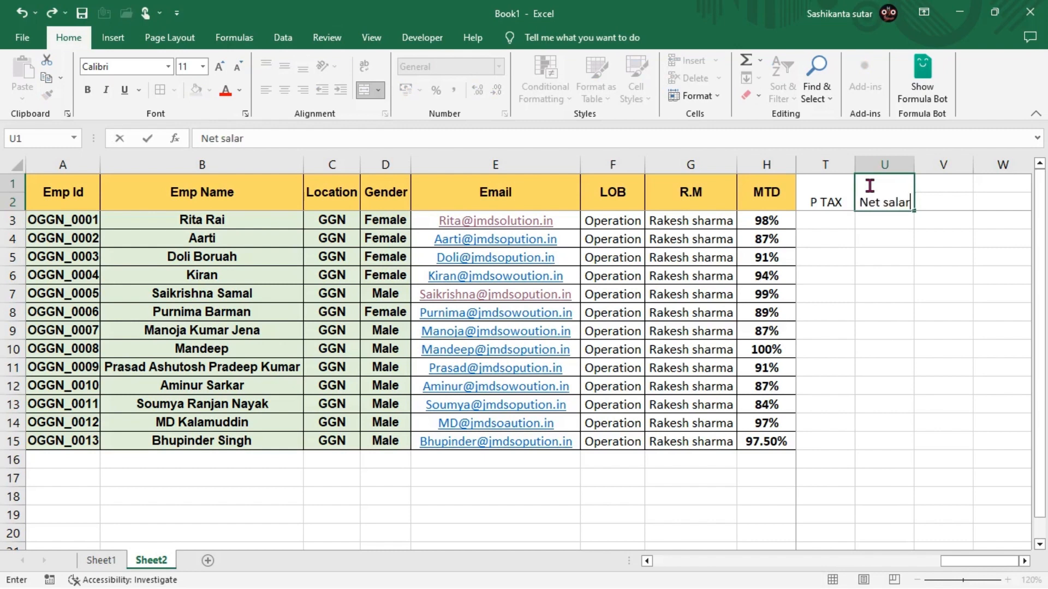
{"action": "type", "text": "y"}
{"action": "key", "text": "Right"}
Unfreeze the panes of the employee sheet so all columns scroll together.
{"action": "key", "text": "Right"}
{"action": "key", "text": "Left"}
{"action": "key", "text": "Left"}
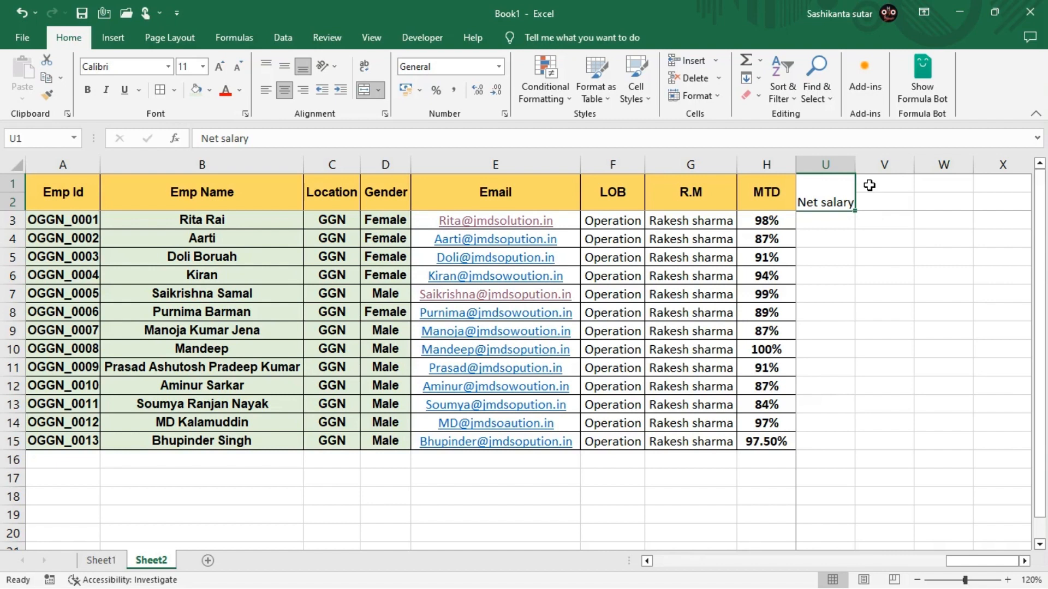
{"action": "key", "text": "Left"}
{"action": "key", "text": "Left"}
{"action": "key", "text": "Down"}
{"action": "key", "text": "Left"}
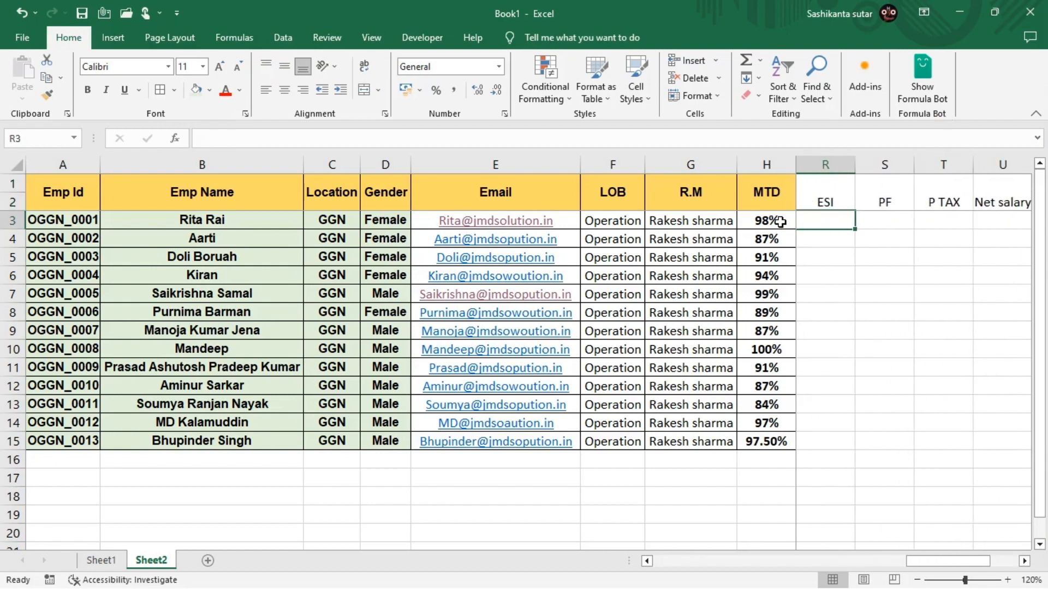
{"action": "key", "text": "Left"}
{"action": "key", "text": "shift+space"}
{"action": "key", "text": "alt"}
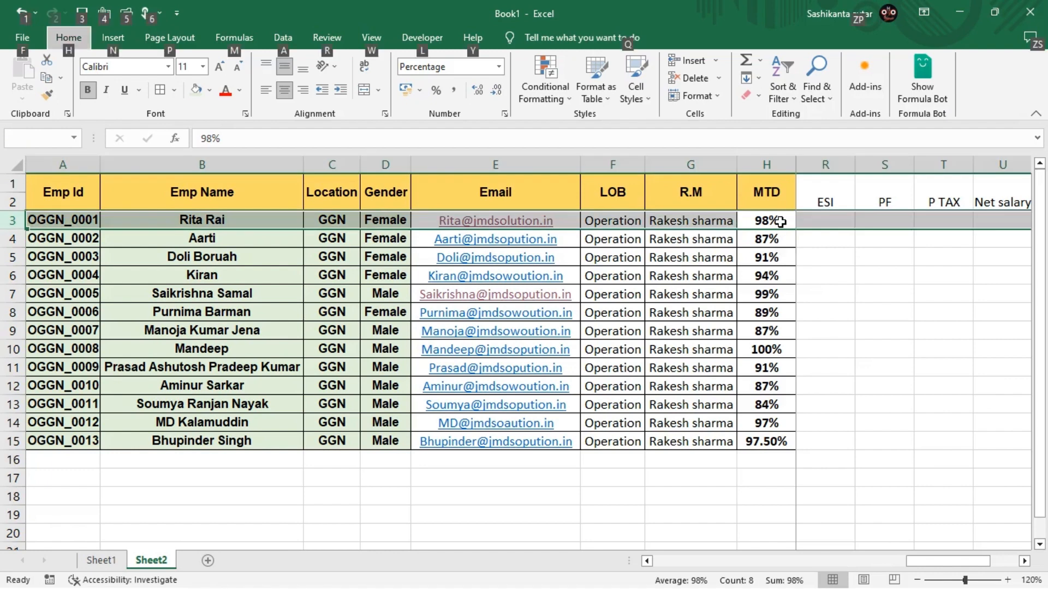
{"action": "key", "text": "w"}
{"action": "key", "text": "f"}
{"action": "key", "text": "f"}
{"action": "key", "text": "Right"}
{"action": "key", "text": "Right"}
{"action": "key", "text": "Right"}
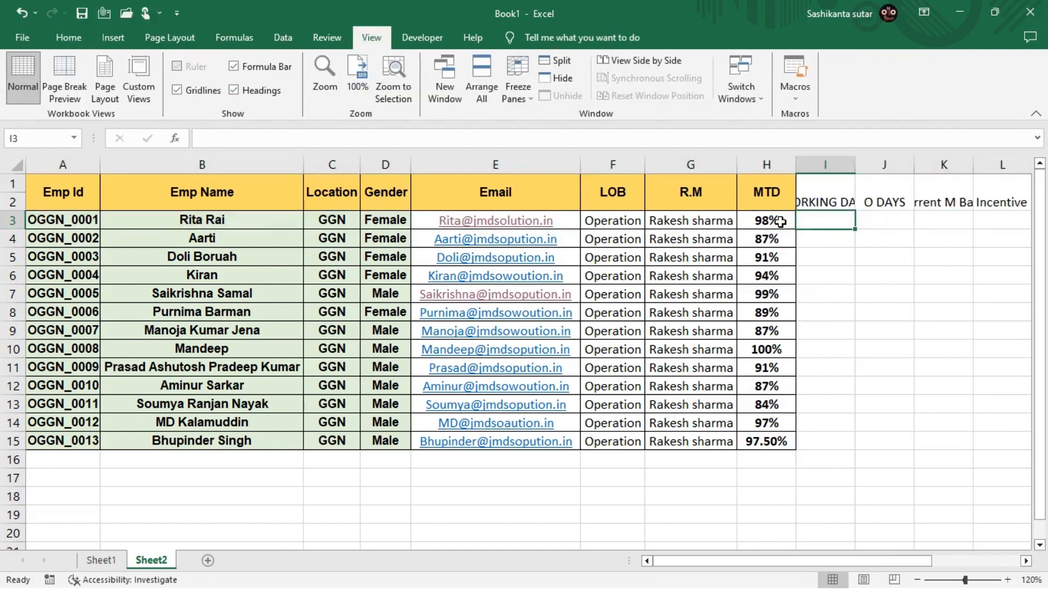
{"action": "key", "text": "Left"}
{"action": "key", "text": "Left"}
{"action": "key", "text": "Left"}
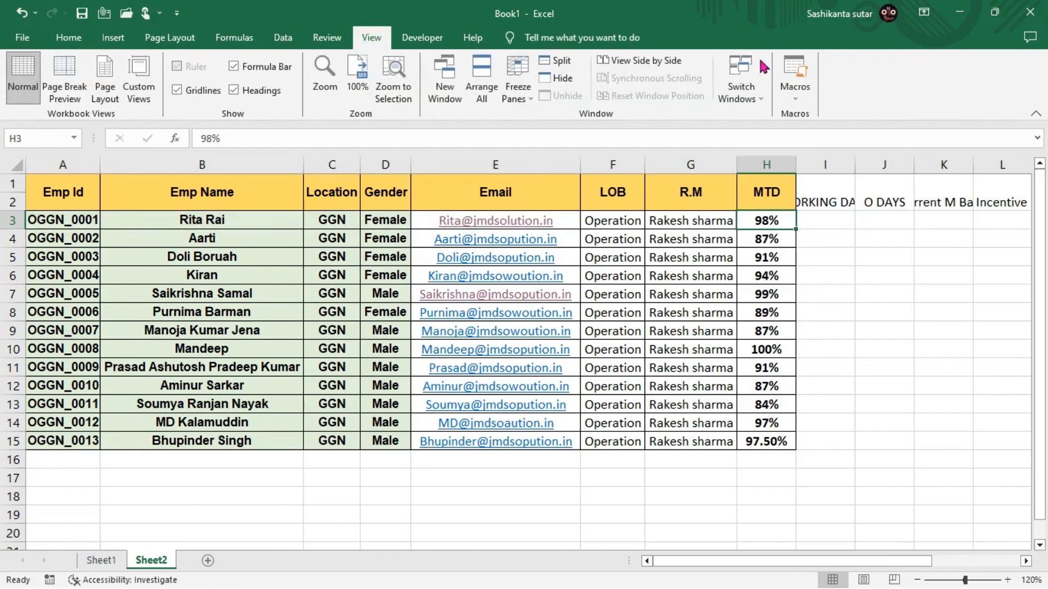
Copy the MTD header's formatting onto the new headers in I1:U2 with Format Painter.
{"action": "left_click", "coordinate": [767, 183]}
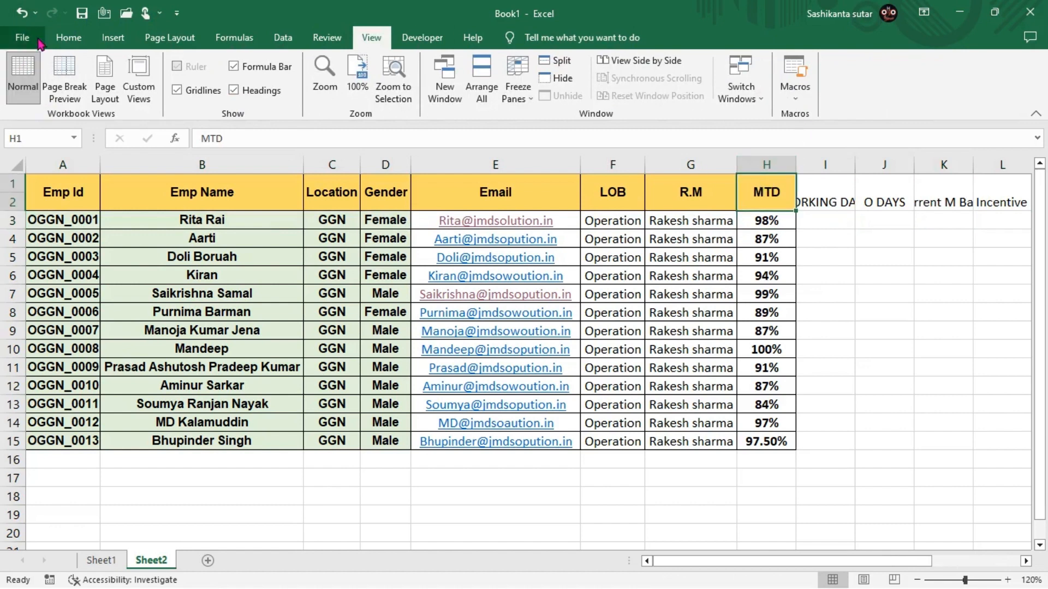
{"action": "left_click", "coordinate": [89, 37]}
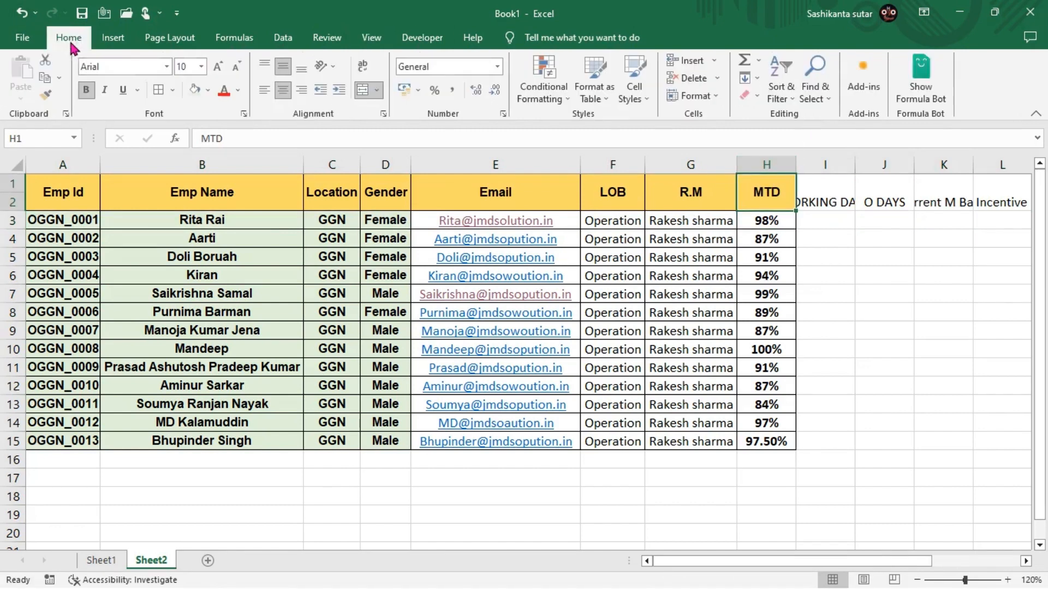
{"action": "left_click", "coordinate": [47, 96]}
{"action": "mouse_move", "coordinate": [818, 200]}
{"action": "left_mouse_down"}
{"action": "mouse_move", "coordinate": [955, 206]}
{"action": "mouse_move", "coordinate": [1043, 191]}
{"action": "mouse_move", "coordinate": [838, 215]}
{"action": "mouse_move", "coordinate": [835, 187]}
{"action": "mouse_move", "coordinate": [834, 198]}
{"action": "left_mouse_up"}
Select the whole employee table through column U and row 15 and apply all borders to it.
{"action": "left_click", "coordinate": [61, 206]}
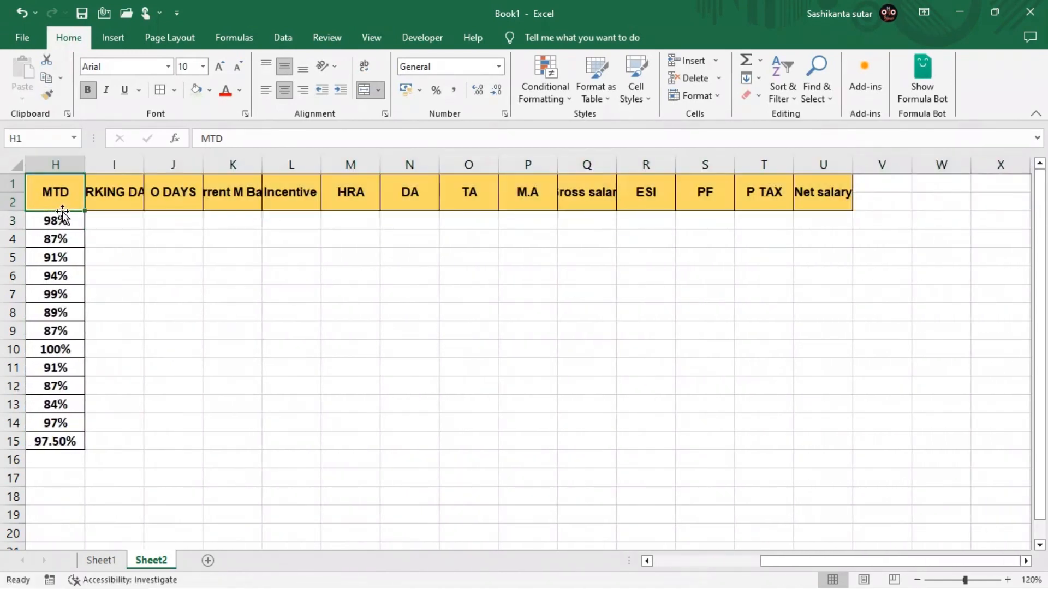
{"action": "key", "text": "ctrl+a"}
{"action": "key", "text": "alt"}
{"action": "key", "text": "h"}
{"action": "key", "text": "b"}
{"action": "key", "text": "a"}
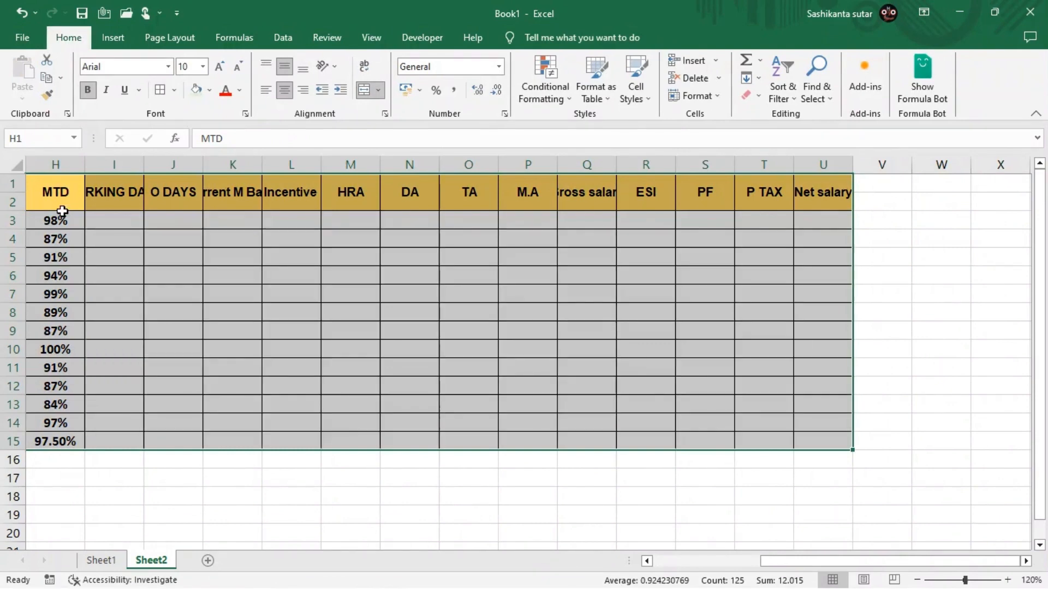
AutoFit the width of all columns on Sheet2 to their contents.
{"action": "key", "text": "ctrl+a"}
{"action": "key", "text": "alt"}
{"action": "key", "text": "h"}
{"action": "key", "text": "o"}
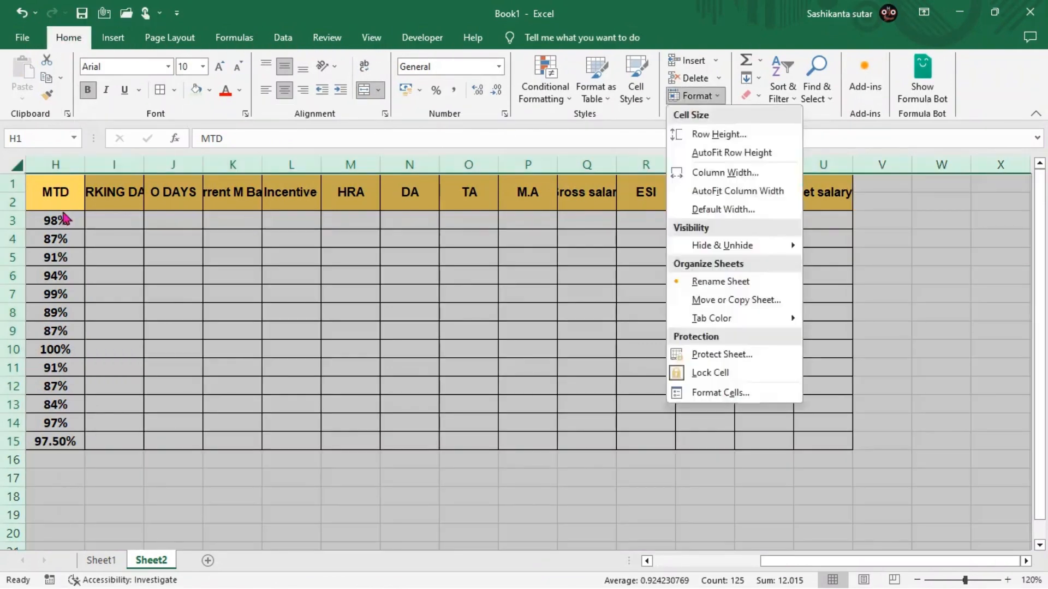
{"action": "key", "text": "i"}
{"action": "key", "text": "Right"}
{"action": "key", "text": "Left"}
{"action": "key", "text": "Home"}
{"action": "key", "text": "Right"}
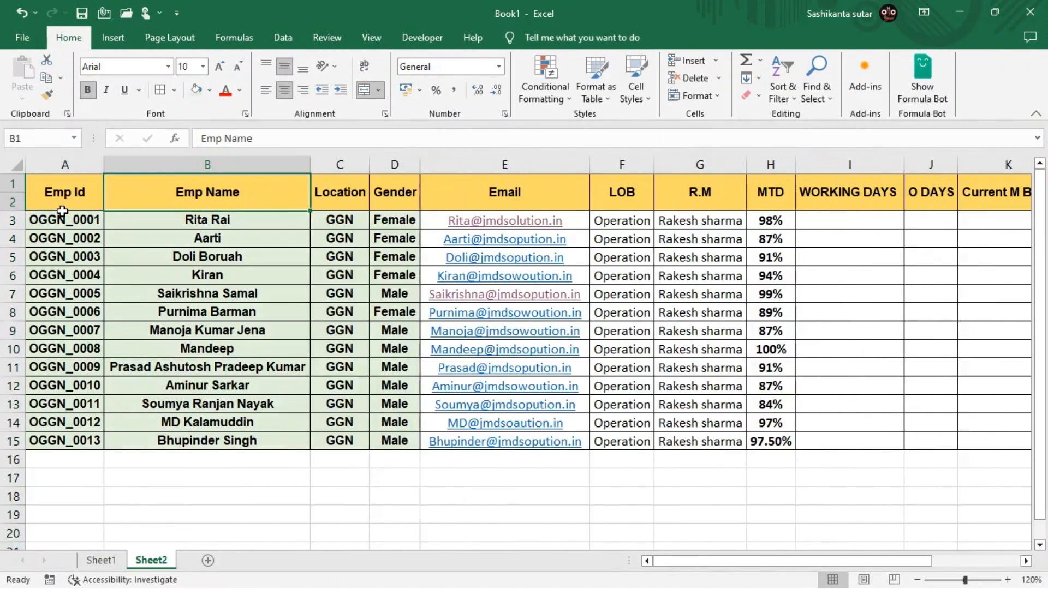
Replace the "O DAYS" header in J1 with "Over time".
{"action": "key", "text": "Right"}
{"action": "key", "text": "Right"}
{"action": "key", "text": "Right"}
{"action": "key", "text": "Right"}
{"action": "key", "text": "Right"}
{"action": "key", "text": "Right"}
{"action": "key", "text": "Right"}
{"action": "key", "text": "Right"}
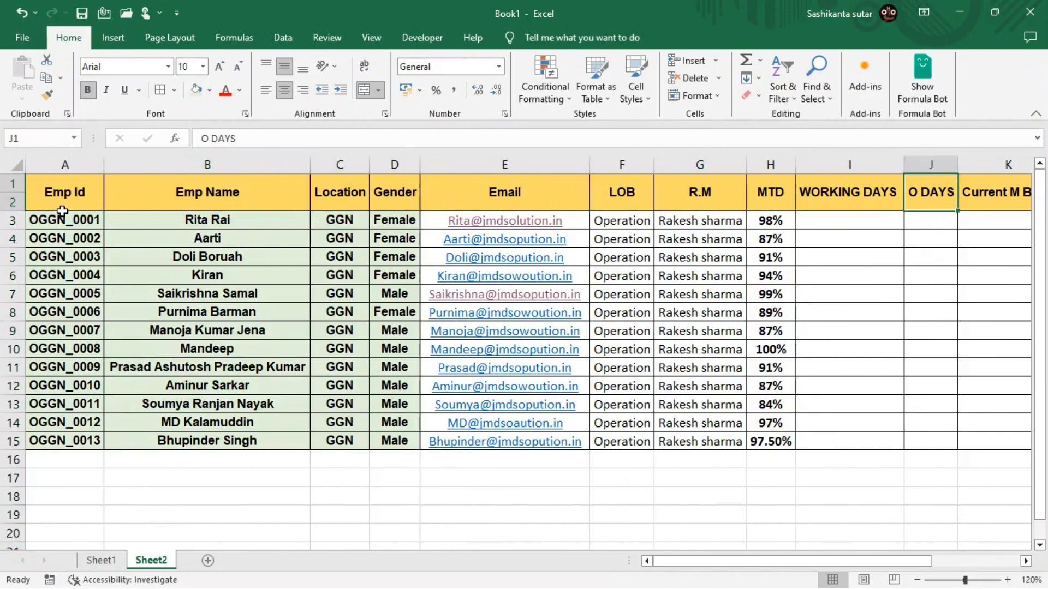
{"action": "key", "text": "Down"}
{"action": "key", "text": "Right"}
{"action": "key", "text": "Left"}
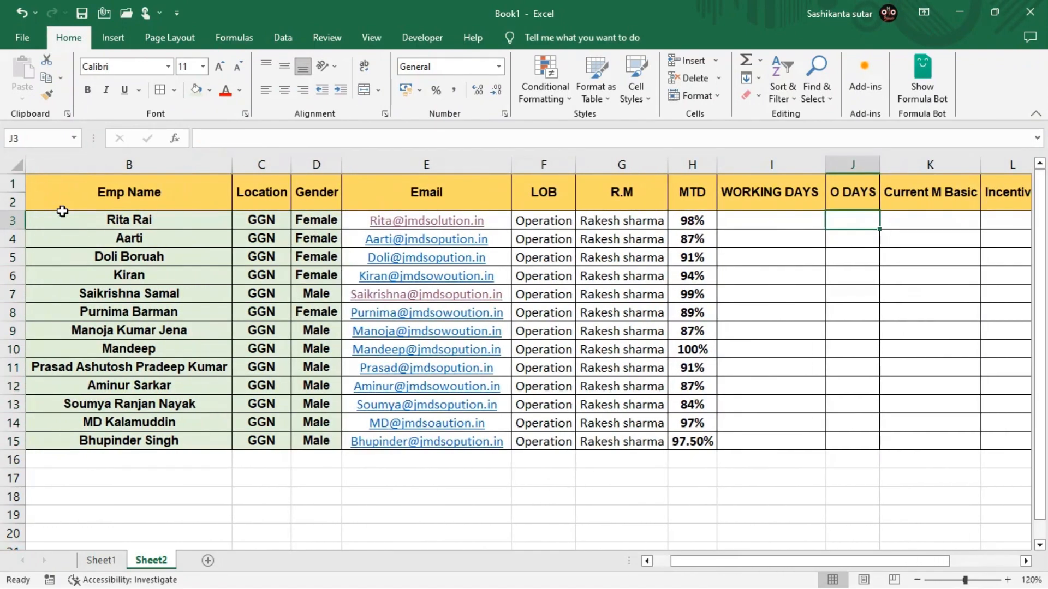
{"action": "key", "text": "Up"}
{"action": "type", "text": "Over"}
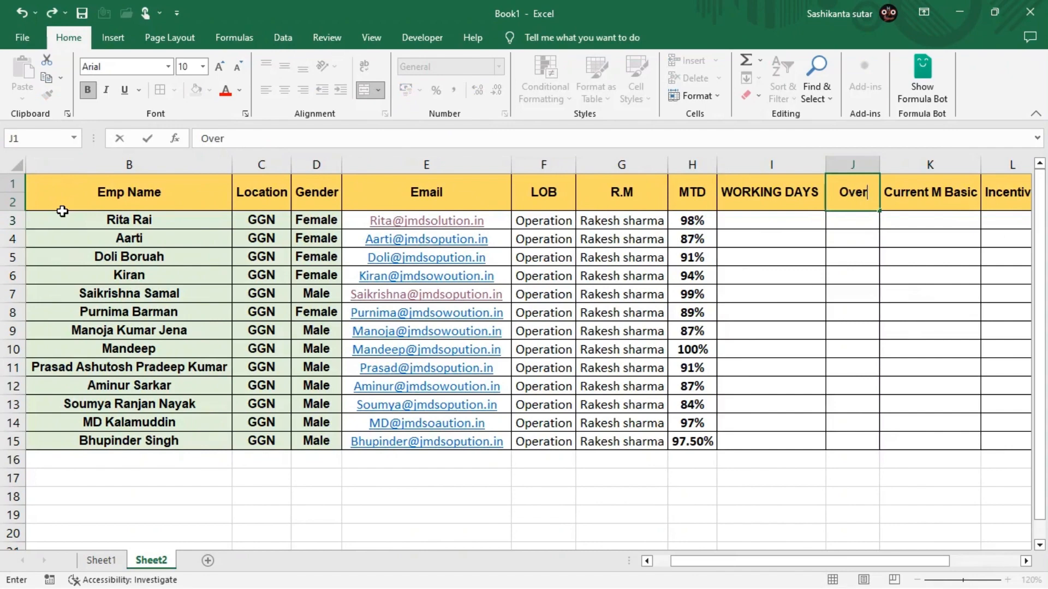
{"action": "type", "text": " time"}
{"action": "key", "text": "Right"}
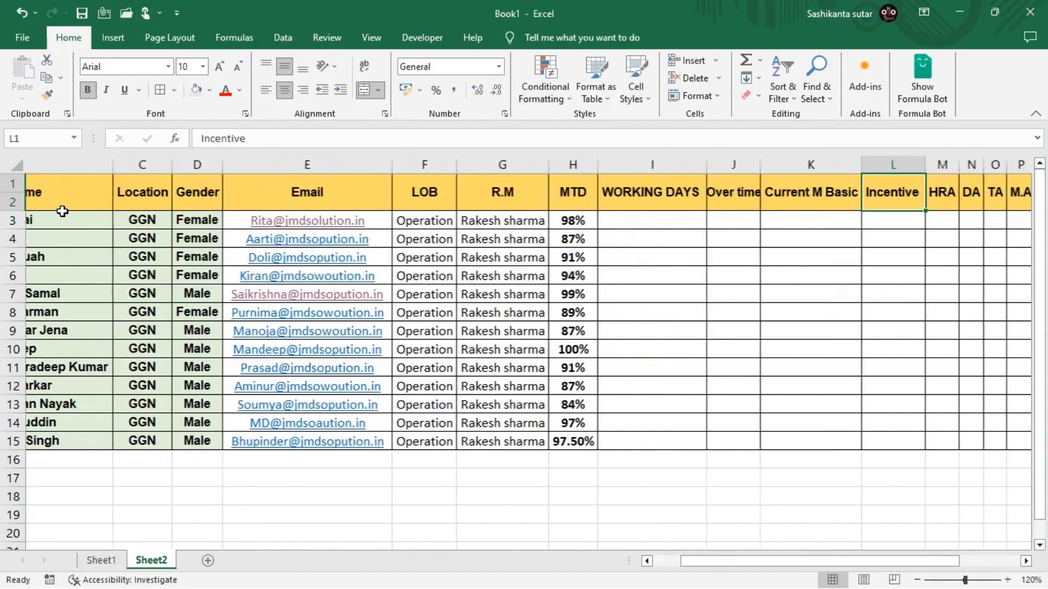
AutoFit the width of column J to the Over time header.
{"action": "key", "text": "Left"}
{"action": "key", "text": "alt+h"}
{"action": "key", "text": "o"}
{"action": "key", "text": "i"}
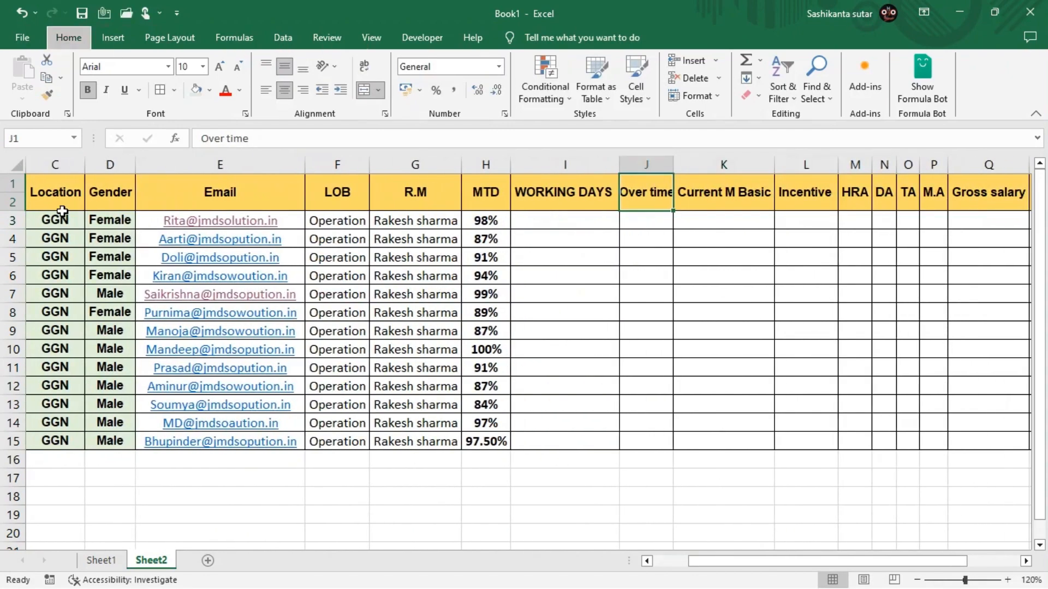
{"action": "key", "text": "Right"}
{"action": "key", "text": "Left"}
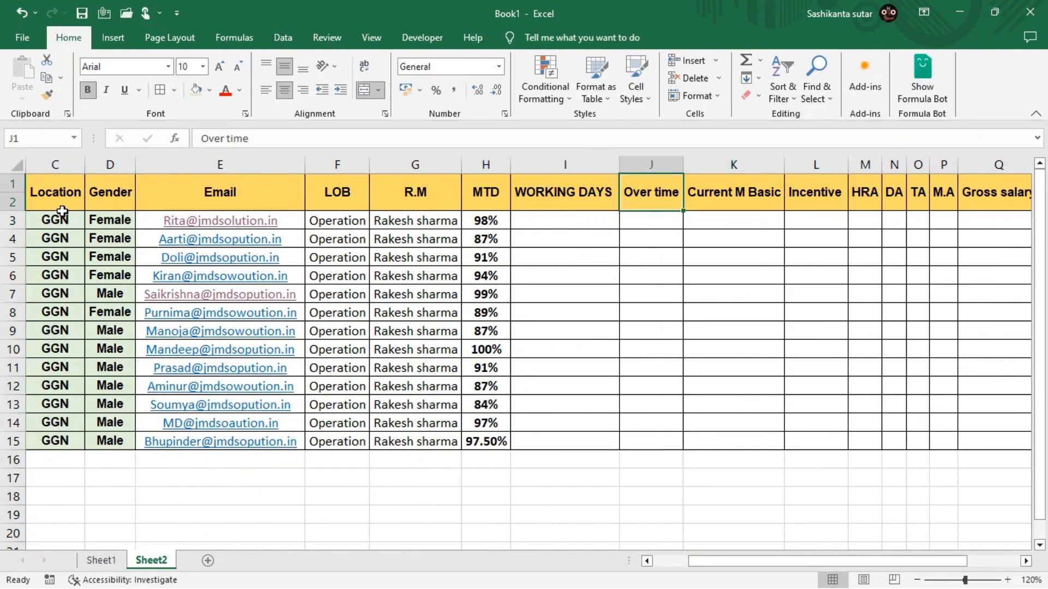
Look across the first employee's row from WORKING DAYS back to the Emp Id column.
{"action": "key", "text": "Down"}
{"action": "key", "text": "Left"}
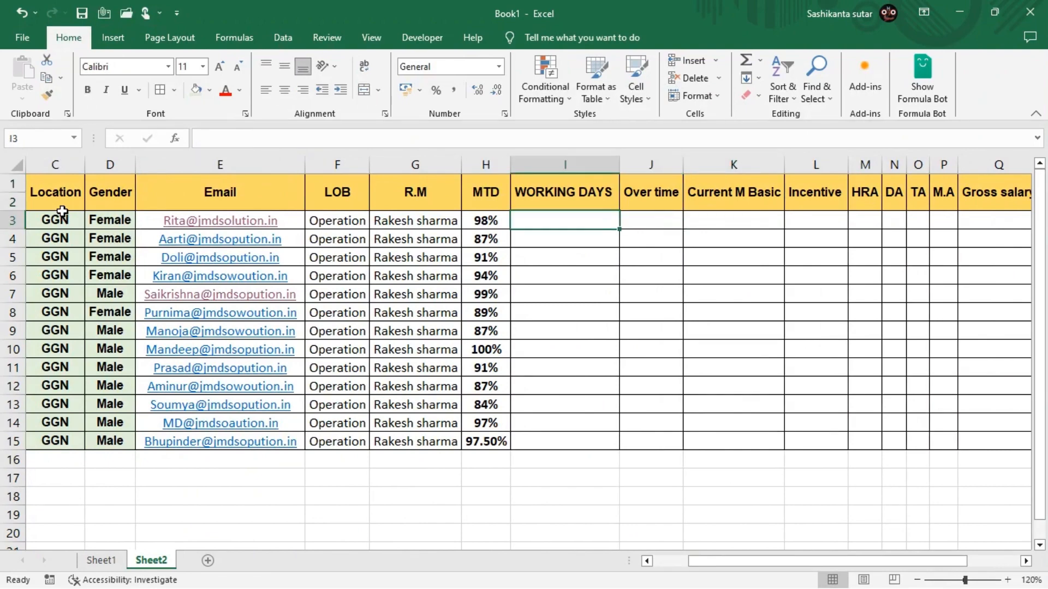
{"action": "key", "text": "Left"}
{"action": "key", "text": "Left"}
{"action": "key", "text": "Left"}
{"action": "key", "text": "Left"}
{"action": "key", "text": "Left"}
{"action": "key", "text": "Left"}
{"action": "key", "text": "Left"}
{"action": "key", "text": "Left"}
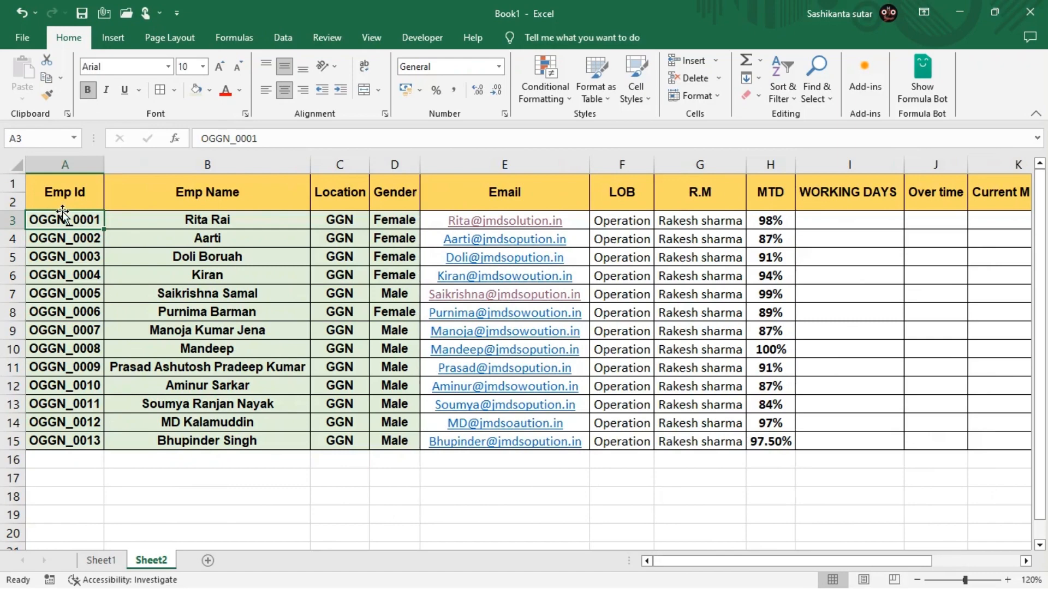
Compare the employee IDs and their order in Sheet1's attendance table with the employee table on Sheet2.
{"action": "left_click", "coordinate": [94, 560]}
{"action": "left_click", "coordinate": [140, 375]}
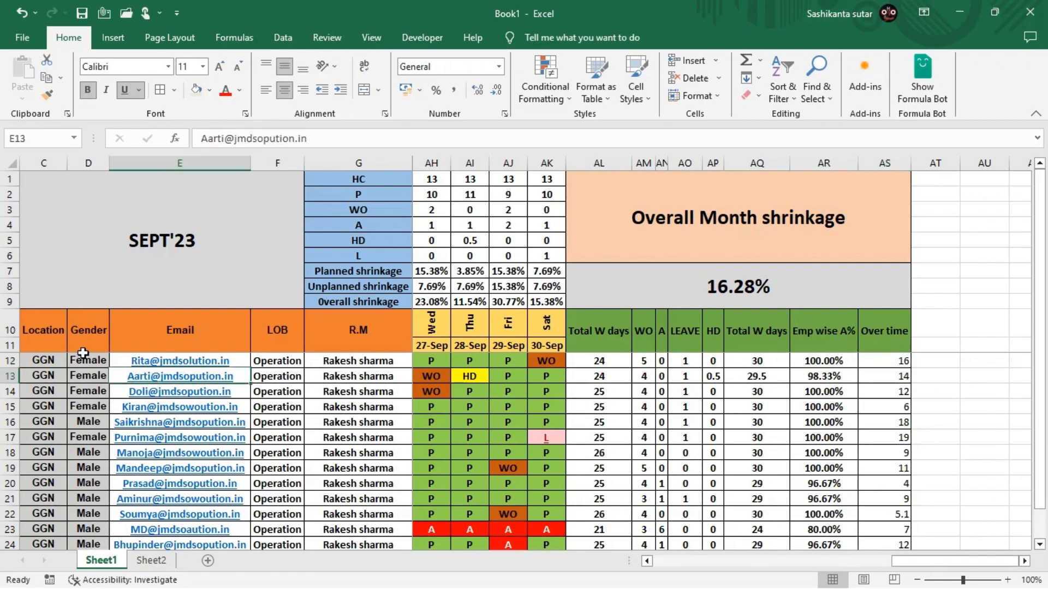
{"action": "left_click_drag", "start_coordinate": [82, 353], "coordinate": [82, 352]}
{"action": "key", "text": "ctrl+Left"}
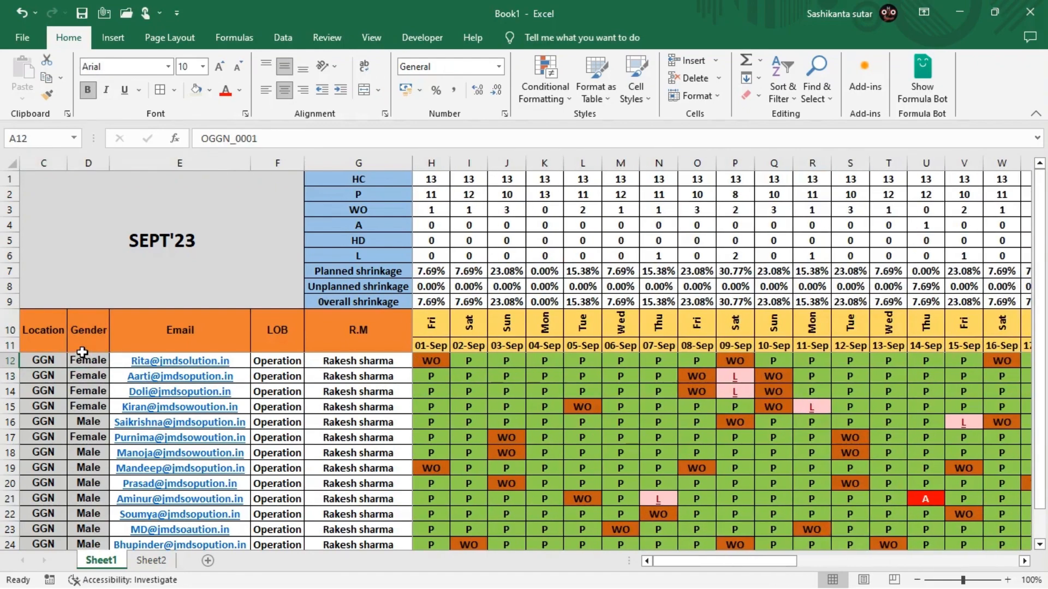
{"action": "key", "text": "Down"}
{"action": "key", "text": "Right"}
{"action": "key", "text": "Right"}
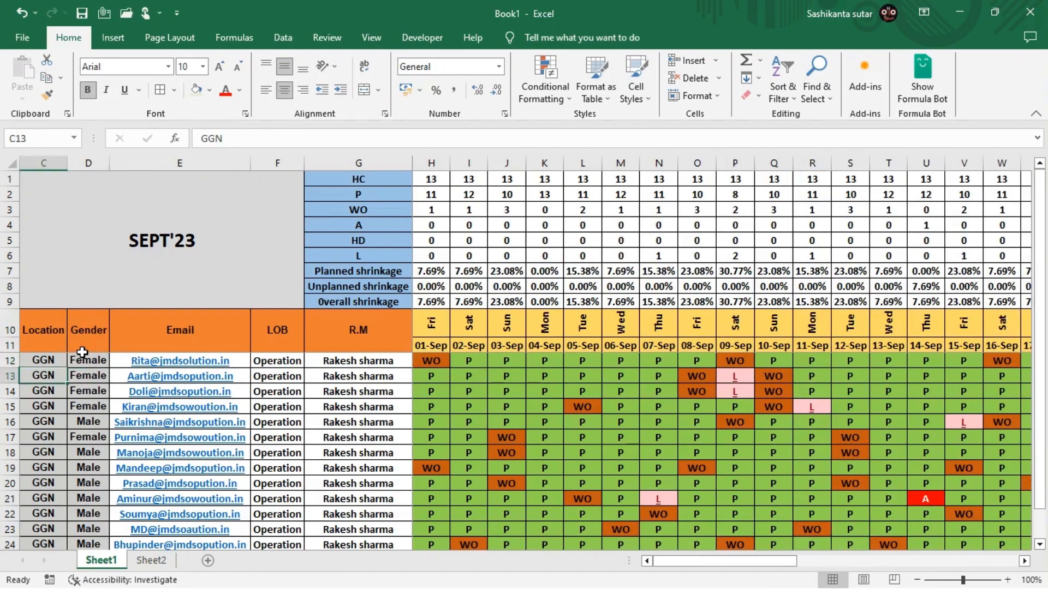
{"action": "left_click", "coordinate": [143, 562]}
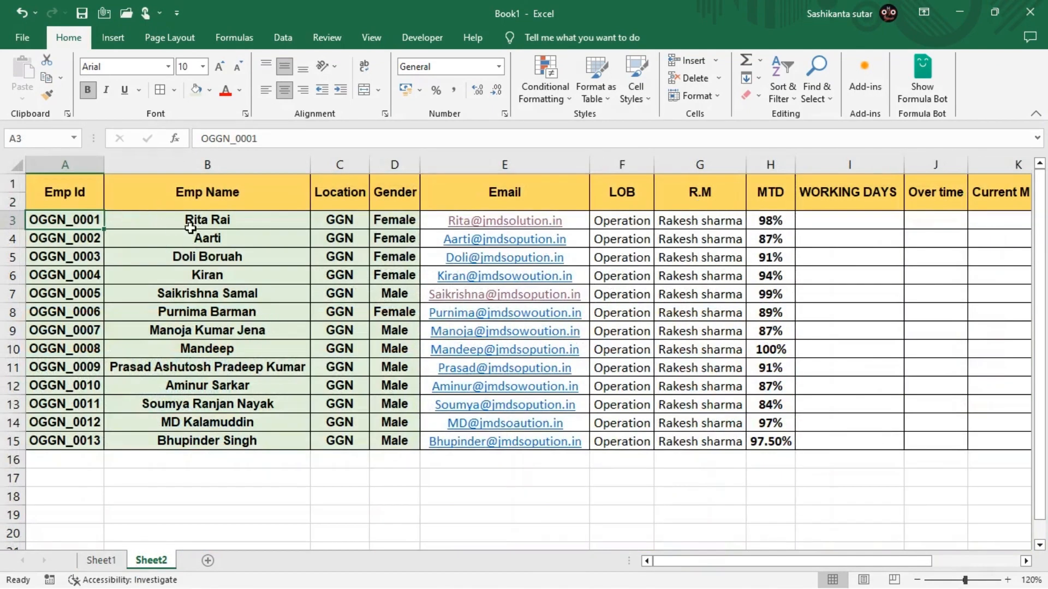
{"action": "left_click", "coordinate": [104, 560]}
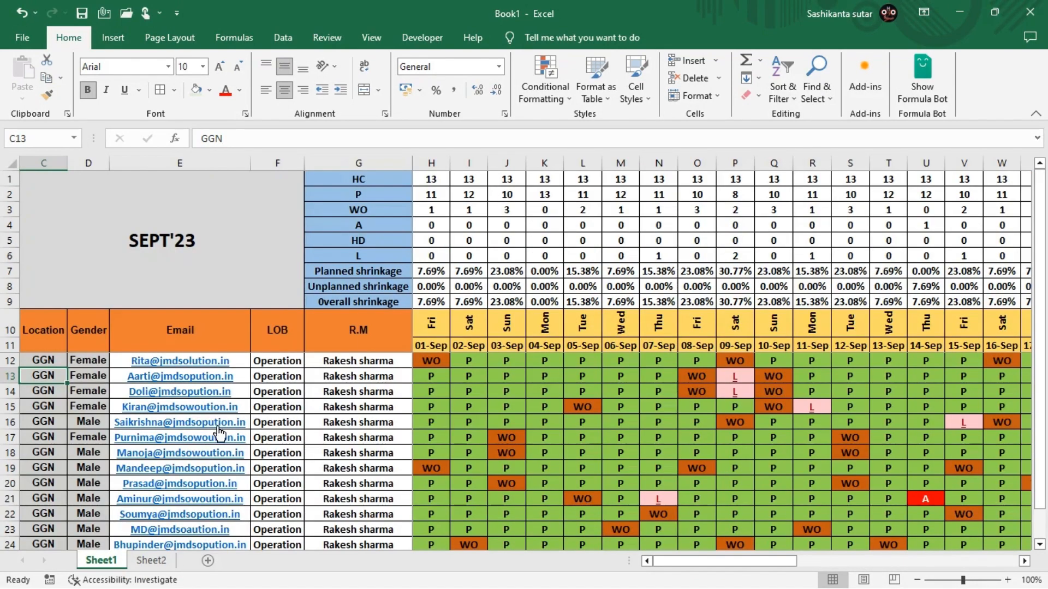
{"action": "left_click", "coordinate": [73, 364]}
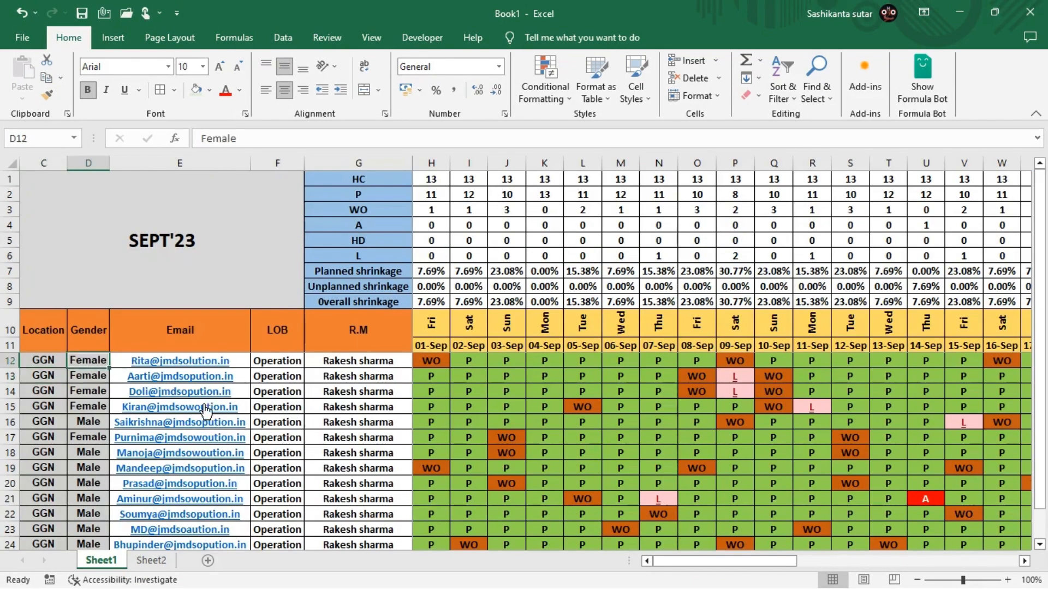
{"action": "left_click", "coordinate": [416, 362]}
{"action": "left_click", "coordinate": [98, 250]}
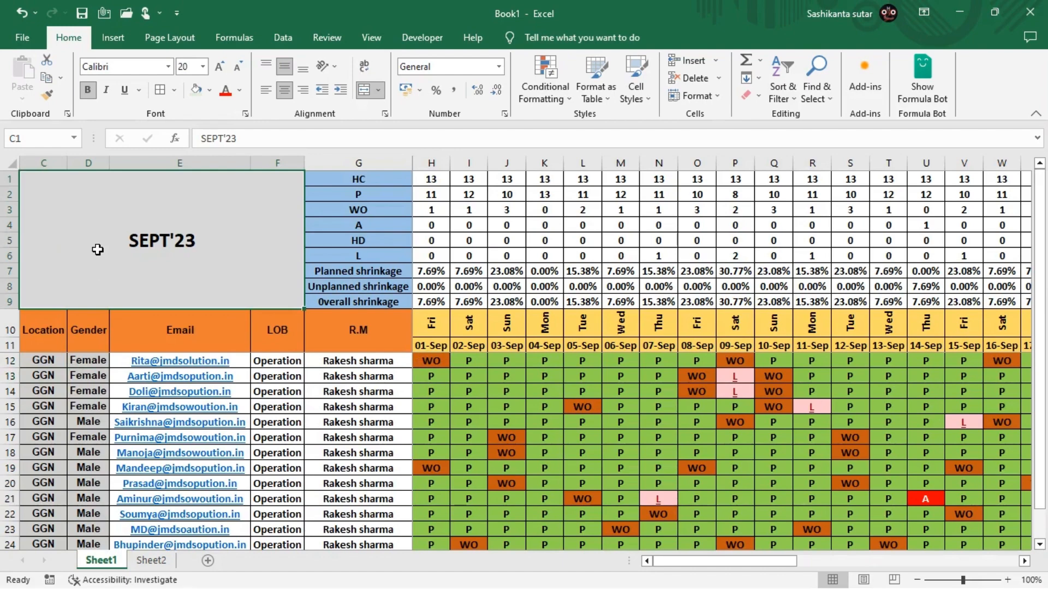
{"action": "key", "text": "ctrl+Home"}
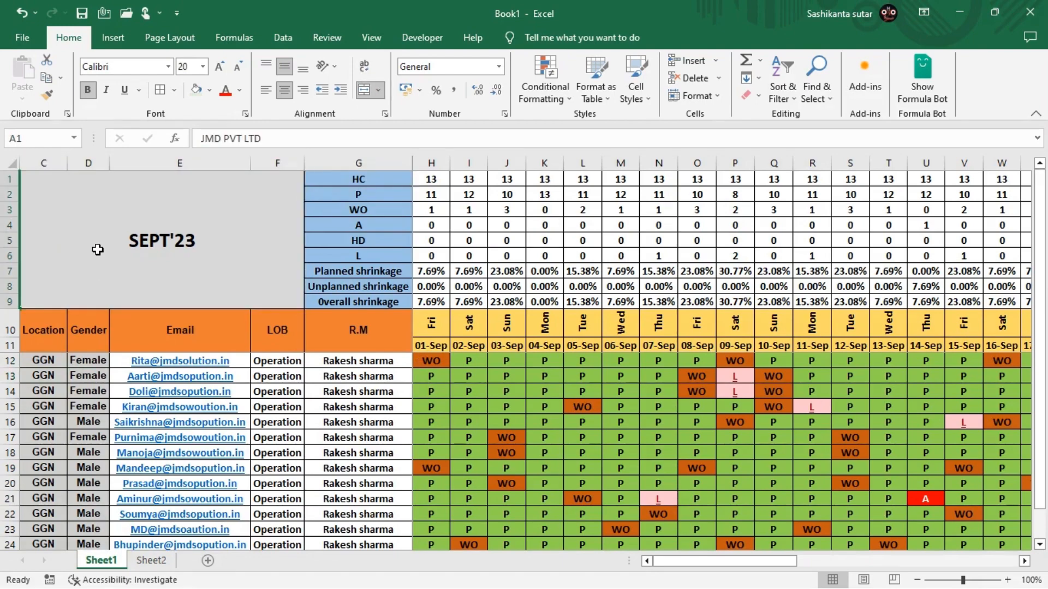
{"action": "key", "text": "ctrl+Down"}
{"action": "key", "text": "Down"}
{"action": "key", "text": "Down"}
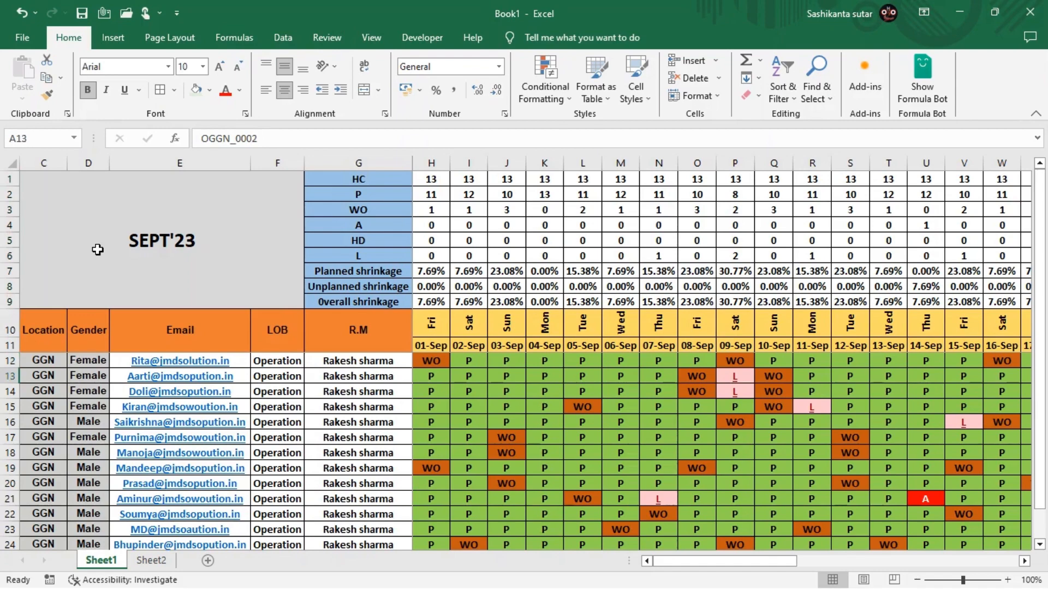
{"action": "key", "text": "Right"}
{"action": "key", "text": "Left"}
{"action": "key", "text": "Up"}
{"action": "key", "text": "Right"}
{"action": "key", "text": "Right"}
{"action": "key", "text": "Left"}
{"action": "key", "text": "Right"}
{"action": "key", "text": "Left"}
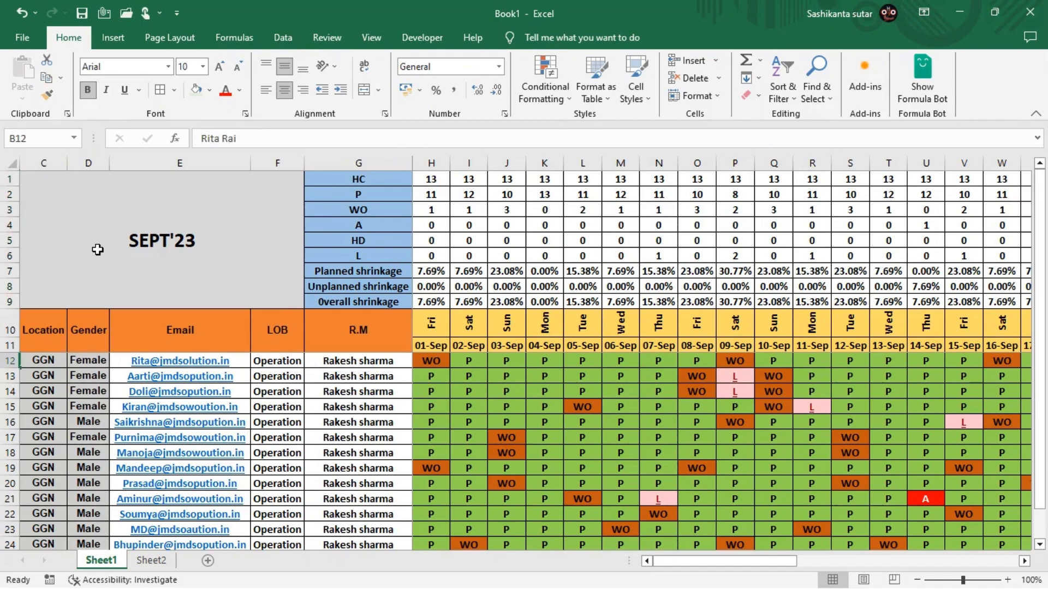
{"action": "left_click", "coordinate": [152, 561]}
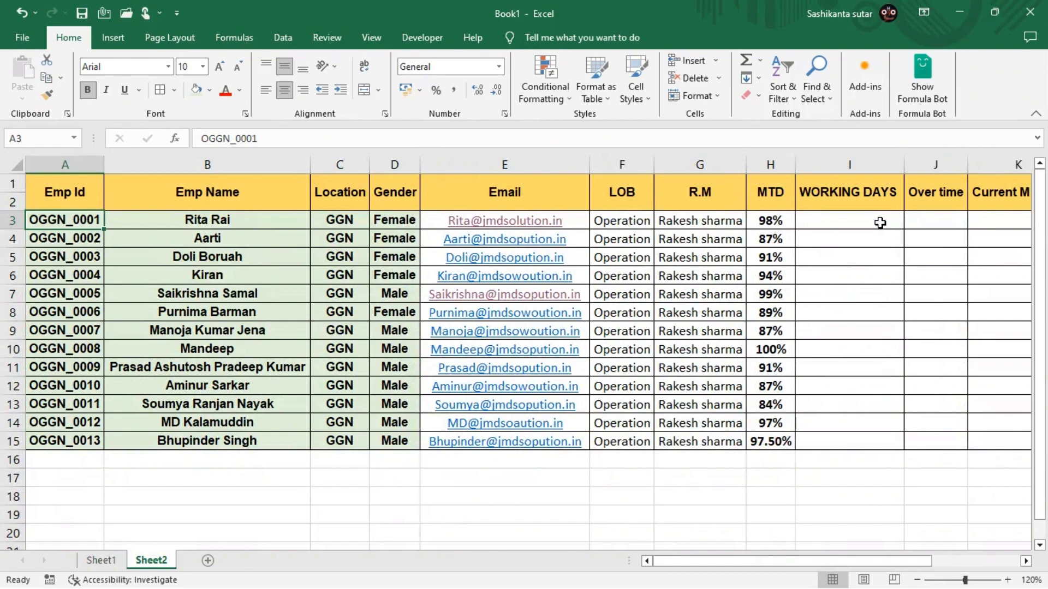
Link the first employee's WORKING DAYS cell I3 to the second Total W days column with =Sheet1!AQ12.
{"action": "left_click", "coordinate": [842, 225]}
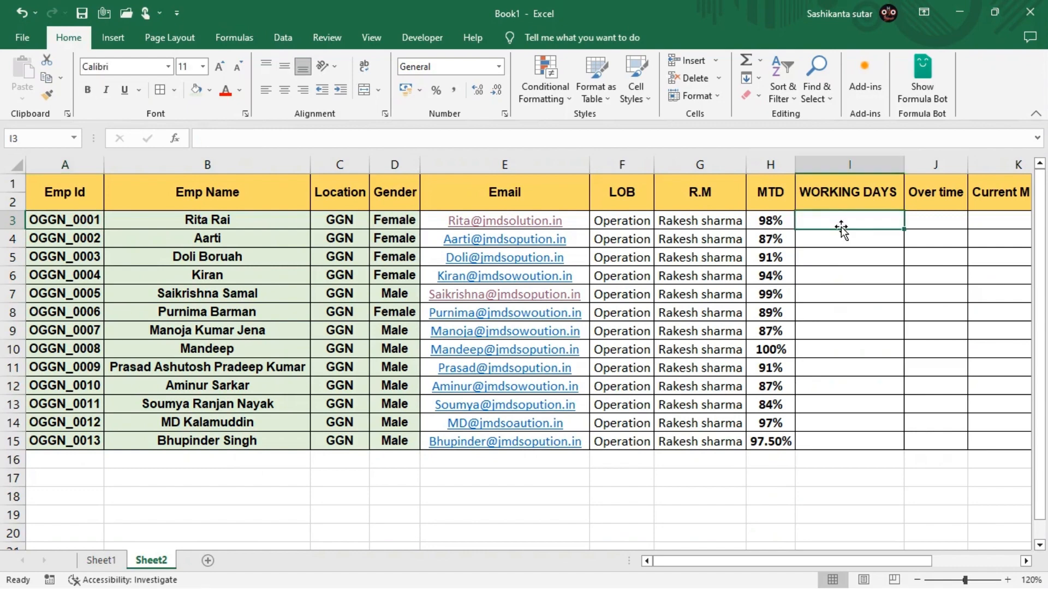
{"action": "type", "text": "="}
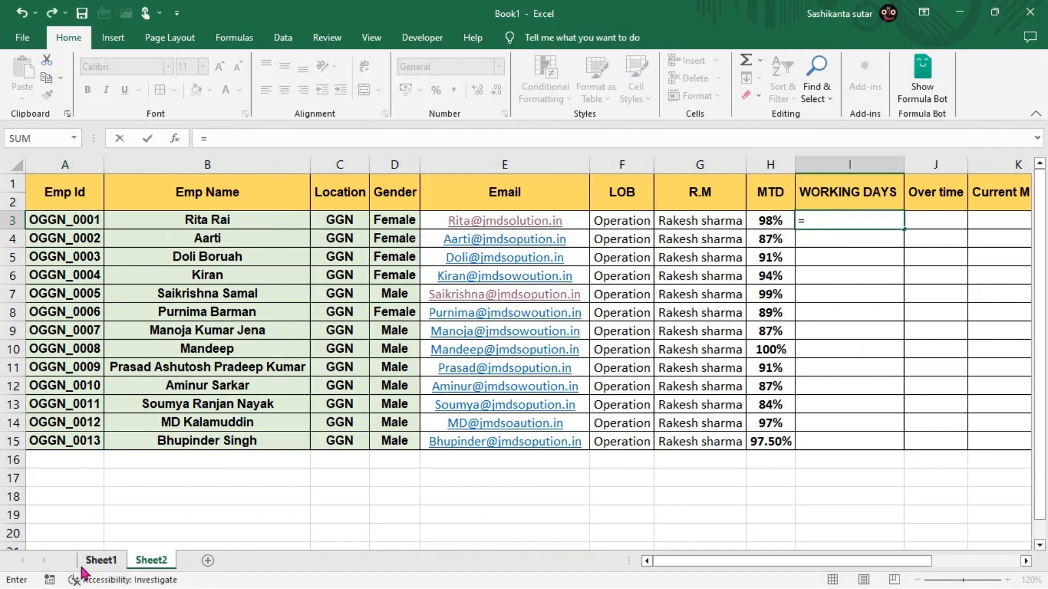
{"action": "left_click", "coordinate": [100, 561]}
{"action": "left_click", "coordinate": [772, 363]}
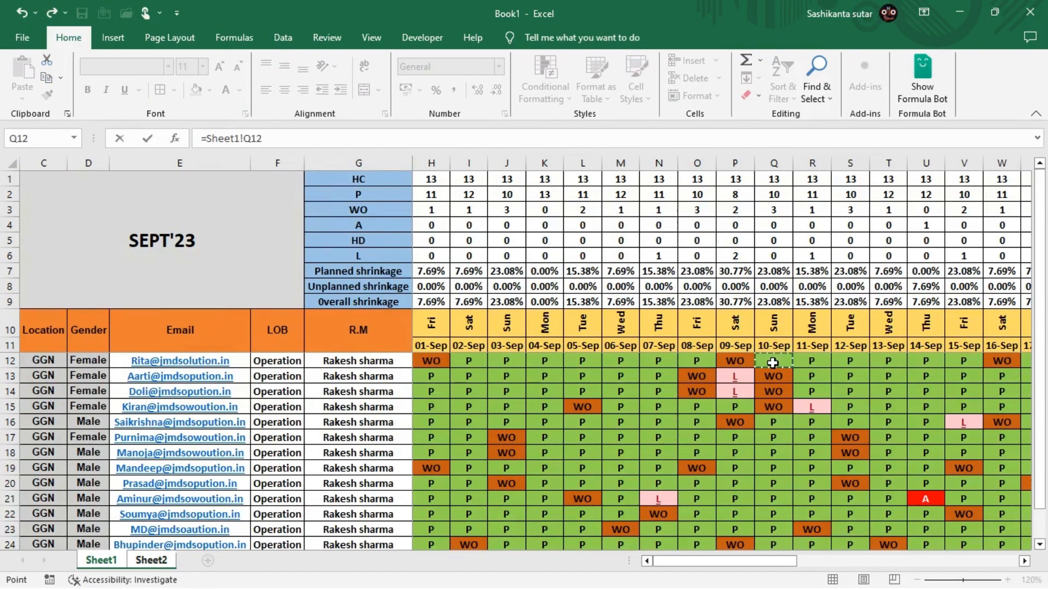
{"action": "key", "text": "ctrl+Right"}
{"action": "key", "text": "Right"}
{"action": "key", "text": "Right"}
{"action": "key", "text": "Right"}
{"action": "key", "text": "Left"}
{"action": "key", "text": "Left"}
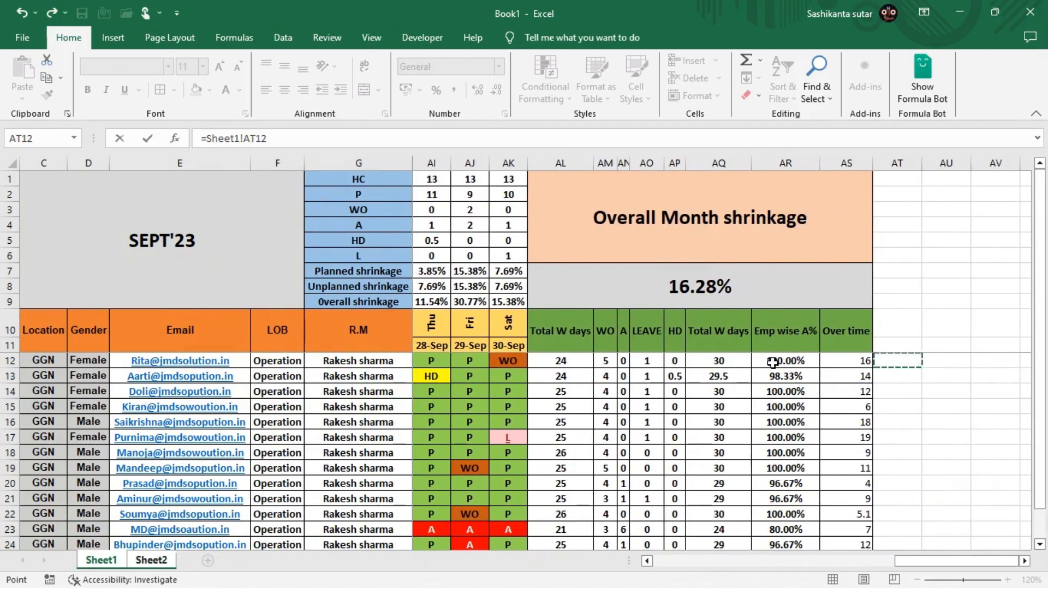
{"action": "key", "text": "Left"}
{"action": "key", "text": "Left"}
{"action": "key", "text": "Left"}
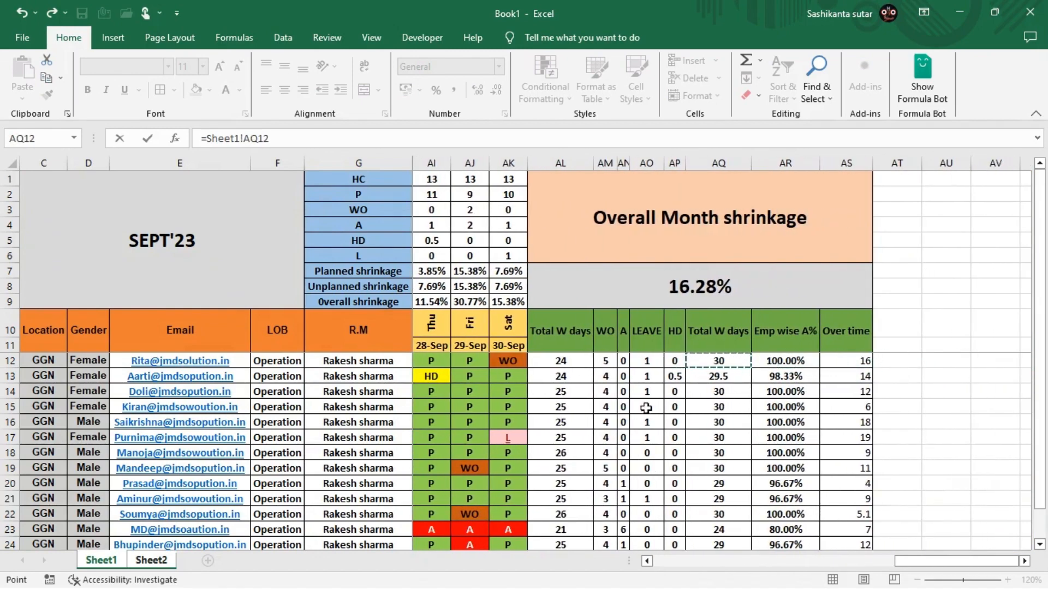
{"action": "key", "text": "Return"}
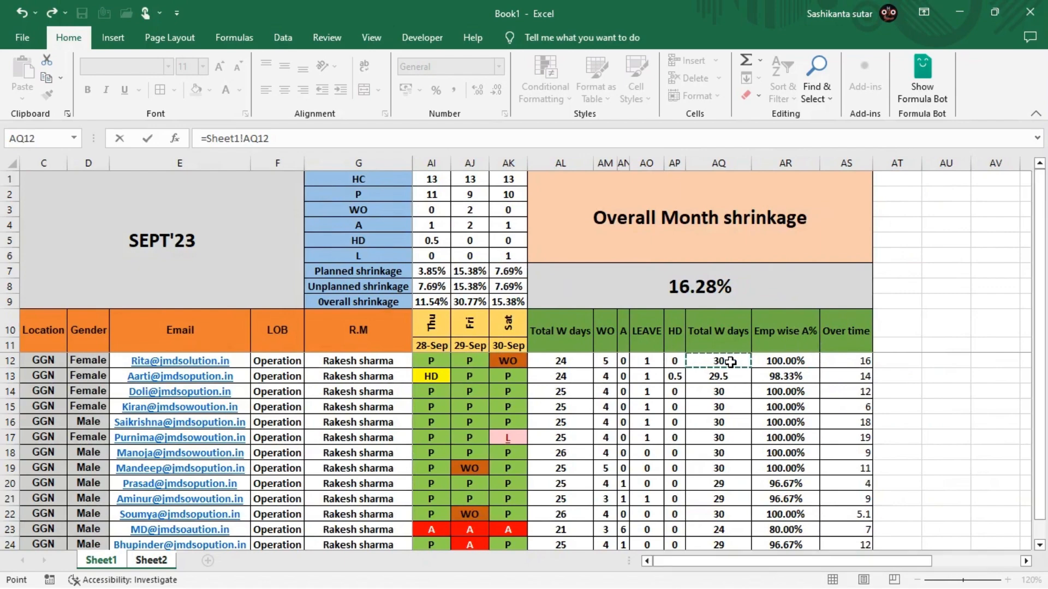
Fill the WORKING DAYS formula down from I3 to I15.
{"action": "key", "text": "Left"}
{"action": "key", "text": "ctrl+Down"}
{"action": "key", "text": "Right"}
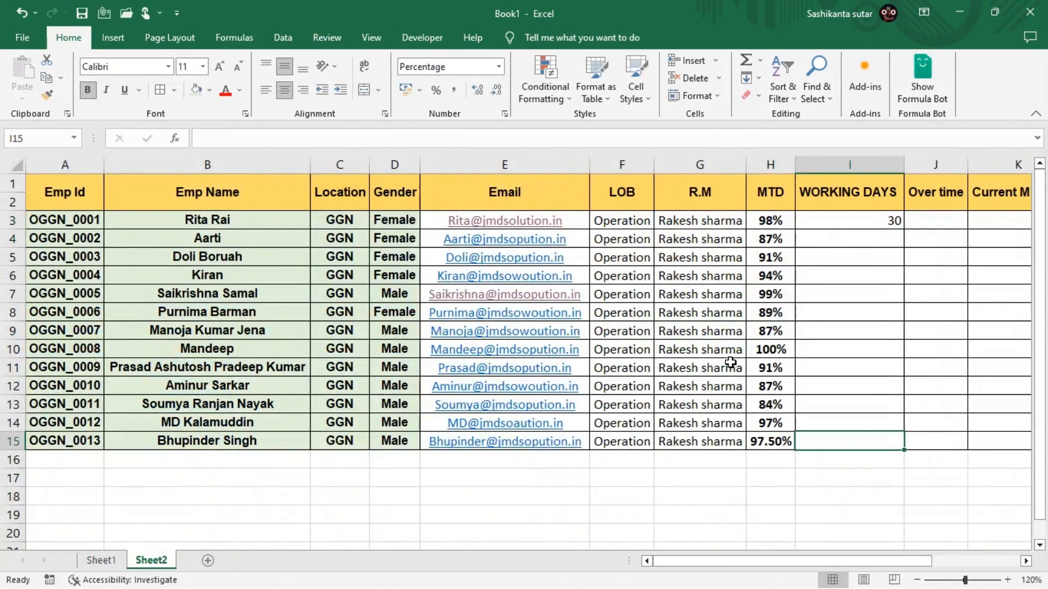
{"action": "key", "text": "ctrl+shift+Up"}
{"action": "key", "text": "ctrl+d"}
{"action": "key", "text": "Right"}
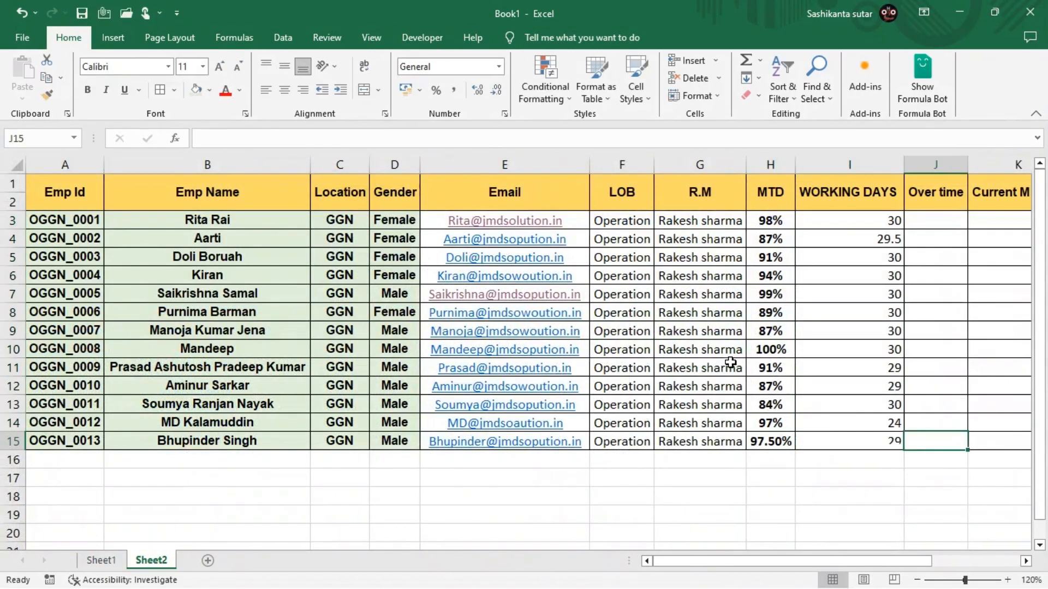
{"action": "key", "text": "Left"}
Examine the employee rows and daily attendance entries on Sheet1.
{"action": "left_click", "coordinate": [101, 561]}
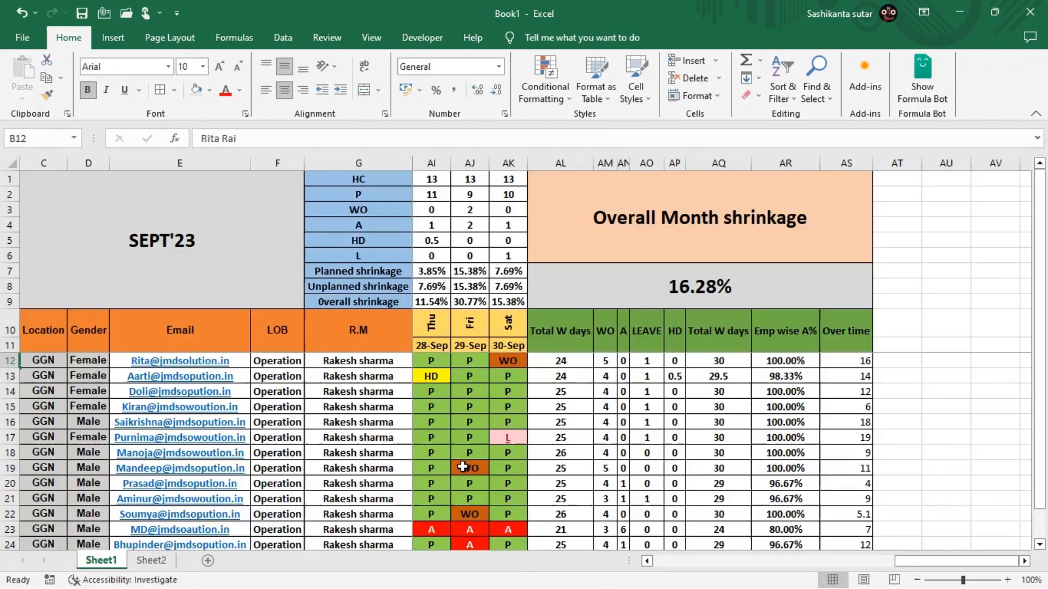
{"action": "left_click", "coordinate": [448, 361]}
{"action": "key", "text": "ctrl+Left"}
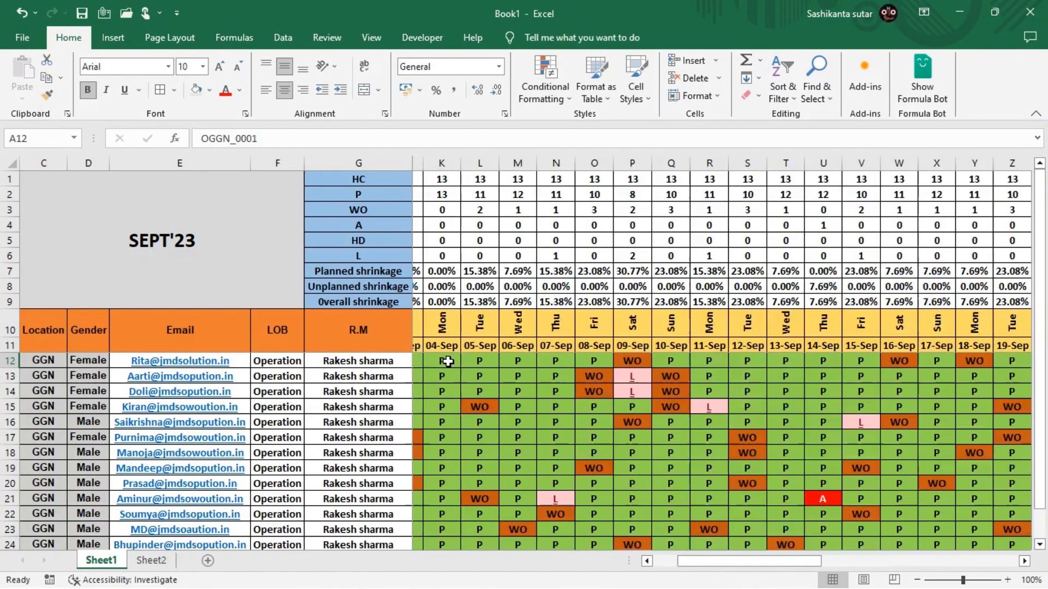
{"action": "key", "text": "Down"}
{"action": "key", "text": "Down"}
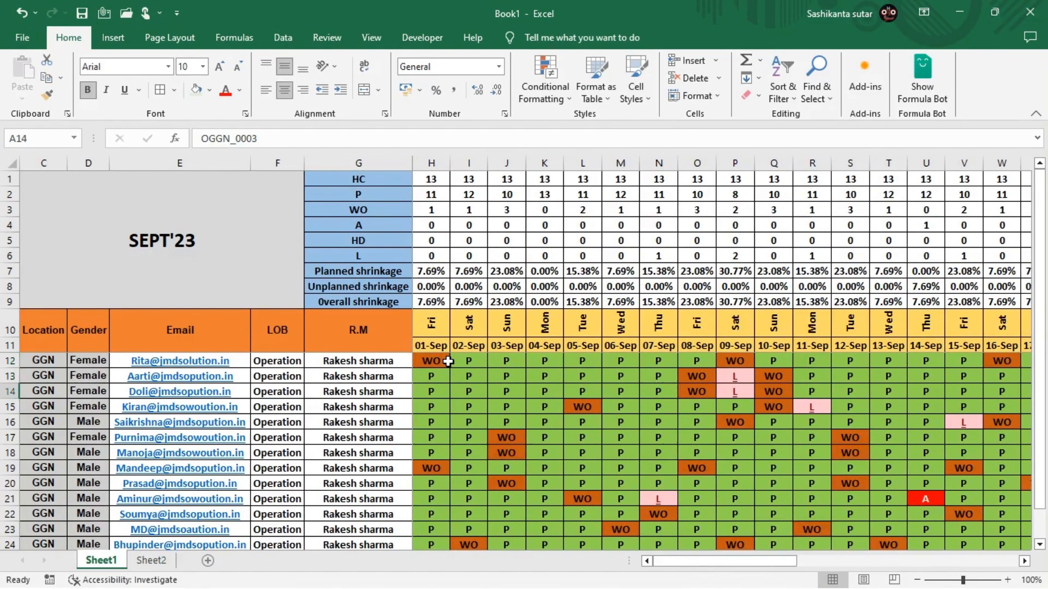
{"action": "key", "text": "Right"}
{"action": "key", "text": "Right"}
{"action": "key", "text": "Right"}
{"action": "key", "text": "Right"}
{"action": "key", "text": "Right"}
{"action": "key", "text": "Right"}
{"action": "key", "text": "Right"}
{"action": "key", "text": "Right"}
{"action": "key", "text": "Right"}
{"action": "key", "text": "Right"}
{"action": "key", "text": "Up"}
{"action": "key", "text": "Left"}
{"action": "key", "text": "Left"}
{"action": "key", "text": "Left"}
{"action": "key", "text": "Left"}
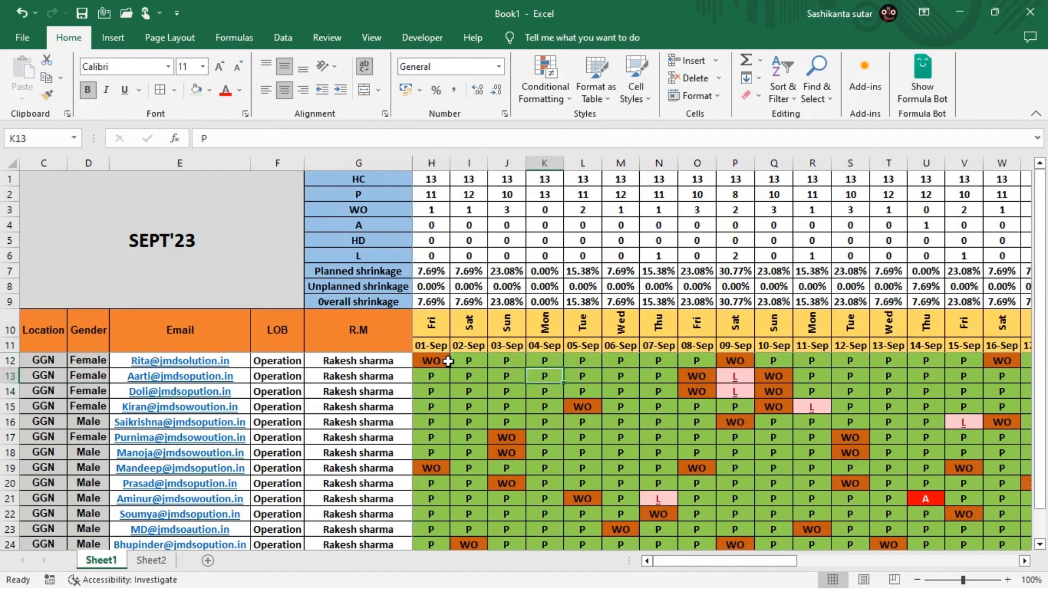
Unfreeze the panes on Sheet1.
{"action": "key", "text": "Up"}
{"action": "key", "text": "shift+space"}
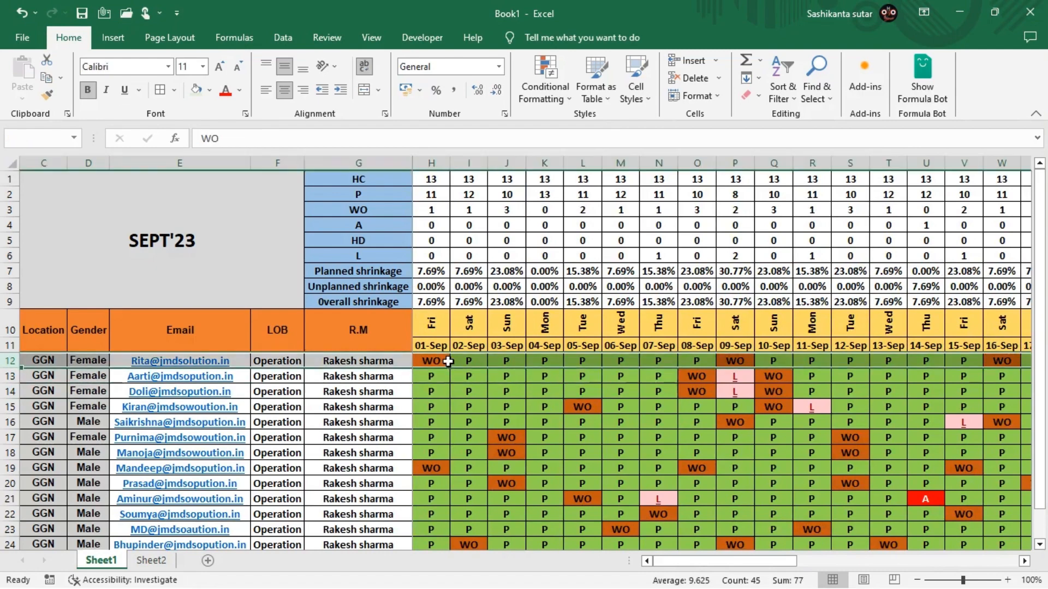
{"action": "key", "text": "alt"}
{"action": "key", "text": "w"}
{"action": "key", "text": "f"}
{"action": "key", "text": "f"}
{"action": "key", "text": "Right"}
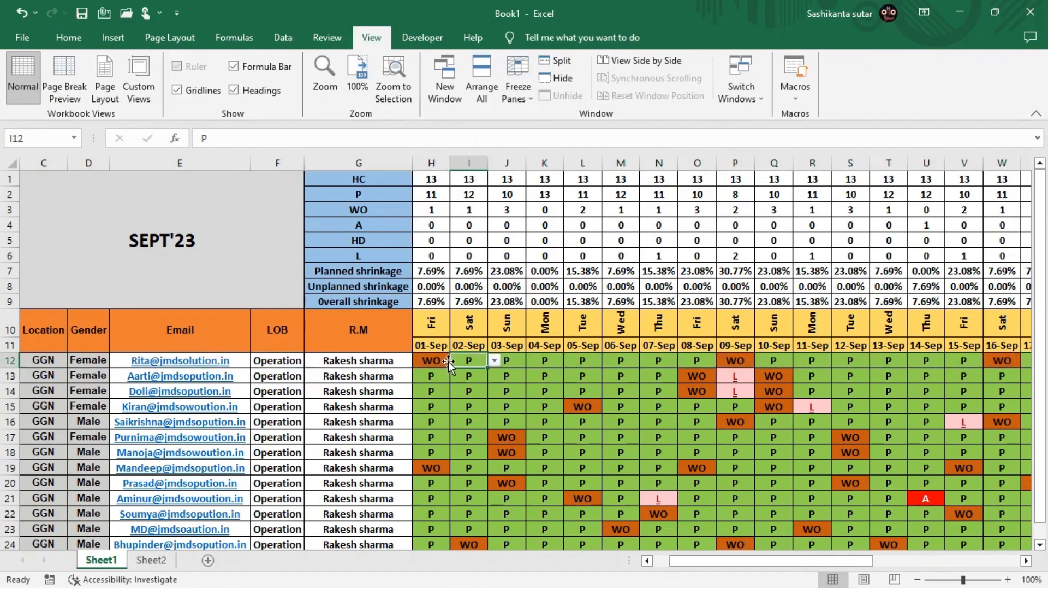
Examine the first employee's attendance row on Sheet1 through the monthly totals and overtime, and compare it with the working days on Sheet2.
{"action": "key", "text": "Left"}
{"action": "key", "text": "ctrl+Left"}
{"action": "key", "text": "Right"}
{"action": "key", "text": "Right"}
{"action": "key", "text": "Right"}
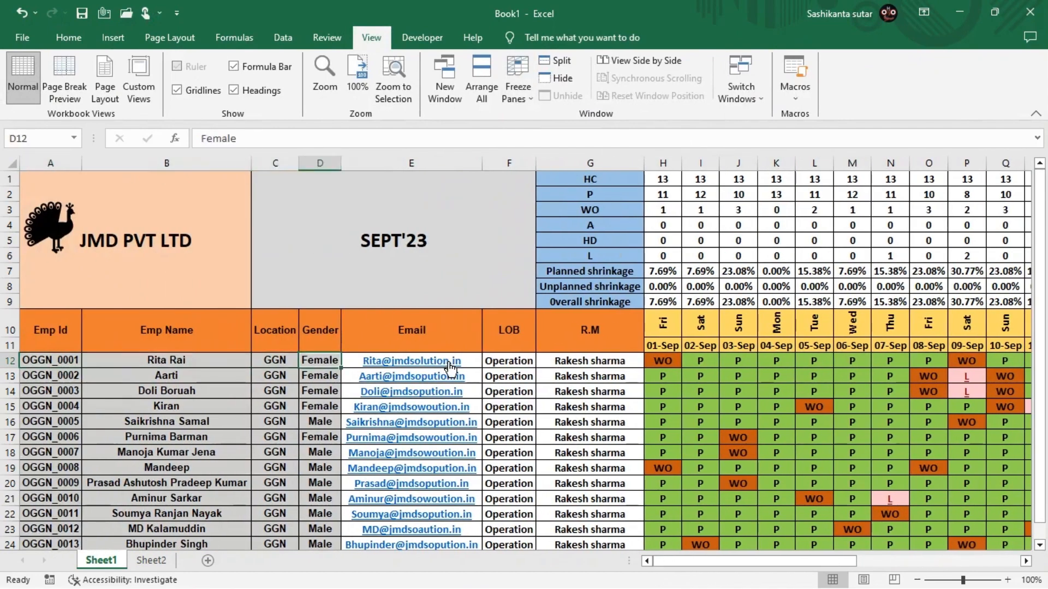
{"action": "key", "text": "Left"}
{"action": "key", "text": "Left"}
{"action": "key", "text": "Left"}
{"action": "key", "text": "Right"}
{"action": "key", "text": "Right"}
{"action": "key", "text": "Right"}
{"action": "key", "text": "Right"}
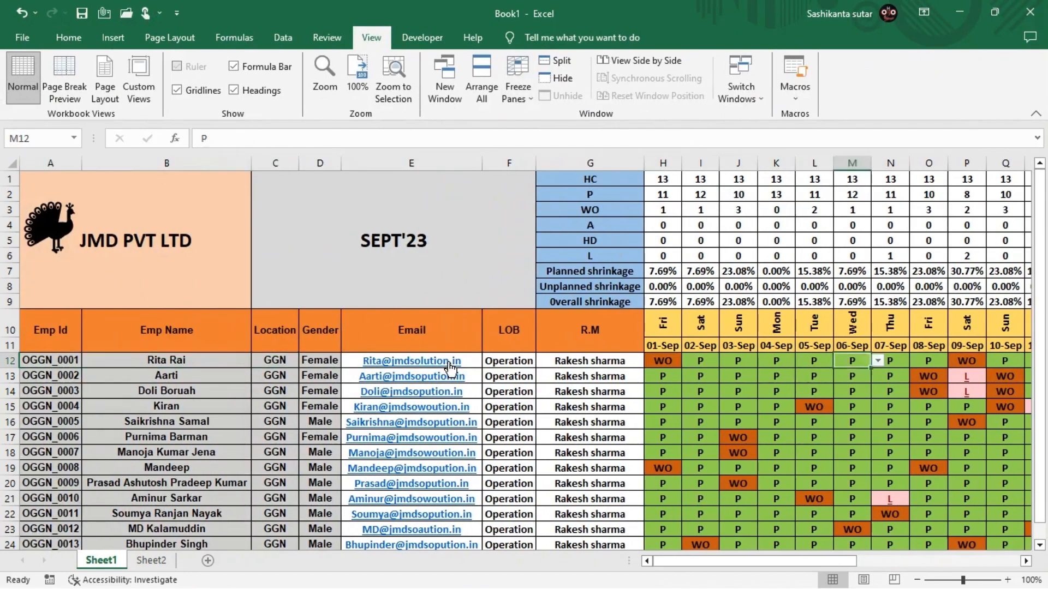
{"action": "key", "text": "ctrl+Right"}
{"action": "key", "text": "Right"}
{"action": "key", "text": "Right"}
{"action": "key", "text": "Right"}
{"action": "key", "text": "Right"}
{"action": "key", "text": "Right"}
{"action": "key", "text": "Right"}
{"action": "key", "text": "Right"}
{"action": "key", "text": "Right"}
{"action": "key", "text": "Right"}
{"action": "key", "text": "Right"}
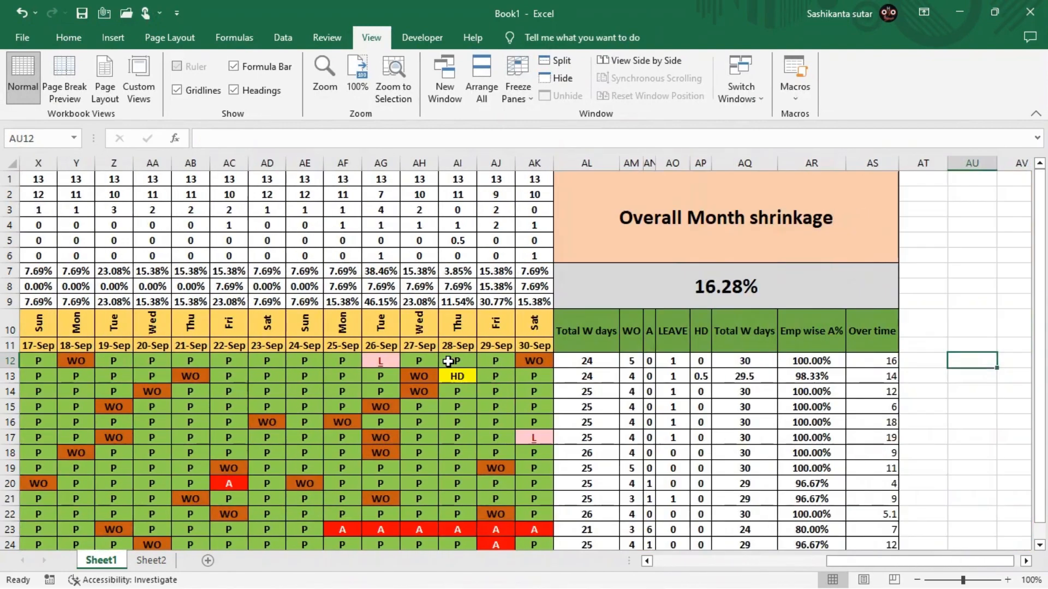
{"action": "key", "text": "Left"}
{"action": "key", "text": "Left"}
{"action": "key", "text": "Left"}
{"action": "key", "text": "Left"}
{"action": "key", "text": "Left"}
{"action": "key", "text": "Right"}
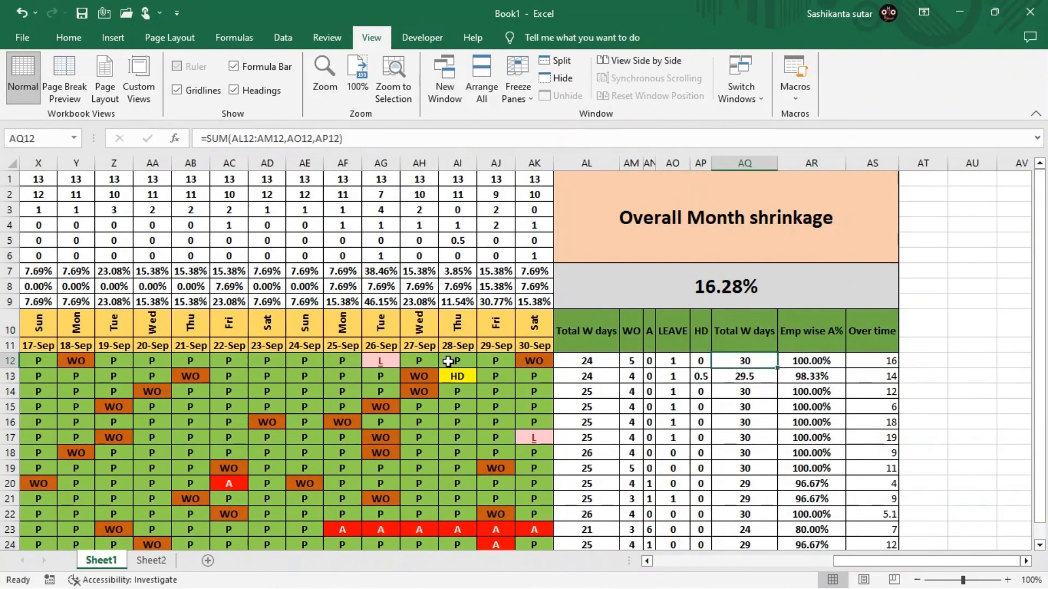
{"action": "mouse_move", "coordinate": [158, 585]}
{"action": "left_click", "coordinate": [148, 560]}
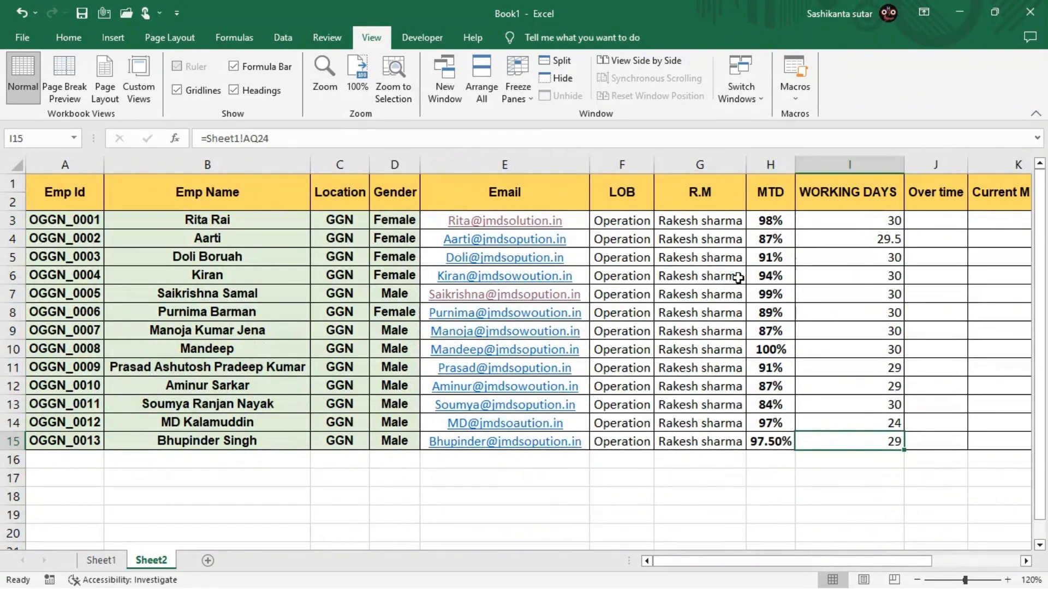
{"action": "left_click", "coordinate": [101, 561]}
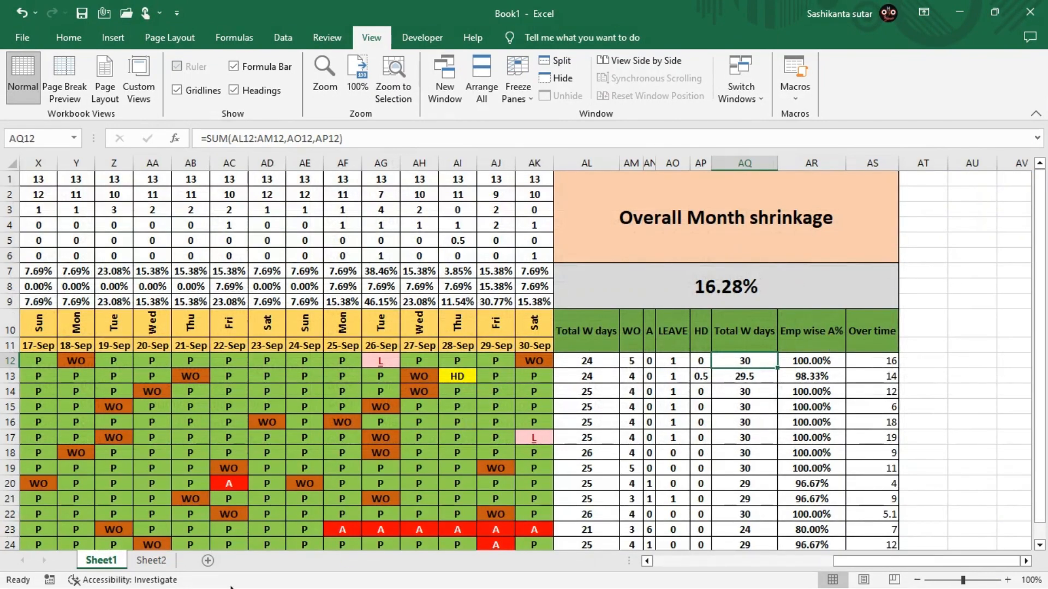
Link the first employee's Over time cell J3 on Sheet2 to the Over time column on Sheet1 with =Sheet1!AS12.
{"action": "left_click", "coordinate": [169, 561]}
{"action": "left_click", "coordinate": [931, 227]}
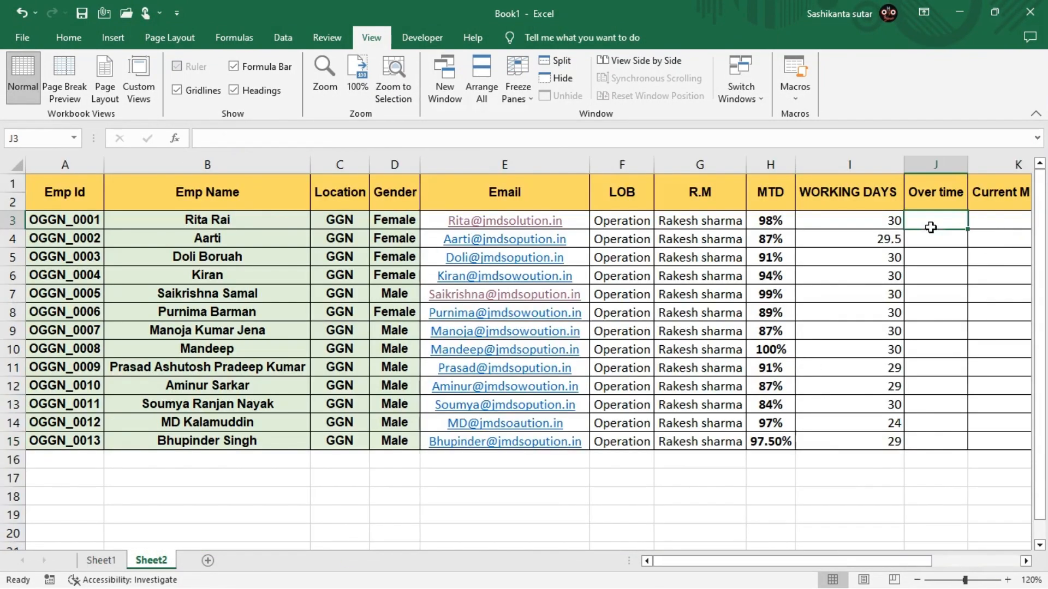
{"action": "type", "text": "="}
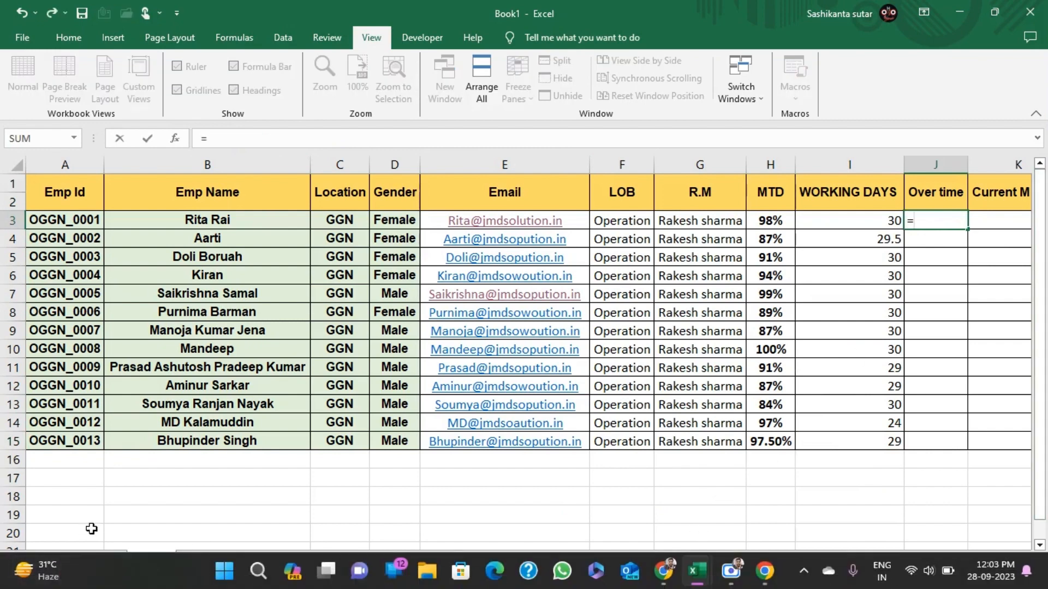
{"action": "left_click", "coordinate": [101, 561]}
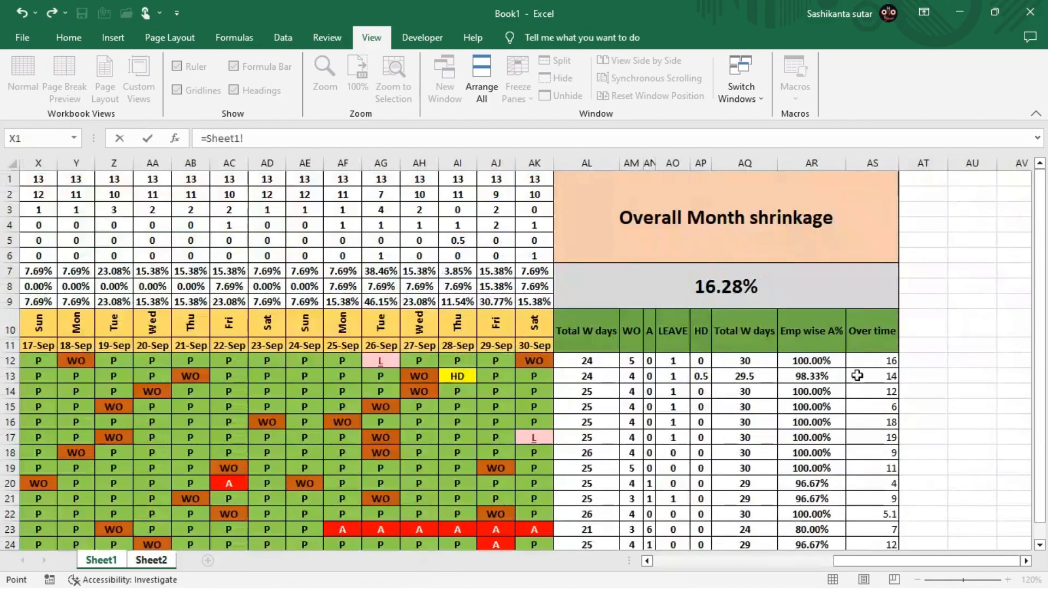
{"action": "left_click", "coordinate": [891, 361]}
{"action": "key", "text": "Return"}
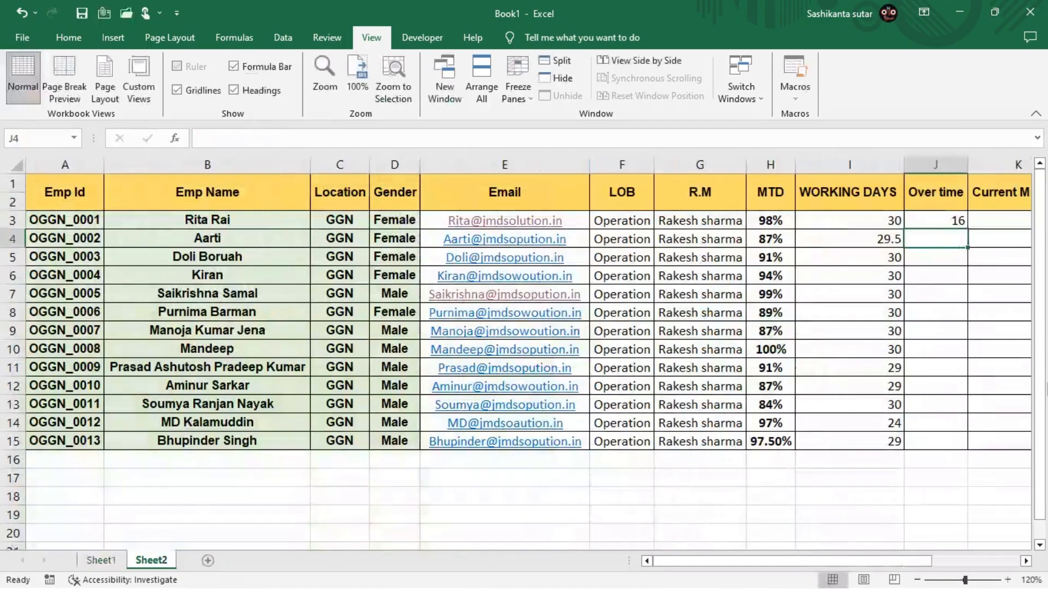
Fill the Over time formula down from J3 to J15.
{"action": "key", "text": "Left"}
{"action": "key", "text": "ctrl+Down"}
{"action": "key", "text": "Right"}
{"action": "key", "text": "ctrl+shift+Up"}
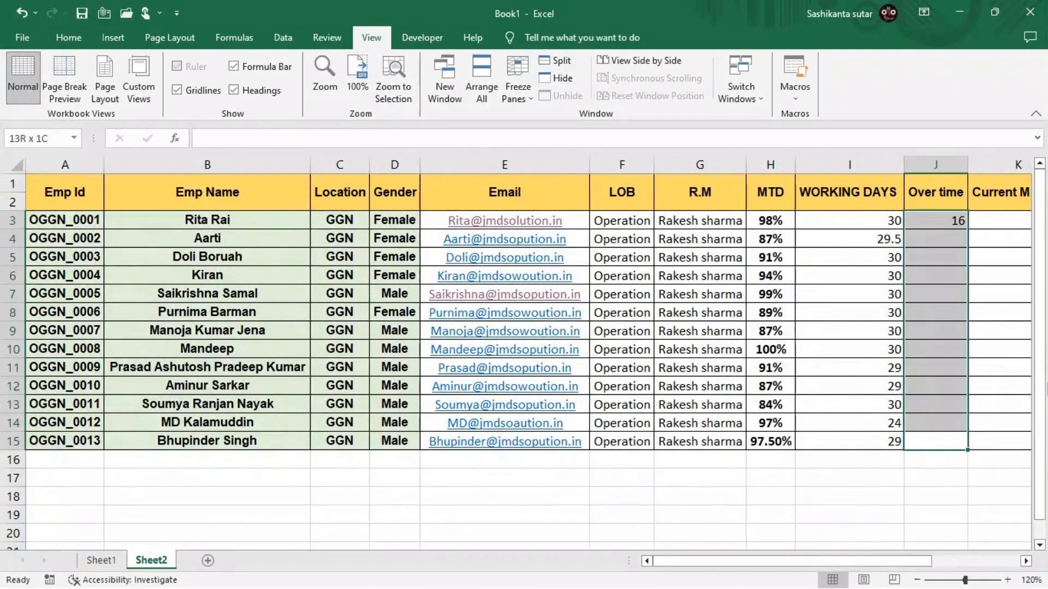
{"action": "key", "text": "ctrl+d"}
Review the salary sheet's column headers from MTD through Net salary.
{"action": "key", "text": "Right"}
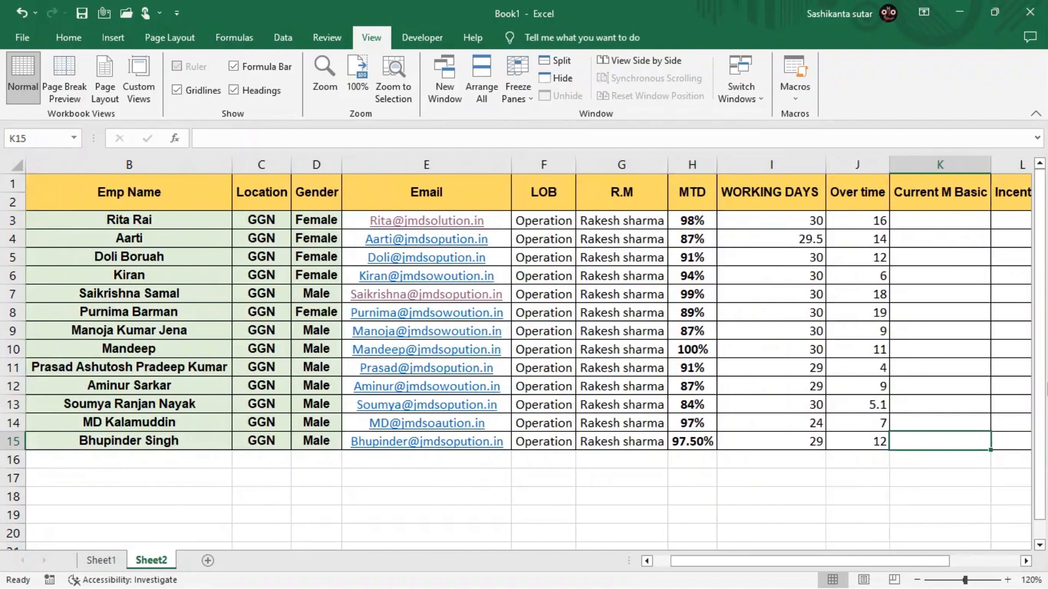
{"action": "key", "text": "Up"}
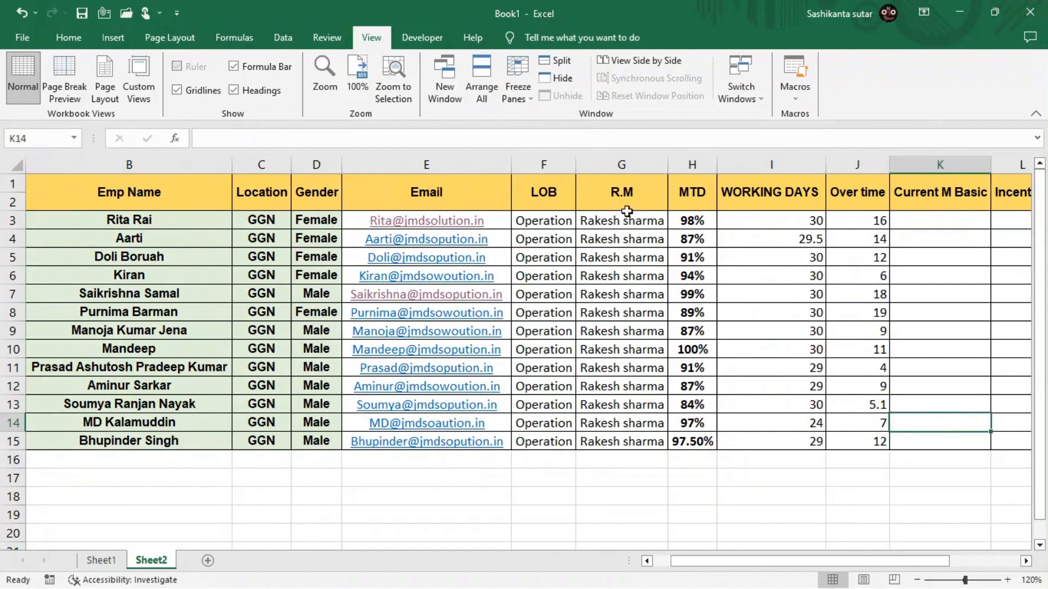
{"action": "left_click", "coordinate": [681, 208]}
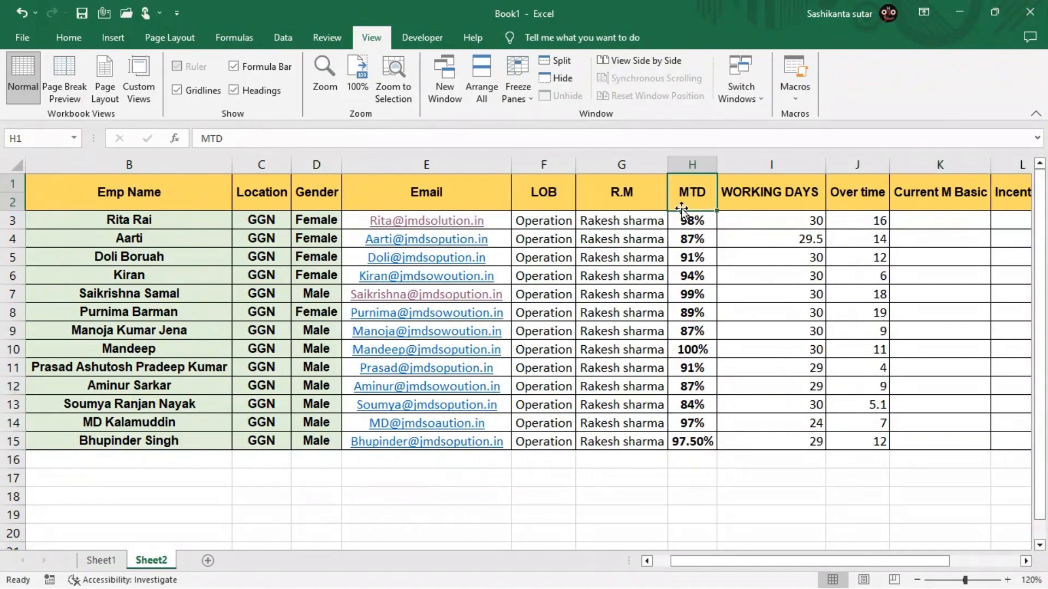
{"action": "key", "text": "ctrl+Right"}
{"action": "key", "text": "Right"}
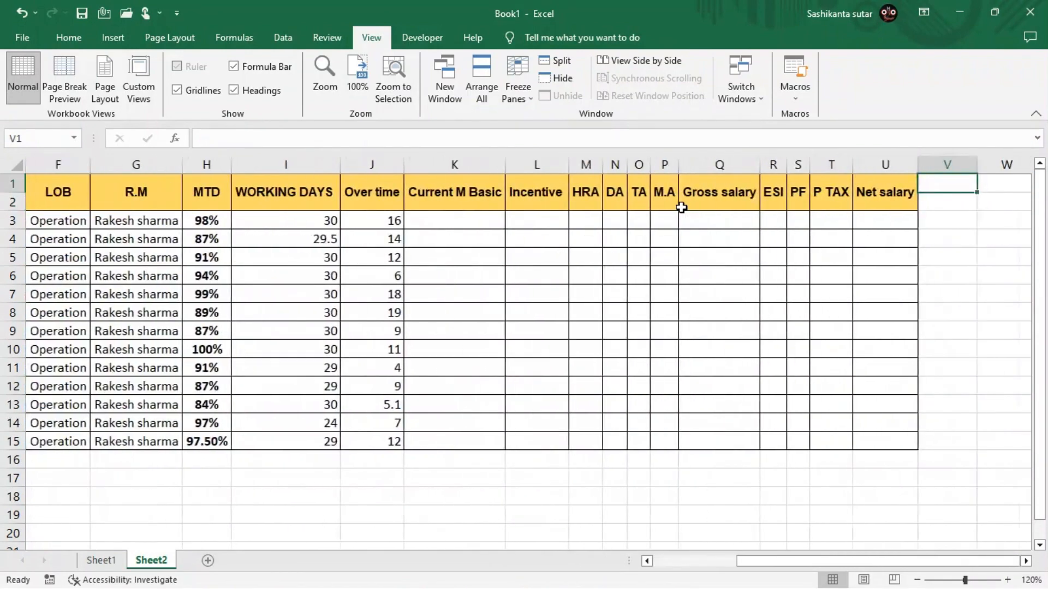
{"action": "key", "text": "ctrl+Left"}
{"action": "key", "text": "ctrl+Left"}
{"action": "key", "text": "Right"}
{"action": "key", "text": "Right"}
{"action": "key", "text": "Right"}
{"action": "key", "text": "Right"}
{"action": "key", "text": "Right"}
{"action": "key", "text": "Right"}
{"action": "key", "text": "Right"}
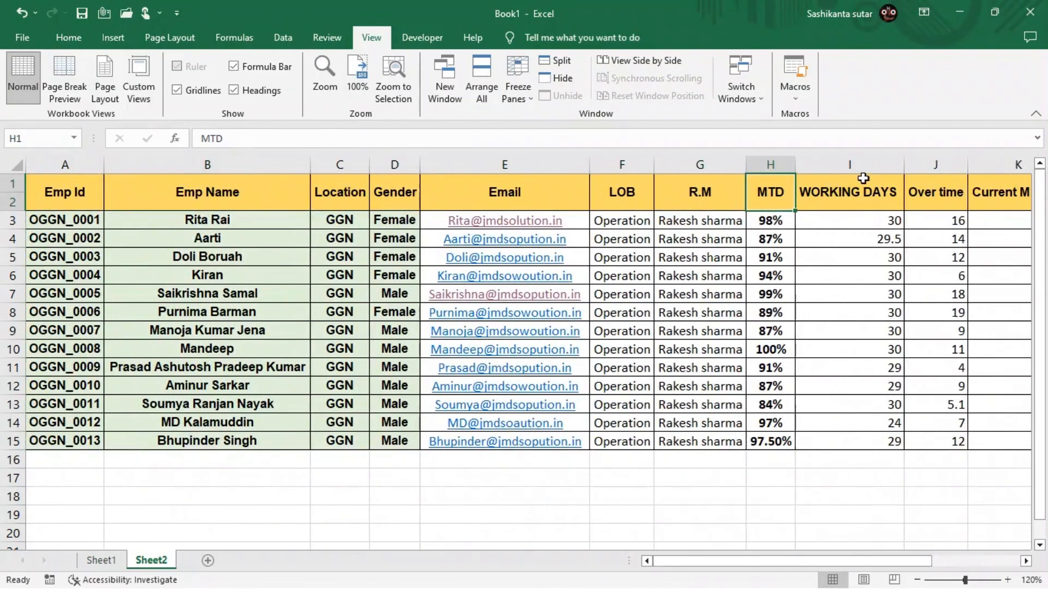
Insert a blank column K between the Over time and Current M Basic columns.
{"action": "left_click", "coordinate": [947, 181]}
{"action": "key", "text": "Right"}
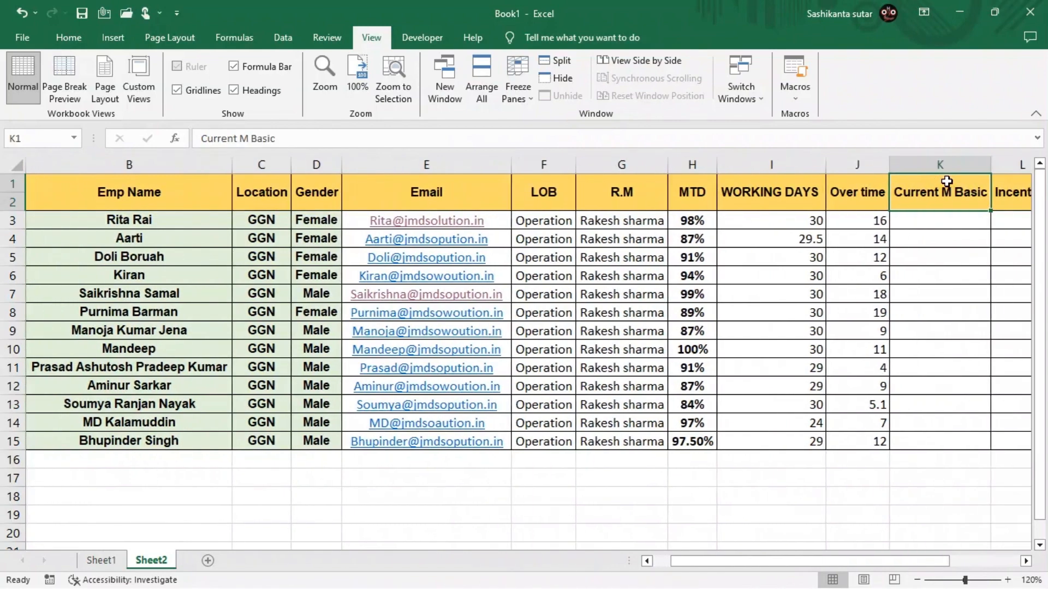
{"action": "key", "text": "ctrl+space"}
{"action": "key", "text": "ctrl+shift+plus"}
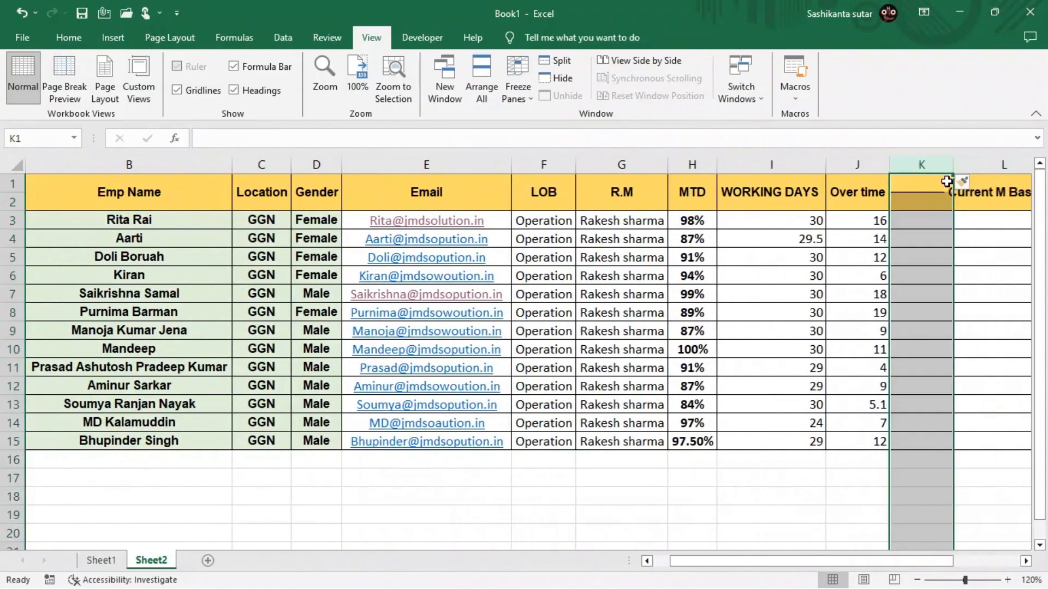
Merge and center K1:K2 in the new column and enter the header Basic salary.
{"action": "key", "text": "Right"}
{"action": "key", "text": "Left"}
{"action": "key", "text": "shift+Down"}
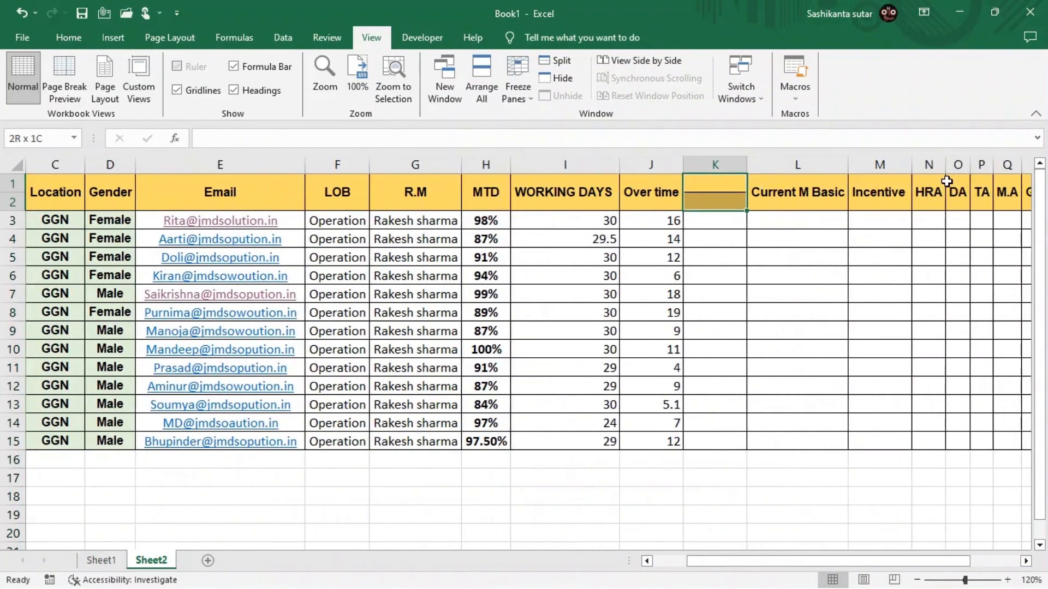
{"action": "key", "text": "alt+h"}
{"action": "type", "text": "mcBasic s"}
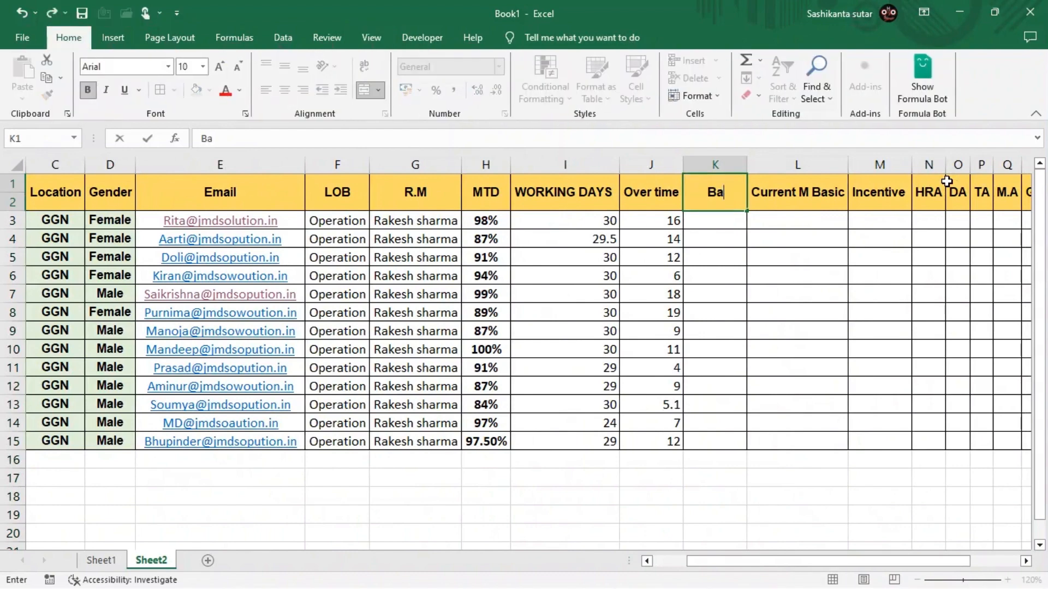
{"action": "type", "text": "lary"}
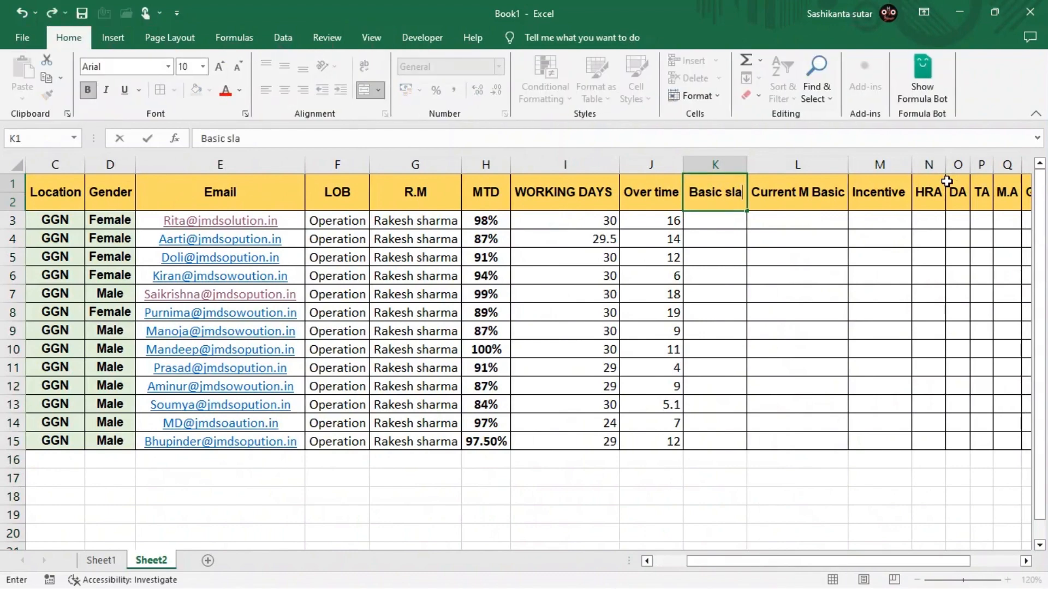
{"action": "key", "text": "BackSpace"}
{"action": "key", "text": "BackSpace"}
{"action": "key", "text": "BackSpace"}
{"action": "key", "text": "BackSpace"}
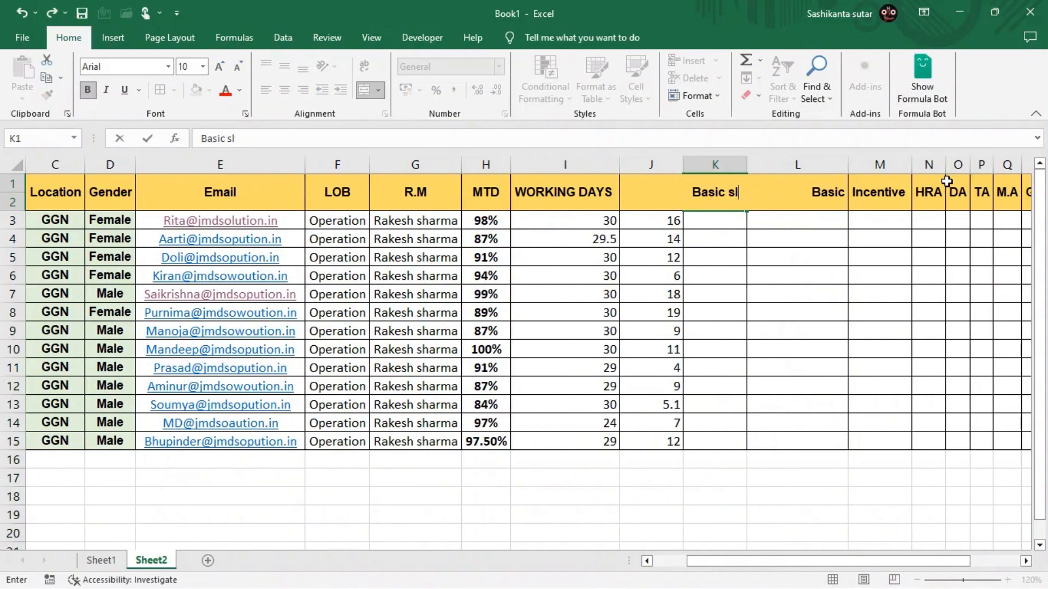
{"action": "type", "text": "alary"}
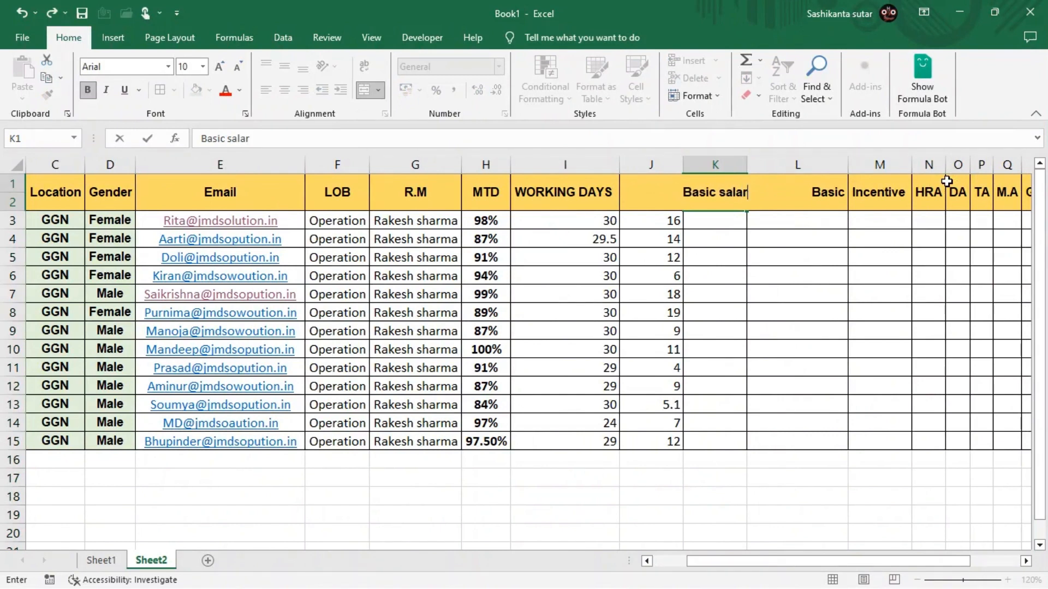
{"action": "key", "text": "Tab"}
{"action": "key", "text": "Tab"}
AutoFit the width of column K to its Basic salary header.
{"action": "key", "text": "Left"}
{"action": "key", "text": "Left"}
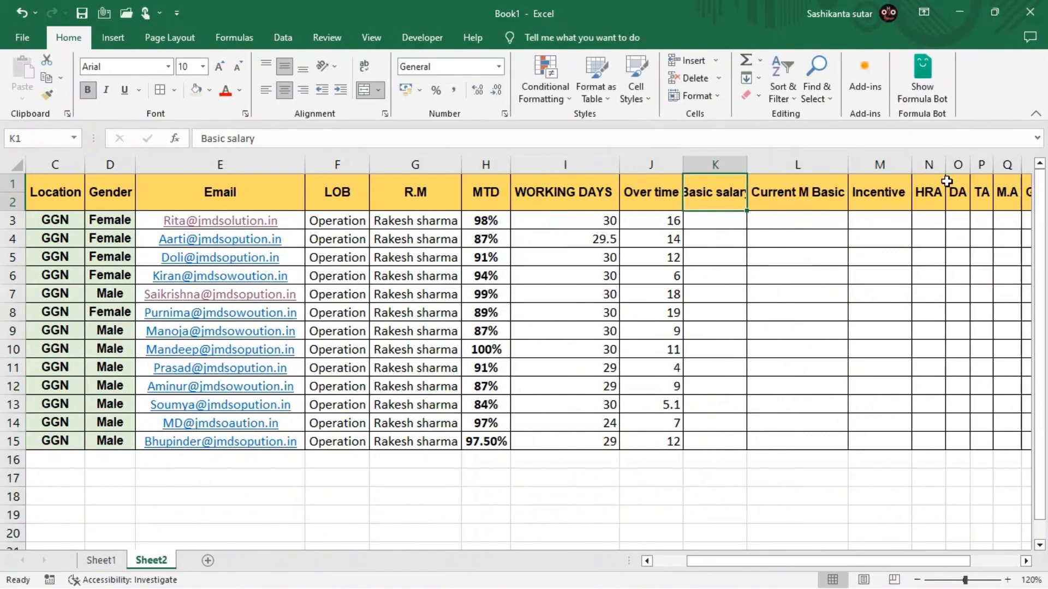
{"action": "key", "text": "alt+h"}
{"action": "key", "text": "o"}
{"action": "key", "text": "i"}
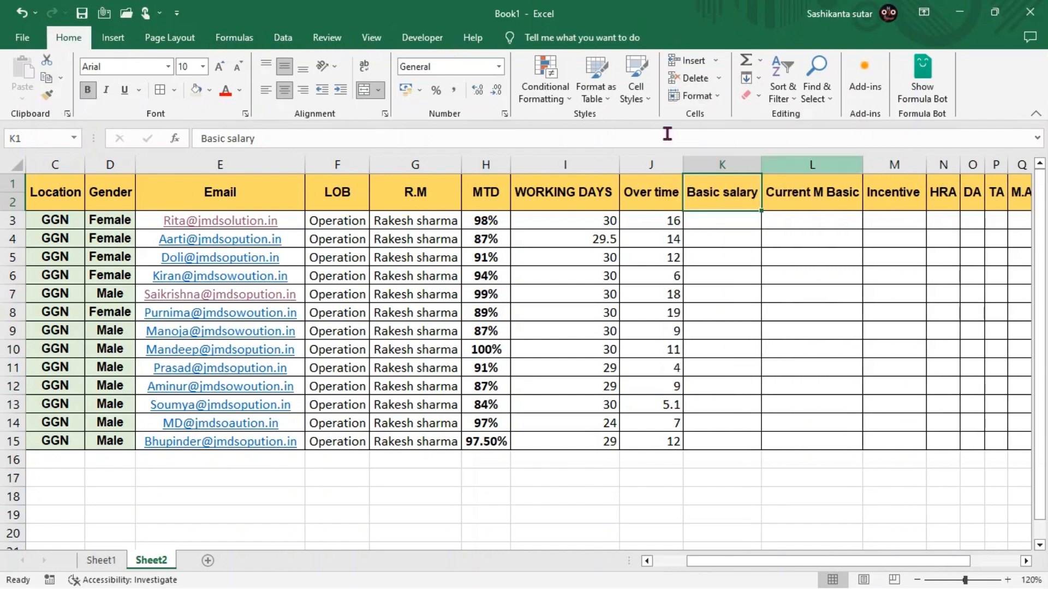
Copy the basic salary values I6:I18 from SalarySheet-02 in the If formula workbook and paste them into Book1's Sheet2 starting at K3.
{"action": "left_click", "coordinate": [722, 225]}
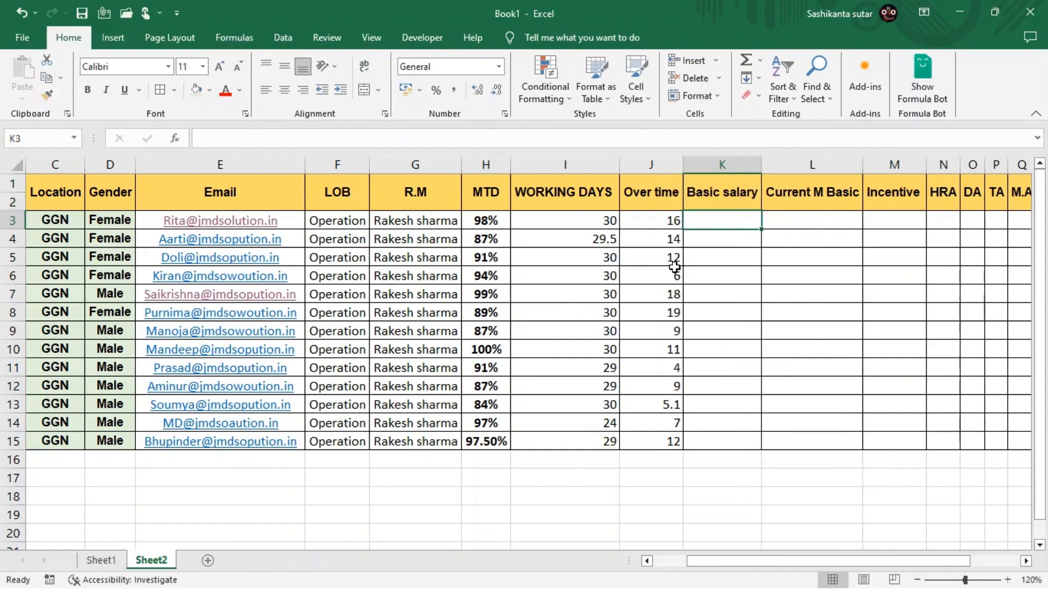
{"action": "key", "text": "alt+Tab"}
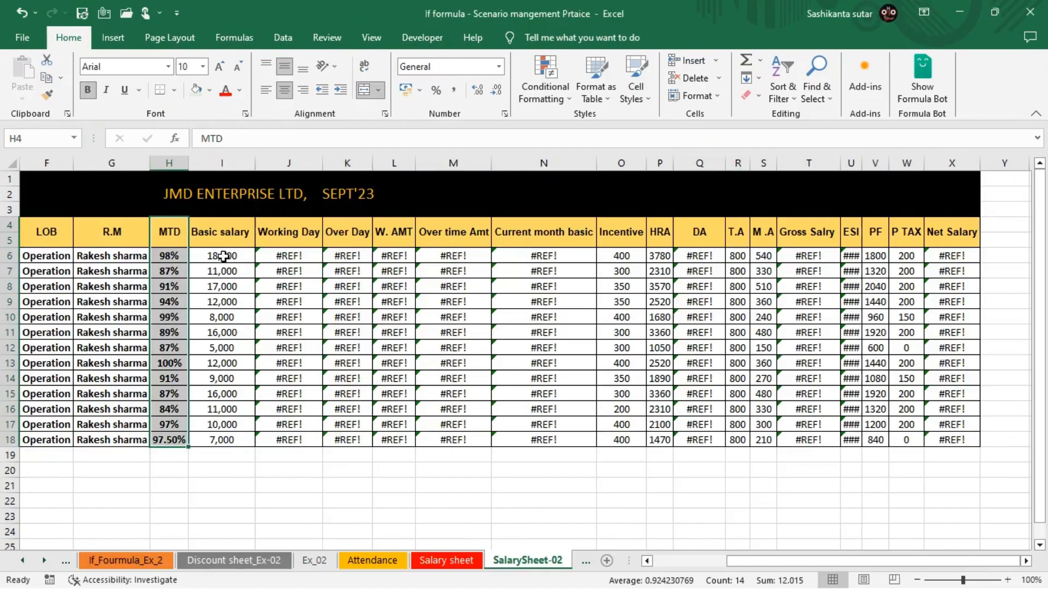
{"action": "left_click", "coordinate": [223, 256]}
{"action": "key", "text": "ctrl+shift+Down"}
{"action": "key", "text": "ctrl+c"}
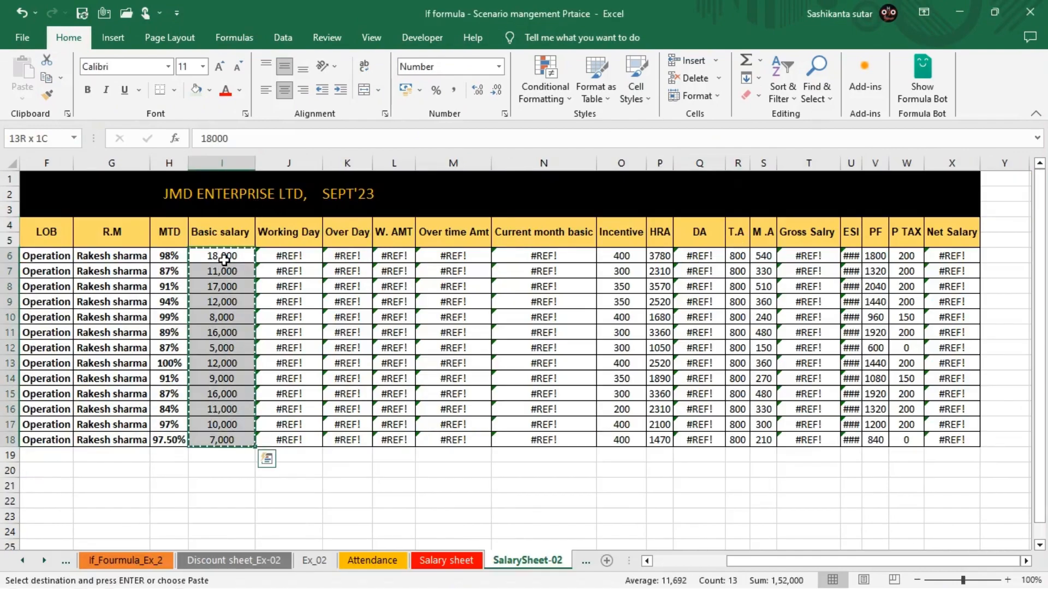
{"action": "key", "text": "alt+Tab"}
{"action": "key", "text": "ctrl+v"}
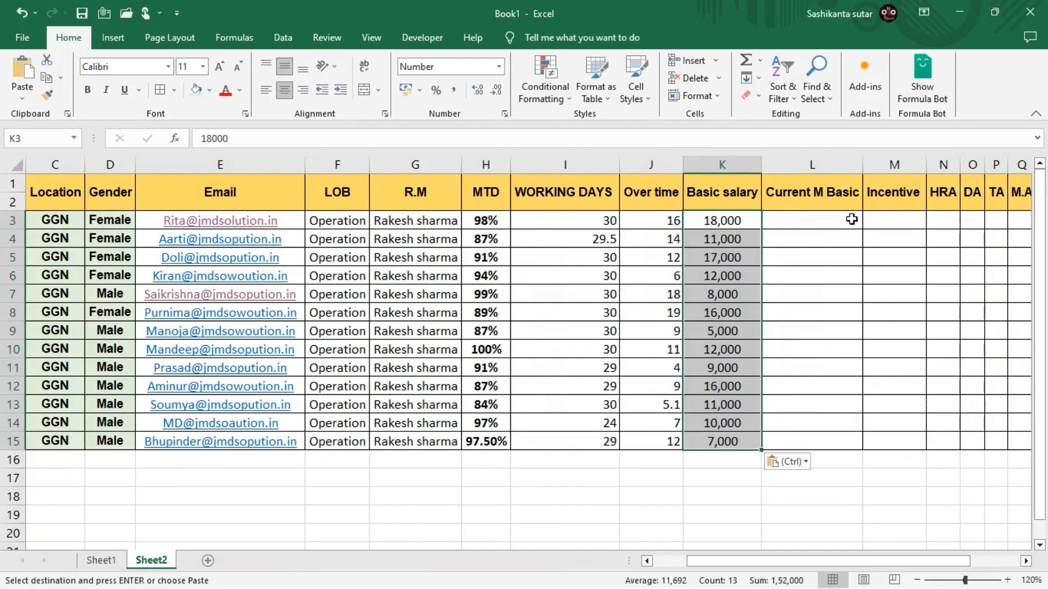
{"action": "left_click", "coordinate": [824, 208]}
{"action": "key", "text": "Down"}
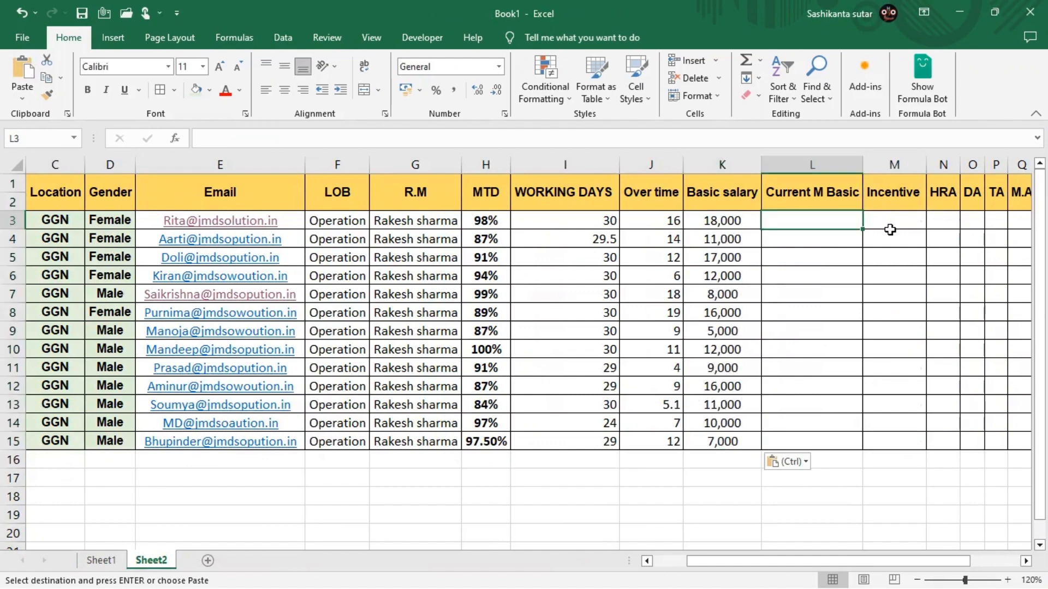
{"action": "key", "text": "Left"}
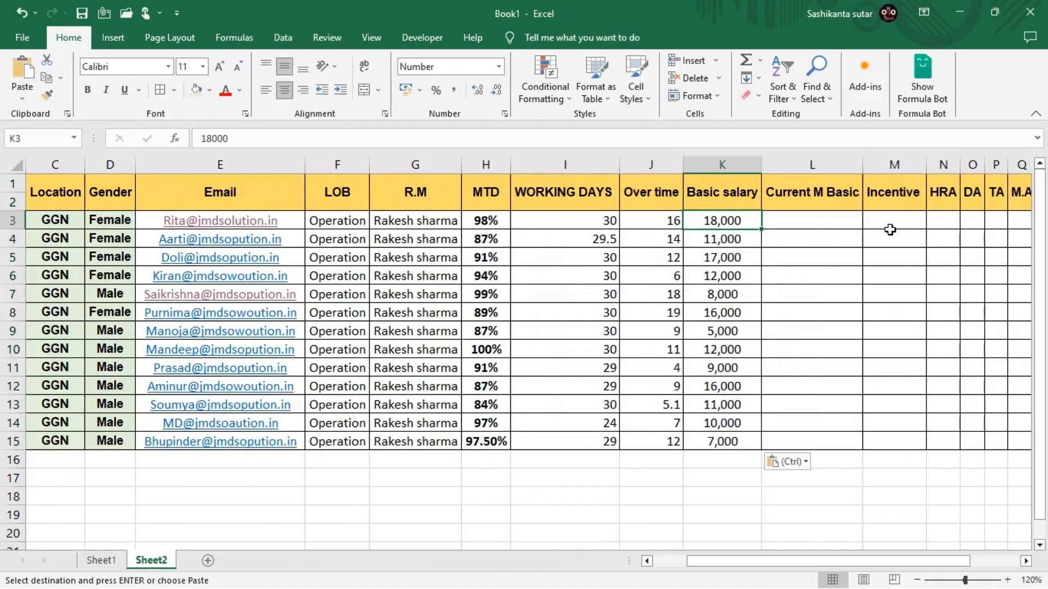
{"action": "key", "text": "Right"}
{"action": "key", "text": "Right"}
{"action": "key", "text": "Right"}
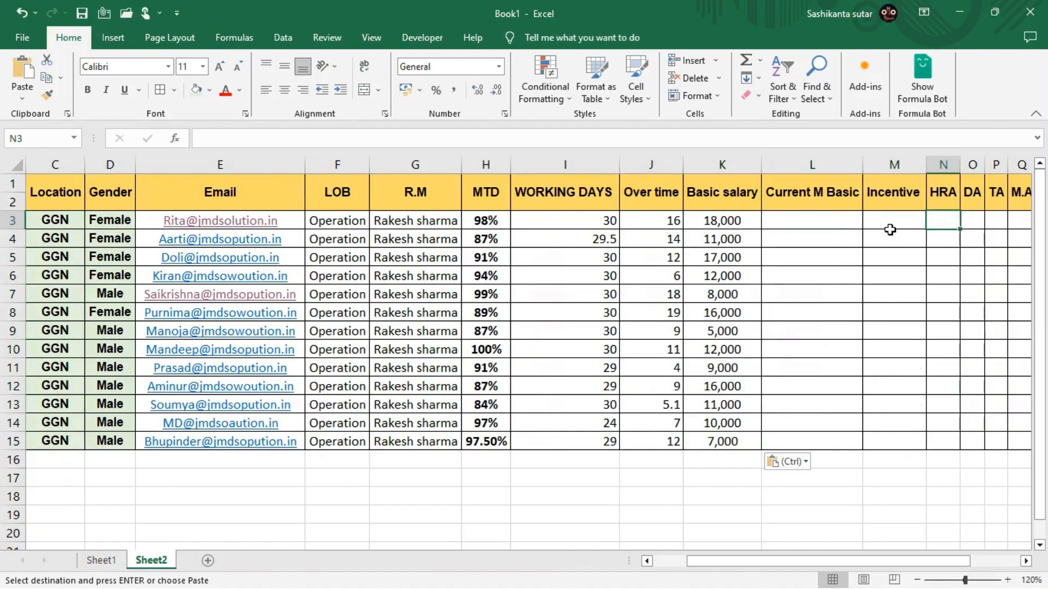
{"action": "key", "text": "Left"}
{"action": "key", "text": "Left"}
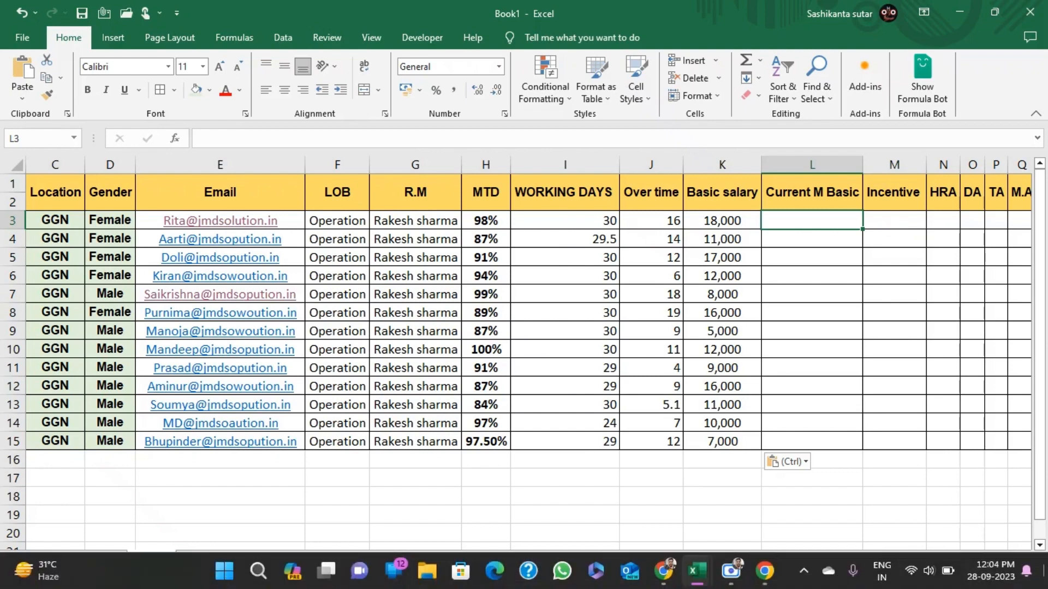
Examine the September attendance table and employee details on Sheet1, then return to Sheet2.
{"action": "left_click", "coordinate": [107, 559]}
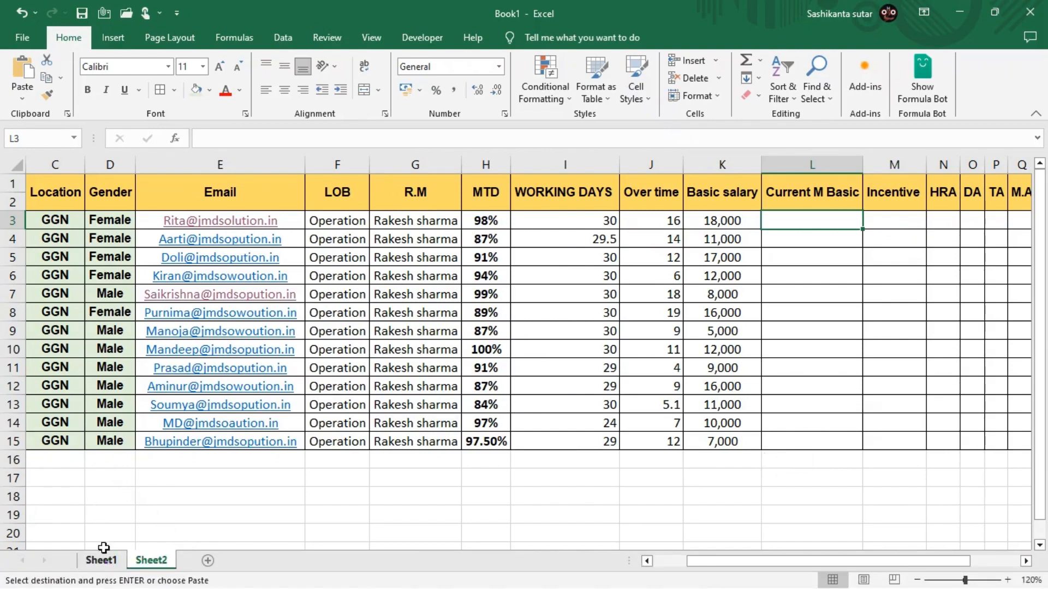
{"action": "left_click", "coordinate": [232, 224]}
{"action": "key", "text": "Left"}
{"action": "key", "text": "Left"}
{"action": "key", "text": "Left"}
{"action": "key", "text": "Left"}
{"action": "key", "text": "Left"}
{"action": "key", "text": "Left"}
{"action": "key", "text": "Left"}
{"action": "key", "text": "Left"}
{"action": "key", "text": "Left"}
{"action": "key", "text": "Left"}
{"action": "key", "text": "Left"}
{"action": "key", "text": "Left"}
{"action": "key", "text": "Left"}
{"action": "key", "text": "Left"}
{"action": "key", "text": "Left"}
{"action": "key", "text": "Left"}
{"action": "key", "text": "Left"}
{"action": "key", "text": "Left"}
{"action": "key", "text": "Left"}
{"action": "key", "text": "Left"}
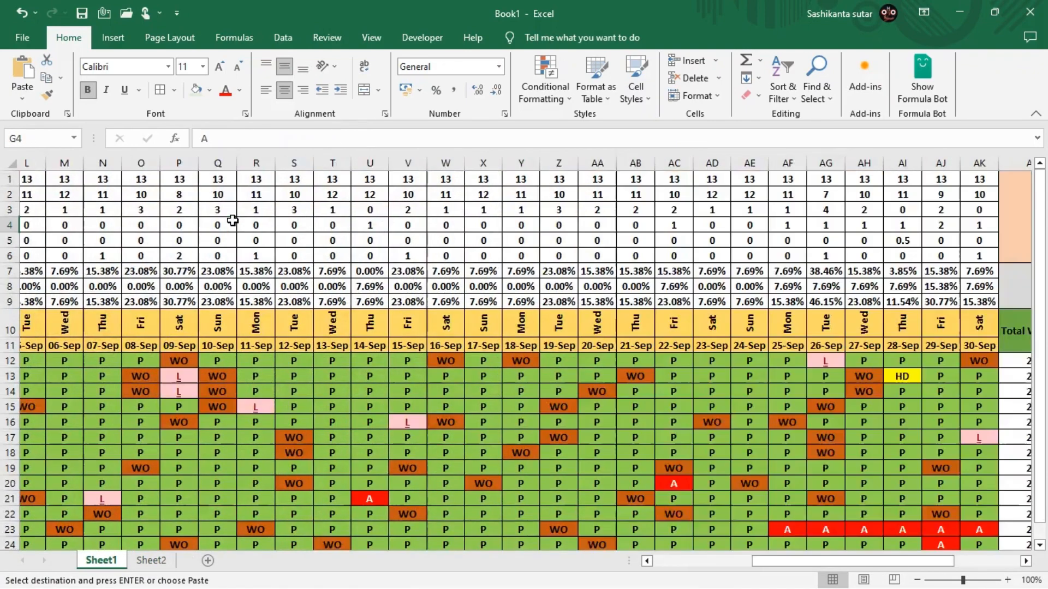
{"action": "key", "text": "Right"}
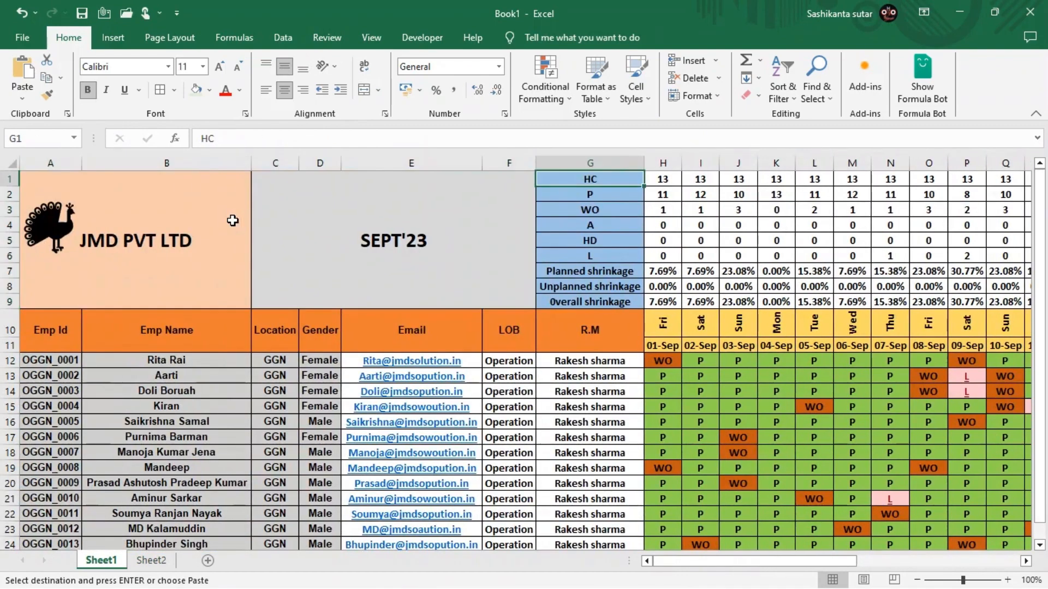
{"action": "key", "text": "Right"}
{"action": "key", "text": "Left"}
{"action": "key", "text": "Left"}
{"action": "key", "text": "Left"}
{"action": "key", "text": "Right"}
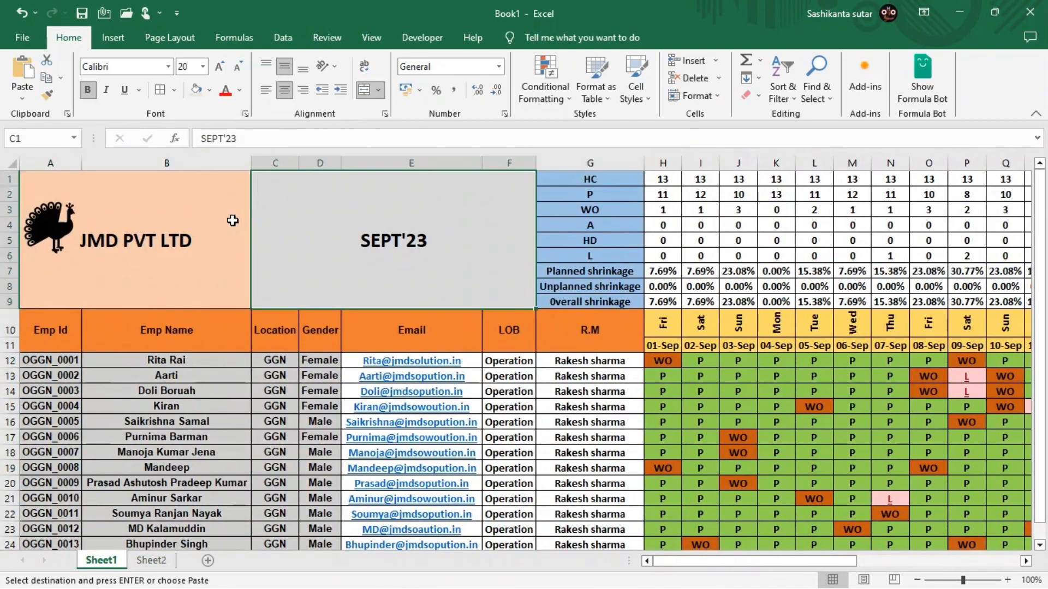
{"action": "left_click", "coordinate": [155, 564]}
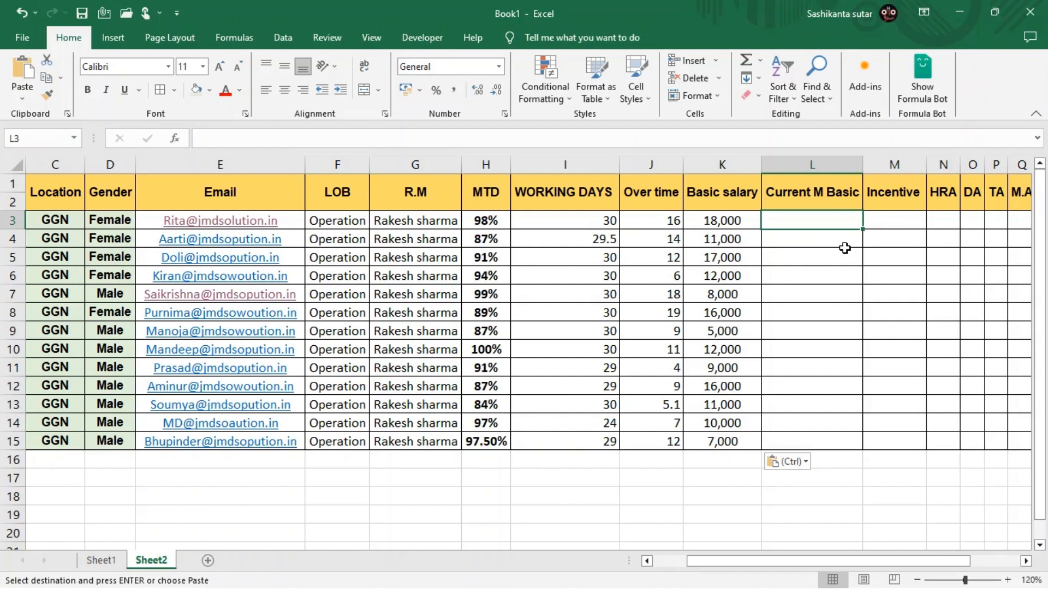
Enter the daily basic rate formula =(K3/30) in the first Current M Basic cell, L3.
{"action": "type", "text": "=("}
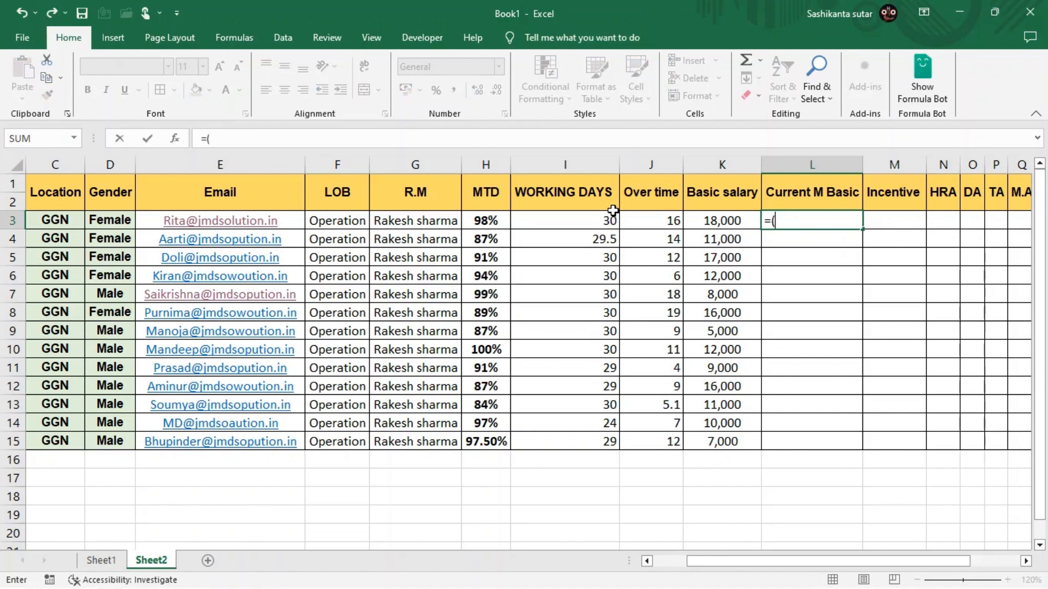
{"action": "left_click", "coordinate": [731, 223]}
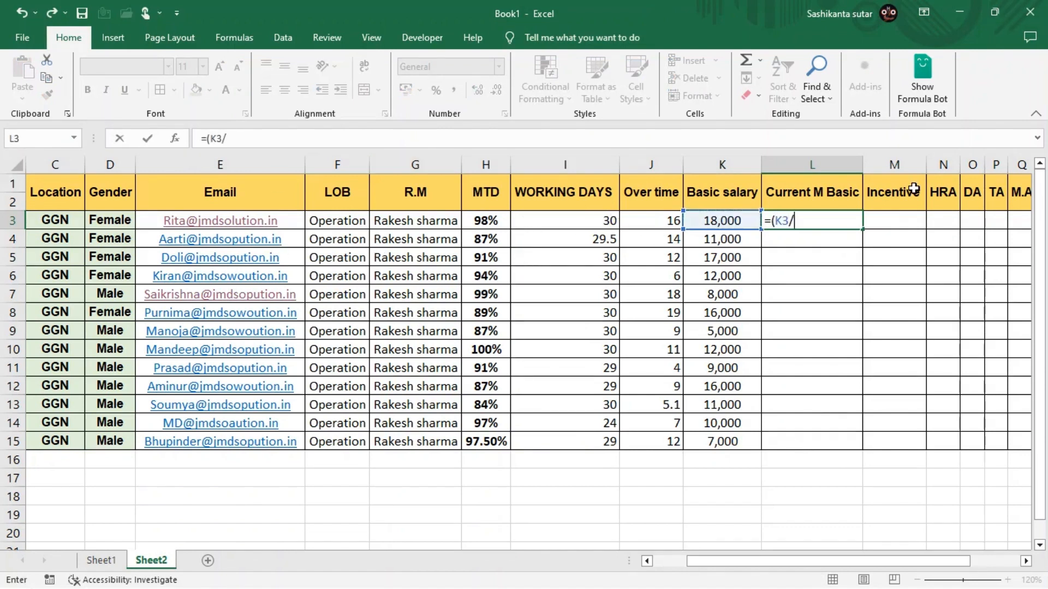
{"action": "type", "text": "/30"}
{"action": "key", "text": "Return"}
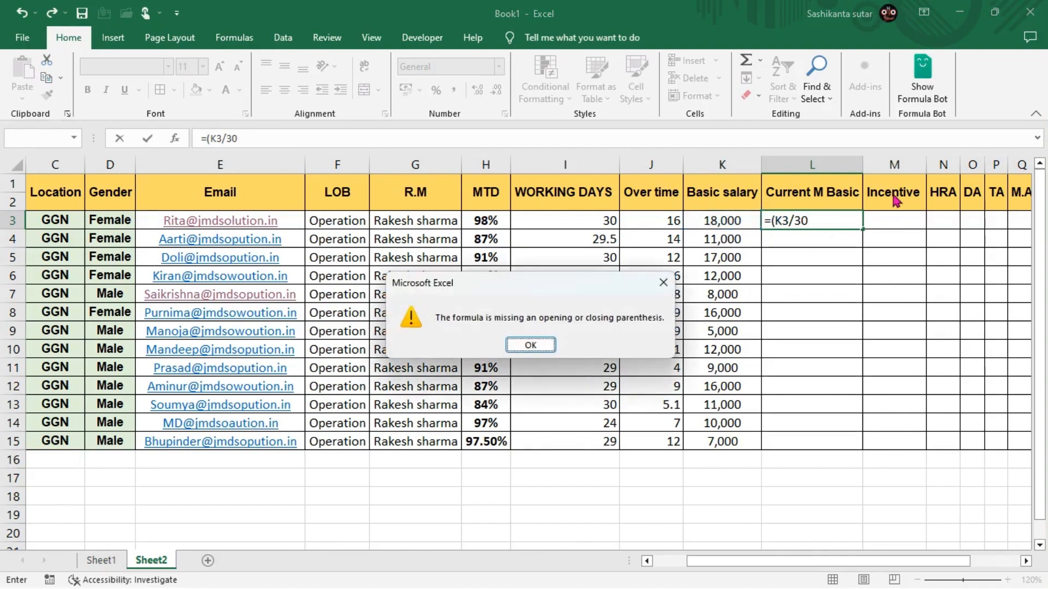
{"action": "key", "text": "Return"}
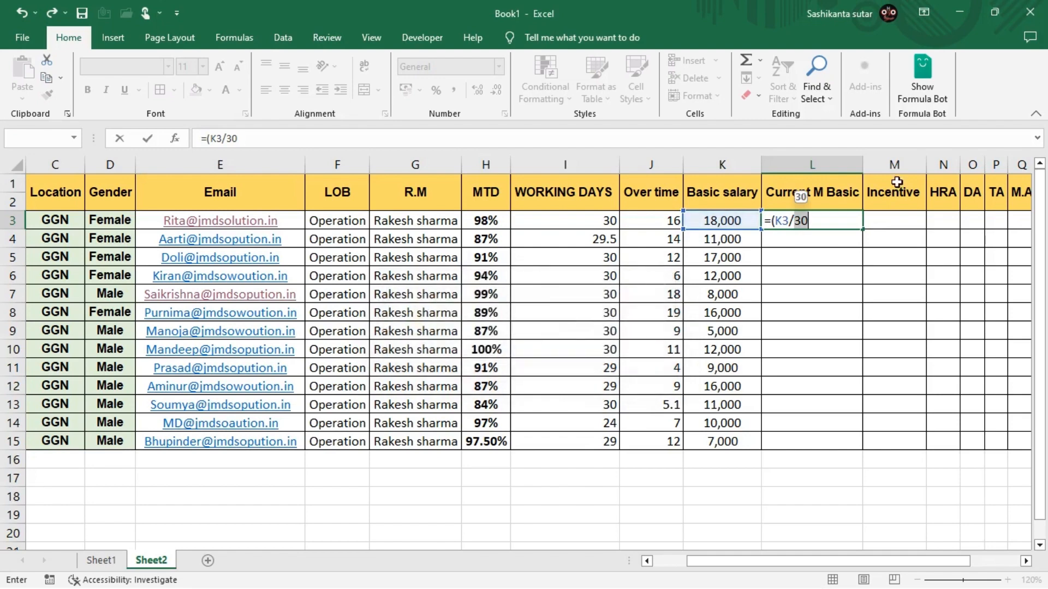
{"action": "key", "text": "Return"}
{"action": "key", "text": "Return"}
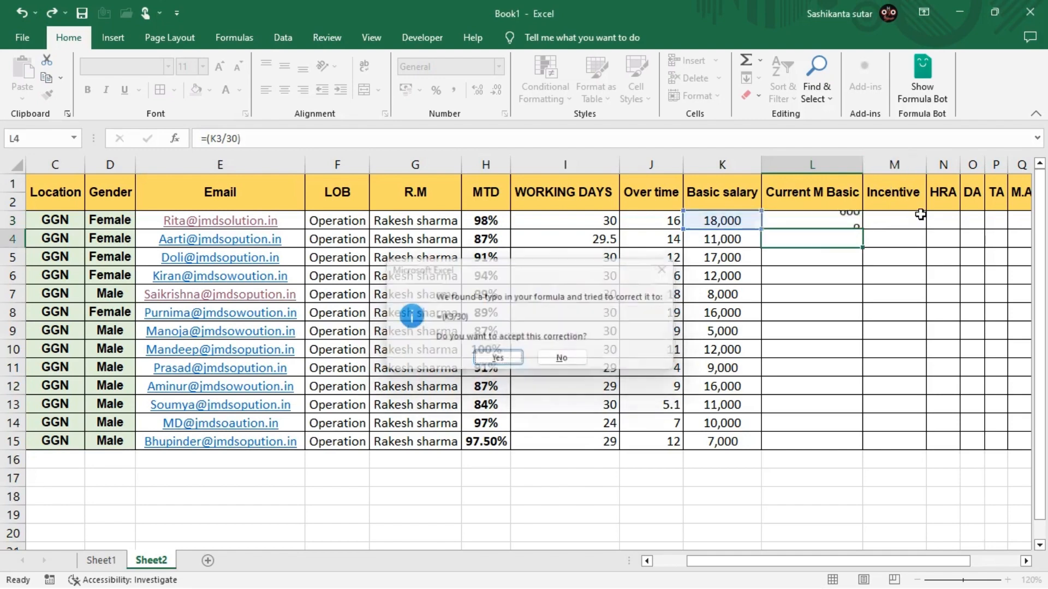
{"action": "key", "text": "Up"}
{"action": "key", "text": "Up"}
{"action": "key", "text": "Down"}
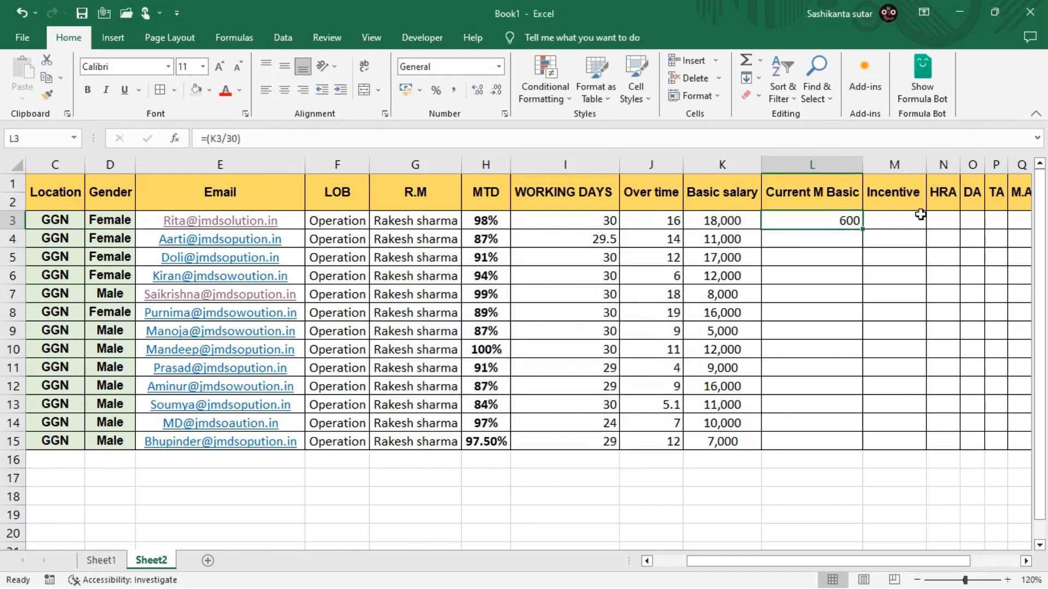
Extend the L3 formula to multiply the daily rate by the working days: =(K3/30)*I3.
{"action": "left_click", "coordinate": [262, 136]}
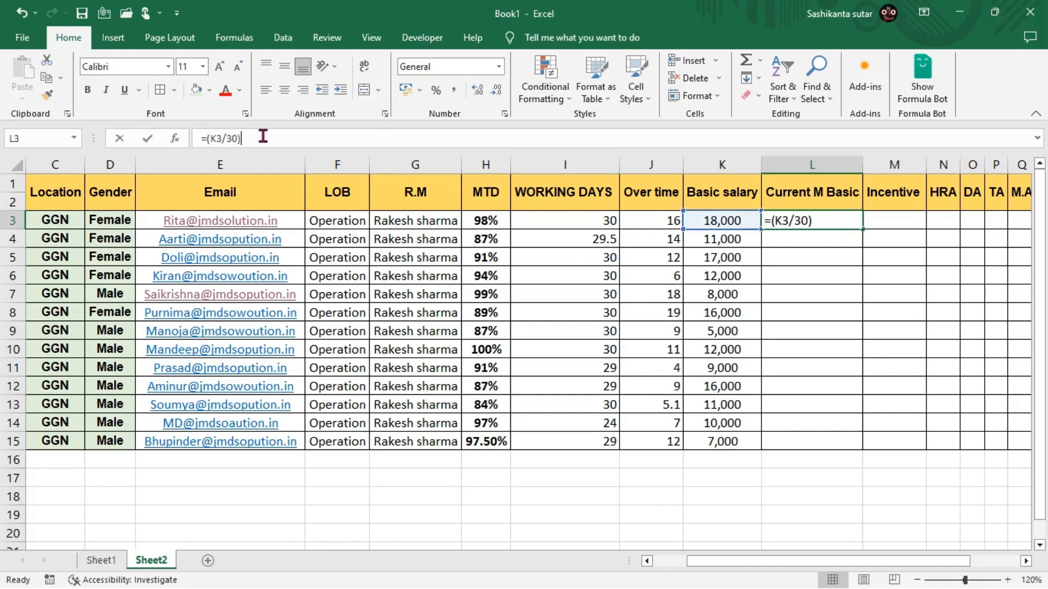
{"action": "key", "text": "BackSpace"}
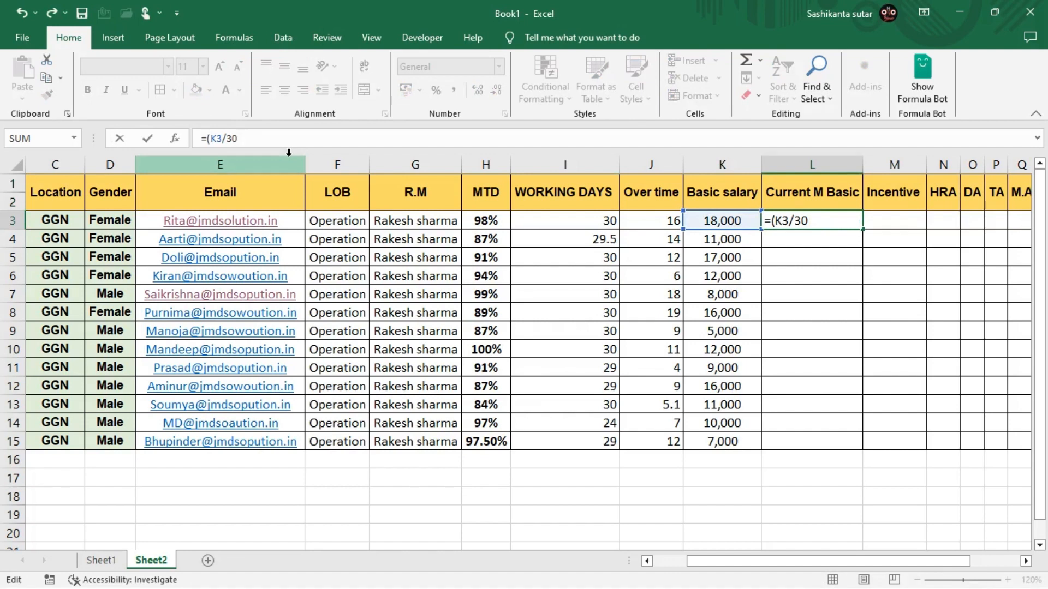
{"action": "type", "text": ")*"}
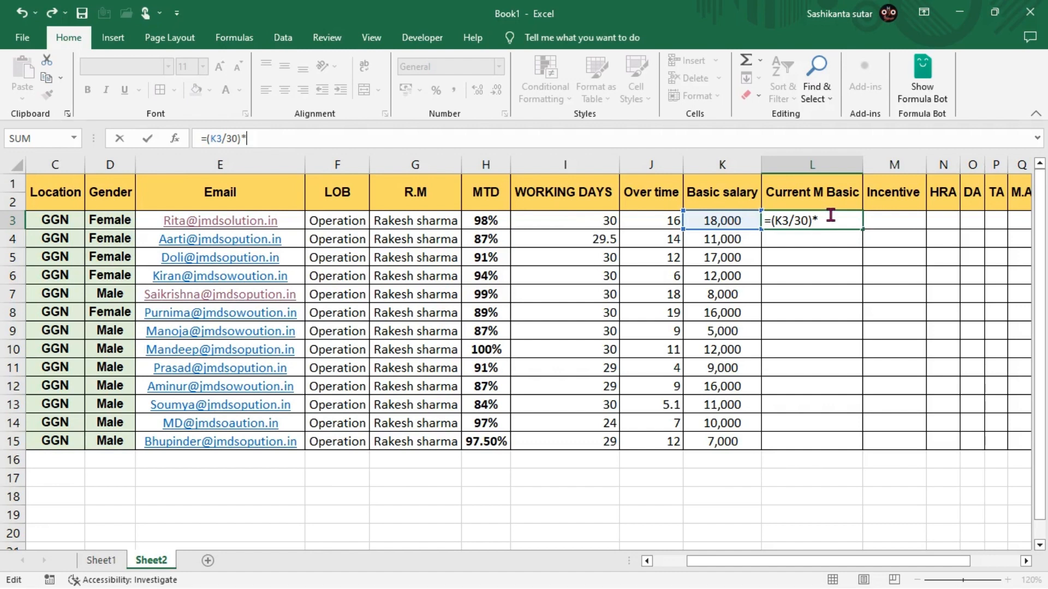
{"action": "left_click", "coordinate": [584, 216]}
{"action": "key", "text": "Return"}
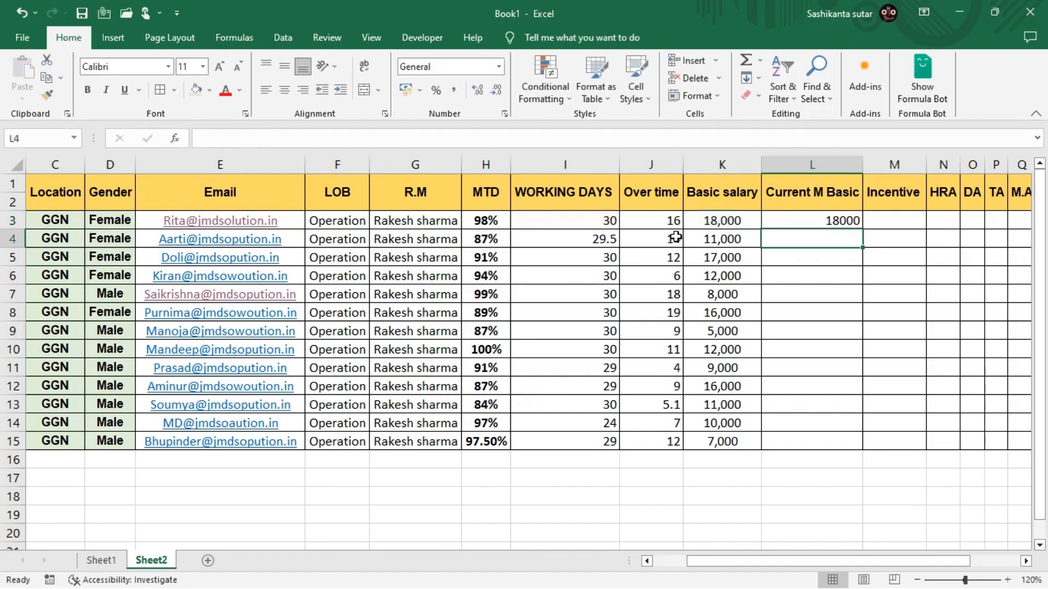
Fill the Current M Basic formula from L3 down through L15.
{"action": "key", "text": "Left"}
{"action": "key", "text": "ctrl+Down"}
{"action": "key", "text": "Right"}
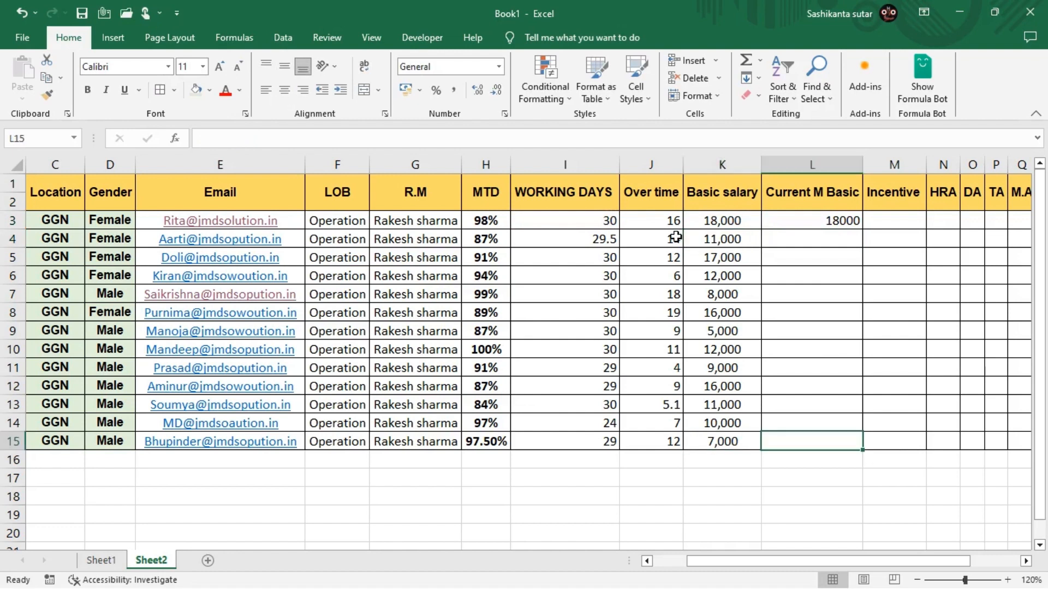
{"action": "key", "text": "ctrl+shift+Up"}
{"action": "key", "text": "ctrl+d"}
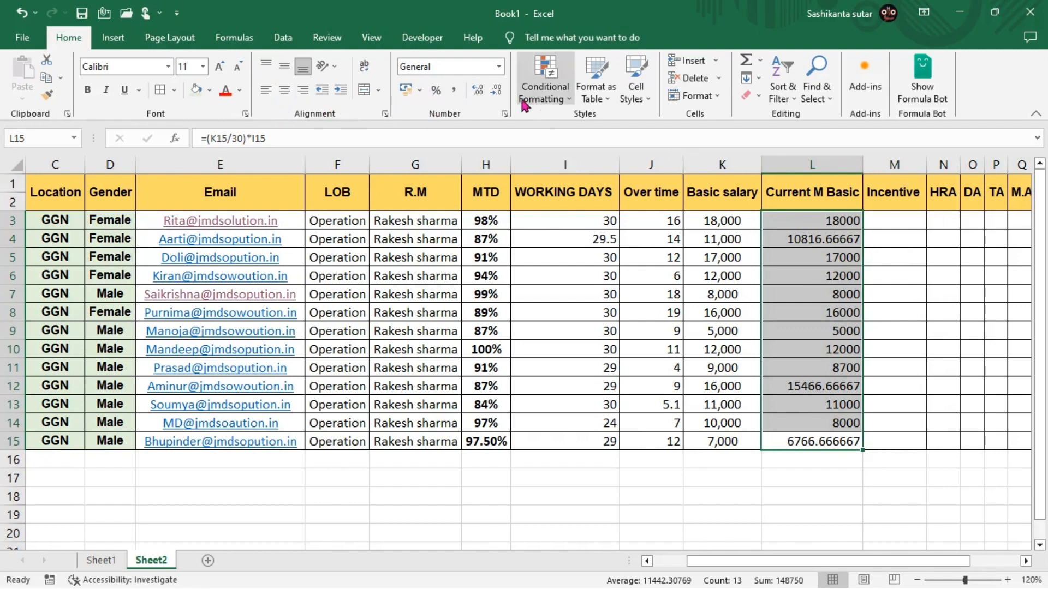
Reduce the Current M Basic values in L3:L15 to zero decimal places.
{"action": "left_click", "coordinate": [496, 90]}
{"action": "left_click", "coordinate": [496, 91]}
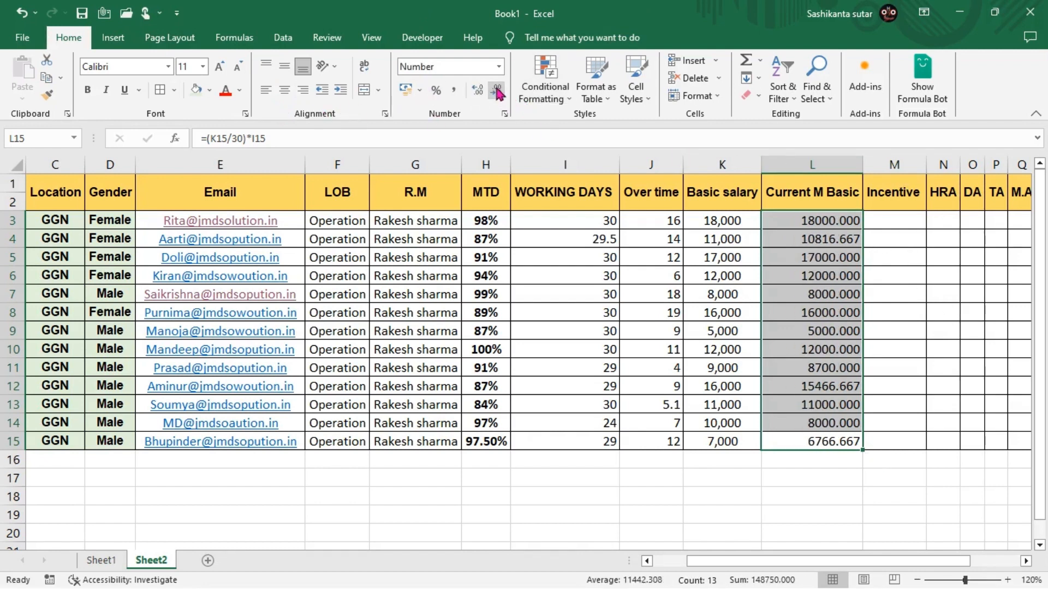
{"action": "left_click", "coordinate": [497, 91]}
{"action": "left_click", "coordinate": [496, 91]}
{"action": "left_click", "coordinate": [496, 91]}
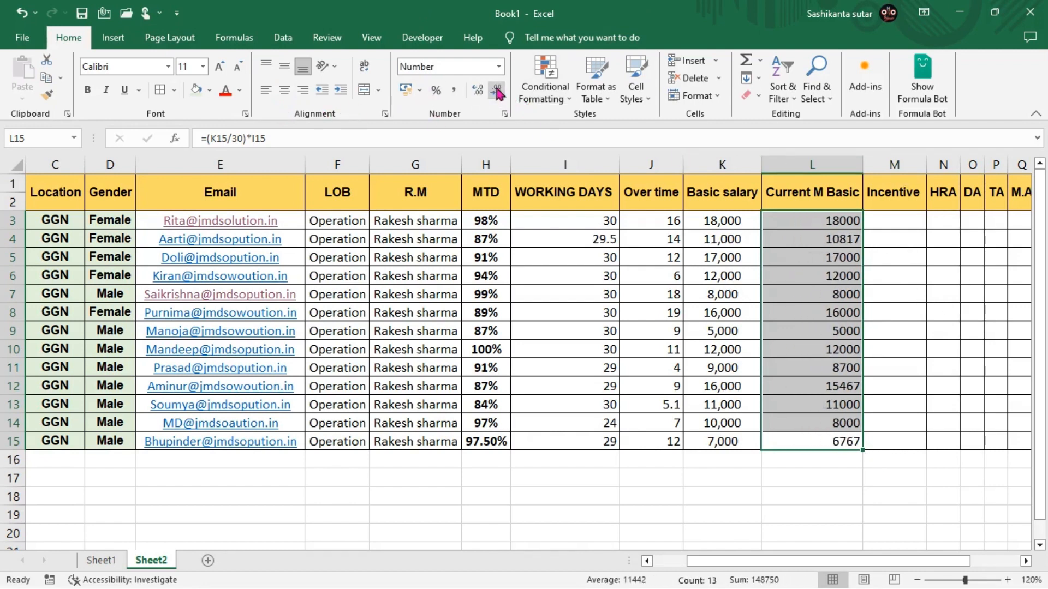
Examine the salary cells in row 3 and the Over time entries in J3:J8.
{"action": "left_click", "coordinate": [920, 225]}
{"action": "key", "text": "Right"}
{"action": "key", "text": "Right"}
{"action": "key", "text": "Right"}
{"action": "key", "text": "Right"}
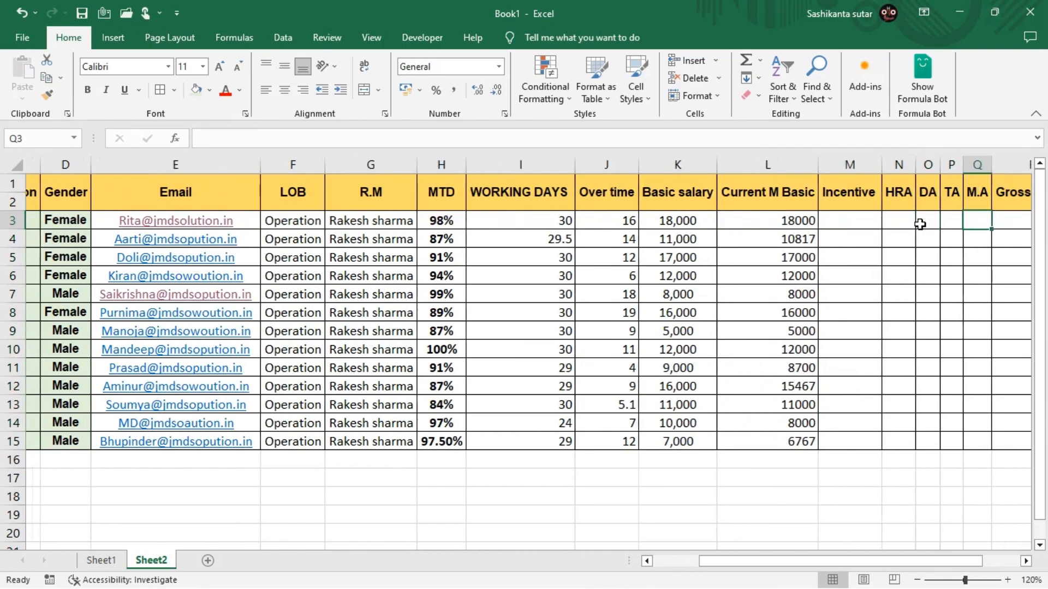
{"action": "key", "text": "Left"}
{"action": "key", "text": "Left"}
{"action": "key", "text": "Left"}
{"action": "key", "text": "Left"}
{"action": "key", "text": "Left"}
{"action": "key", "text": "Left"}
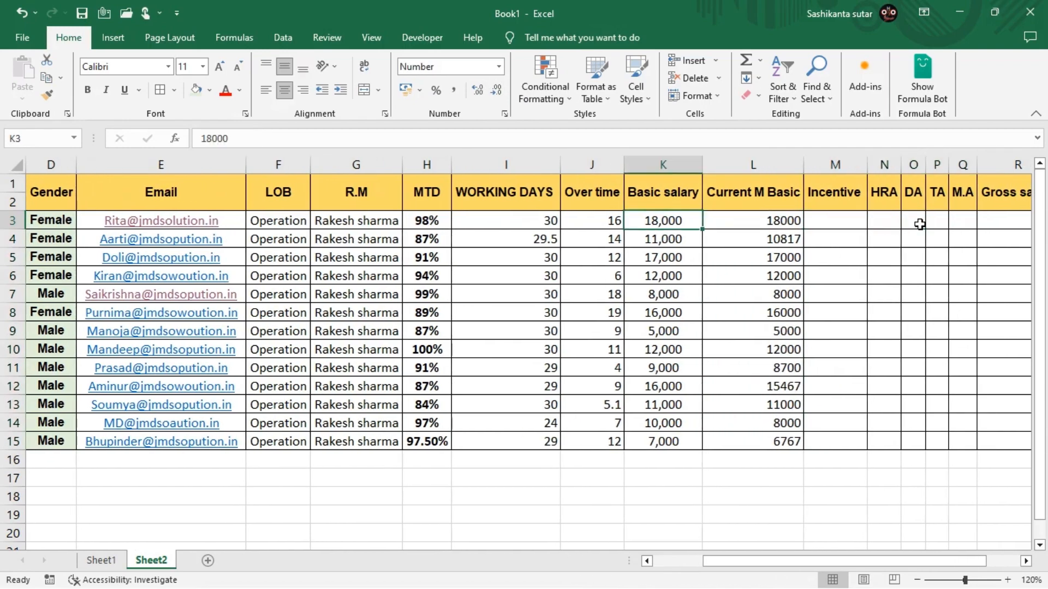
{"action": "key", "text": "Right"}
{"action": "key", "text": "Right"}
{"action": "key", "text": "Left"}
{"action": "key", "text": "Left"}
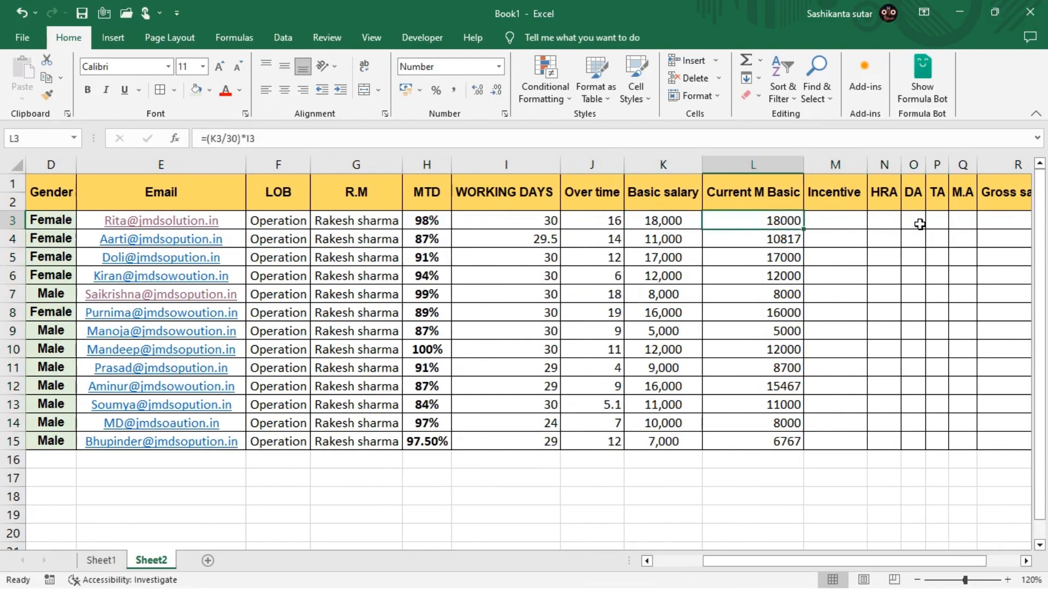
{"action": "key", "text": "Right"}
{"action": "key", "text": "Right"}
{"action": "key", "text": "Left"}
{"action": "left_click", "coordinate": [620, 225]}
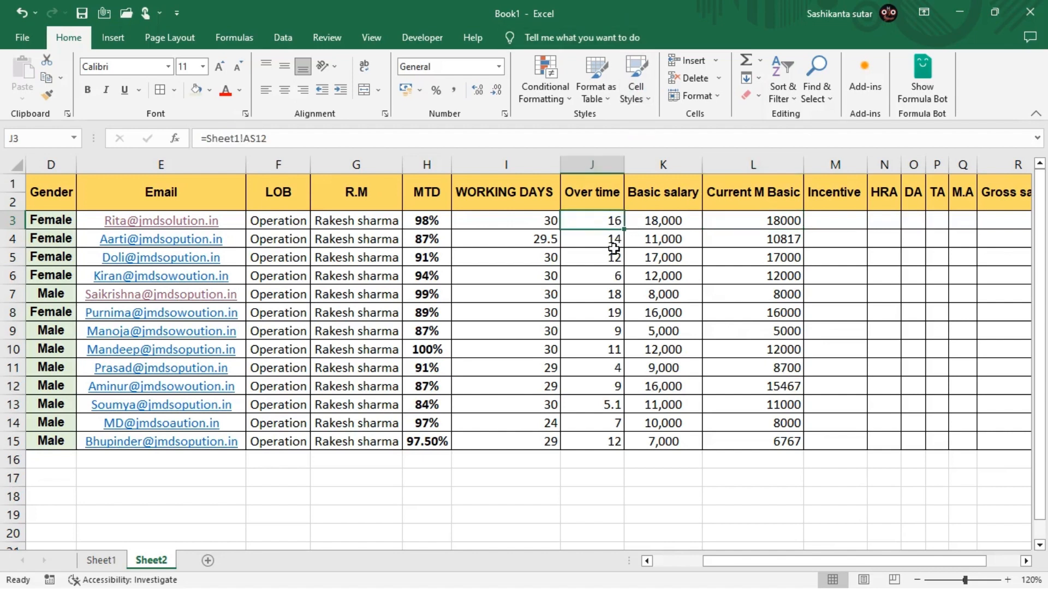
{"action": "left_click", "coordinate": [605, 234]}
{"action": "left_click", "coordinate": [616, 257]}
{"action": "left_click", "coordinate": [605, 272]}
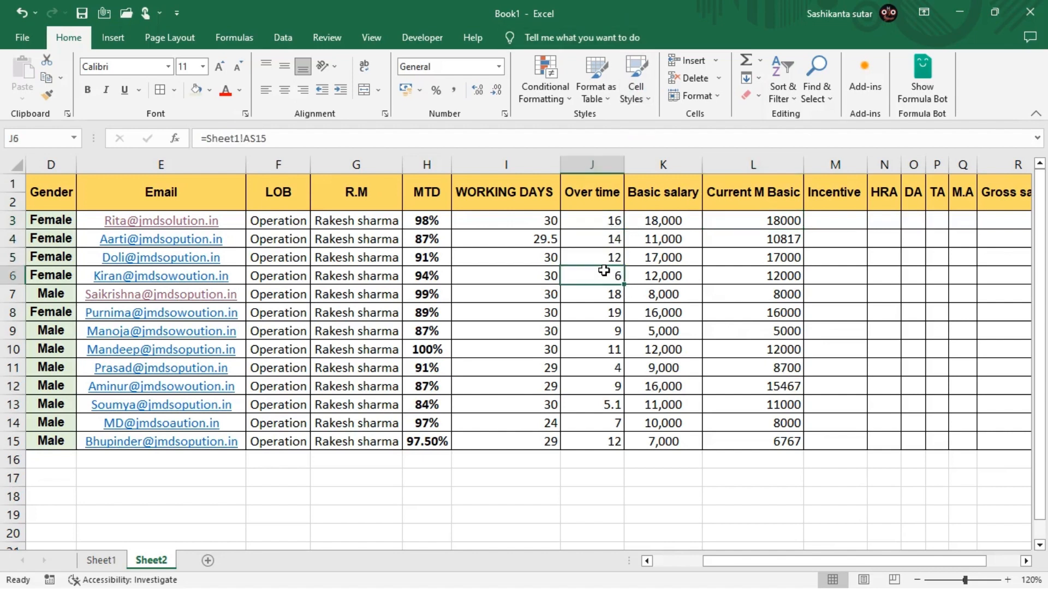
{"action": "left_click", "coordinate": [618, 300]}
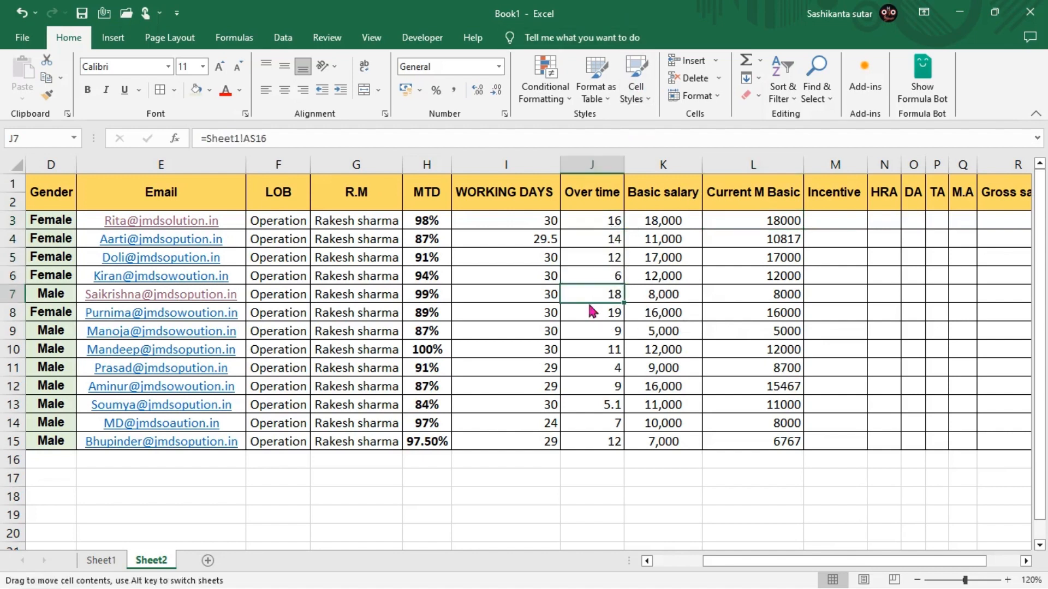
{"action": "left_click", "coordinate": [617, 315]}
Add overtime pay at a 9-hour daily rate to the L3 formula, making it =(K3/30)*I3+(K3/9/30)*J3.
{"action": "left_click", "coordinate": [775, 216]}
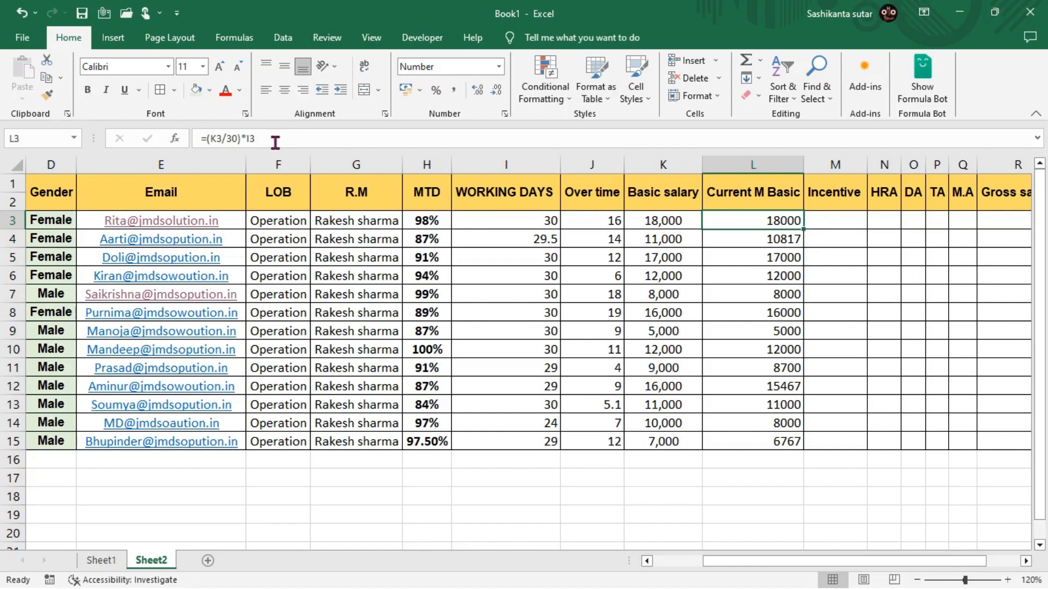
{"action": "left_click", "coordinate": [316, 145]}
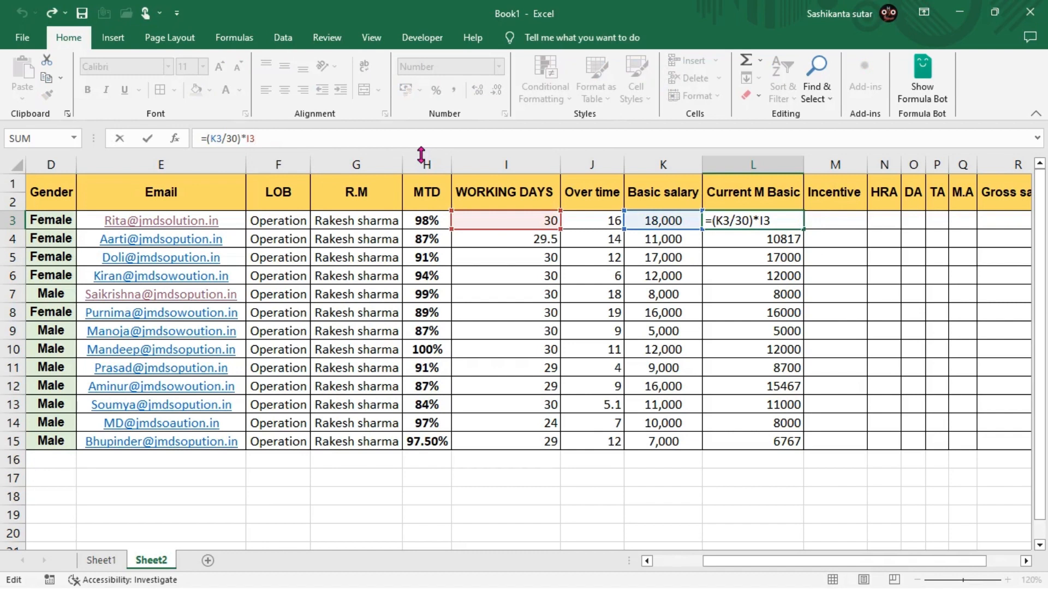
{"action": "key", "text": "Return"}
{"action": "left_click", "coordinate": [774, 223]}
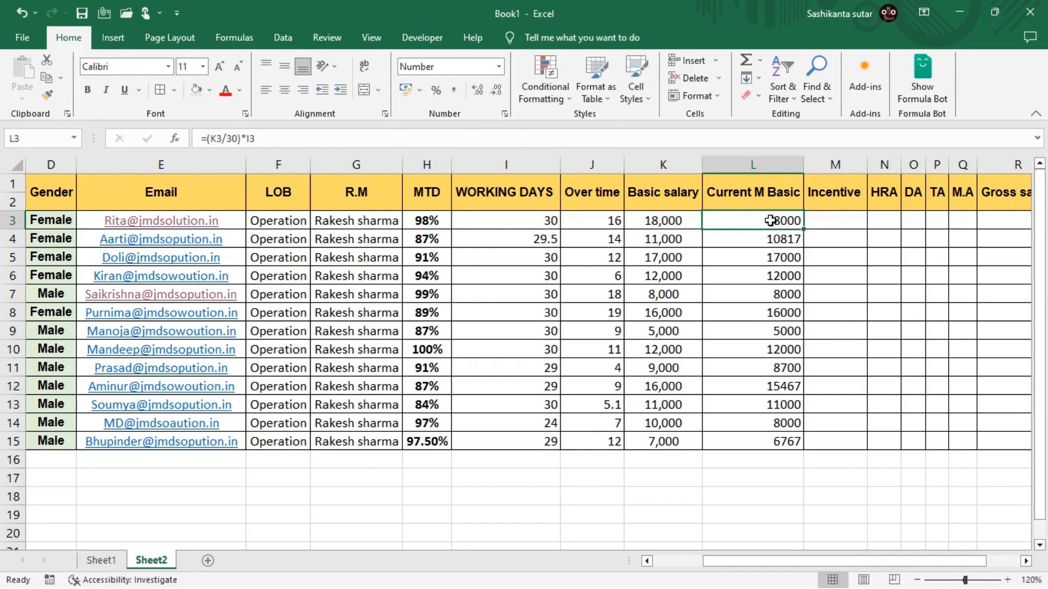
{"action": "double_click", "coordinate": [774, 223]}
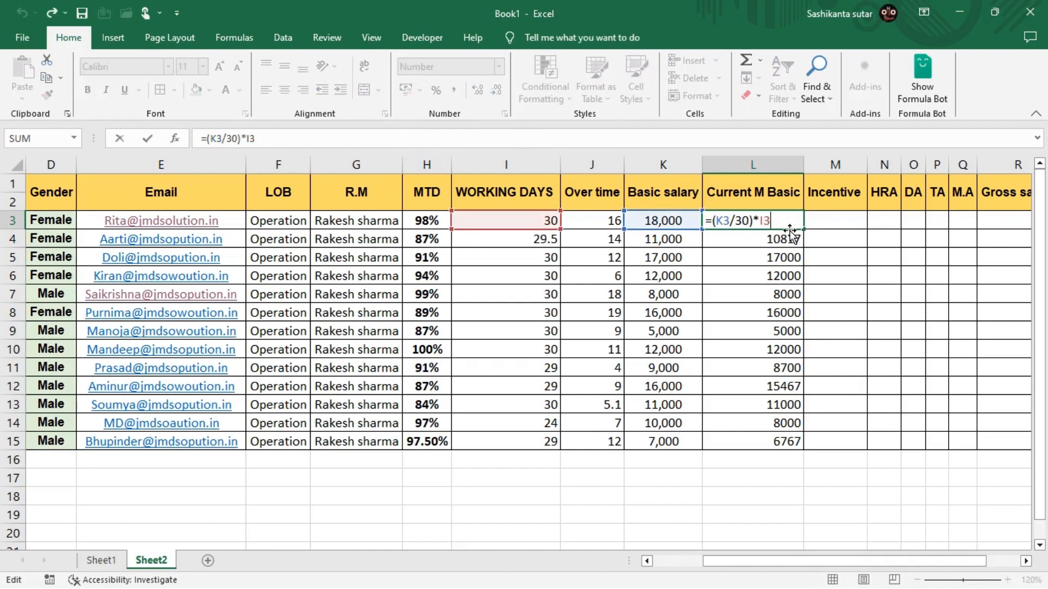
{"action": "type", "text": "+("}
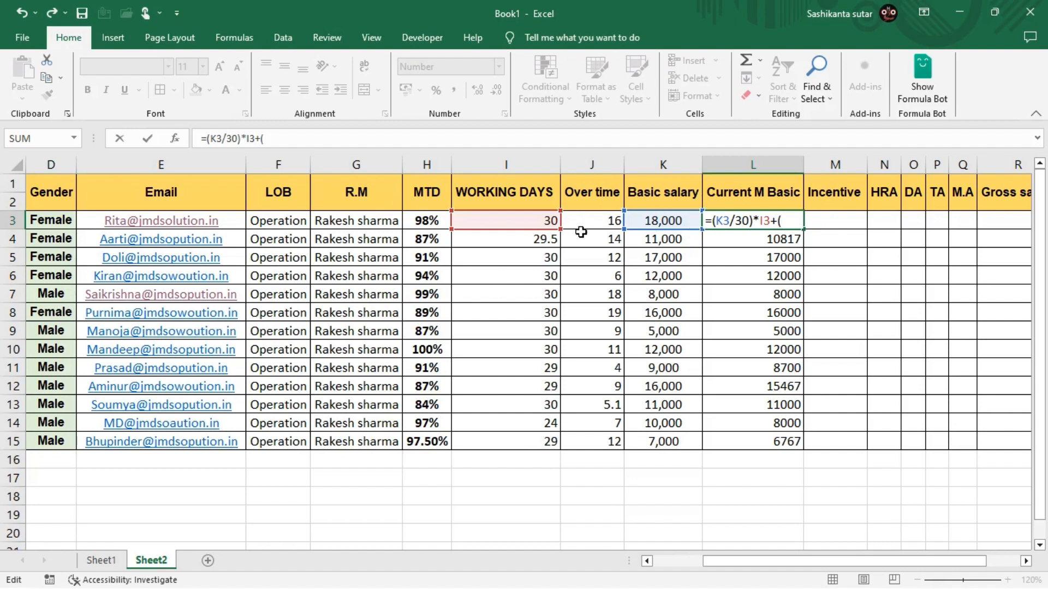
{"action": "left_click", "coordinate": [655, 223]}
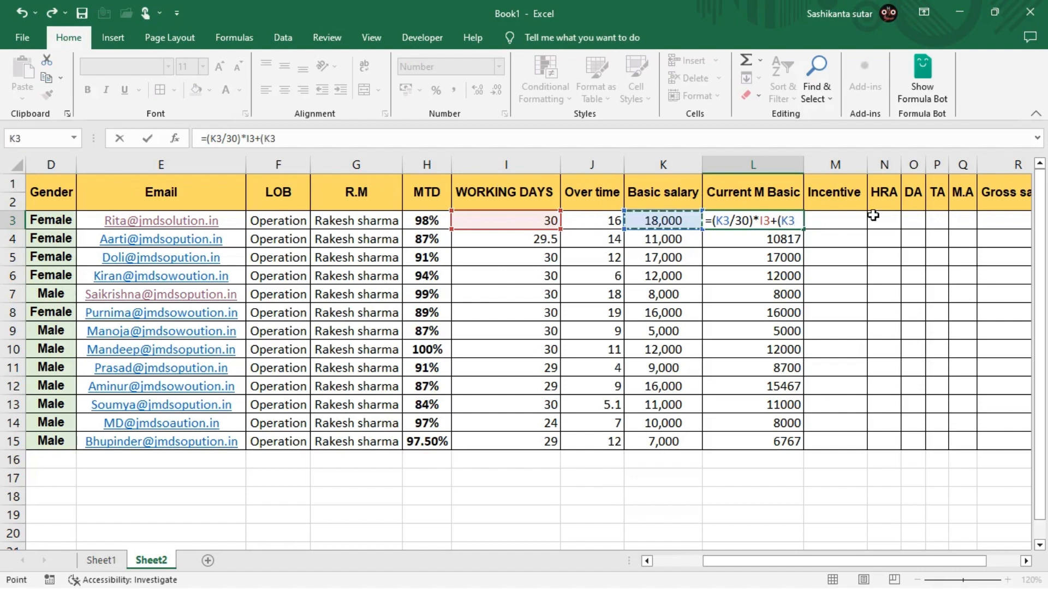
{"action": "type", "text": "/9"}
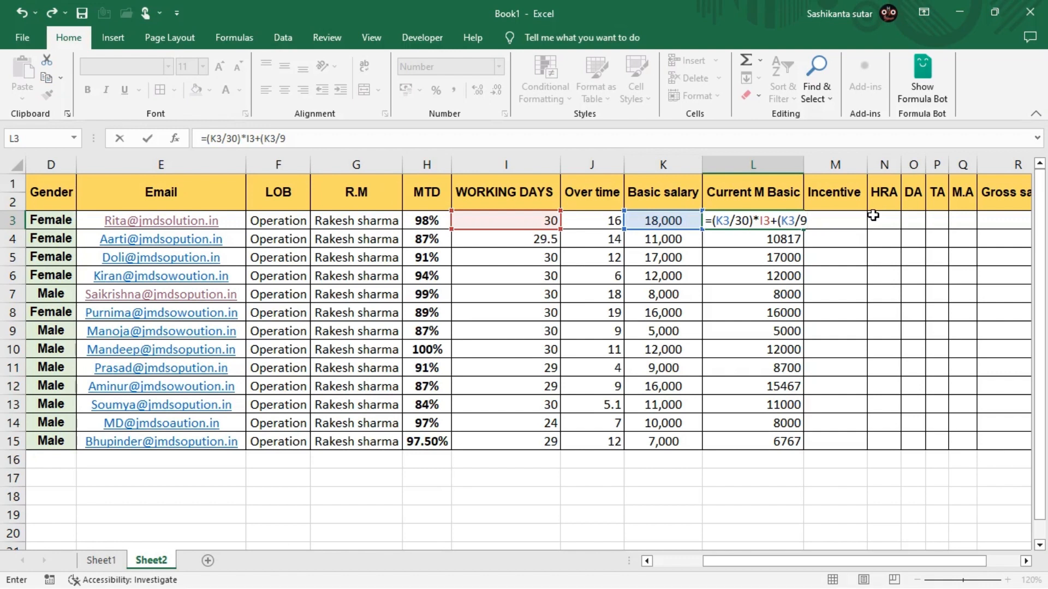
{"action": "type", "text": "/30"}
{"action": "type", "text": ")*"}
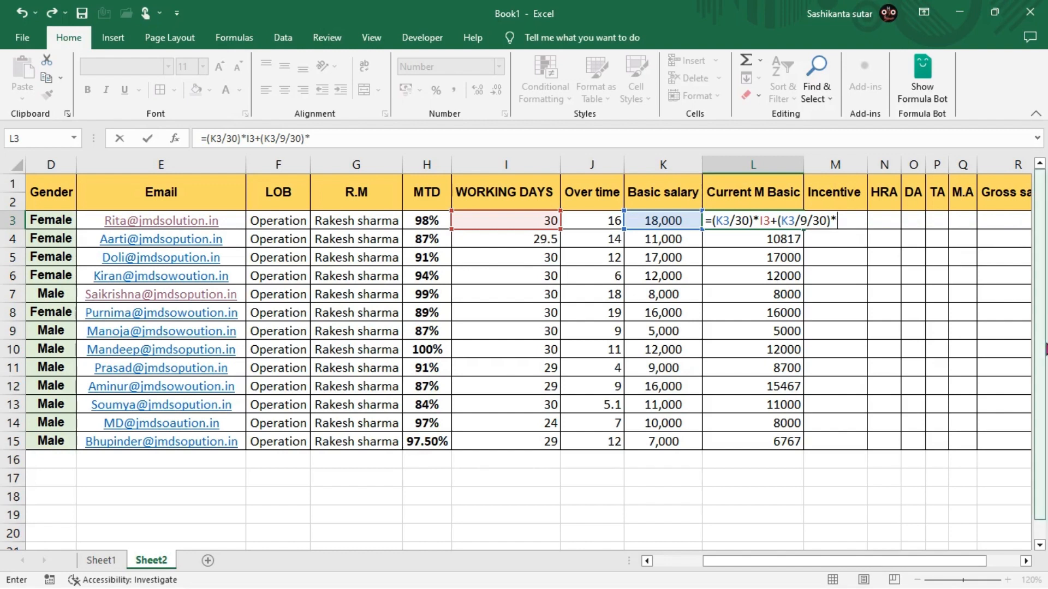
{"action": "left_click", "coordinate": [590, 220]}
{"action": "key", "text": "Return"}
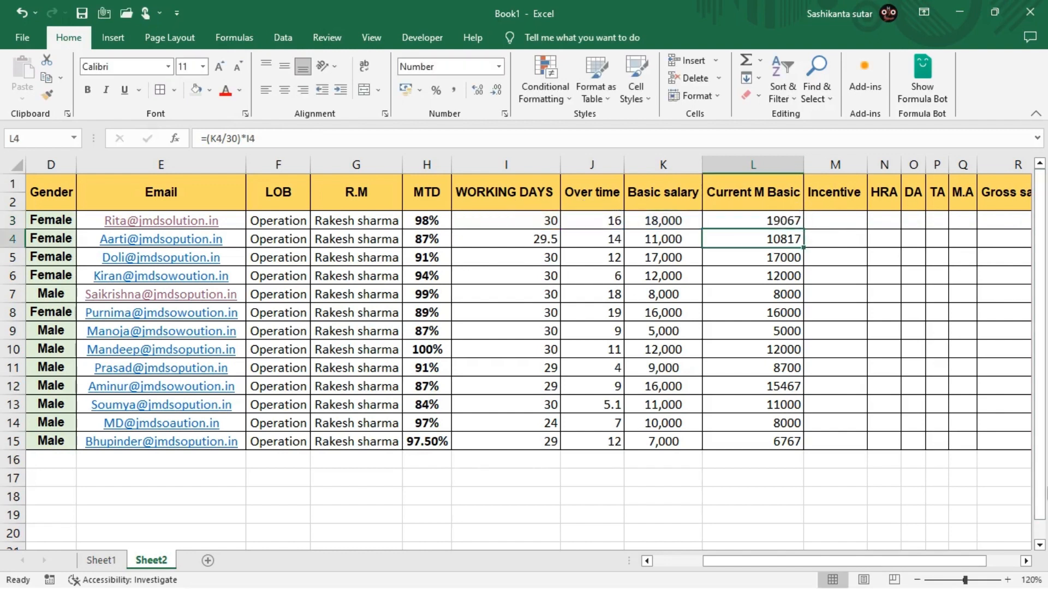
Fill the overtime-inclusive Current M Basic formula from L3 down through L15.
{"action": "key", "text": "Up"}
{"action": "key", "text": "ctrl+shift+Down"}
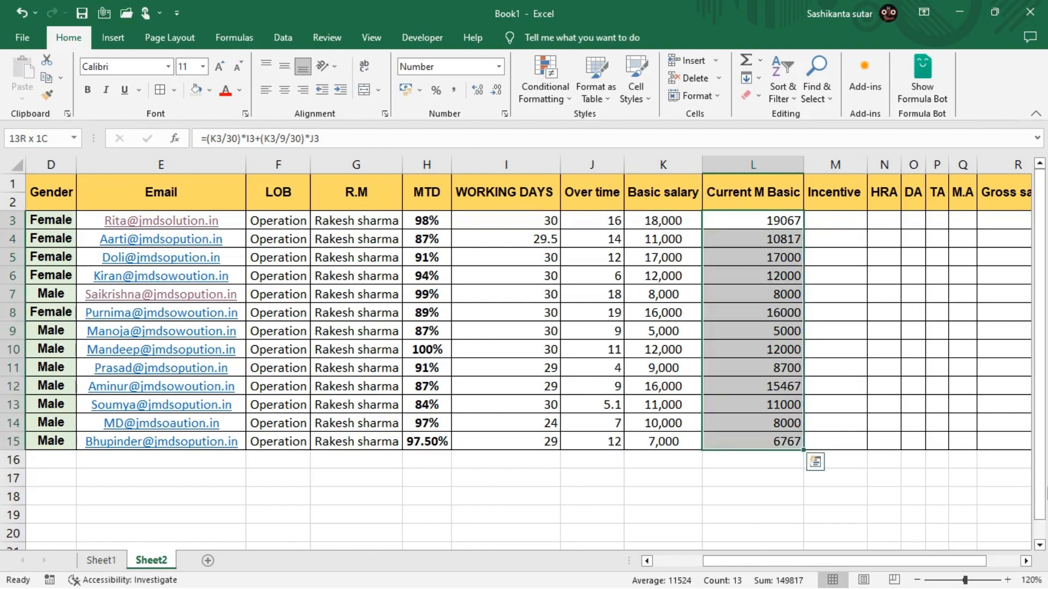
{"action": "key", "text": "ctrl+d"}
{"action": "key", "text": "Right"}
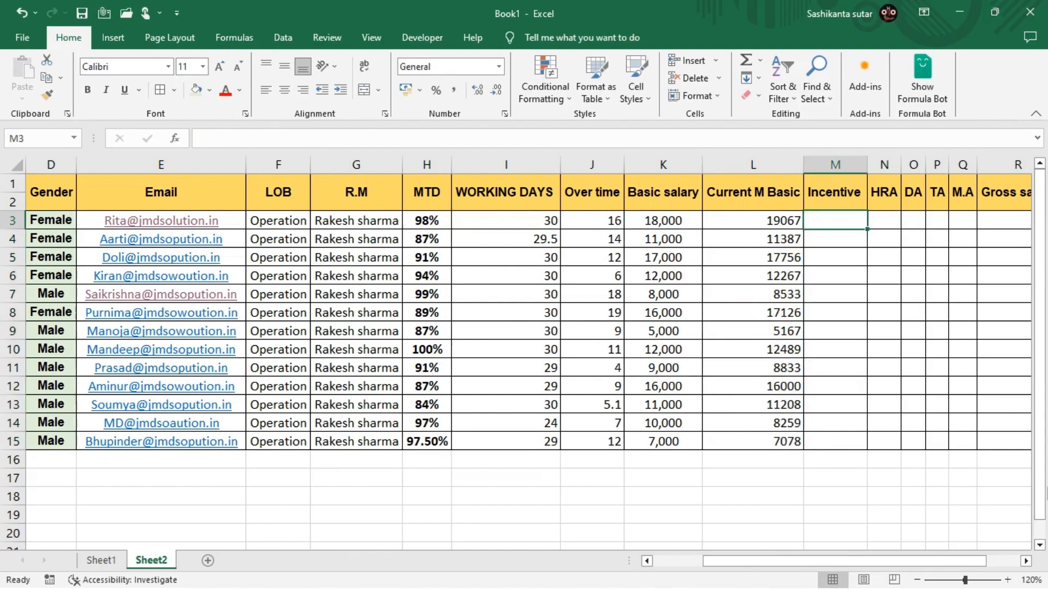
Check the recalculated Current M Basic values against the basic salaries down to row 9, and review the L3 formula.
{"action": "key", "text": "Left"}
{"action": "key", "text": "Down"}
{"action": "key", "text": "Down"}
{"action": "key", "text": "Down"}
{"action": "key", "text": "Down"}
{"action": "key", "text": "Left"}
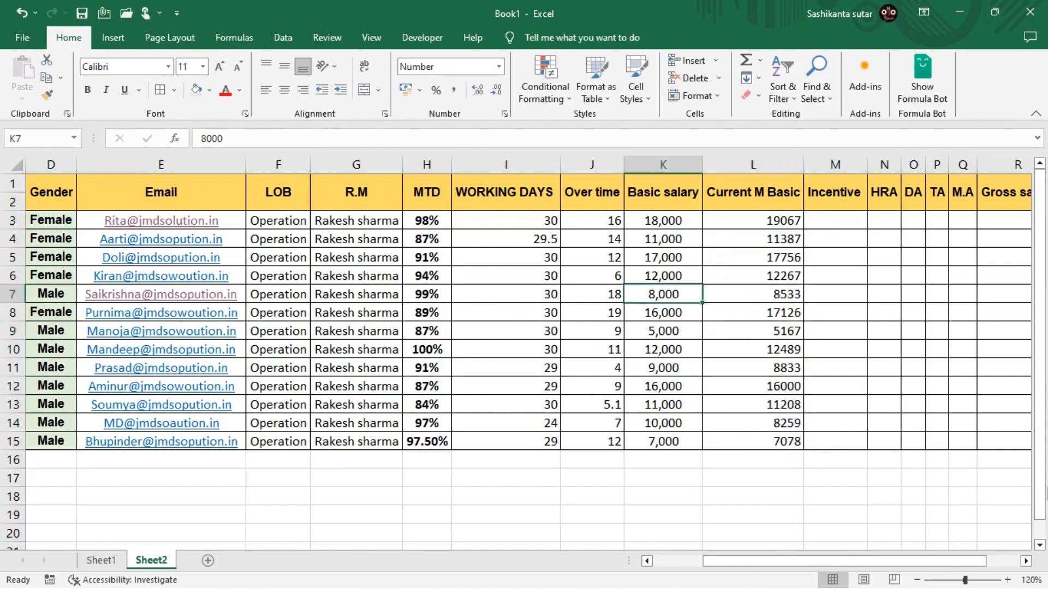
{"action": "key", "text": "Down"}
{"action": "key", "text": "Down"}
{"action": "key", "text": "Right"}
{"action": "key", "text": "Right"}
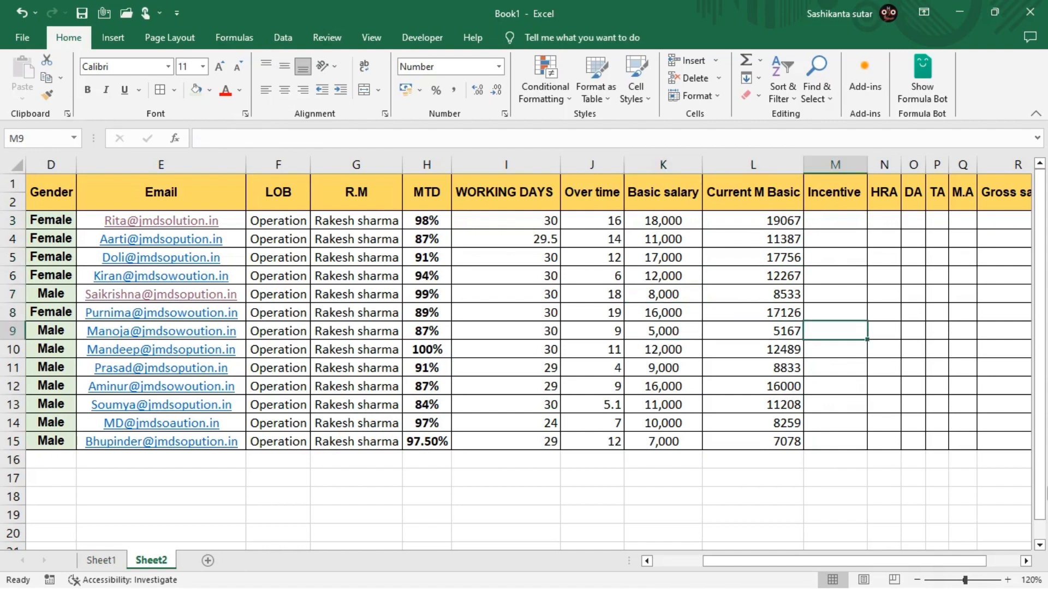
{"action": "key", "text": "Up"}
{"action": "key", "text": "Up"}
{"action": "key", "text": "Up"}
{"action": "key", "text": "Up"}
{"action": "key", "text": "Up"}
{"action": "key", "text": "Up"}
{"action": "key", "text": "Left"}
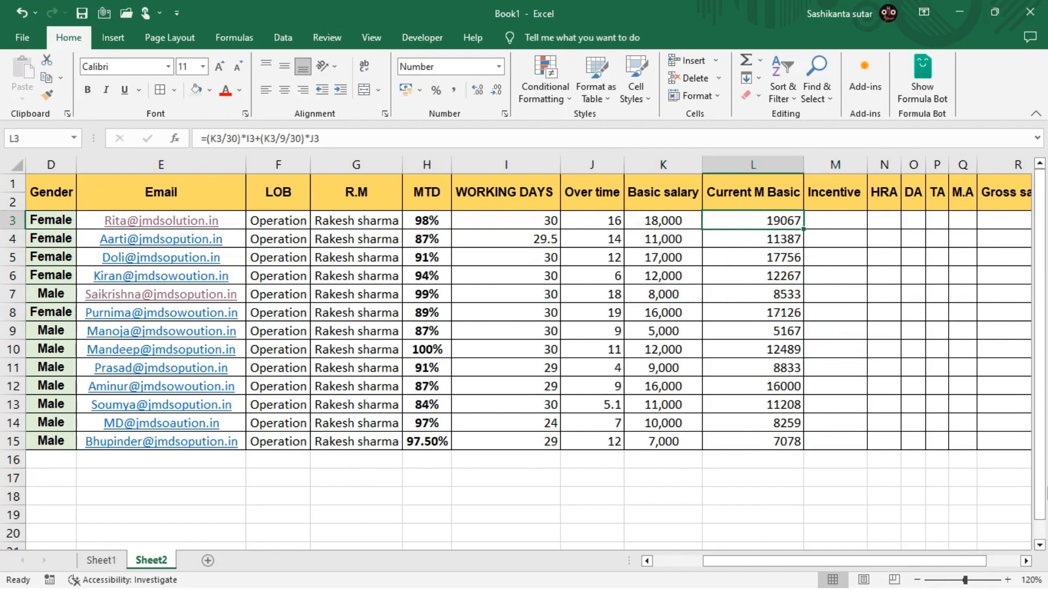
Look over row 3 from the DA column back to the Working Days cell.
{"action": "key", "text": "Right"}
{"action": "key", "text": "Right"}
{"action": "key", "text": "Right"}
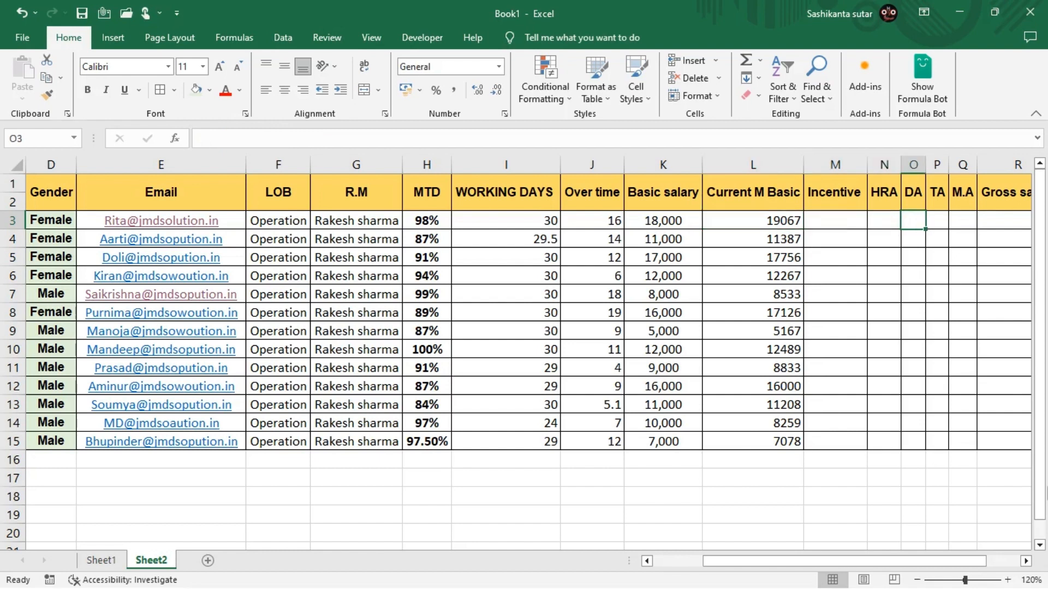
{"action": "key", "text": "Left"}
{"action": "key", "text": "Left"}
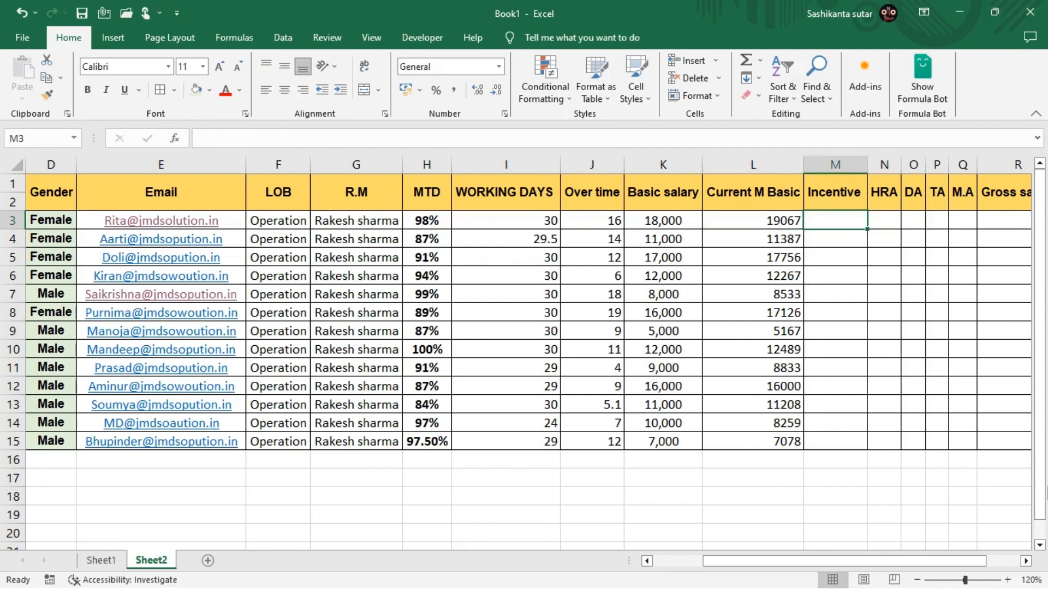
{"action": "key", "text": "Left"}
{"action": "key", "text": "Left"}
{"action": "key", "text": "Left"}
{"action": "key", "text": "Left"}
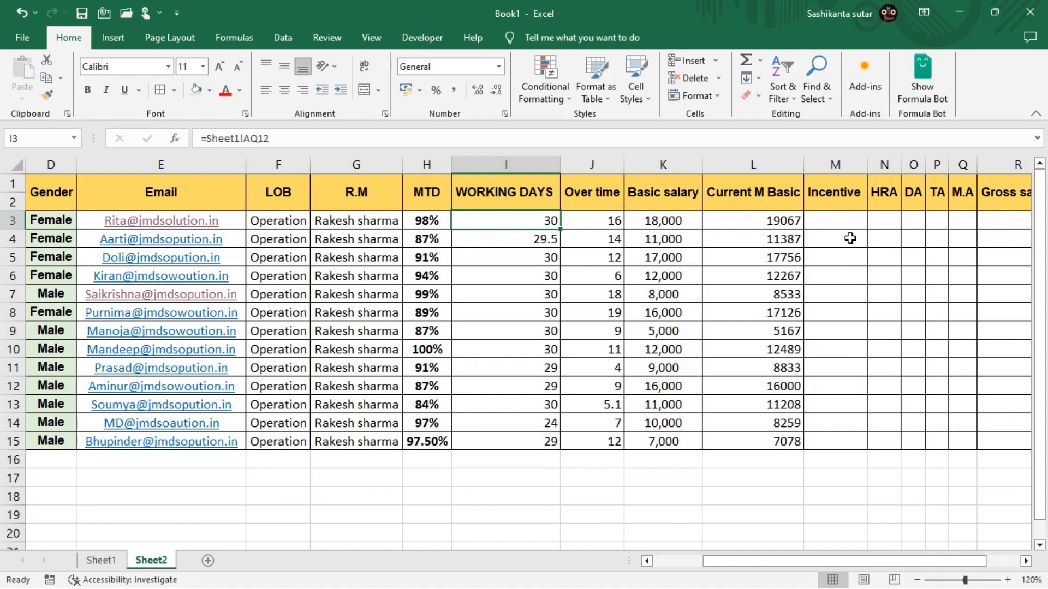
Start the Incentive formula in M3 with an IF test that gives 400 when MTD in H3 is at least 95%.
{"action": "left_click", "coordinate": [831, 217]}
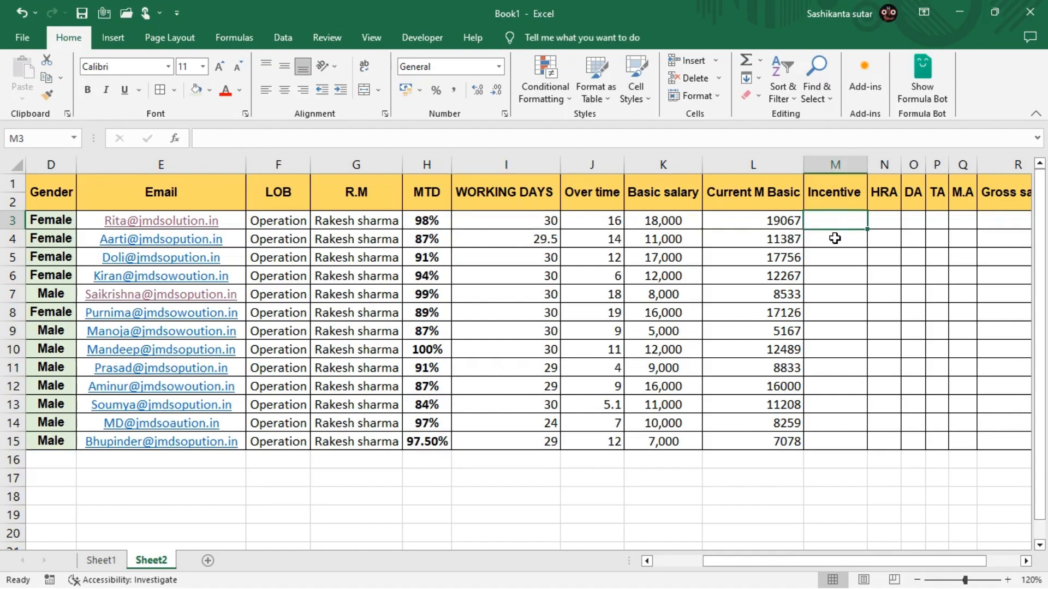
{"action": "type", "text": "=i"}
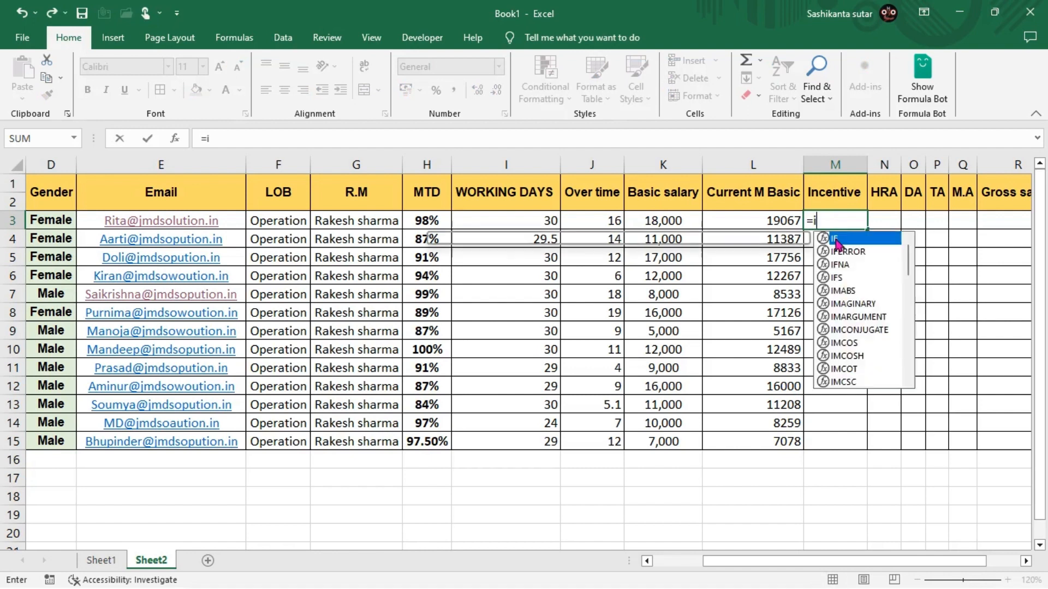
{"action": "double_click", "coordinate": [836, 242]}
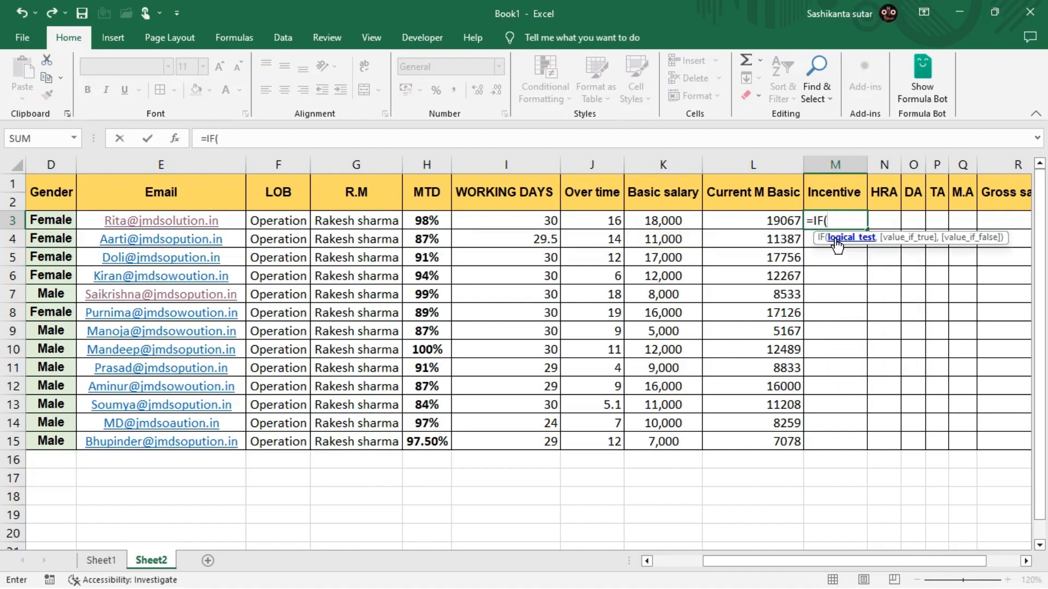
{"action": "key", "text": "Left"}
{"action": "key", "text": "Left"}
{"action": "key", "text": "Left"}
{"action": "key", "text": "Left"}
{"action": "key", "text": "Left"}
{"action": "key", "text": "Left"}
{"action": "key", "text": "Right"}
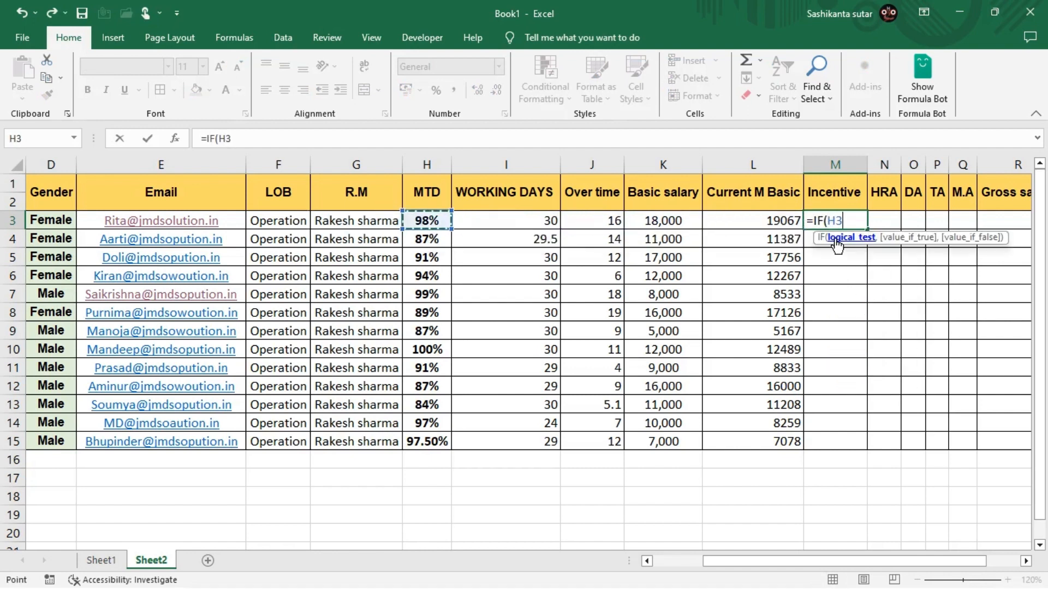
{"action": "type", "text": ">=95"}
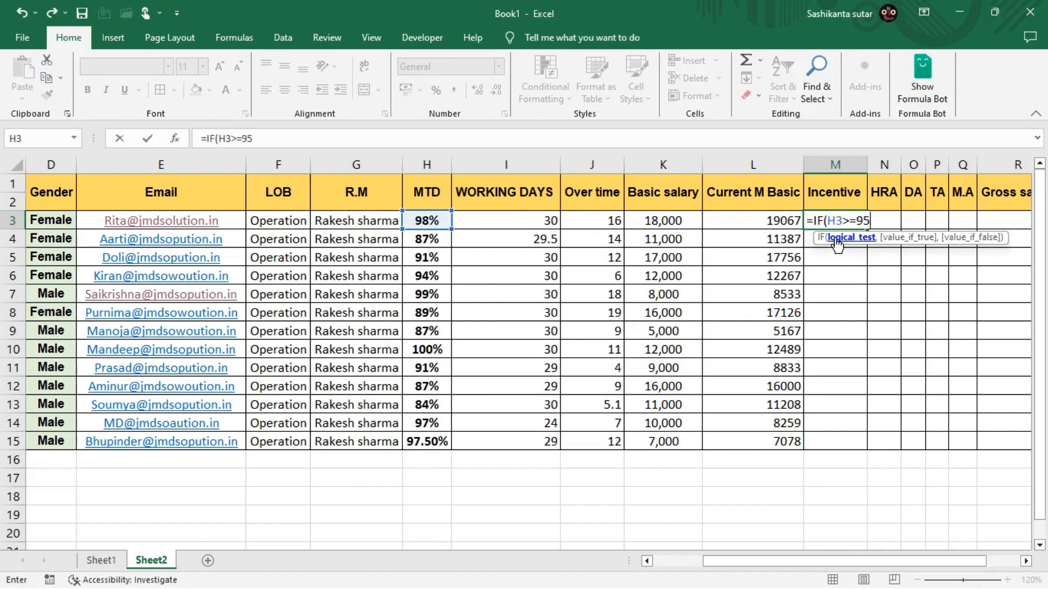
{"action": "type", "text": "%"}
{"action": "type", "text": ",400"}
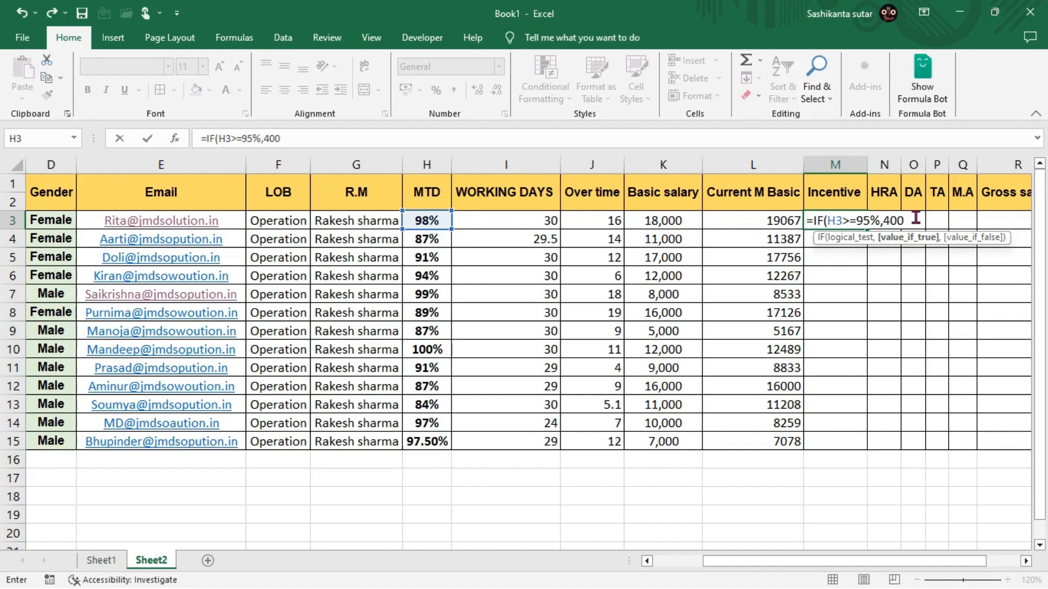
{"action": "type", "text": ","}
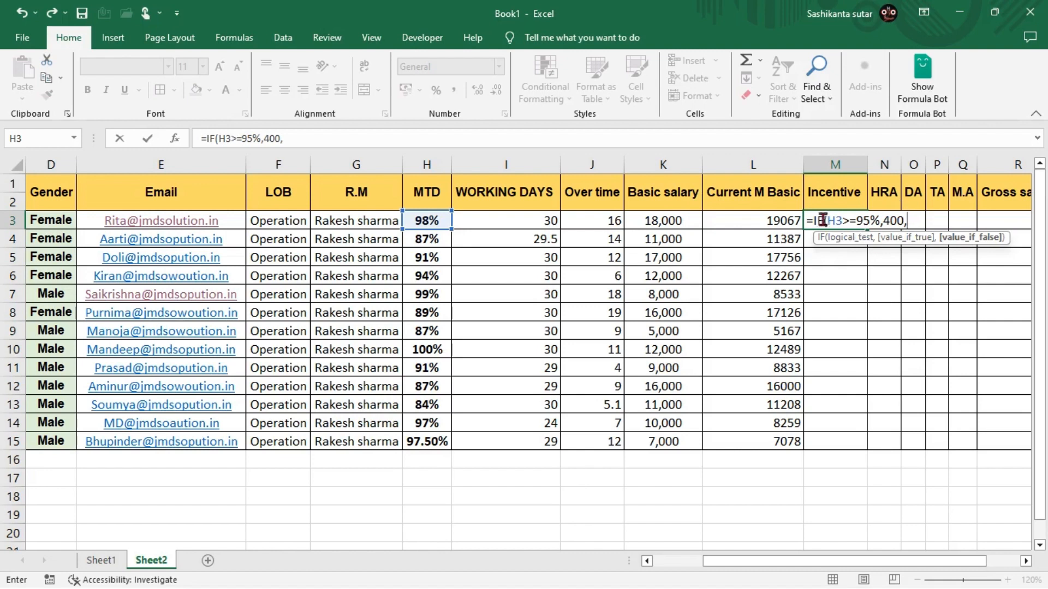
Copy the IF(H3>=95%,400 portion and append it as the value-if-false argument of the M3 formula.
{"action": "left_click_drag", "start_coordinate": [808, 219], "coordinate": [896, 222]}
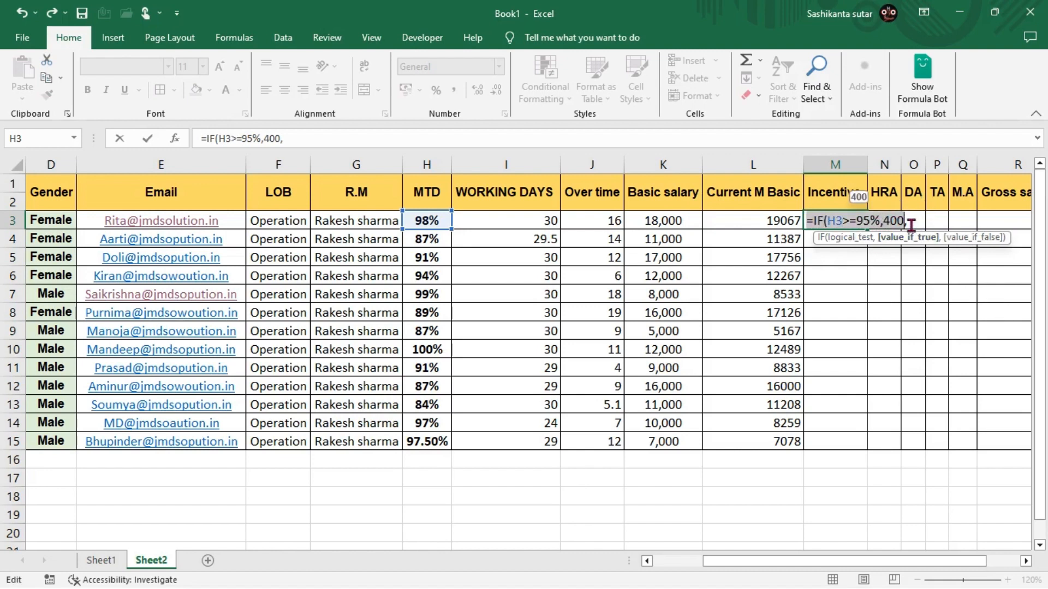
{"action": "left_click", "coordinate": [923, 222]}
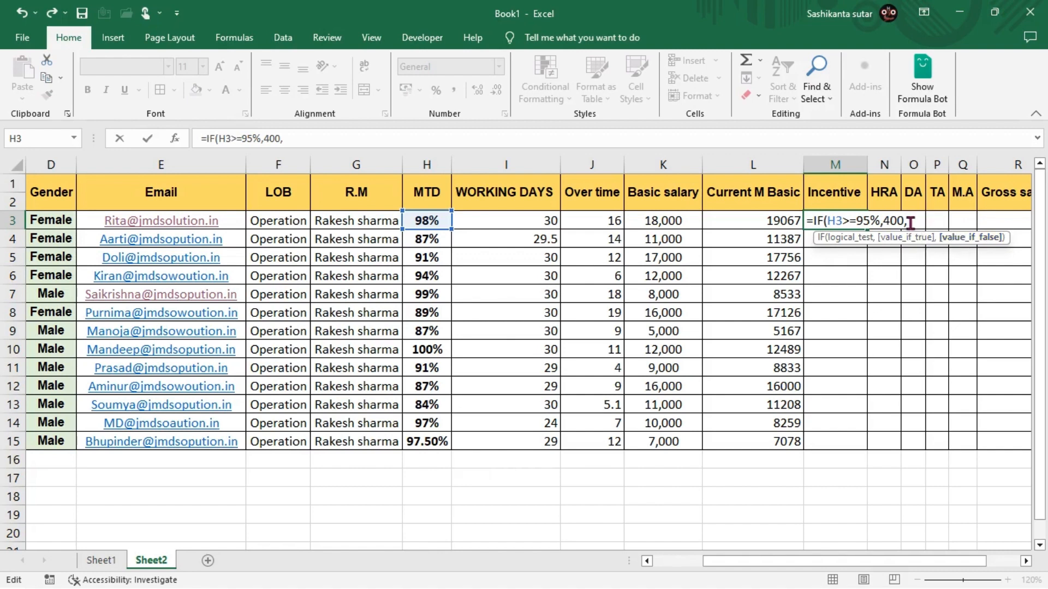
{"action": "left_click_drag", "start_coordinate": [810, 221], "coordinate": [905, 219]}
{"action": "left_click", "coordinate": [814, 220]}
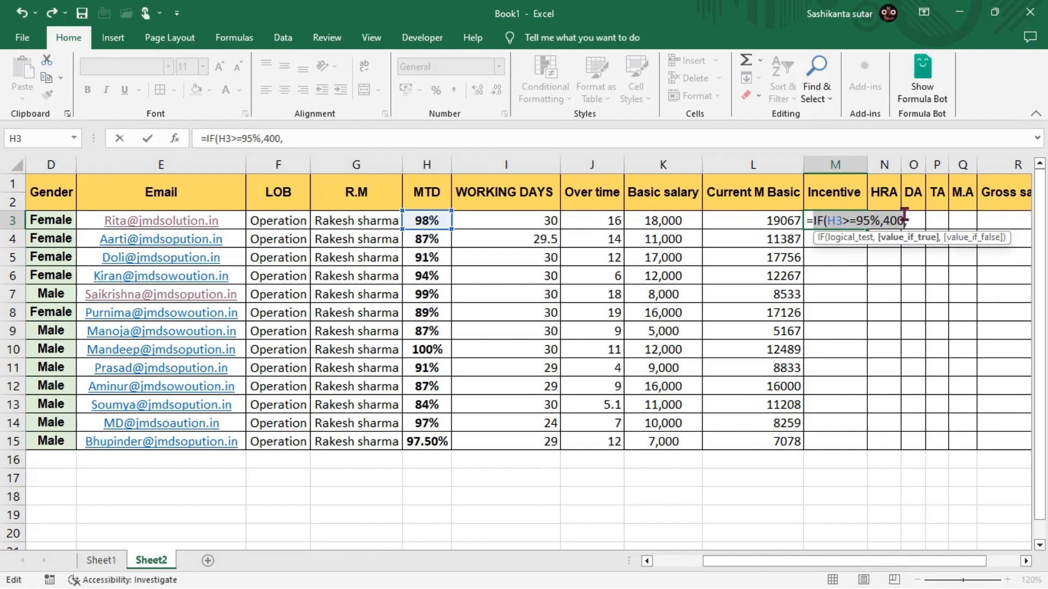
{"action": "key", "text": "ctrl+c"}
{"action": "left_click", "coordinate": [915, 223]}
{"action": "key", "text": "ctrl+v"}
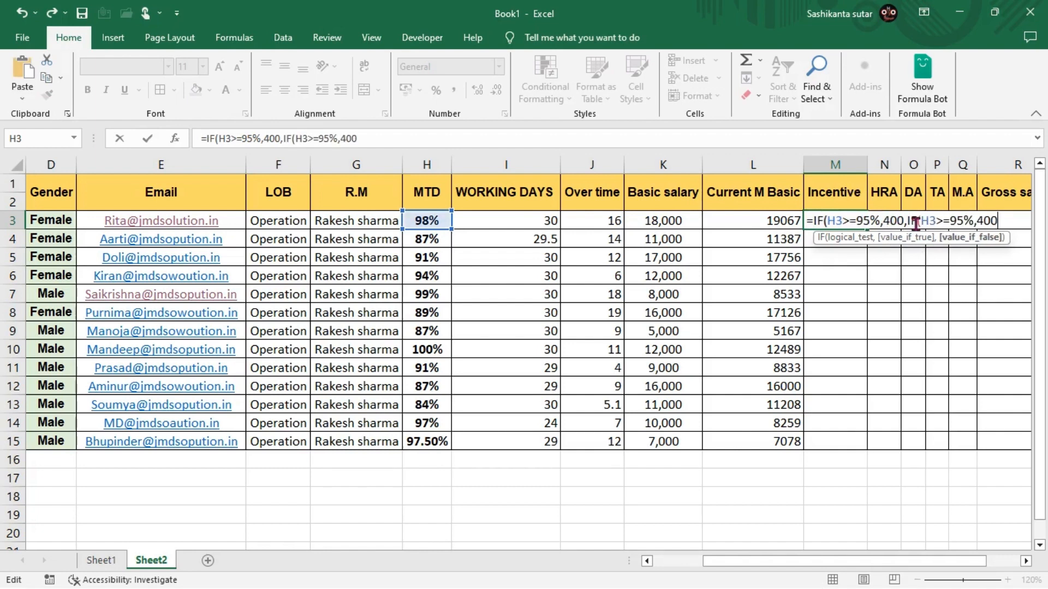
Change the second IF test in M3 to a 90% threshold with an incentive of 350.
{"action": "key", "text": "Left"}
{"action": "key", "text": "Left"}
{"action": "key", "text": "Left"}
{"action": "key", "text": "Left"}
{"action": "key", "text": "Left"}
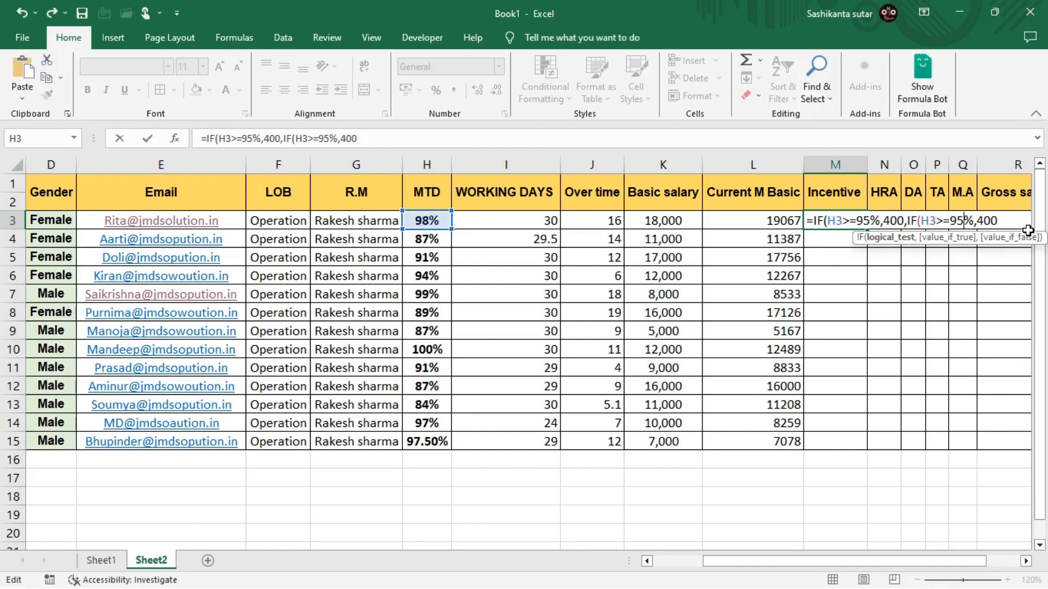
{"action": "key", "text": "BackSpace"}
{"action": "type", "text": "0"}
{"action": "key", "text": "Right"}
{"action": "key", "text": "Right"}
{"action": "key", "text": "Right"}
{"action": "key", "text": "Right"}
{"action": "key", "text": "Right"}
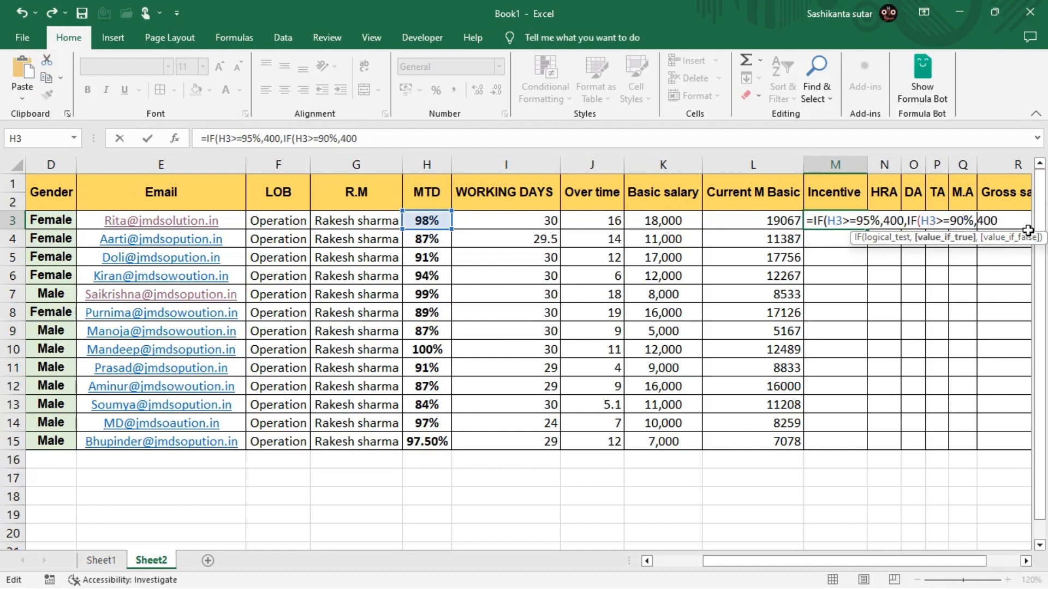
{"action": "key", "text": "BackSpace"}
{"action": "key", "text": "BackSpace"}
{"action": "key", "text": "BackSpace"}
{"action": "type", "text": "3509"}
{"action": "key", "text": "BackSpace"}
{"action": "type", "text": ","}
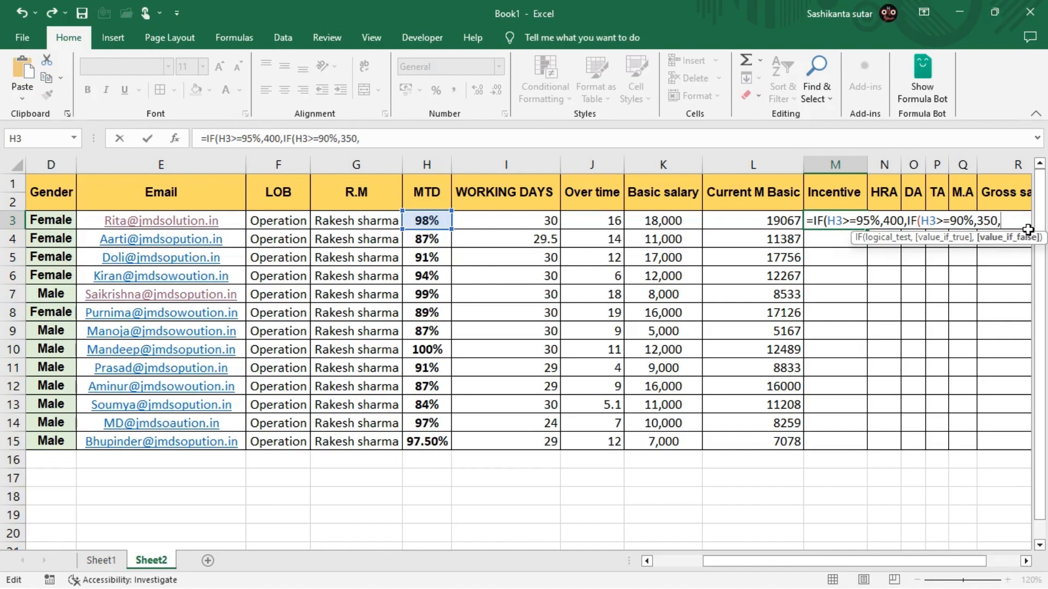
Nest a third copied IF test in the M3 formula, giving 300 when H3 is at least 85%.
{"action": "key", "text": "ctrl+v"}
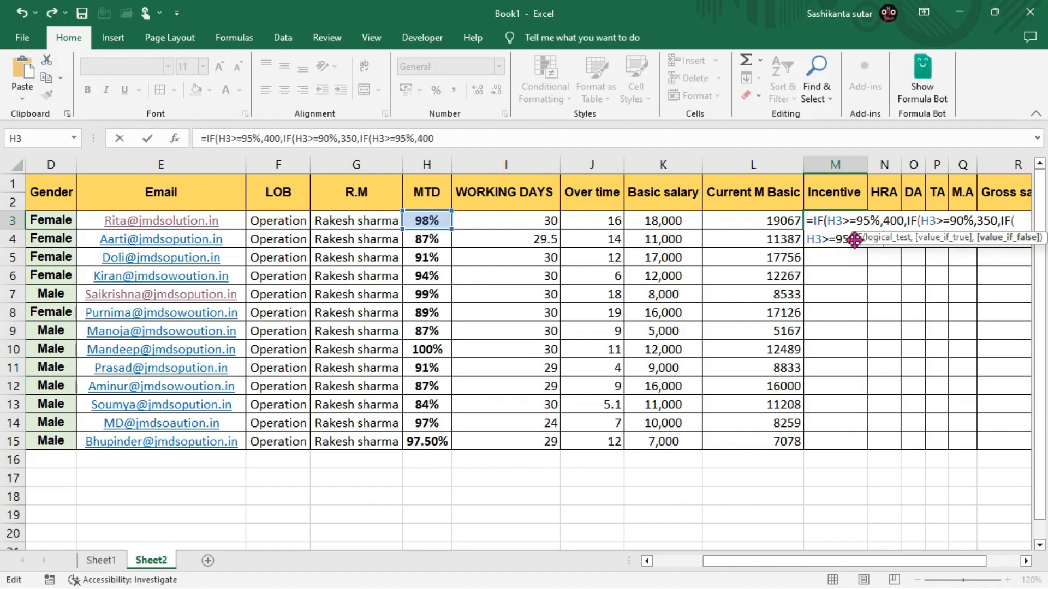
{"action": "left_click", "coordinate": [536, 136]}
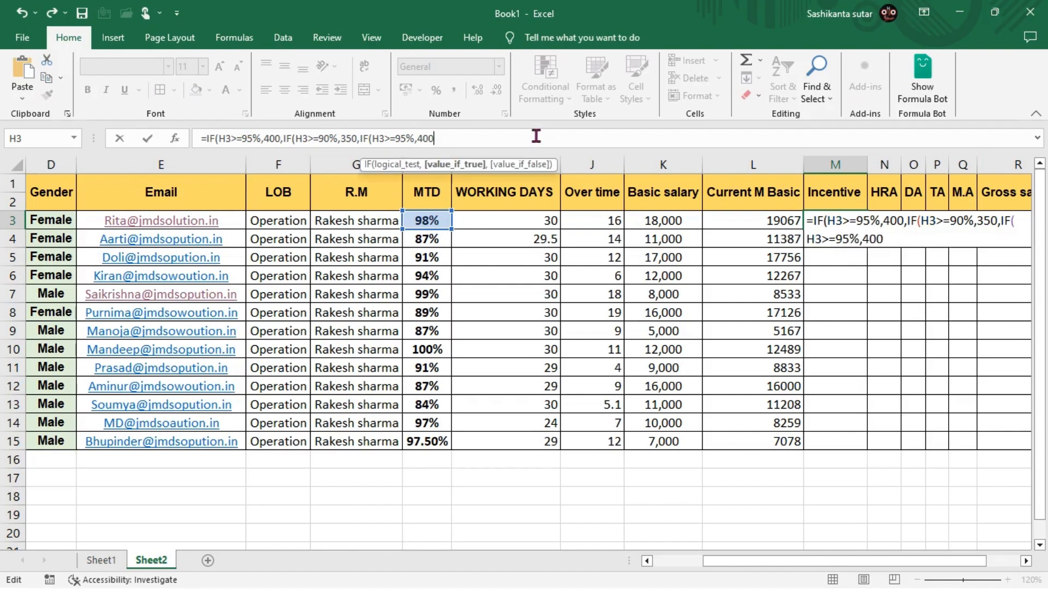
{"action": "key", "text": "BackSpace"}
{"action": "key", "text": "BackSpace"}
{"action": "key", "text": "BackSpace"}
{"action": "type", "text": "300"}
{"action": "key", "text": "Left"}
{"action": "key", "text": "Left"}
{"action": "key", "text": "Left"}
{"action": "key", "text": "Left"}
{"action": "key", "text": "Left"}
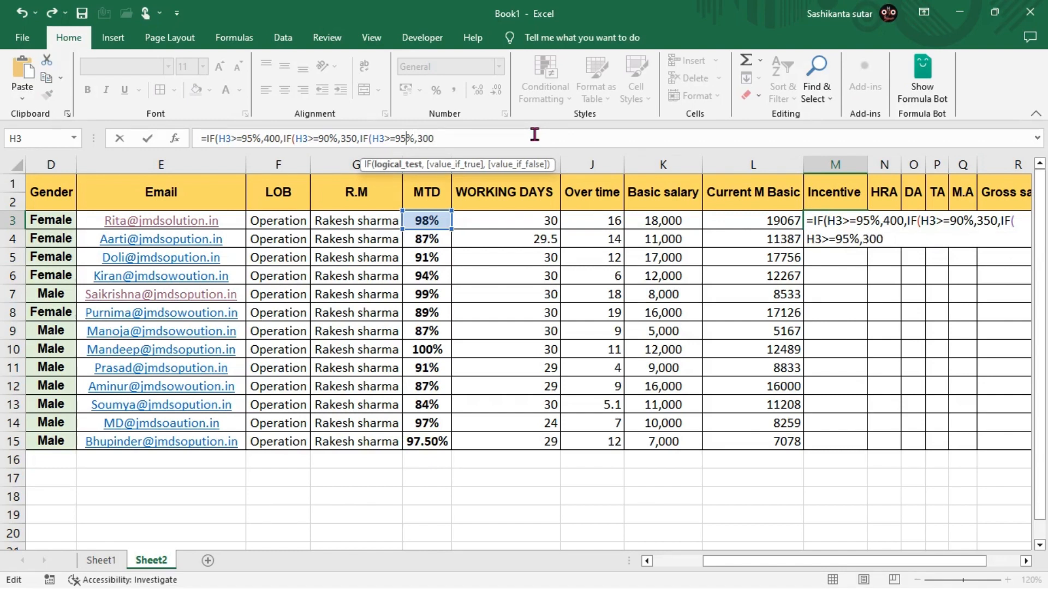
{"action": "key", "text": "BackSpace"}
{"action": "key", "text": "BackSpace"}
{"action": "type", "text": "85"}
{"action": "key", "text": "Right"}
{"action": "key", "text": "Right"}
{"action": "key", "text": "Right"}
{"action": "key", "text": "Right"}
{"action": "key", "text": "Right"}
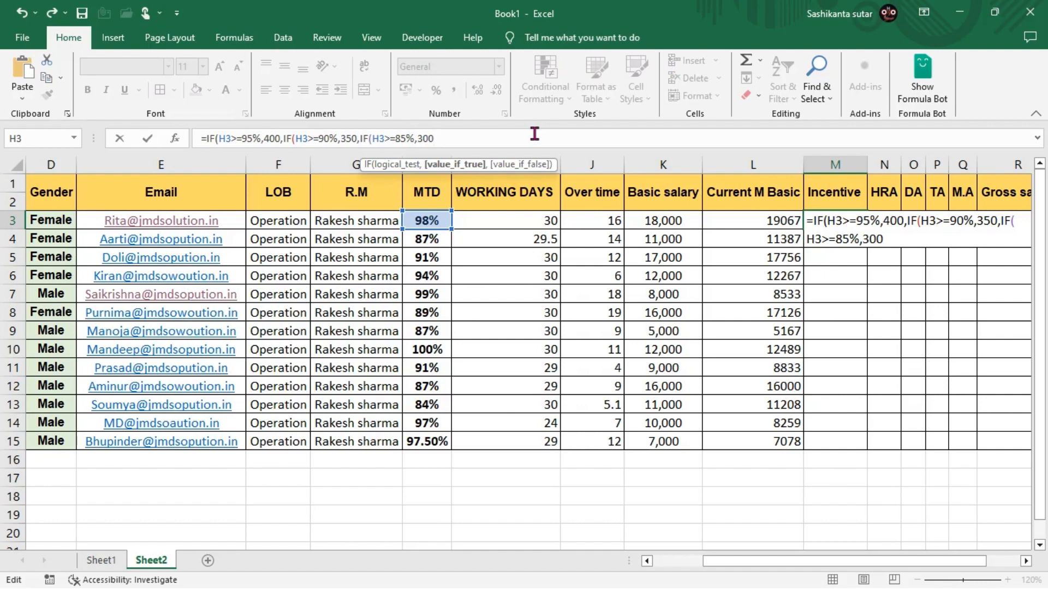
Nest a fourth copied IF test in the M3 formula, giving 250 when H3 is at least 80%.
{"action": "type", "text": ","}
{"action": "key", "text": "ctrl+v"}
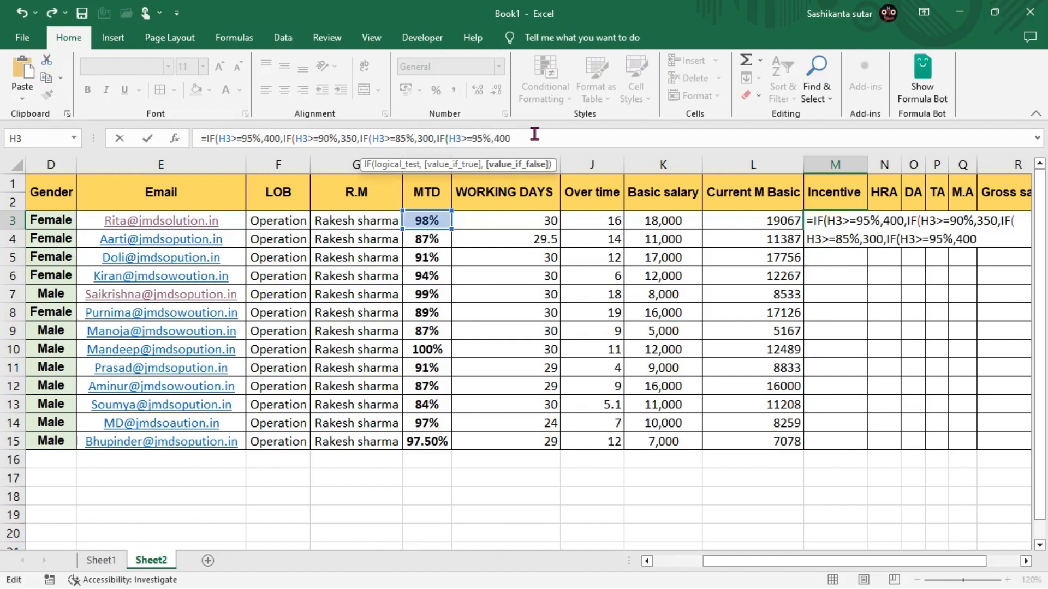
{"action": "key", "text": "BackSpace"}
{"action": "key", "text": "BackSpace"}
{"action": "key", "text": "BackSpace"}
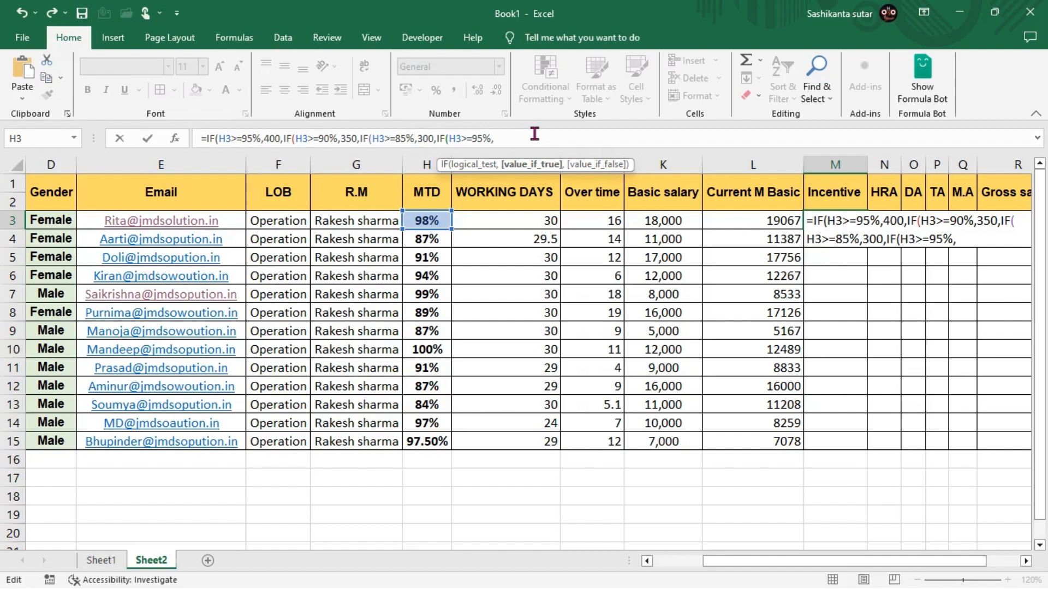
{"action": "type", "text": "250"}
{"action": "key", "text": "Left"}
{"action": "key", "text": "Left"}
{"action": "key", "text": "Left"}
{"action": "key", "text": "Left"}
{"action": "key", "text": "Left"}
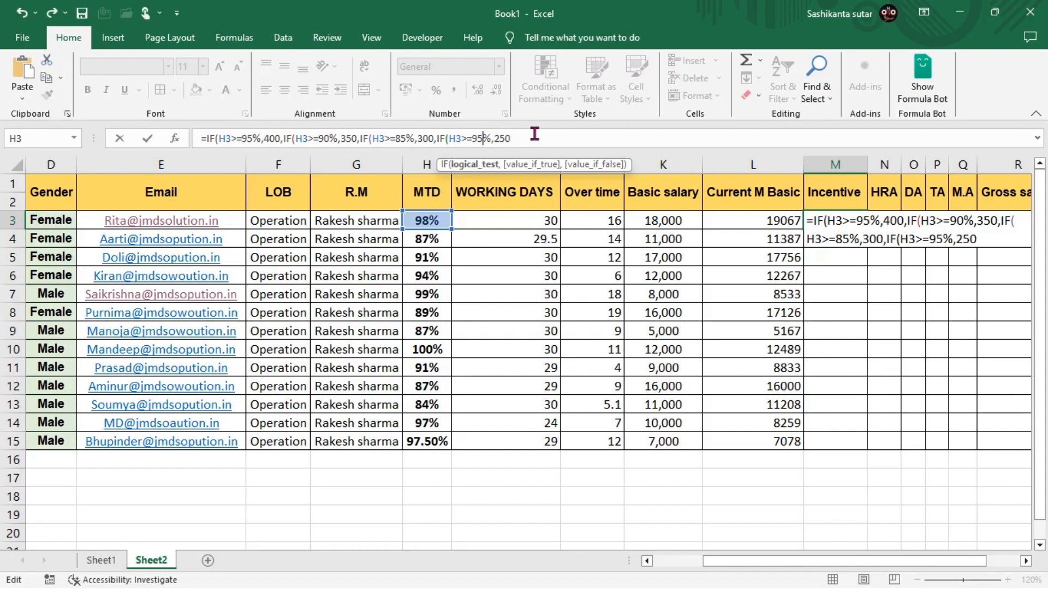
{"action": "key", "text": "BackSpace"}
{"action": "key", "text": "BackSpace"}
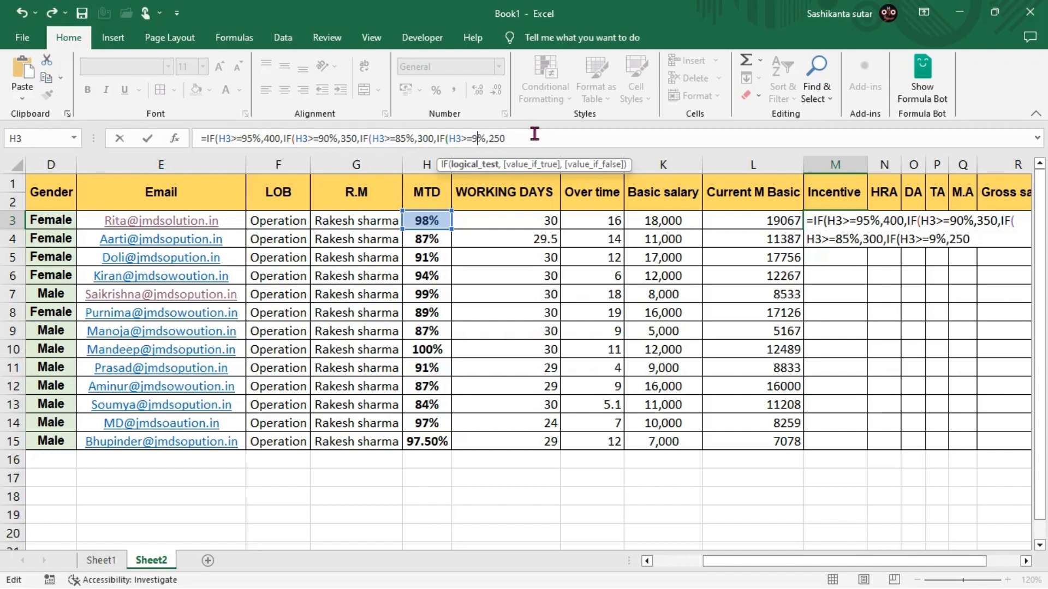
{"action": "type", "text": "80"}
{"action": "key", "text": "Right"}
{"action": "key", "text": "Right"}
{"action": "key", "text": "Right"}
{"action": "key", "text": "Right"}
{"action": "key", "text": "Right"}
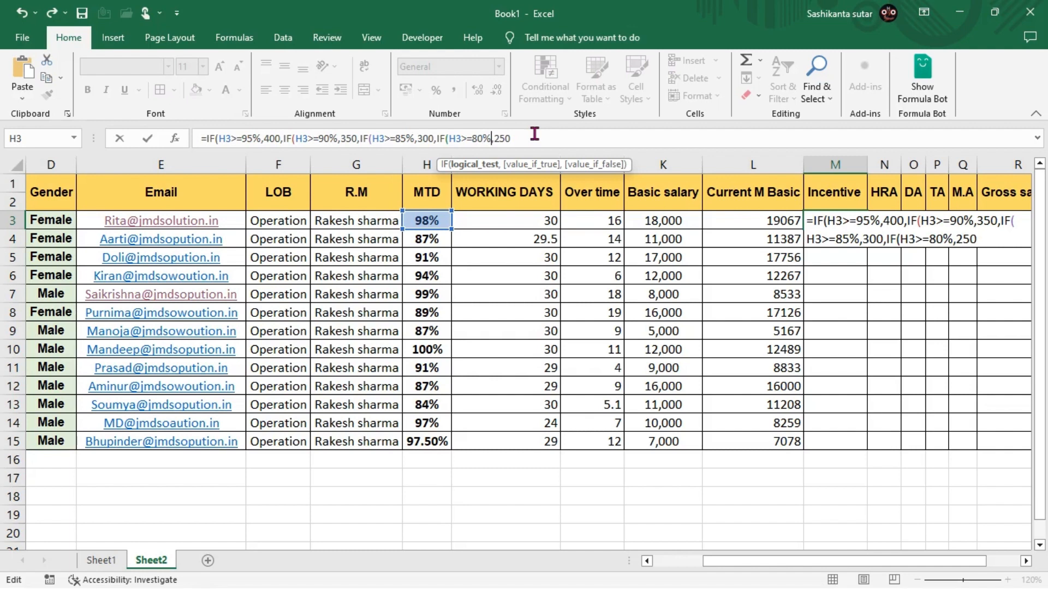
Finish the M3 Incentive formula with 0 as the final fallback value, close the nested IFs and enter it.
{"action": "type", "text": ",0"}
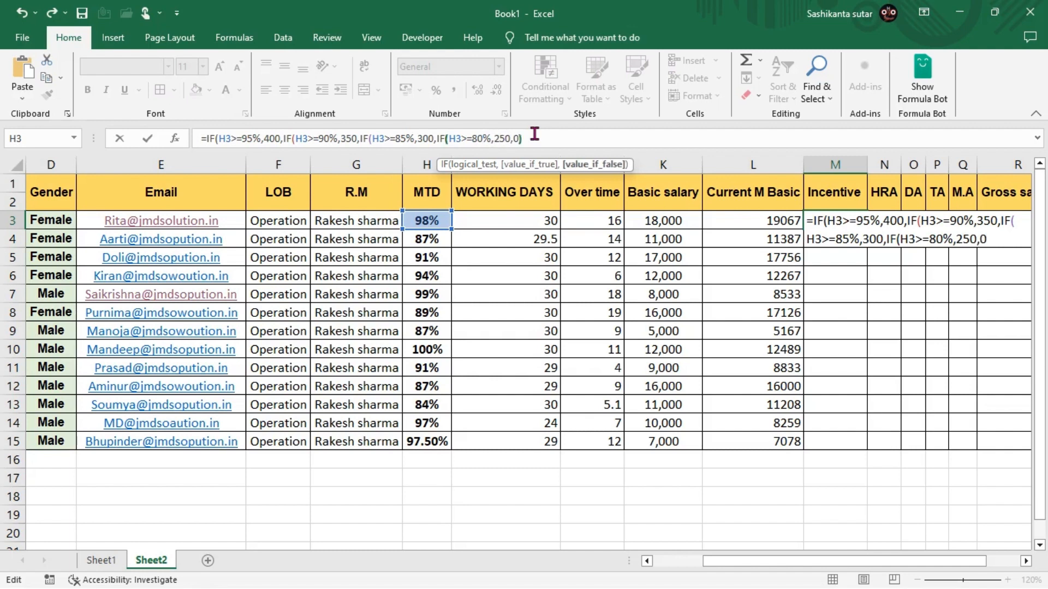
{"action": "type", "text": "))"}
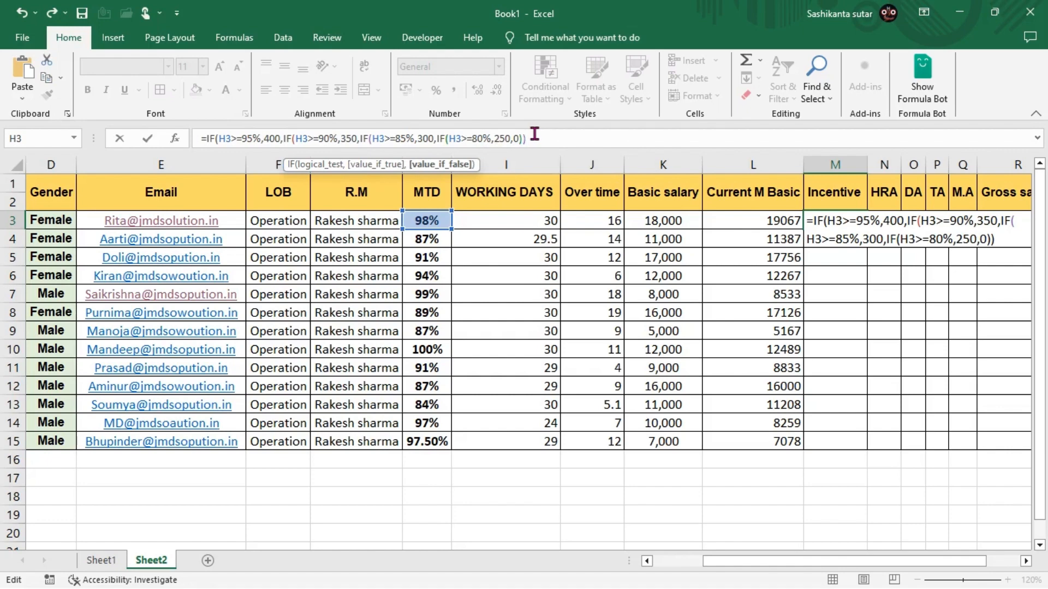
{"action": "key", "text": "Return"}
{"action": "key", "text": "Return"}
Fill the Incentive formula from M3 down through M15.
{"action": "key", "text": "Left"}
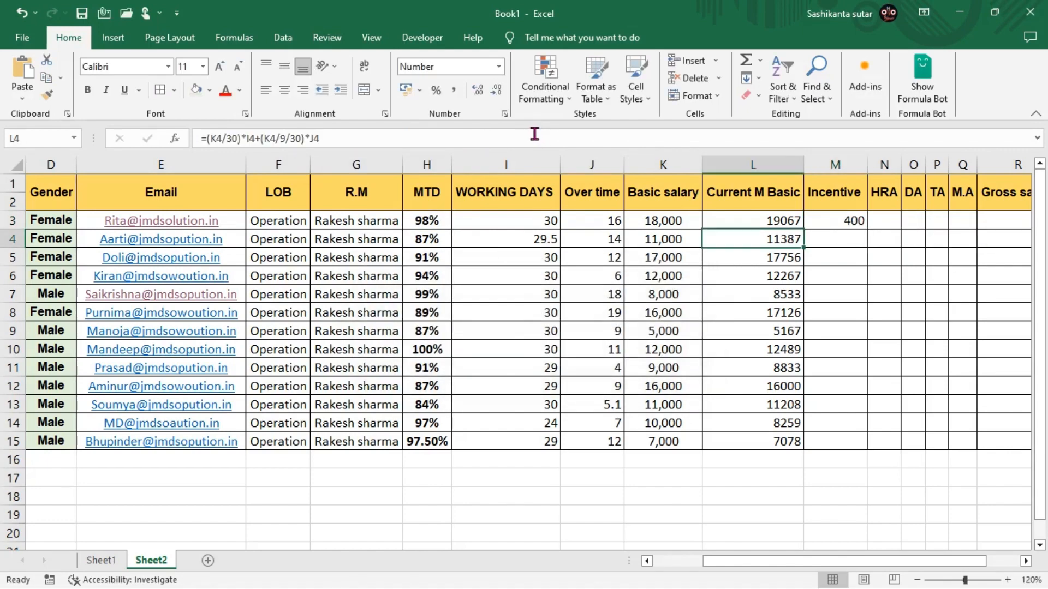
{"action": "key", "text": "ctrl+Down"}
{"action": "key", "text": "ctrl+Right"}
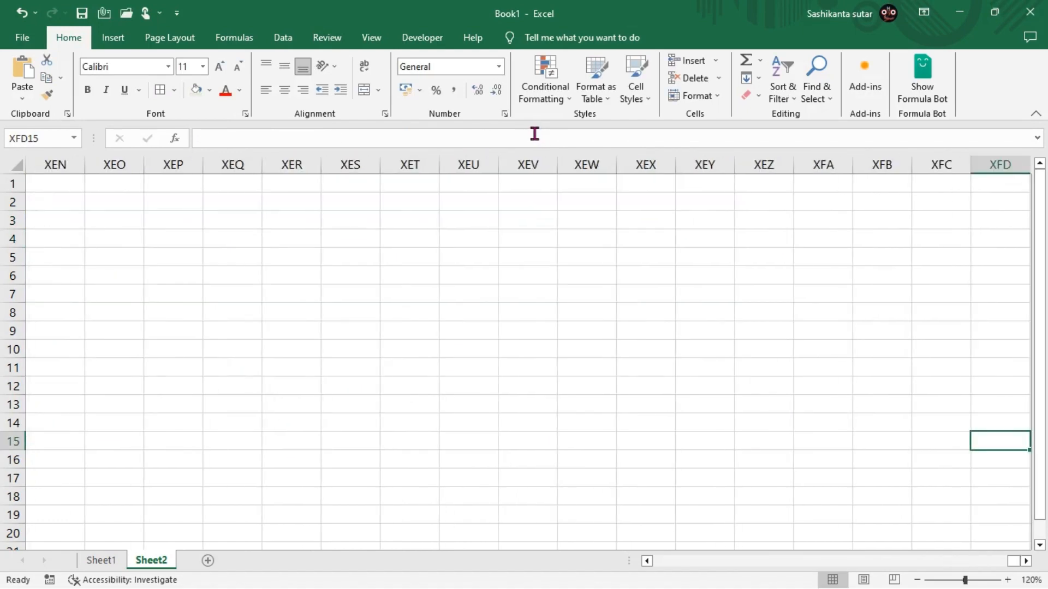
{"action": "key", "text": "ctrl+Left"}
{"action": "key", "text": "Right"}
{"action": "key", "text": "ctrl+shift+Up"}
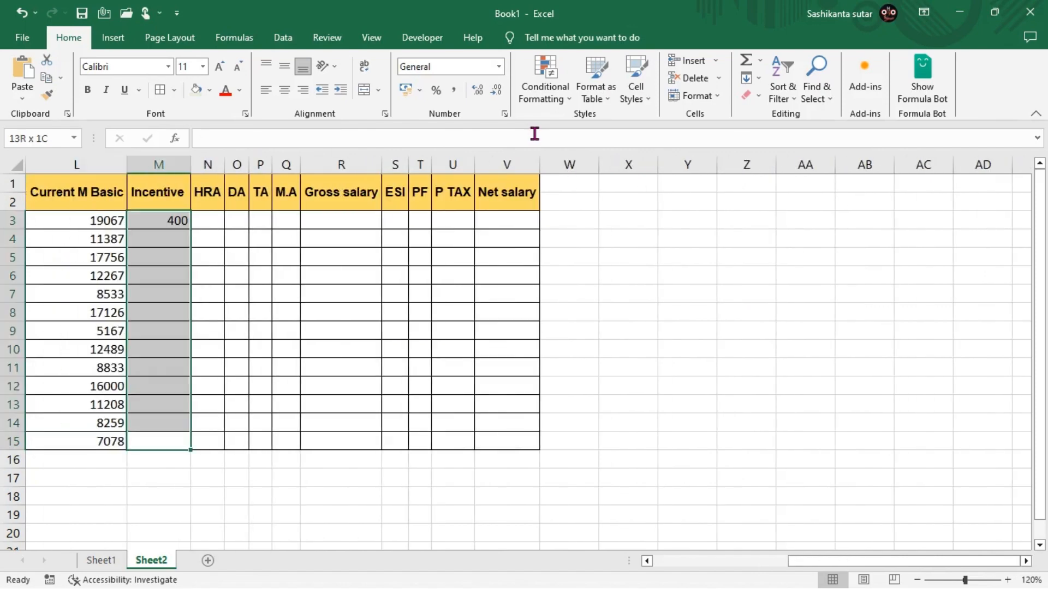
{"action": "key", "text": "ctrl+d"}
Check the MTD percentages in column H against the incentives in column M, focusing on row 13.
{"action": "key", "text": "Left"}
{"action": "key", "text": "ctrl+Left"}
{"action": "key", "text": "Right"}
{"action": "key", "text": "Right"}
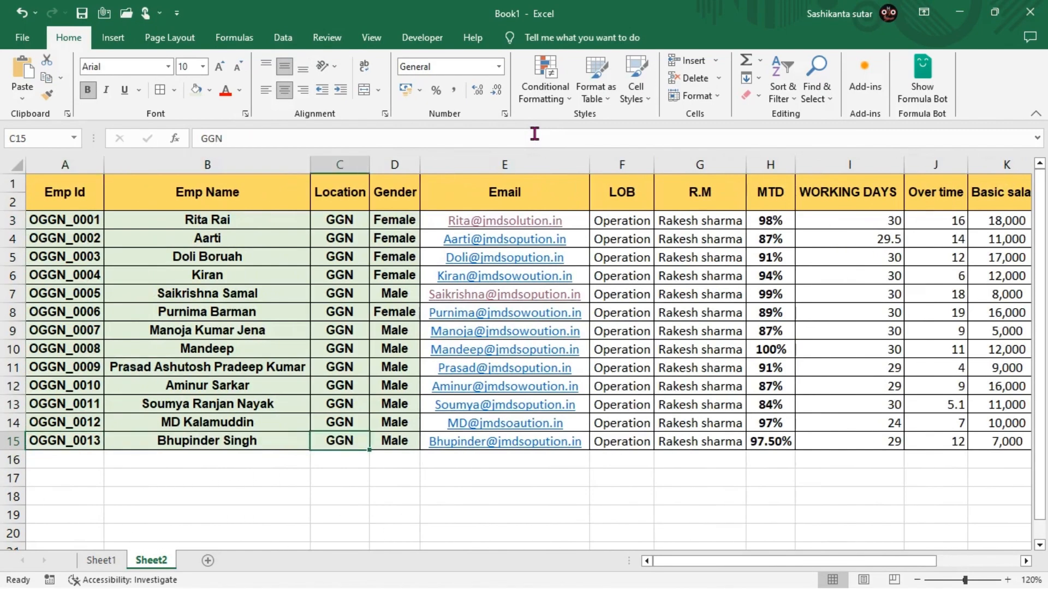
{"action": "key", "text": "Right"}
{"action": "key", "text": "Right"}
{"action": "key", "text": "Right"}
{"action": "key", "text": "Right"}
{"action": "key", "text": "Right"}
{"action": "key", "text": "Up"}
{"action": "key", "text": "Up"}
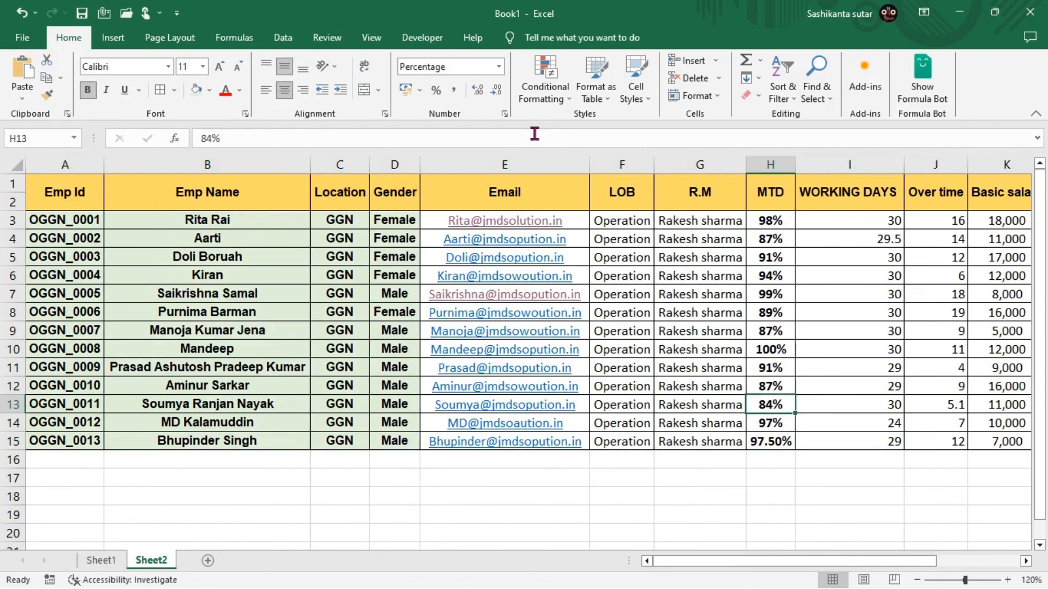
{"action": "key", "text": "Right"}
{"action": "key", "text": "Right"}
{"action": "key", "text": "Right"}
{"action": "key", "text": "Right"}
{"action": "key", "text": "Right"}
{"action": "key", "text": "Left"}
{"action": "key", "text": "Left"}
{"action": "key", "text": "Left"}
{"action": "key", "text": "Left"}
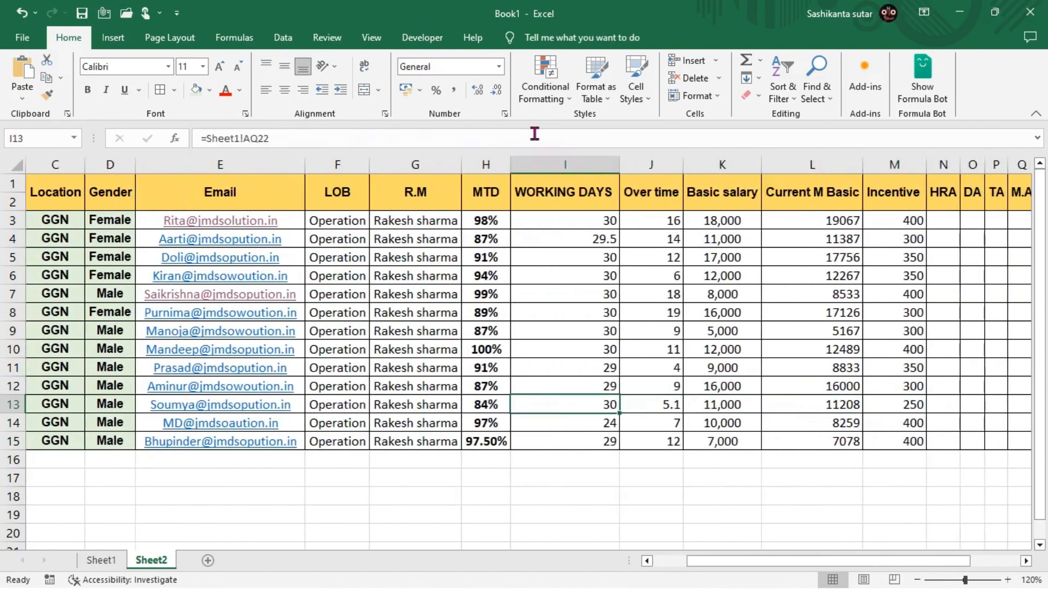
{"action": "key", "text": "Left"}
{"action": "key", "text": "Left"}
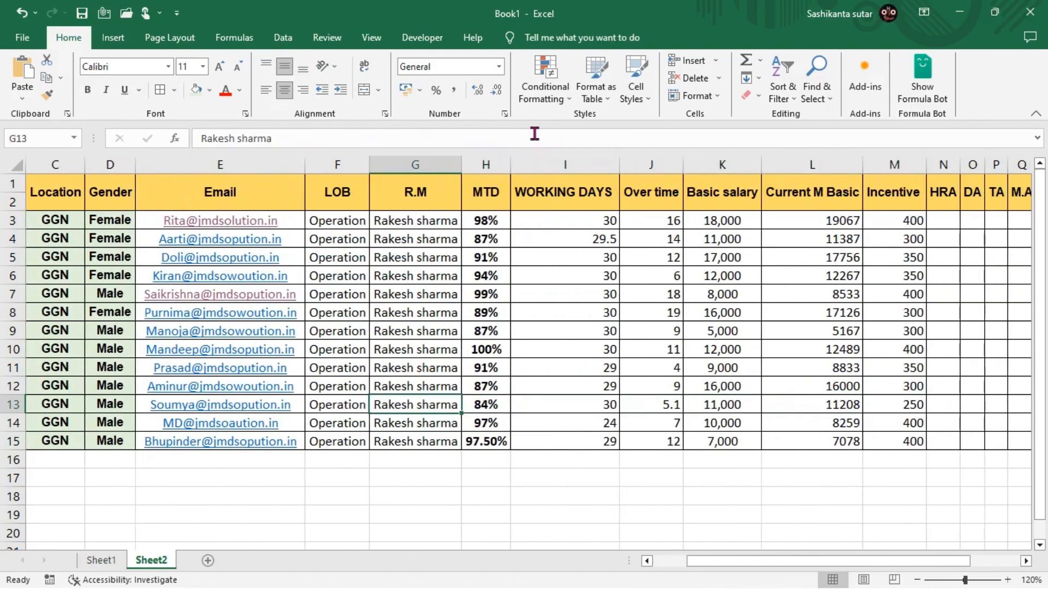
Test the incentive formula by setting the MTD in H13 to 79%, and undo that change.
{"action": "key", "text": "Right"}
{"action": "type", "text": "79"}
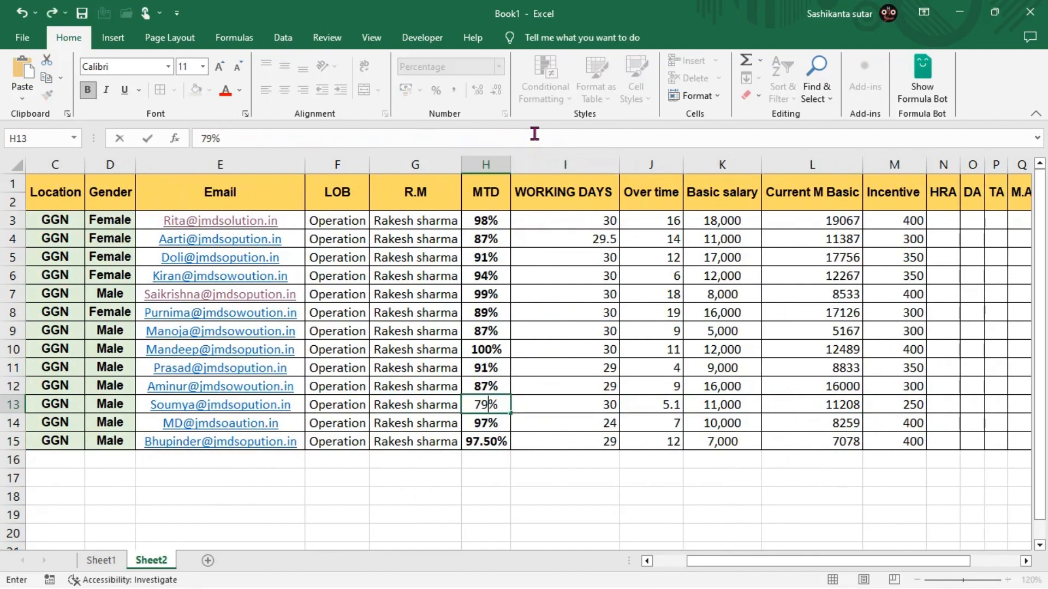
{"action": "key", "text": "Right"}
{"action": "key", "text": "Right"}
{"action": "key", "text": "Right"}
{"action": "key", "text": "Left"}
{"action": "key", "text": "Left"}
{"action": "key", "text": "Right"}
{"action": "key", "text": "Right"}
{"action": "key", "text": "Right"}
{"action": "key", "text": "Right"}
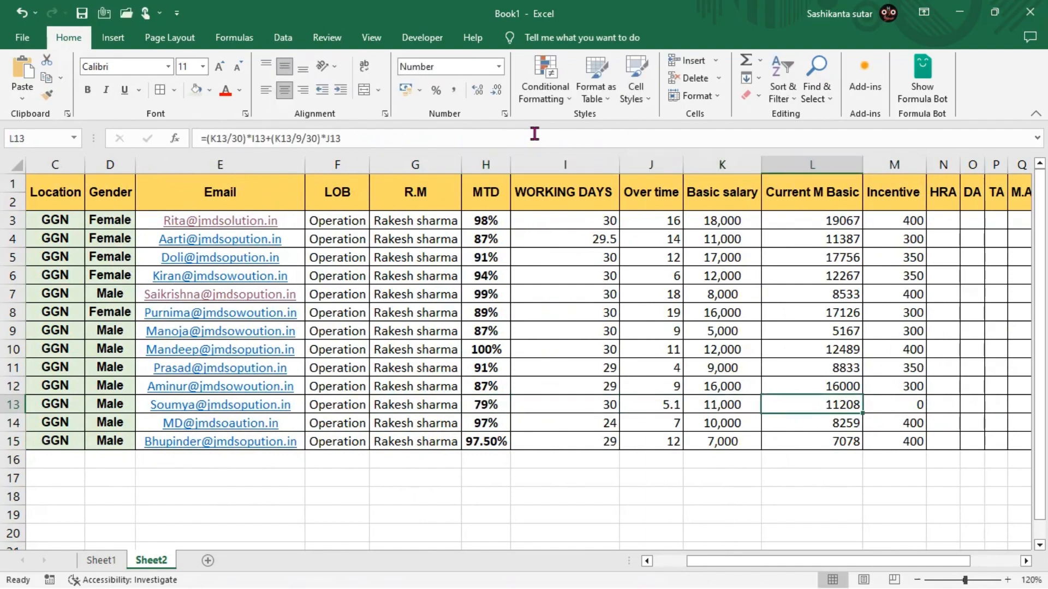
{"action": "key", "text": "ctrl+z"}
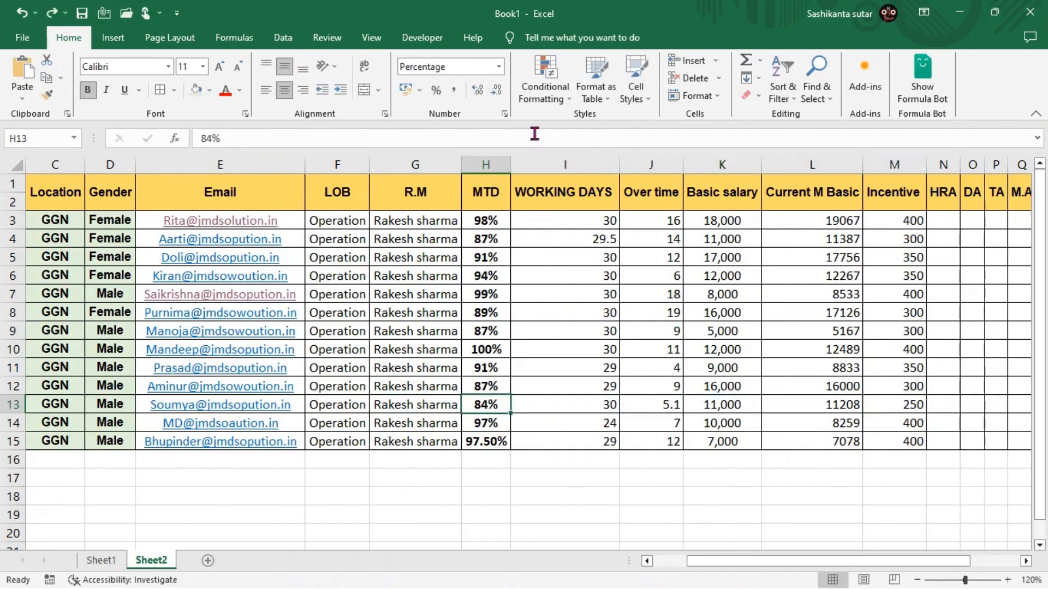
Look over row 13 from Working Days to HRA, and the Current M Basic, Incentive, HRA and DA cells in row 3.
{"action": "key", "text": "Right"}
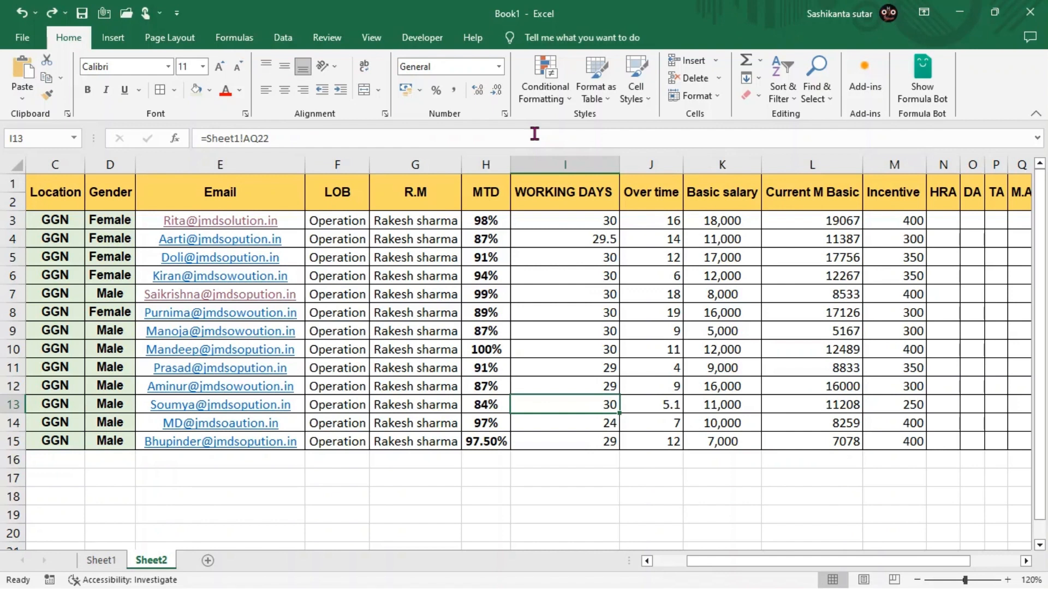
{"action": "key", "text": "Right"}
{"action": "key", "text": "Right"}
{"action": "key", "text": "Right"}
{"action": "key", "text": "Right"}
{"action": "key", "text": "Right"}
{"action": "key", "text": "Right"}
{"action": "key", "text": "Left"}
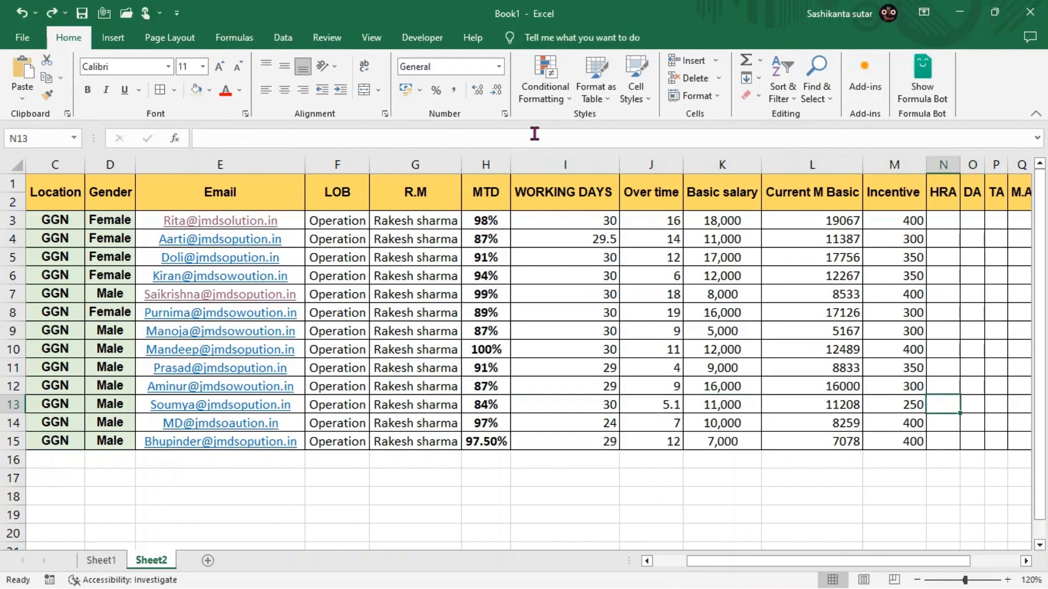
{"action": "key", "text": "ctrl+Up"}
{"action": "key", "text": "Down"}
{"action": "key", "text": "Right"}
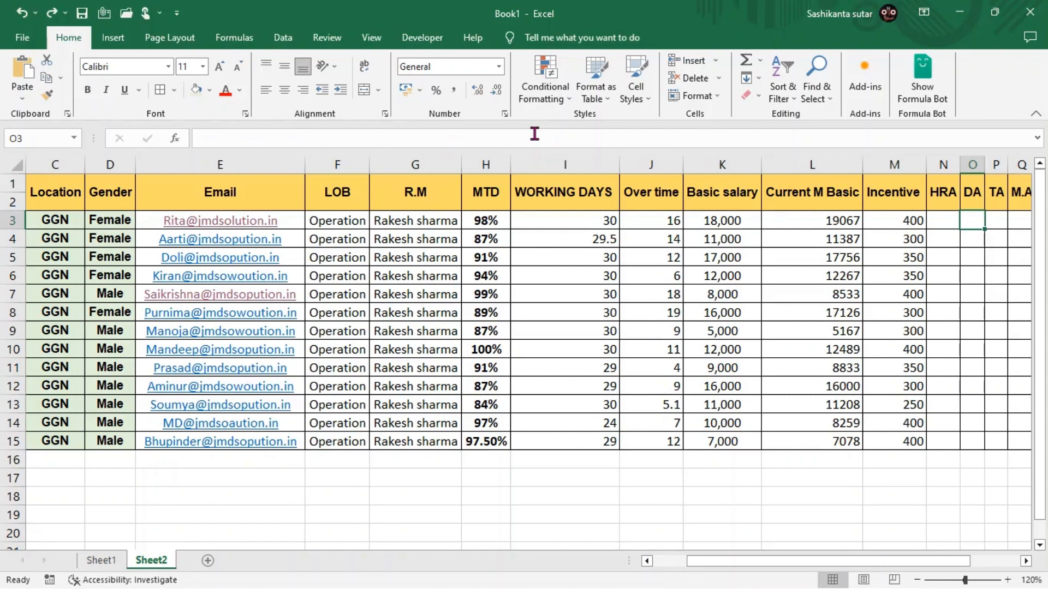
{"action": "key", "text": "Left"}
{"action": "key", "text": "Left"}
{"action": "key", "text": "Left"}
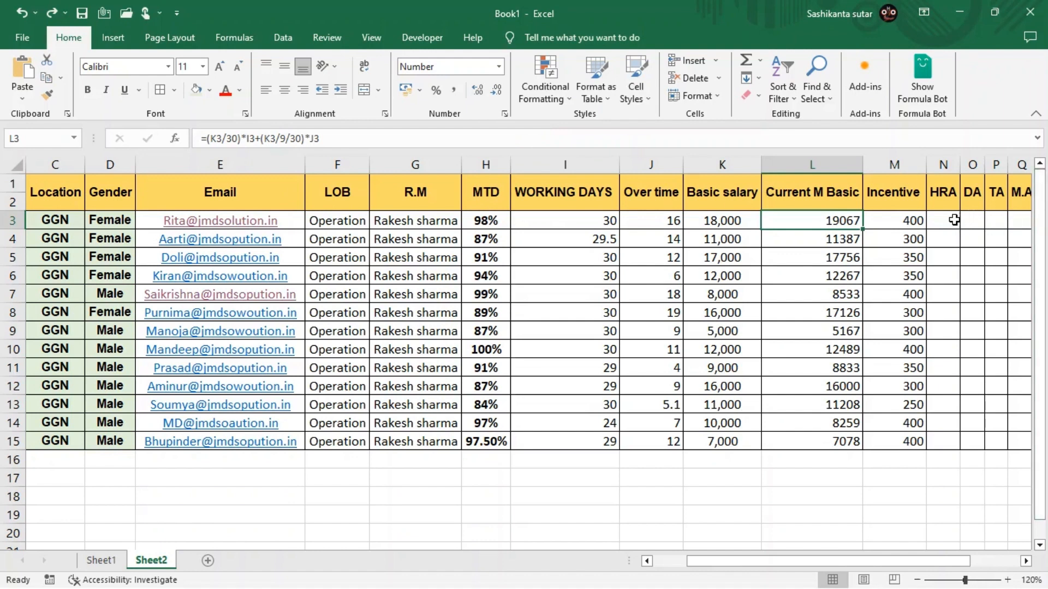
Calculate the HRA in N3 as 21% of the basic salary with the formula =K3*21%.
{"action": "left_click", "coordinate": [952, 218]}
{"action": "type", "text": "="}
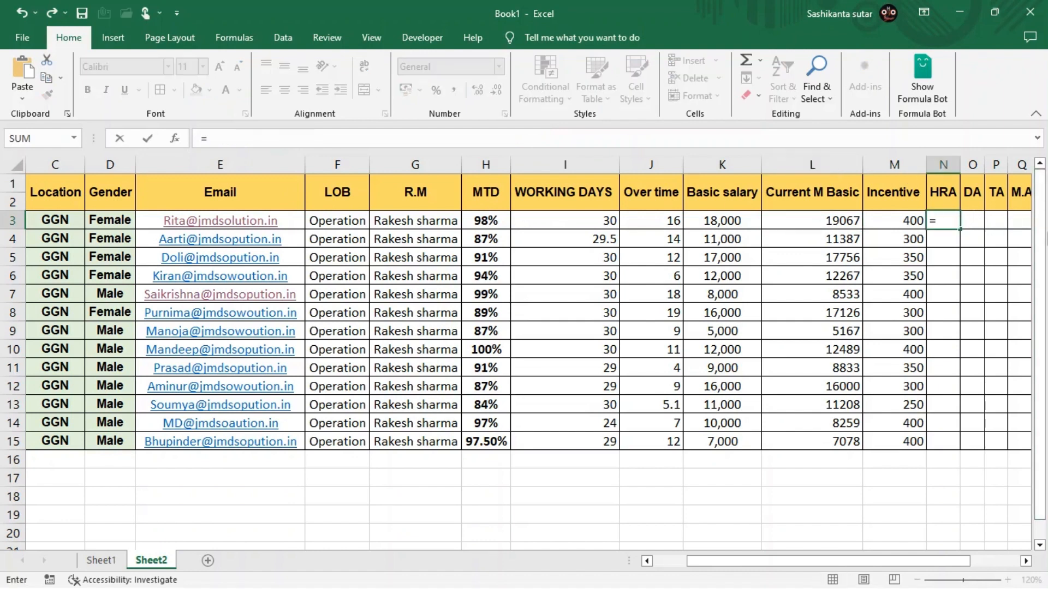
{"action": "key", "text": "Left"}
{"action": "key", "text": "Left"}
{"action": "key", "text": "Left"}
{"action": "key", "text": "Left"}
{"action": "key", "text": "Left"}
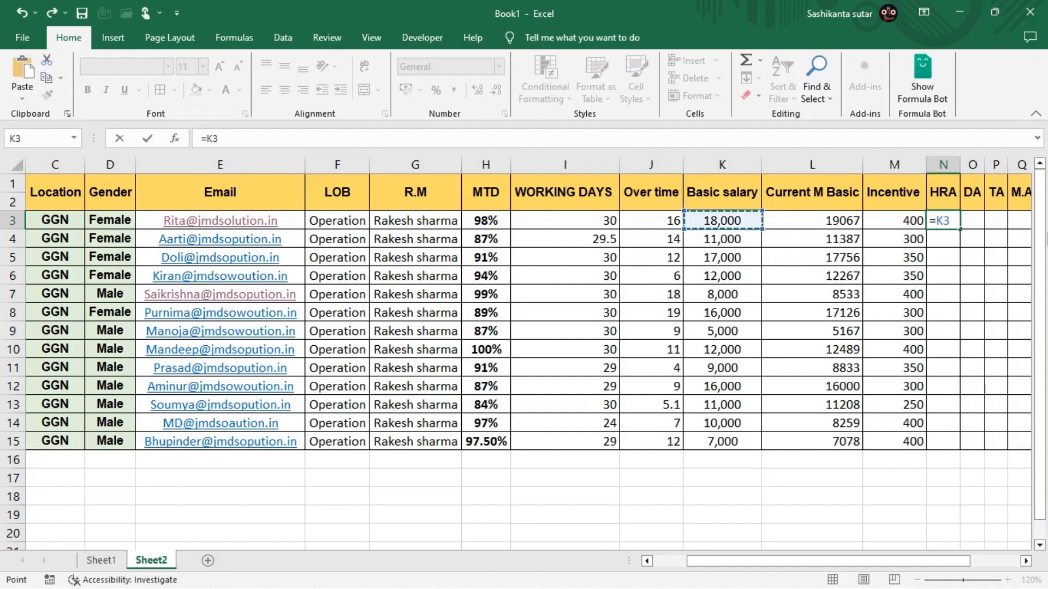
{"action": "key", "text": "Right"}
{"action": "key", "text": "Right"}
{"action": "type", "text": "*2"}
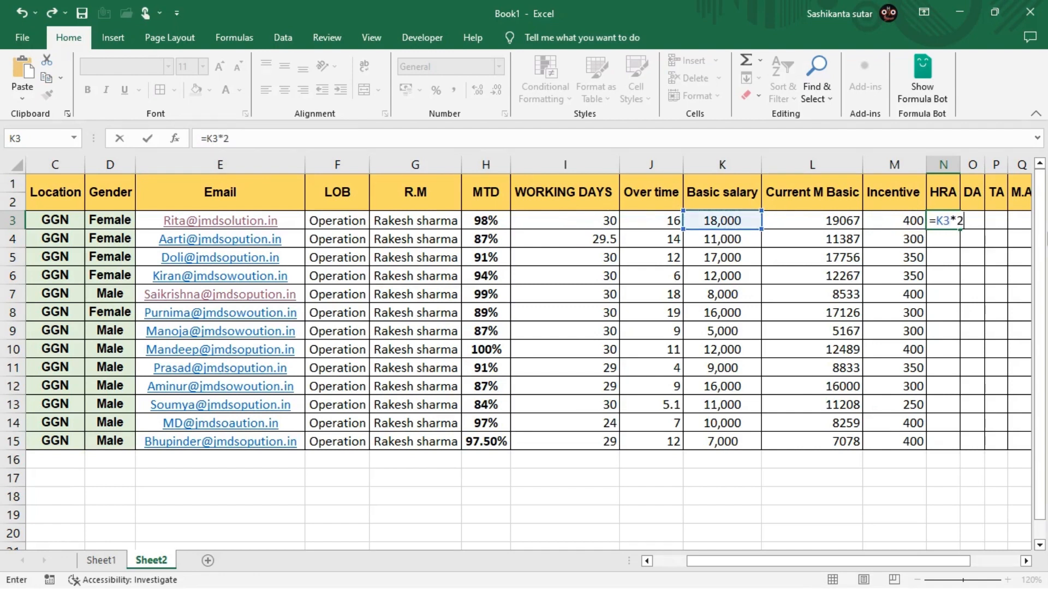
{"action": "type", "text": "1%"}
{"action": "key", "text": "Return"}
Fill the HRA formula from N3 down through N15.
{"action": "key", "text": "Right"}
{"action": "key", "text": "Left"}
{"action": "key", "text": "Left"}
{"action": "key", "text": "ctrl+Down"}
{"action": "key", "text": "Right"}
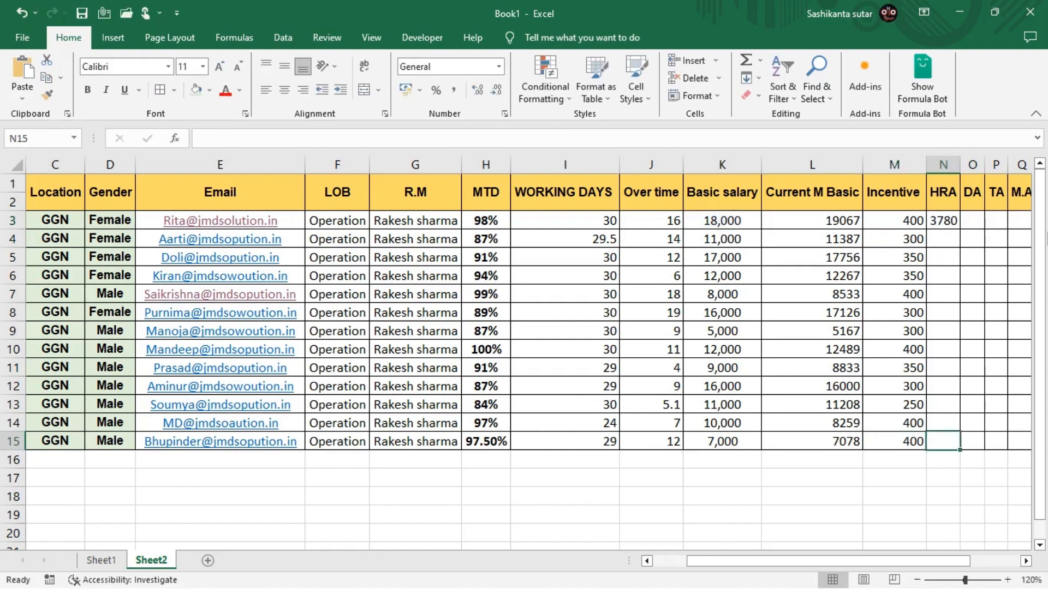
{"action": "key", "text": "ctrl+shift+Up"}
{"action": "key", "text": "ctrl+d"}
Widen the DA column.
{"action": "key", "text": "Right"}
{"action": "key", "text": "Right"}
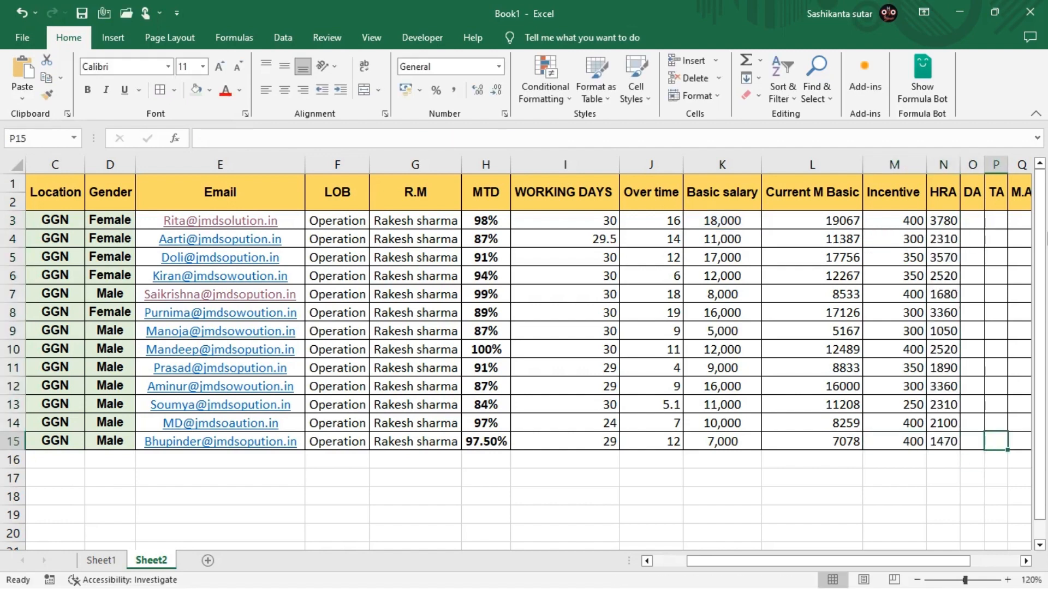
{"action": "key", "text": "Left"}
{"action": "key", "text": "ctrl+Up"}
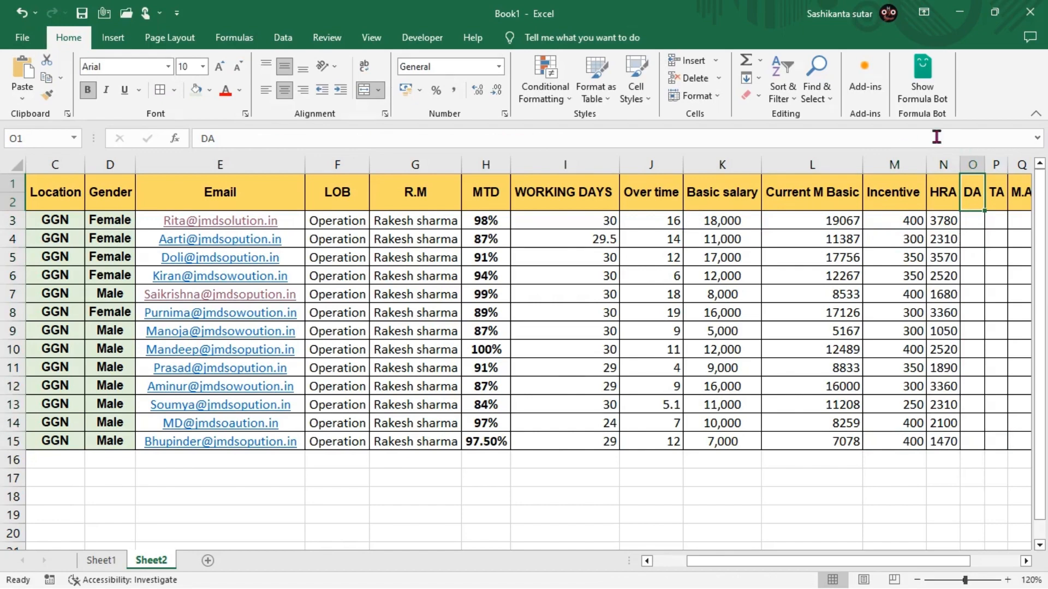
{"action": "left_click_drag", "start_coordinate": [985, 160], "coordinate": [1031, 181]}
{"action": "left_click", "coordinate": [991, 222]}
Widen the TA and M.A columns and select P3.
{"action": "key", "text": "Right"}
{"action": "key", "text": "Right"}
{"action": "key", "text": "Right"}
{"action": "key", "text": "Right"}
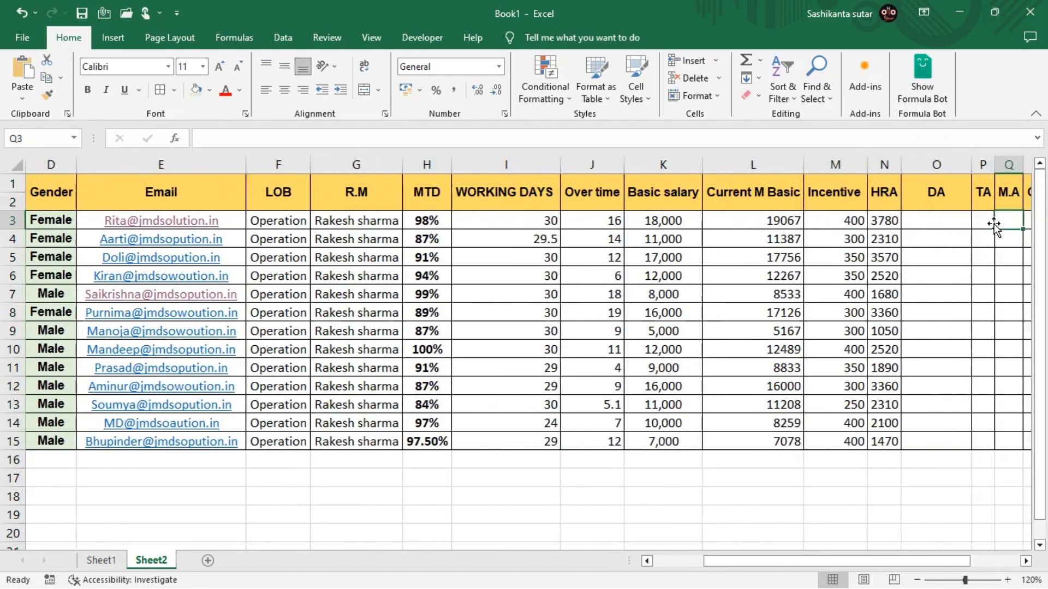
{"action": "key", "text": "Right"}
{"action": "key", "text": "Right"}
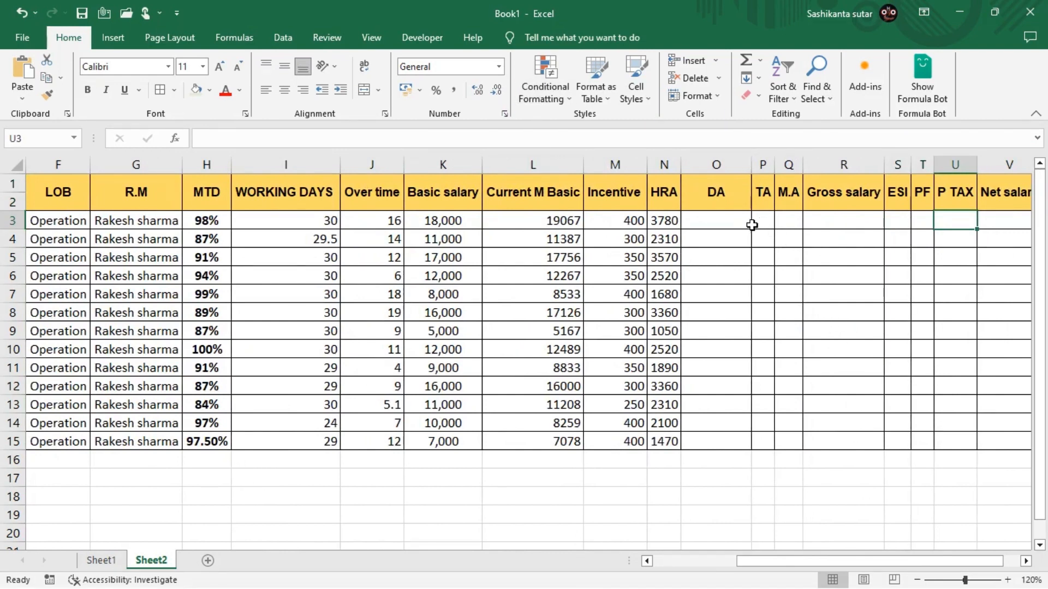
{"action": "left_click_drag", "start_coordinate": [774, 164], "coordinate": [908, 176]}
{"action": "left_click", "coordinate": [796, 218]}
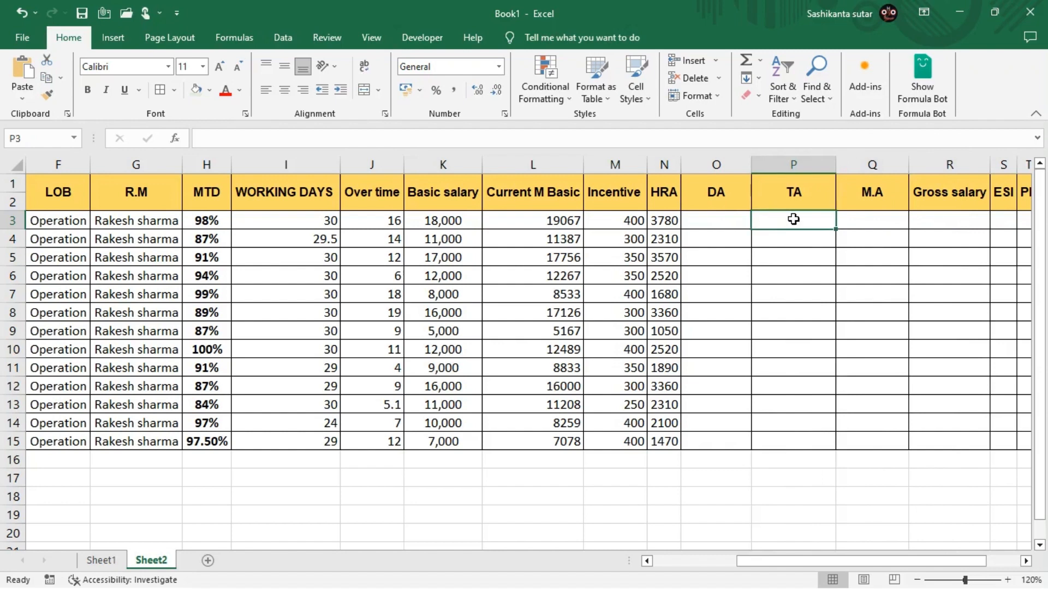
Review the HRA formula in N3 and the neighbouring cells in row 3.
{"action": "key", "text": "Left"}
{"action": "key", "text": "Left"}
{"action": "key", "text": "Left"}
{"action": "key", "text": "Right"}
{"action": "key", "text": "Right"}
{"action": "key", "text": "Right"}
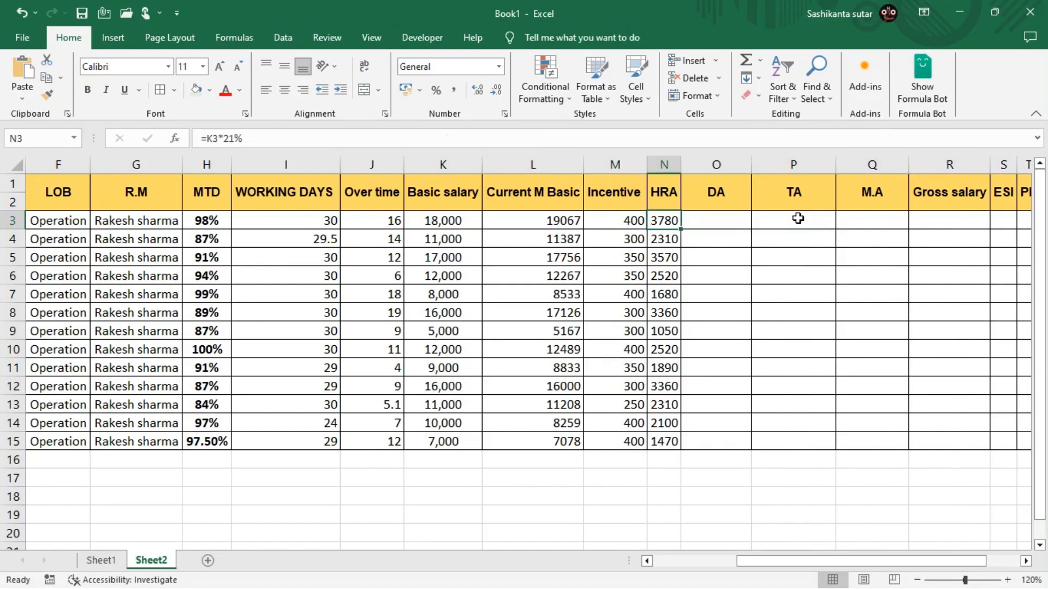
{"action": "key", "text": "Left"}
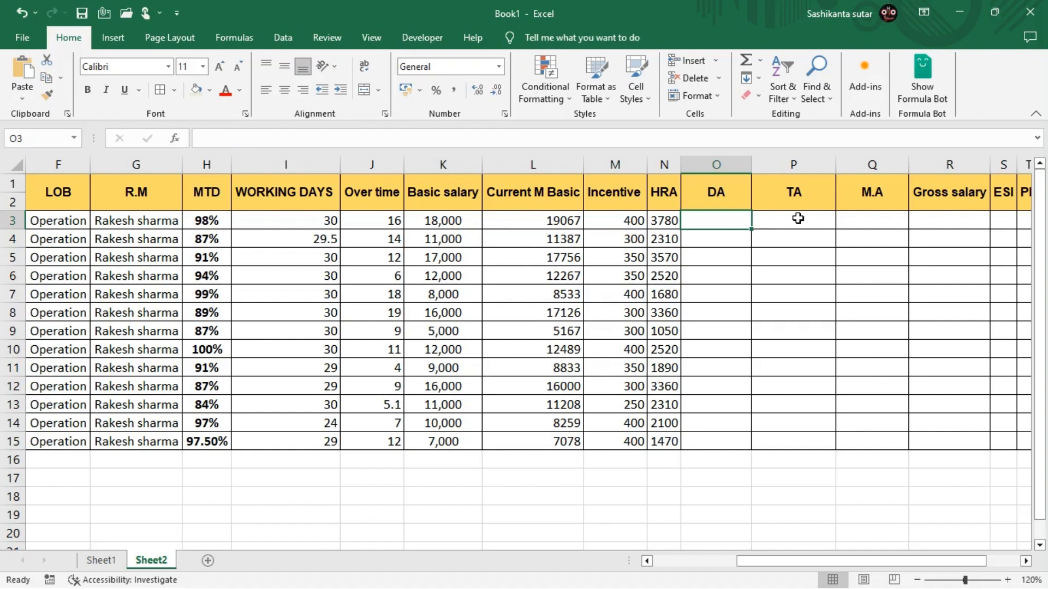
{"action": "key", "text": "Left"}
{"action": "key", "text": "Left"}
Enter the DA formula =(K3/12)/2 in O3 and fill it down through O15.
{"action": "key", "text": "Right"}
{"action": "key", "text": "Right"}
{"action": "type", "text": "=("}
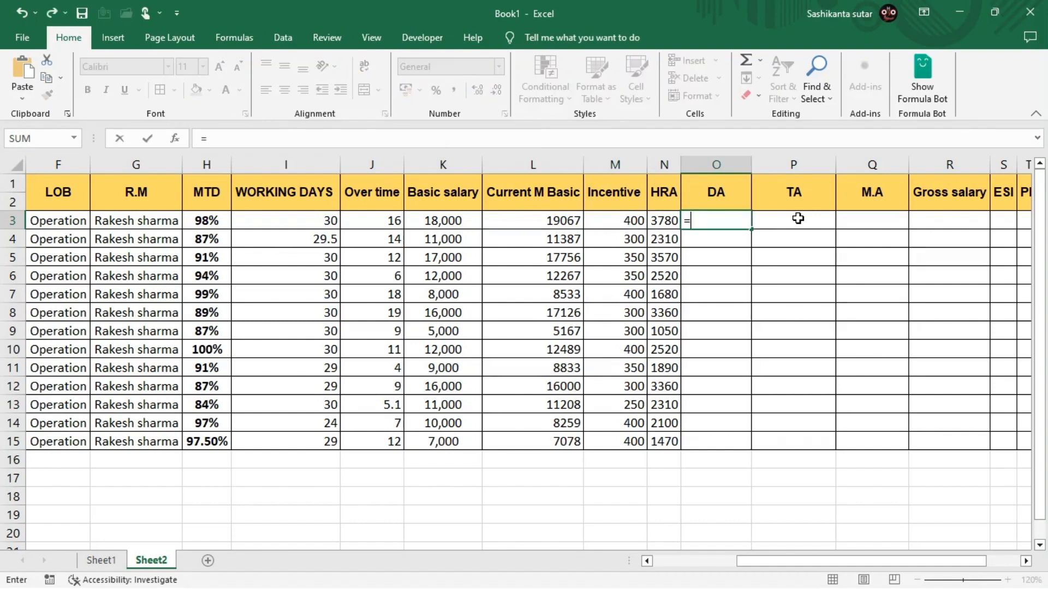
{"action": "key", "text": "Left"}
{"action": "key", "text": "Left"}
{"action": "key", "text": "Left"}
{"action": "key", "text": "Left"}
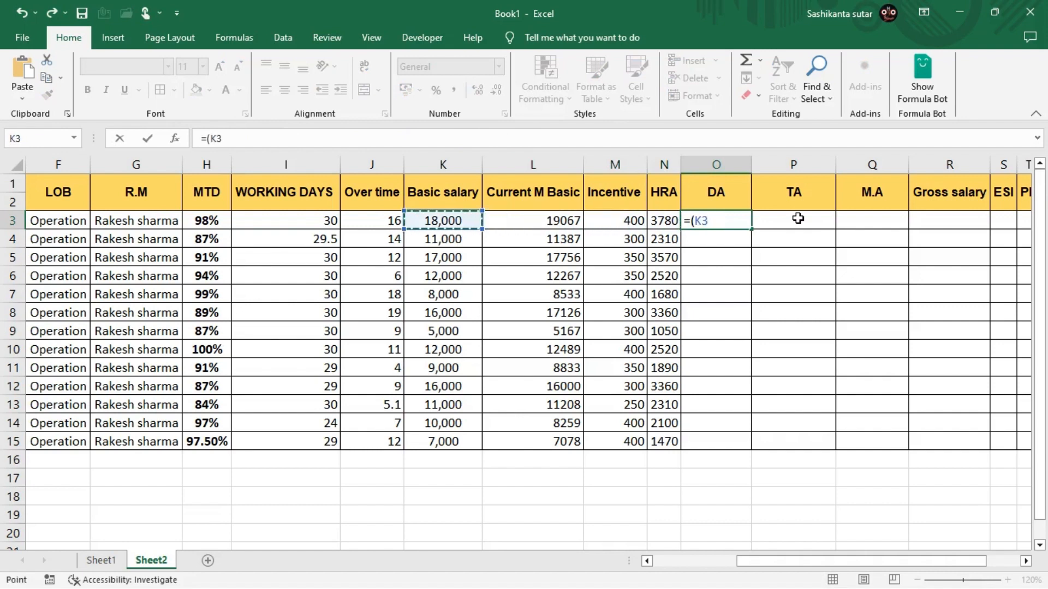
{"action": "type", "text": "/"}
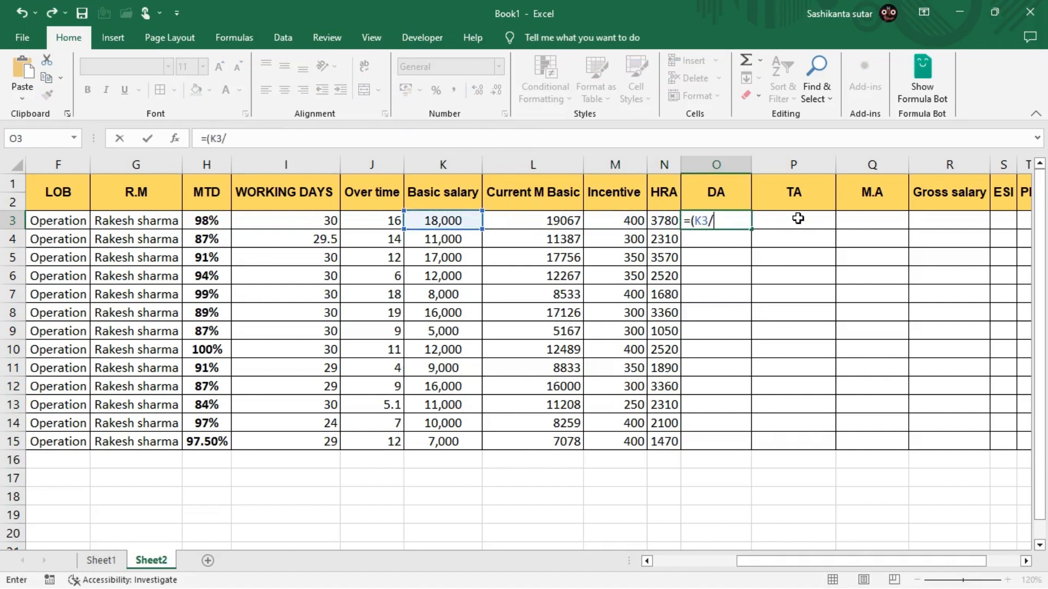
{"action": "type", "text": "2"}
{"action": "key", "text": "BackSpace"}
{"action": "type", "text": "12)/2"}
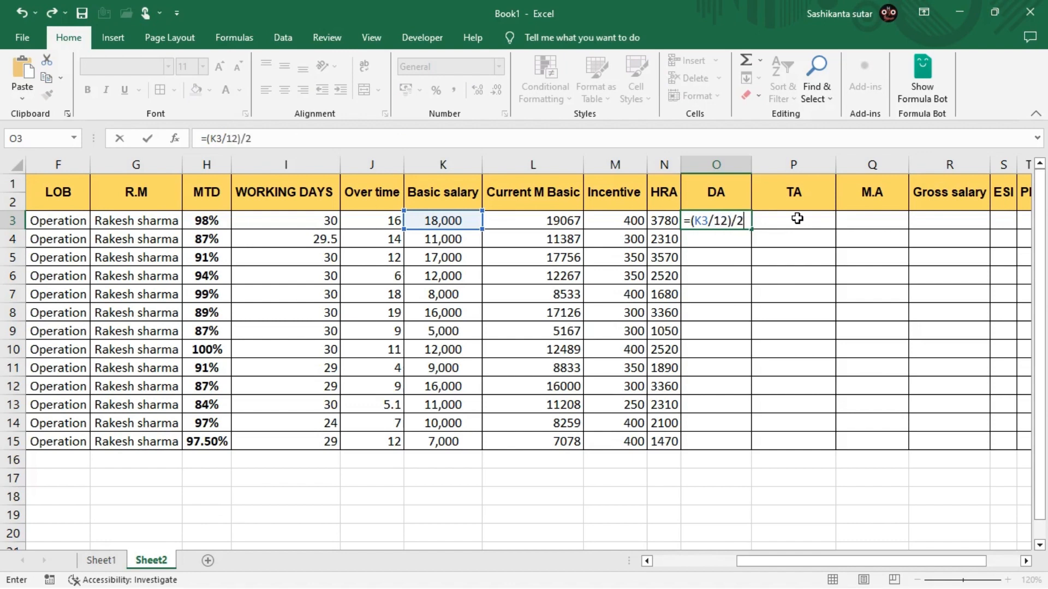
{"action": "key", "text": "Return"}
{"action": "key", "text": "Left"}
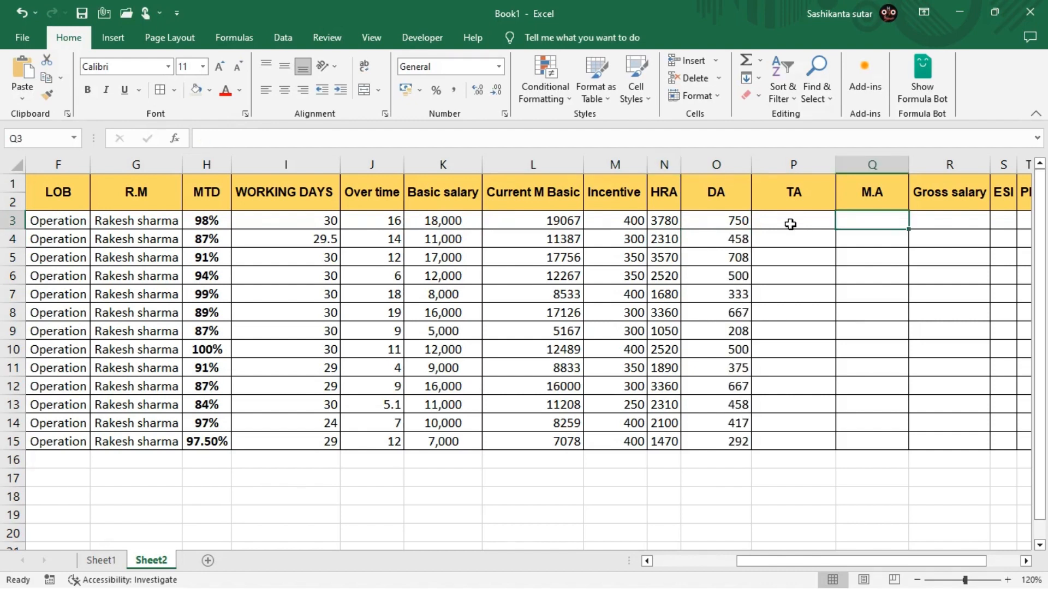
Look over the remaining salary columns from TA and M.A through Gross salary, ESI, PF and P TAX to Net salary.
{"action": "left_click", "coordinate": [790, 224]}
{"action": "key", "text": "Up"}
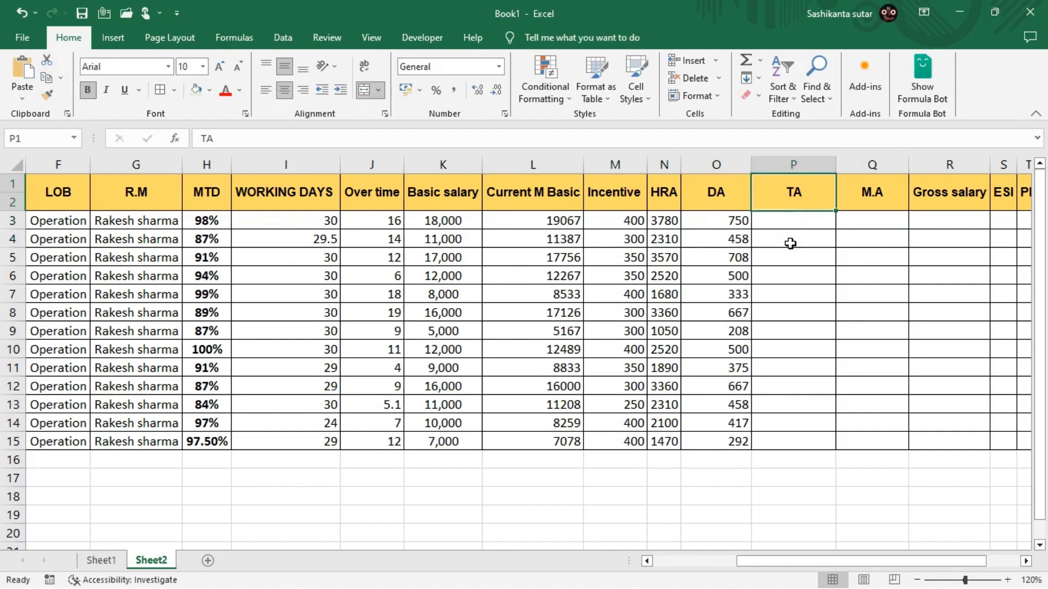
{"action": "left_click", "coordinate": [715, 514]}
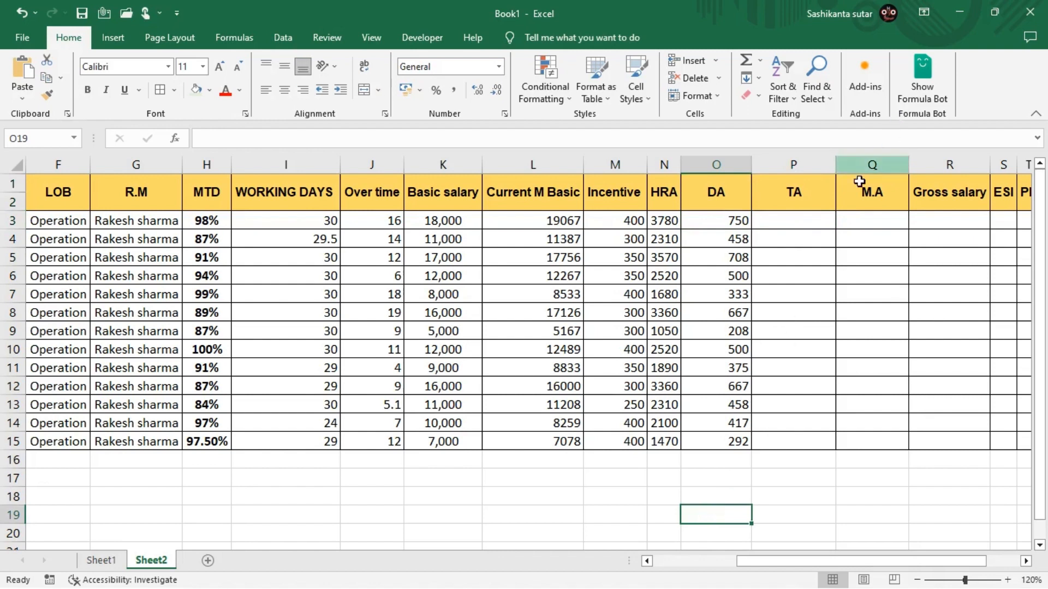
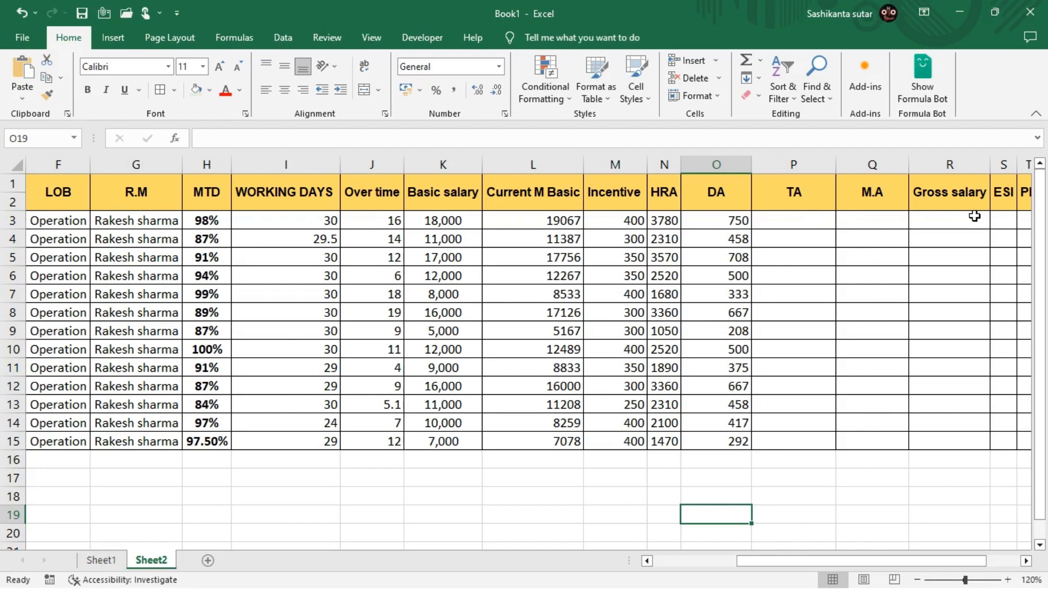
{"action": "left_click", "coordinate": [1007, 216]}
{"action": "key", "text": "Right"}
{"action": "key", "text": "Right"}
{"action": "key", "text": "Right"}
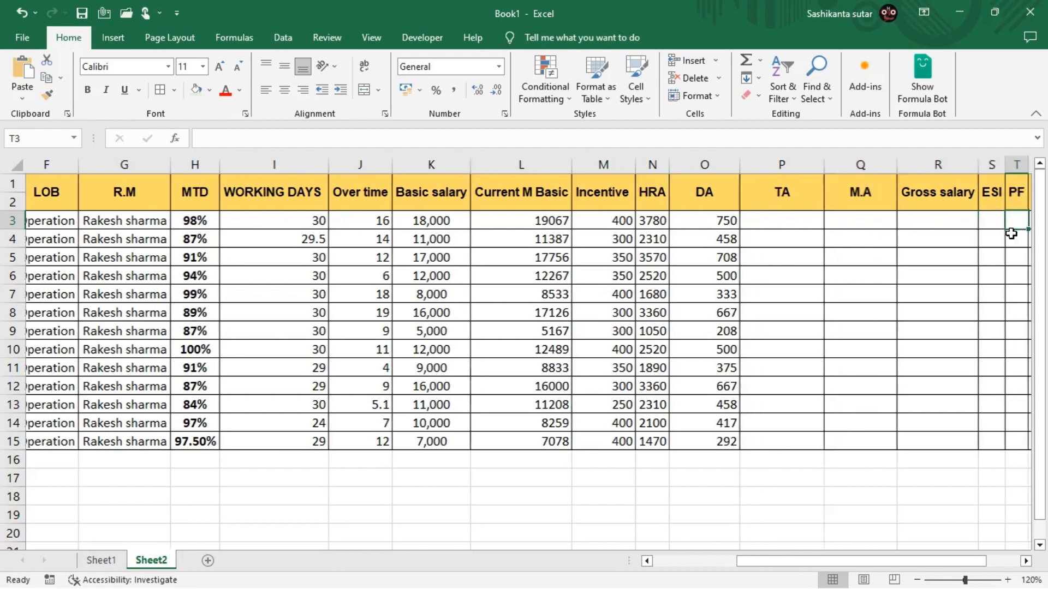
{"action": "key", "text": "Left"}
{"action": "key", "text": "Left"}
{"action": "key", "text": "Left"}
{"action": "key", "text": "Left"}
{"action": "key", "text": "Left"}
{"action": "key", "text": "Left"}
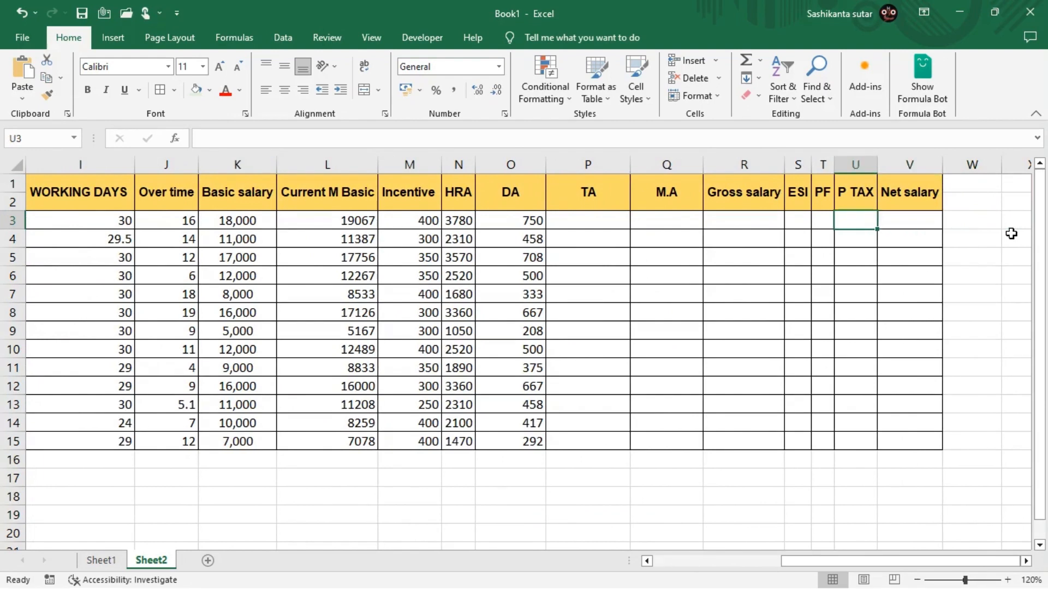
{"action": "key", "text": "Right"}
{"action": "key", "text": "Right"}
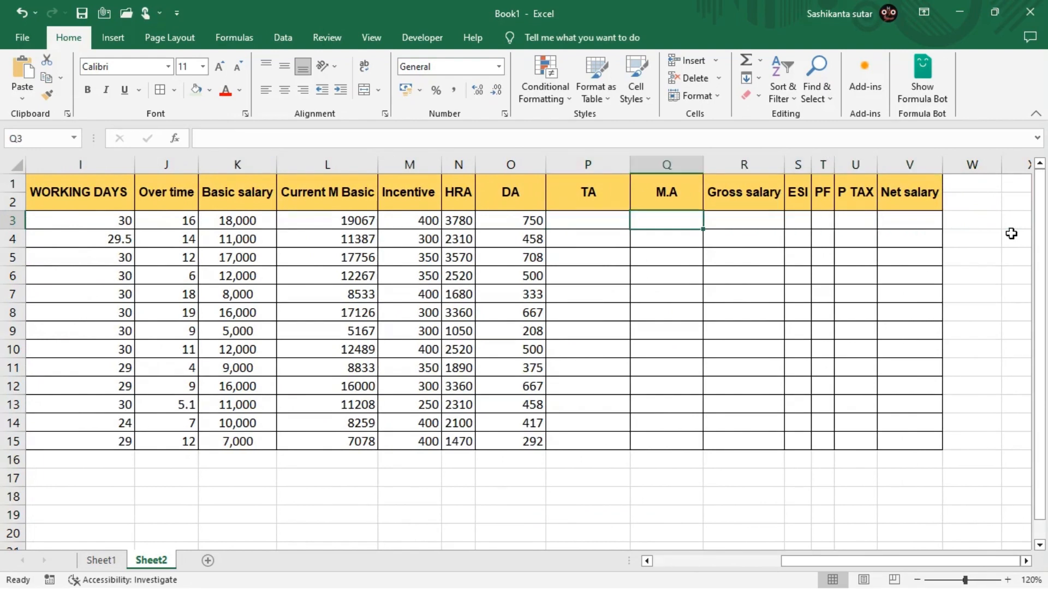
{"action": "key", "text": "Left"}
{"action": "key", "text": "Left"}
{"action": "key", "text": "Left"}
{"action": "key", "text": "Right"}
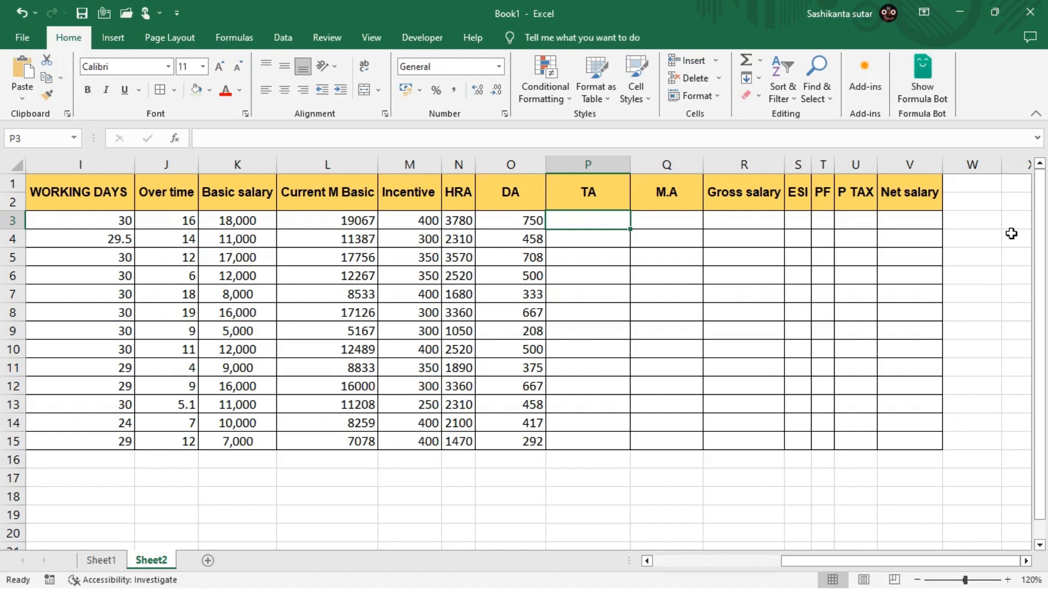
{"action": "key", "text": "Right"}
{"action": "key", "text": "Left"}
{"action": "key", "text": "Right"}
{"action": "key", "text": "Right"}
{"action": "key", "text": "Right"}
{"action": "key", "text": "Left"}
{"action": "key", "text": "Left"}
Enter the TA formula =9600/12 in P3.
{"action": "key", "text": "Down"}
{"action": "key", "text": "Left"}
{"action": "key", "text": "Up"}
{"action": "type", "text": "="}
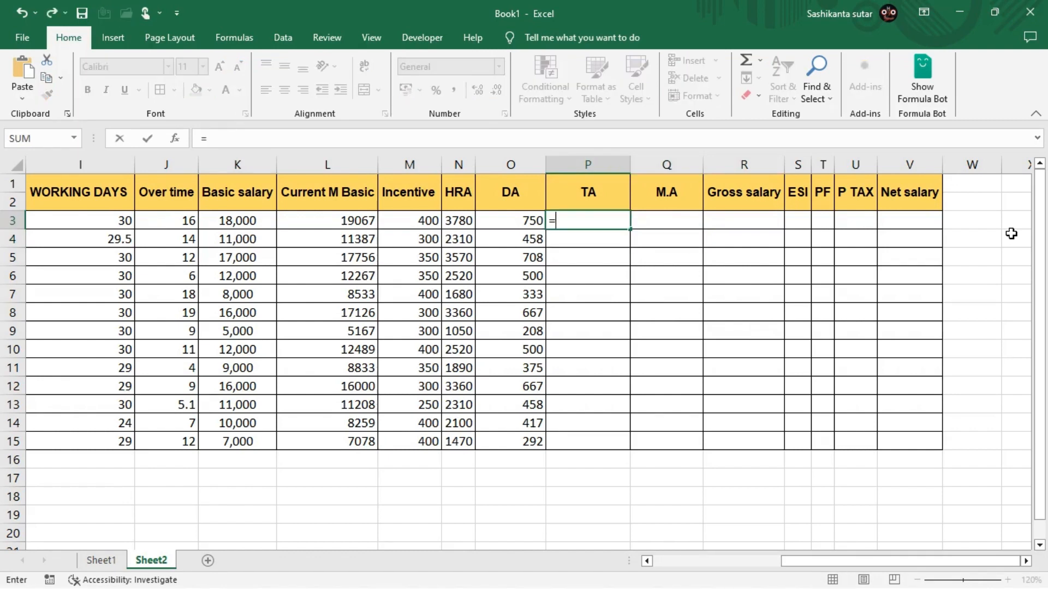
{"action": "type", "text": "9600/"}
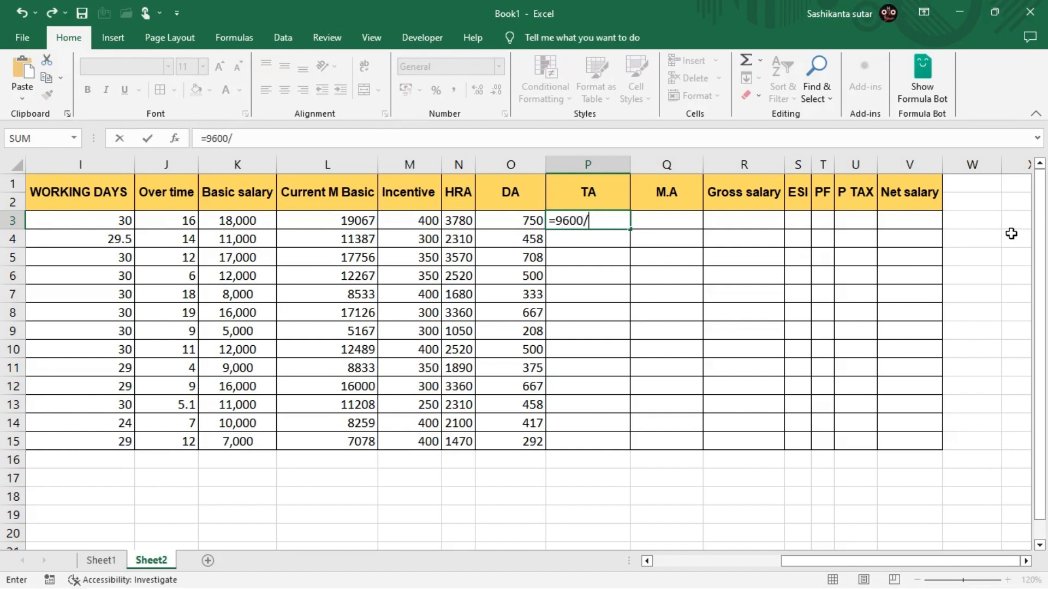
{"action": "type", "text": "12"}
{"action": "key", "text": "Return"}
Fill the TA formula down from P3 through P15.
{"action": "key", "text": "Up"}
{"action": "key", "text": "Left"}
{"action": "key", "text": "ctrl+Down"}
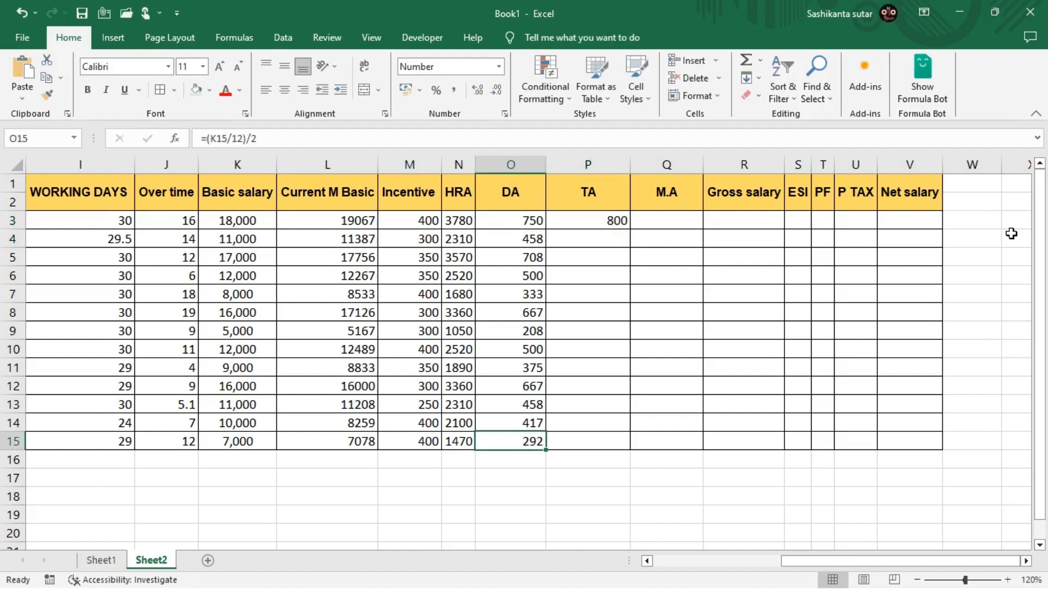
{"action": "key", "text": "Right"}
{"action": "key", "text": "ctrl+shift+Up"}
{"action": "key", "text": "ctrl+d"}
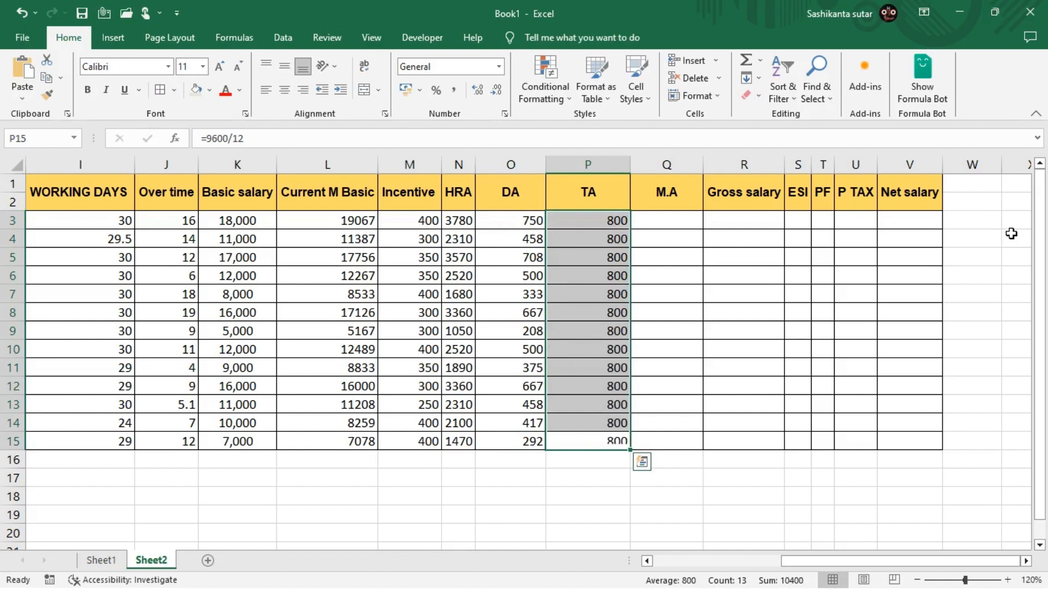
Enter the M.A formula =K3*5% in Q3, based on the basic salary.
{"action": "key", "text": "Right"}
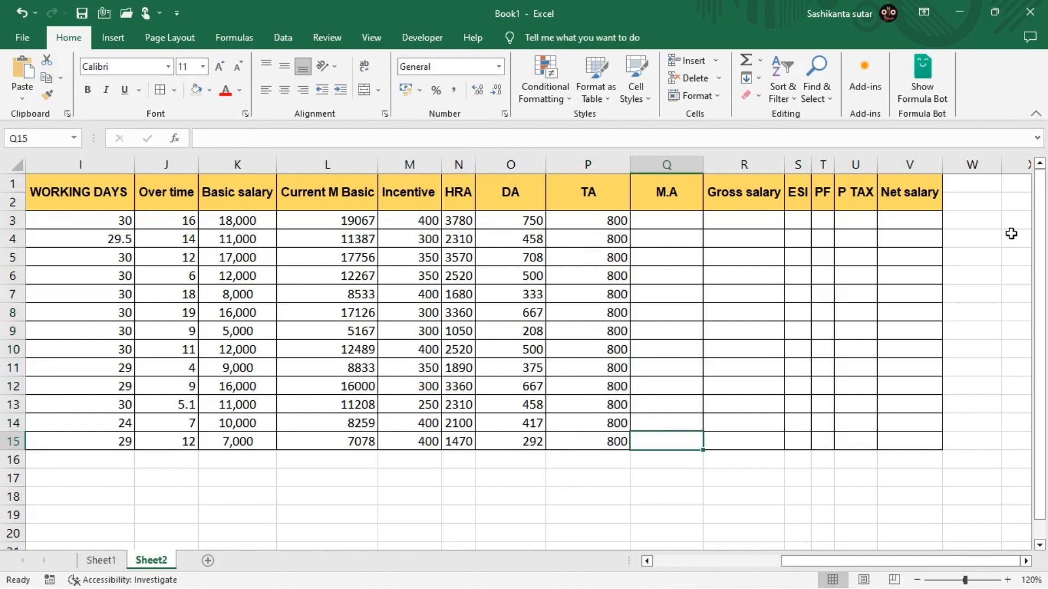
{"action": "key", "text": "Up"}
{"action": "key", "text": "Up"}
{"action": "key", "text": "Up"}
{"action": "key", "text": "Up"}
{"action": "key", "text": "Up"}
{"action": "key", "text": "Up"}
{"action": "key", "text": "Up"}
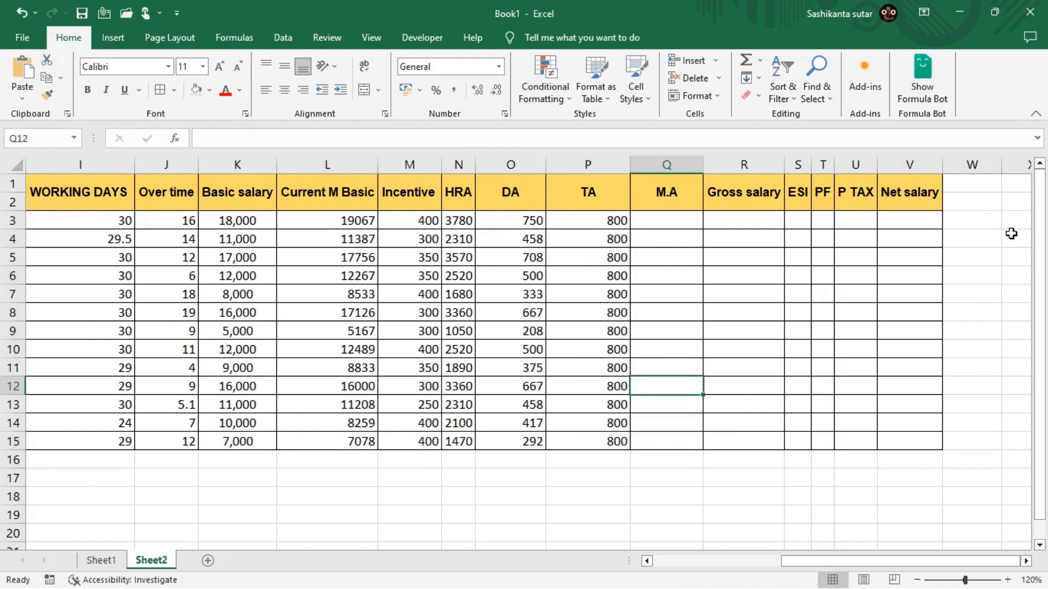
{"action": "key", "text": "ctrl+Up"}
{"action": "key", "text": "Down"}
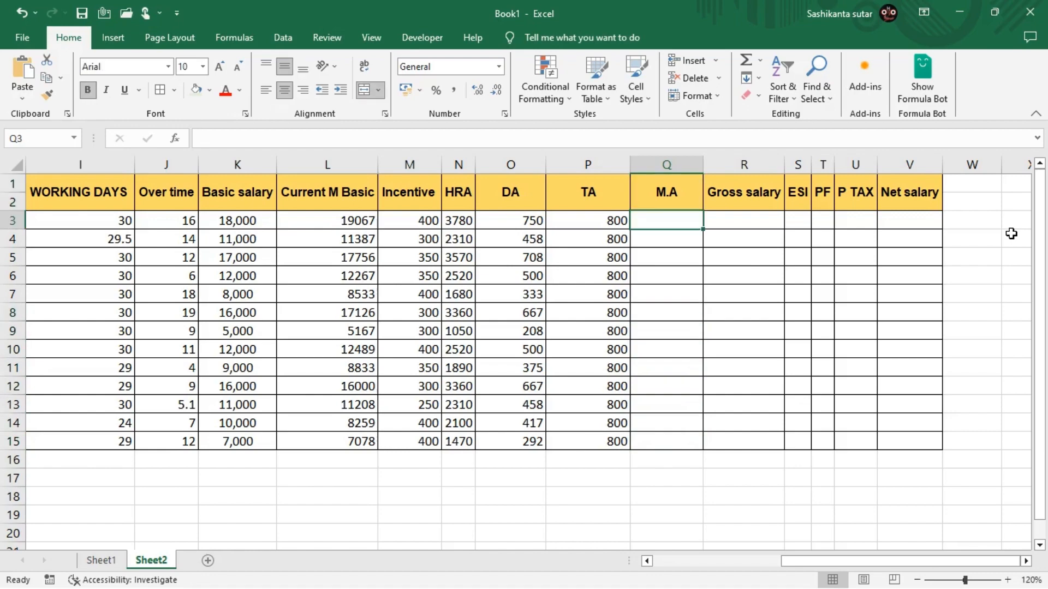
{"action": "type", "text": "="}
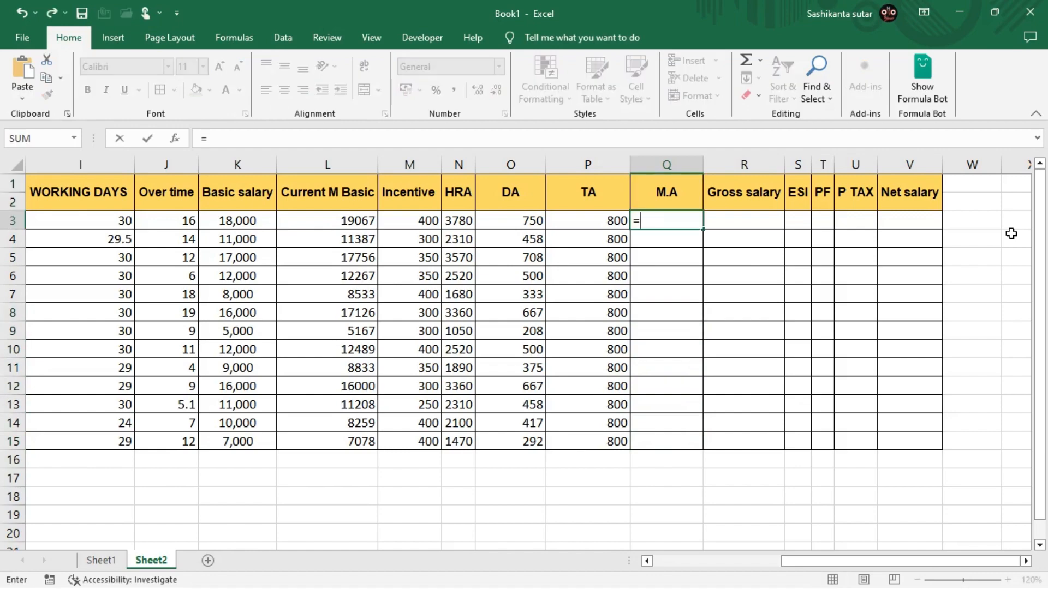
{"action": "key", "text": "Left"}
{"action": "key", "text": "Left"}
{"action": "key", "text": "Left"}
{"action": "key", "text": "Left"}
{"action": "key", "text": "Left"}
{"action": "key", "text": "Left"}
{"action": "key", "text": "Left"}
{"action": "key", "text": "Left"}
{"action": "key", "text": "Left"}
{"action": "key", "text": "Left"}
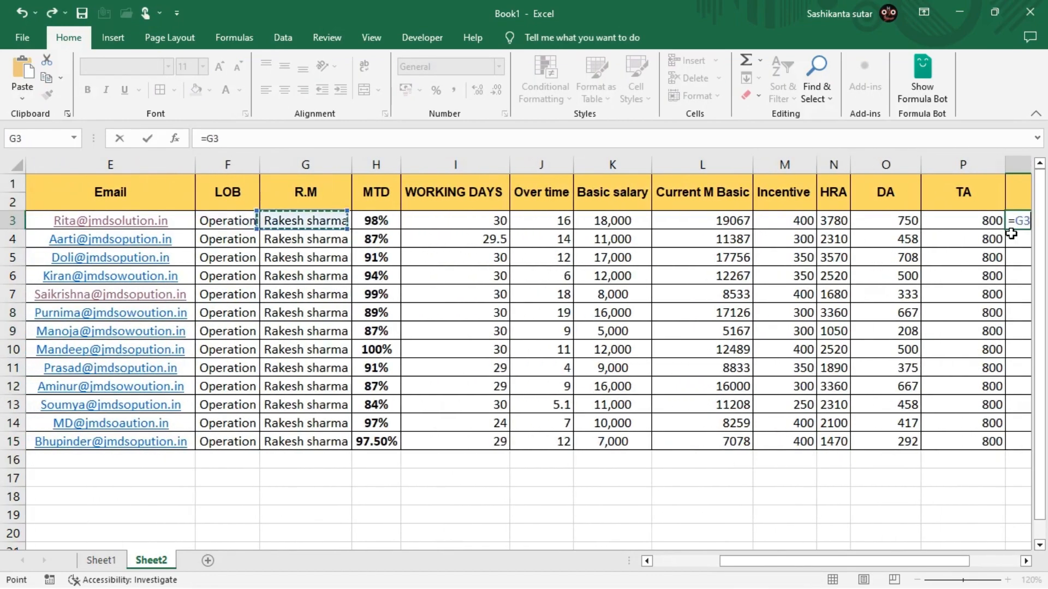
{"action": "key", "text": "Right"}
{"action": "key", "text": "Right"}
{"action": "key", "text": "Right"}
{"action": "key", "text": "Right"}
{"action": "key", "text": "Right"}
{"action": "key", "text": "Left"}
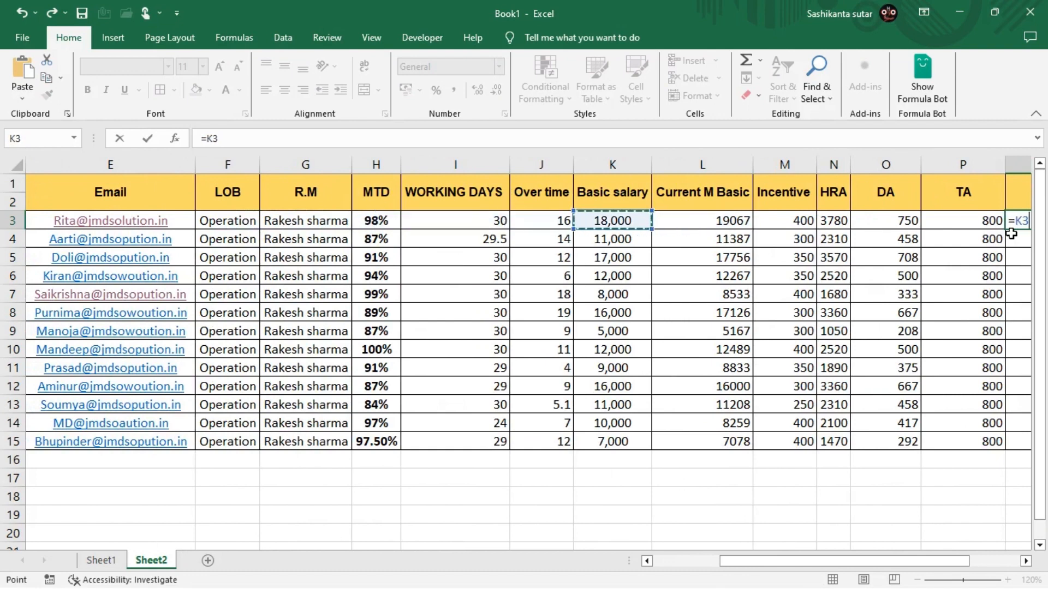
{"action": "type", "text": "*"}
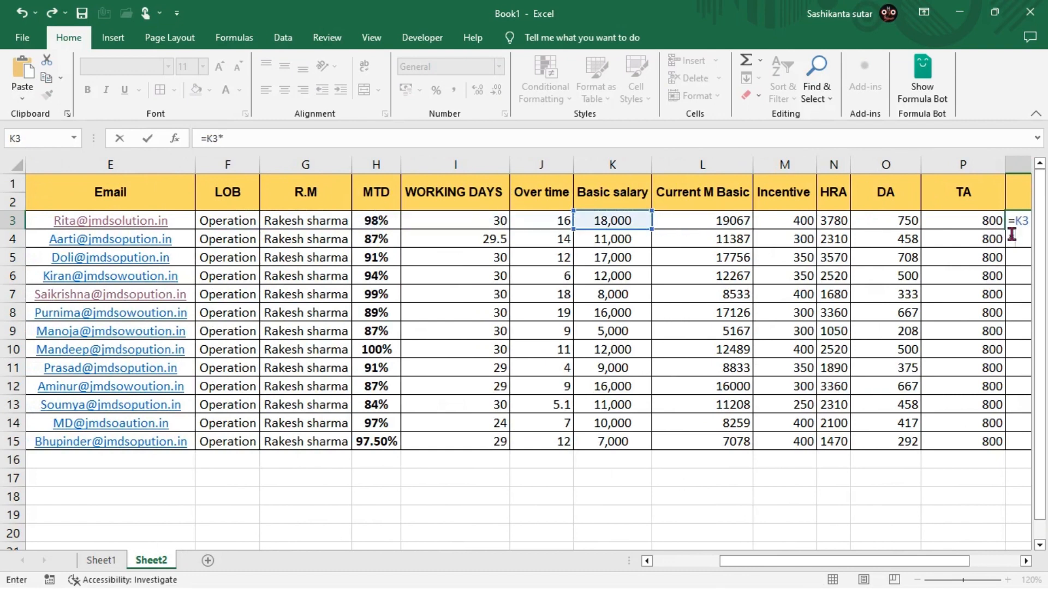
{"action": "type", "text": "5"}
{"action": "key", "text": "Return"}
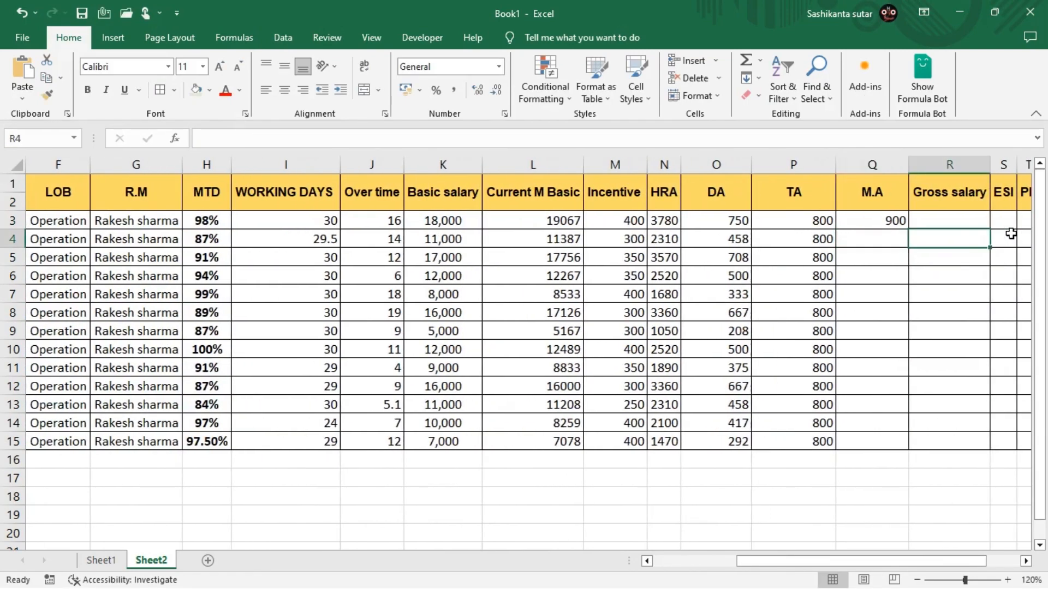
Fill the M.A formula down from Q3 through Q15.
{"action": "key", "text": "Left"}
{"action": "key", "text": "ctrl+Down"}
{"action": "key", "text": "Right"}
{"action": "key", "text": "ctrl+shift+Up"}
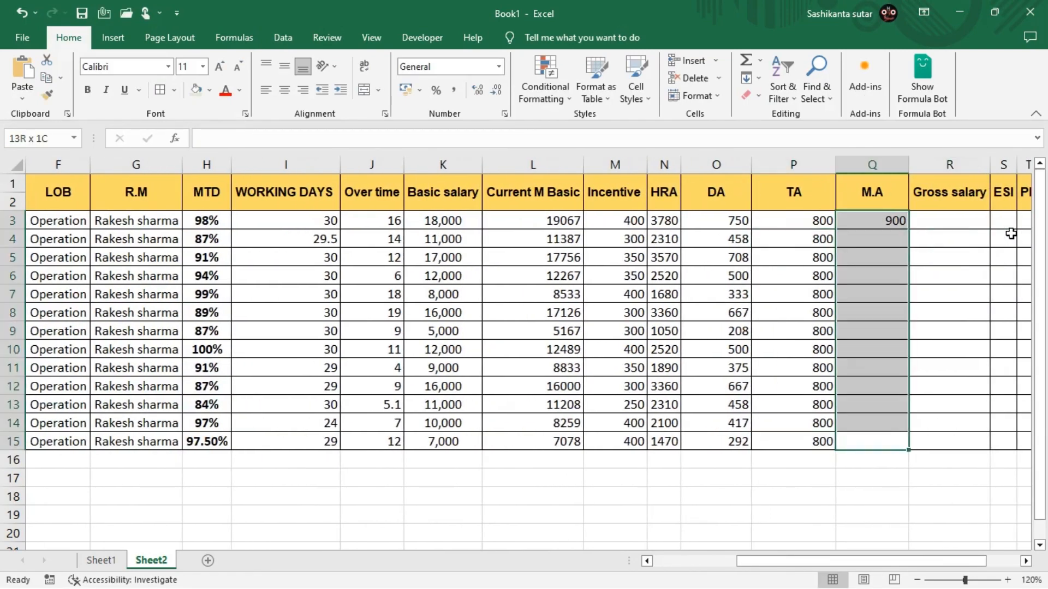
{"action": "key", "text": "ctrl+d"}
Review the basic salary and the incentive, HRA, DA and TA formulas in the first employee rows.
{"action": "key", "text": "Left"}
{"action": "key", "text": "Left"}
{"action": "key", "text": "Left"}
{"action": "key", "text": "Left"}
{"action": "key", "text": "Left"}
{"action": "key", "text": "Left"}
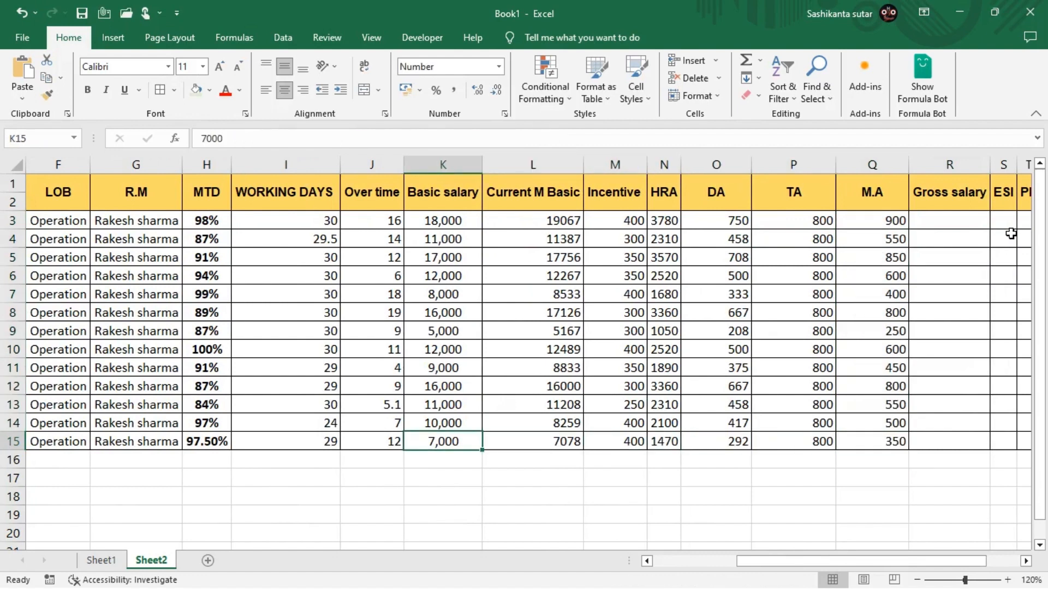
{"action": "key", "text": "Up"}
{"action": "key", "text": "Up"}
{"action": "key", "text": "Up"}
{"action": "key", "text": "Up"}
{"action": "key", "text": "Up"}
{"action": "key", "text": "Up"}
{"action": "key", "text": "Up"}
{"action": "key", "text": "Up"}
{"action": "key", "text": "Up"}
{"action": "key", "text": "Up"}
{"action": "key", "text": "Up"}
{"action": "key", "text": "Right"}
{"action": "key", "text": "Right"}
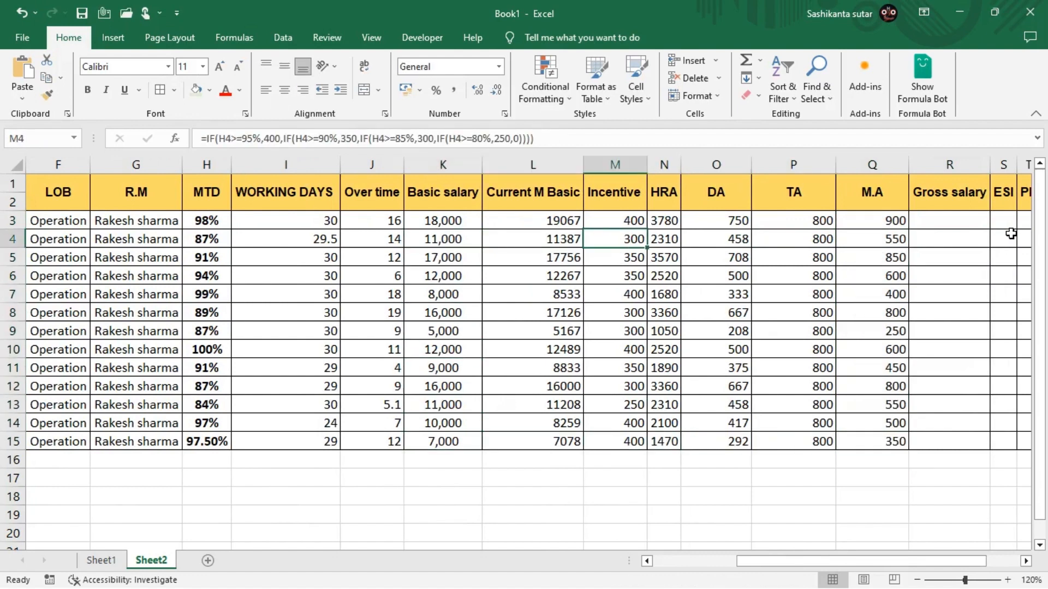
{"action": "key", "text": "Up"}
{"action": "key", "text": "Right"}
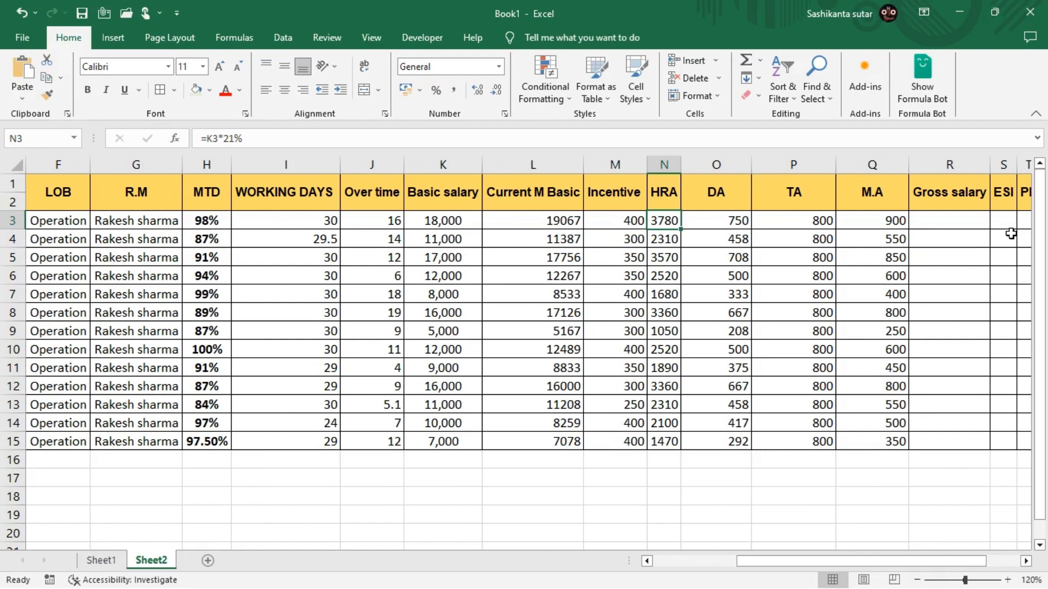
{"action": "key", "text": "Right"}
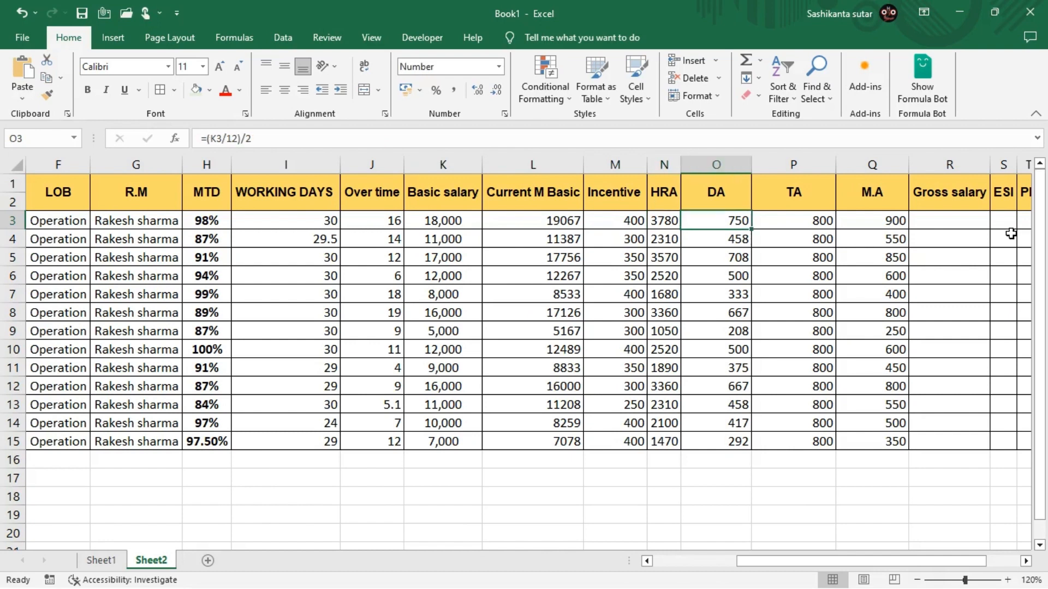
{"action": "key", "text": "Right"}
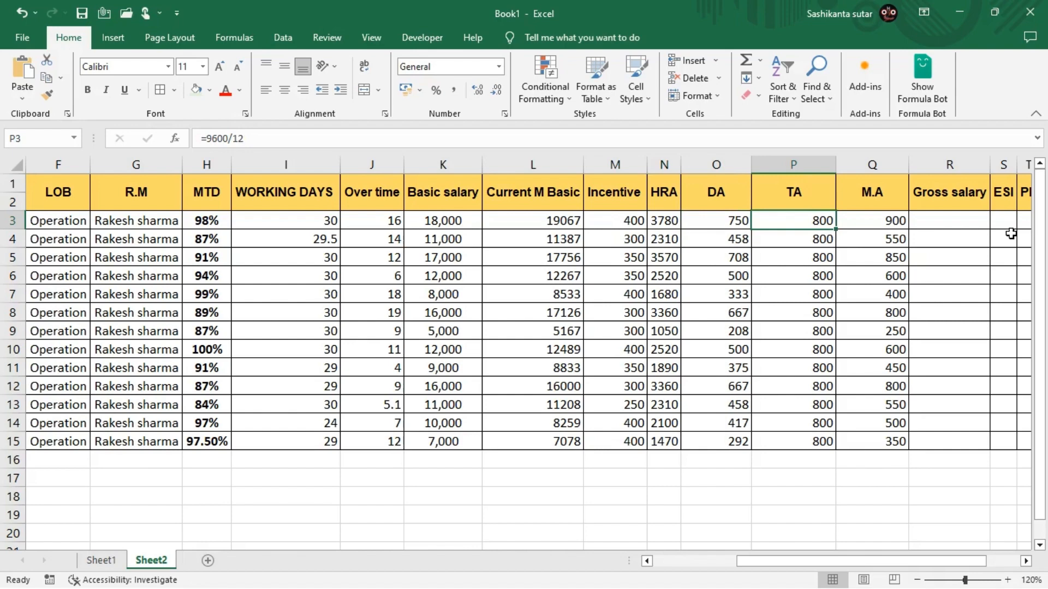
Look over the Gross salary, ESI, PF and P TAX columns in row 3 and select R3.
{"action": "key", "text": "Right"}
{"action": "key", "text": "Right"}
{"action": "key", "text": "Right"}
{"action": "key", "text": "Right"}
{"action": "key", "text": "Right"}
{"action": "key", "text": "Right"}
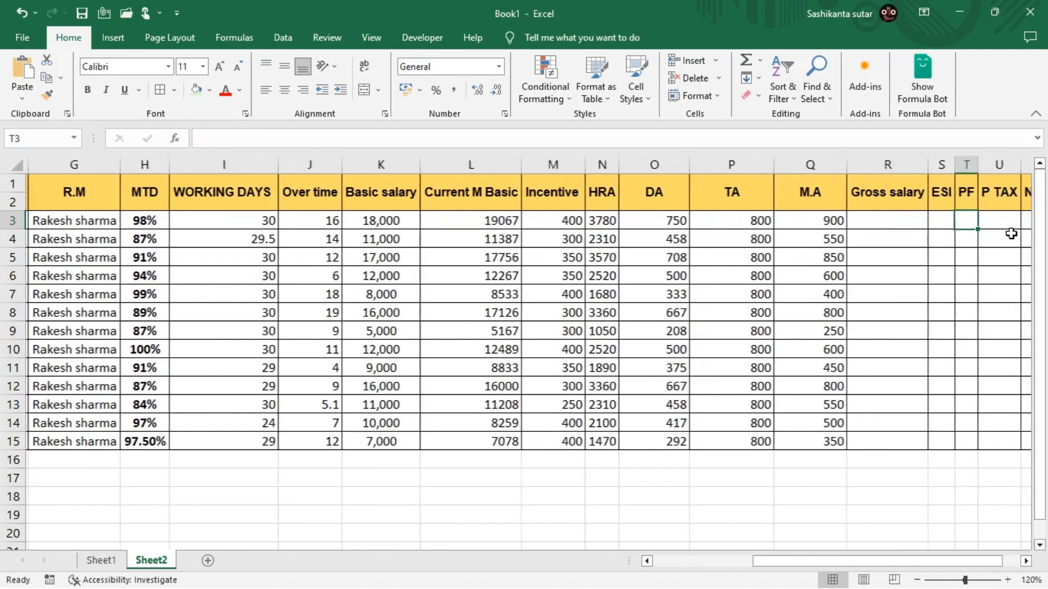
{"action": "key", "text": "Left"}
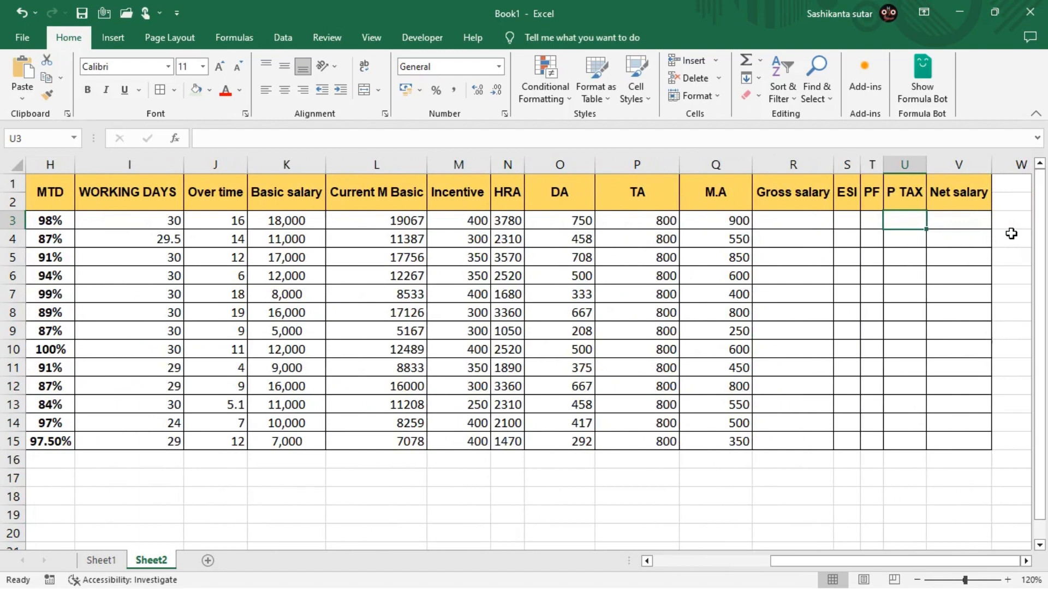
{"action": "key", "text": "Left"}
{"action": "key", "text": "Left"}
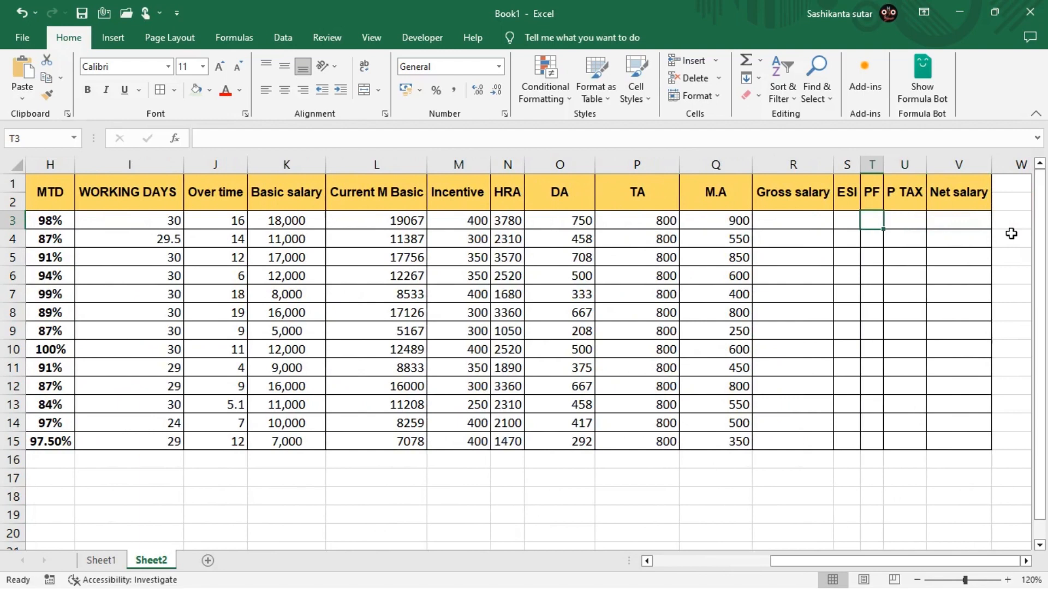
{"action": "key", "text": "Left"}
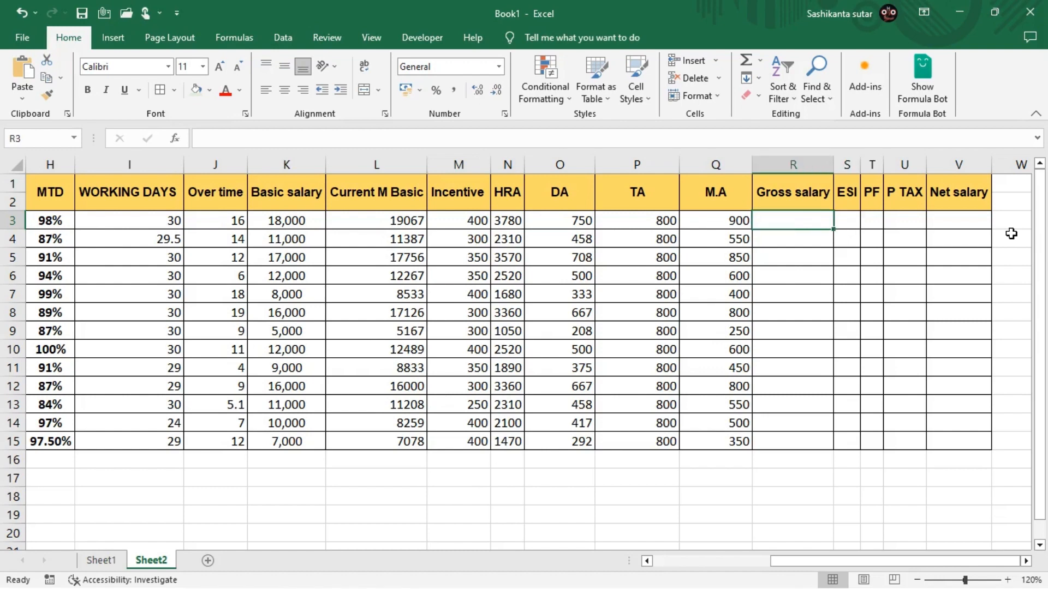
Enter the gross salary formula =SUM(L3:Q3) in R3, adding the current basic and all allowances.
{"action": "type", "text": "=SUM("}
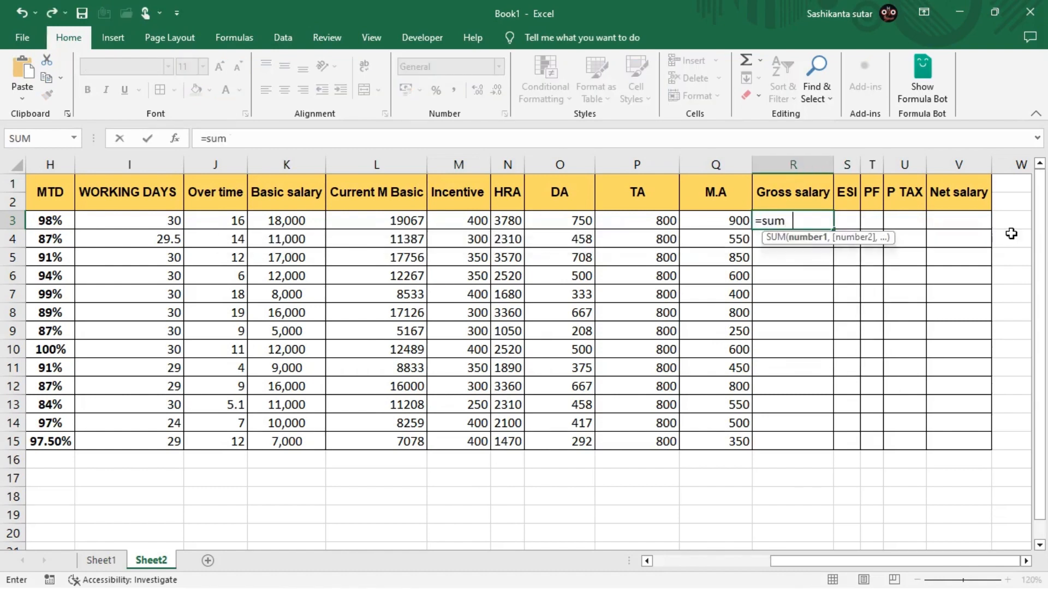
{"action": "key", "text": "Left"}
{"action": "key", "text": "Left"}
{"action": "key", "text": "Left"}
{"action": "key", "text": "Left"}
{"action": "key", "text": "Left"}
{"action": "key", "text": "Left"}
{"action": "key", "text": "Left"}
{"action": "key", "text": "Left"}
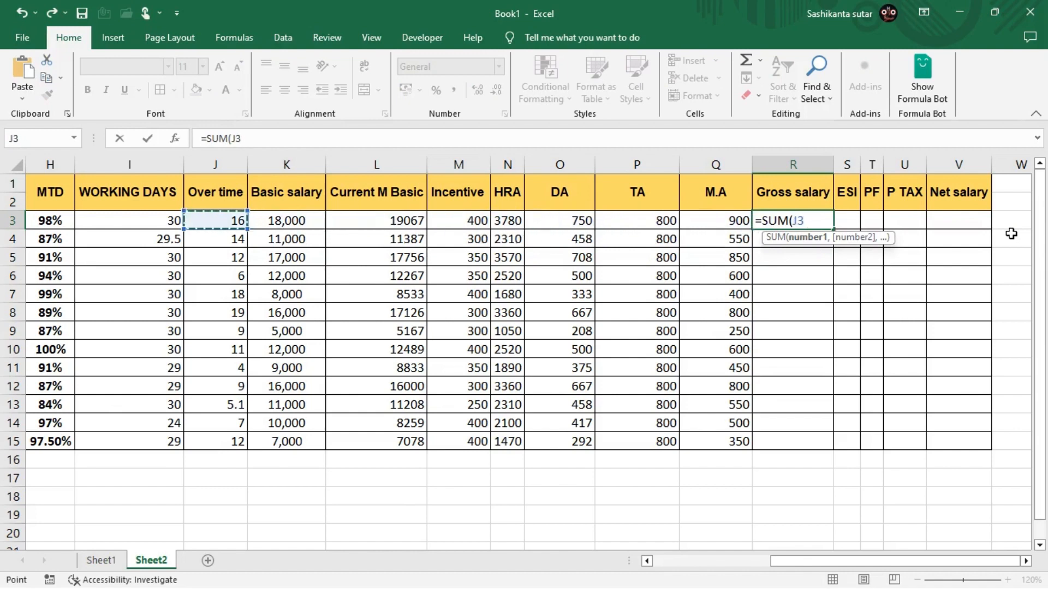
{"action": "key", "text": "Right"}
{"action": "key", "text": "Right"}
{"action": "key", "text": "shift+Right"}
{"action": "key", "text": "shift+Right"}
{"action": "key", "text": "shift+Right"}
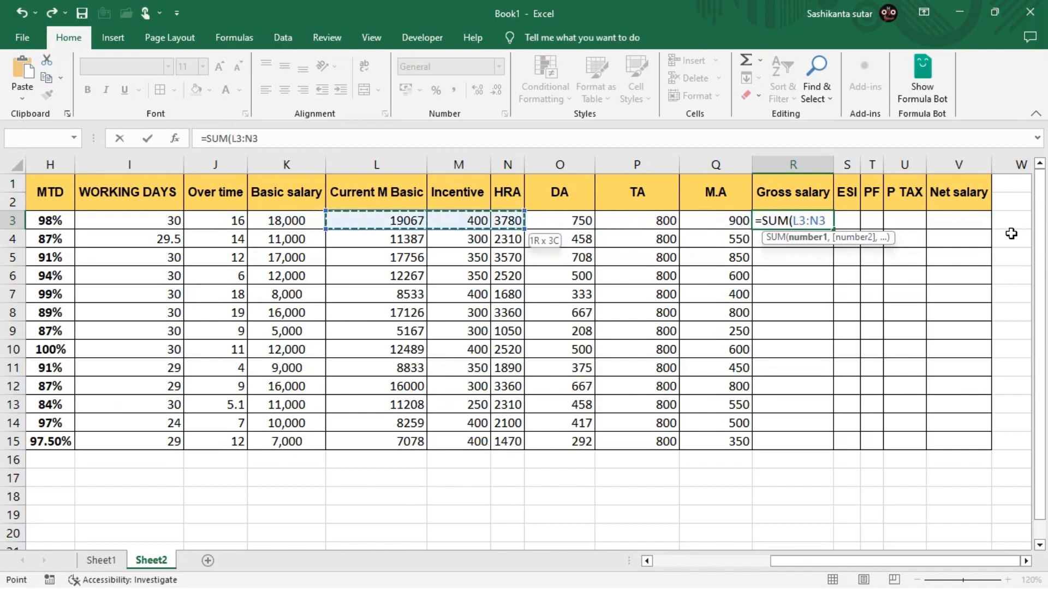
{"action": "key", "text": "shift+Right"}
{"action": "key", "text": "shift+Right"}
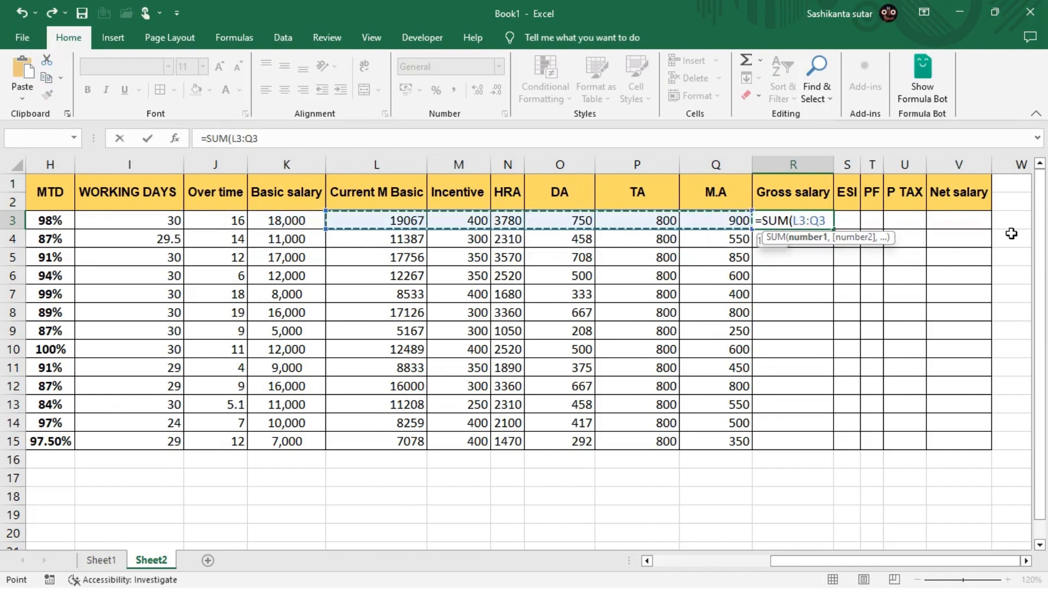
{"action": "key", "text": "Return"}
Fill the gross salary formula down from R3 through R15.
{"action": "key", "text": "Left"}
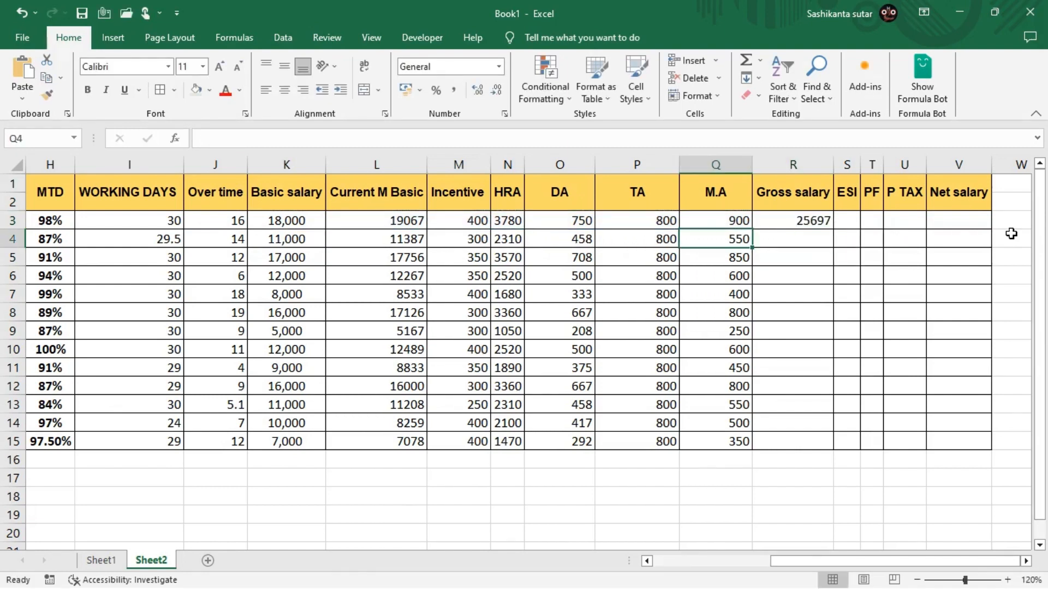
{"action": "key", "text": "ctrl+Down"}
{"action": "key", "text": "Right"}
{"action": "key", "text": "ctrl+shift+Up"}
{"action": "key", "text": "ctrl+d"}
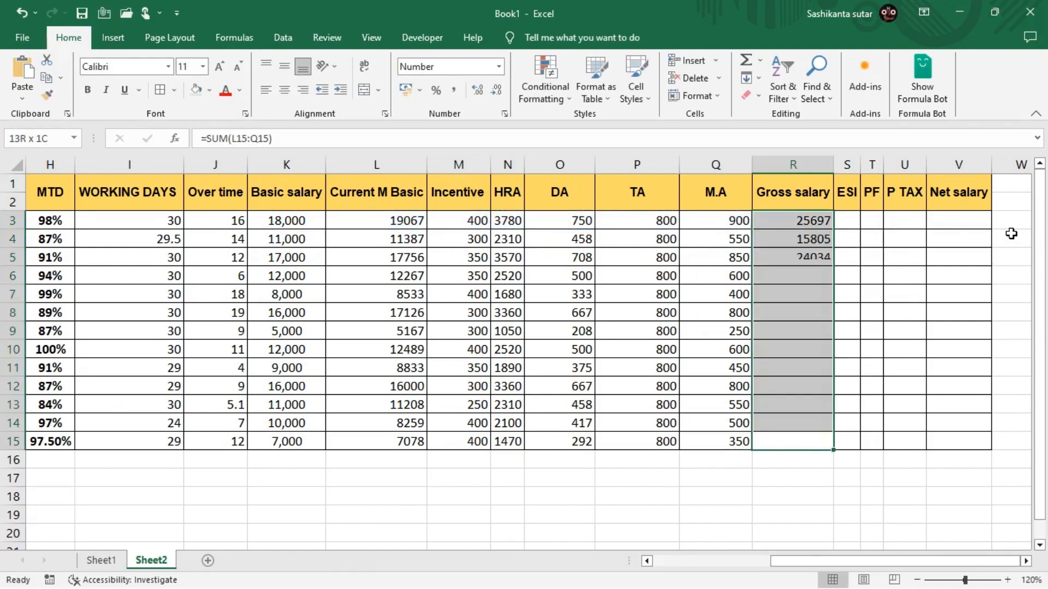
Check the filled Gross salary formulas between R15 and R3.
{"action": "key", "text": "Right"}
{"action": "key", "text": "Left"}
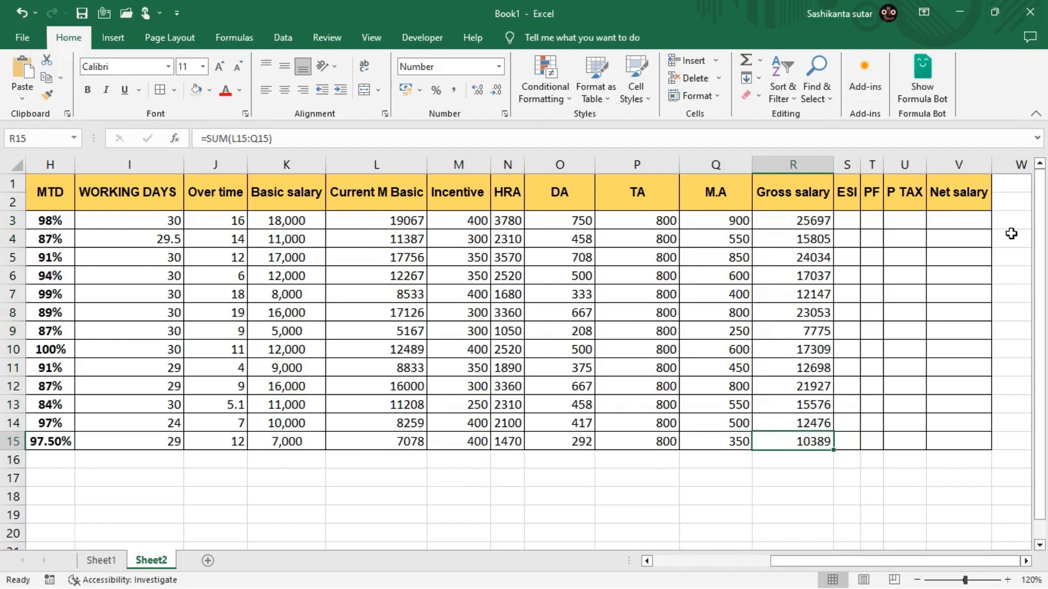
{"action": "key", "text": "Up"}
{"action": "key", "text": "Up"}
{"action": "key", "text": "Up"}
{"action": "key", "text": "Up"}
{"action": "key", "text": "Up"}
{"action": "key", "text": "Up"}
{"action": "key", "text": "Up"}
{"action": "key", "text": "Up"}
{"action": "key", "text": "Up"}
{"action": "key", "text": "Up"}
{"action": "key", "text": "Up"}
{"action": "key", "text": "Up"}
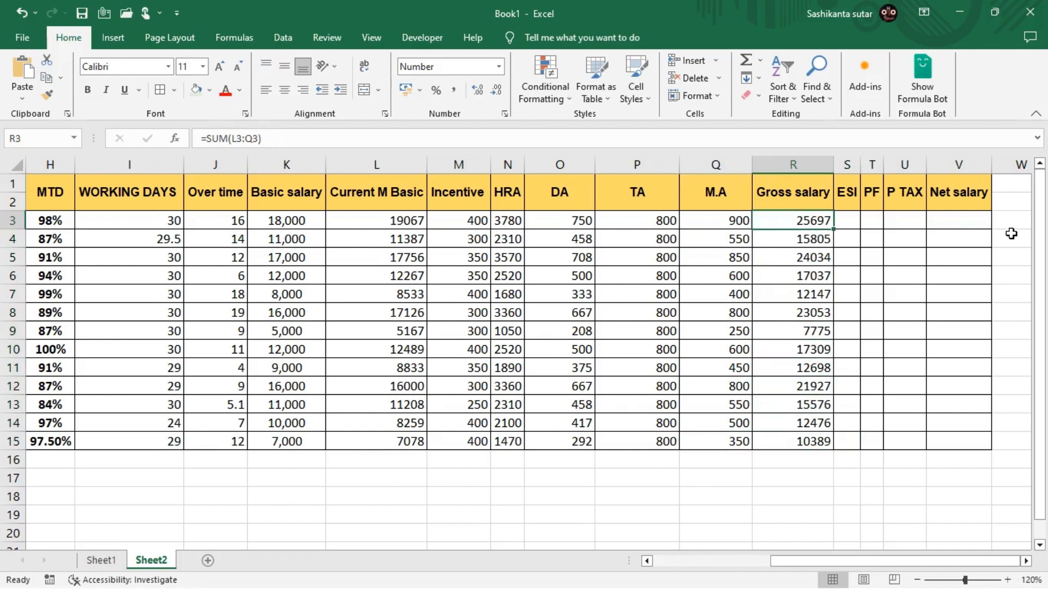
{"action": "key", "text": "Down"}
{"action": "key", "text": "Down"}
{"action": "key", "text": "Down"}
{"action": "key", "text": "Up"}
{"action": "key", "text": "Up"}
{"action": "key", "text": "Up"}
{"action": "key", "text": "Up"}
Enter the ESI formula =K3*2 in S3, referencing the basic salary.
{"action": "key", "text": "Right"}
{"action": "key", "text": "Down"}
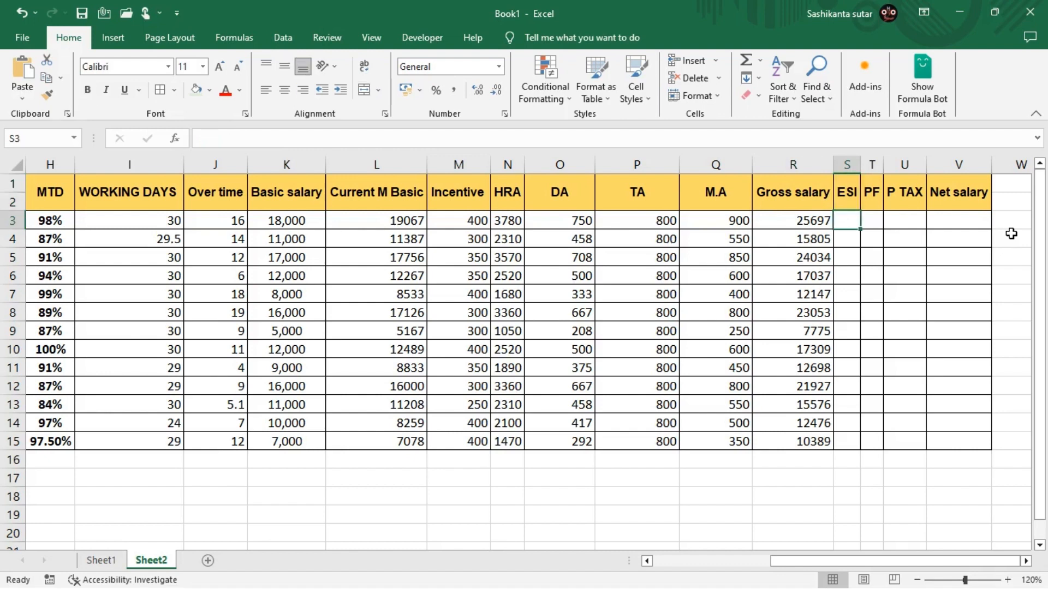
{"action": "key", "text": "Right"}
{"action": "key", "text": "Left"}
{"action": "key", "text": "Left"}
{"action": "key", "text": "Right"}
{"action": "type", "text": "="}
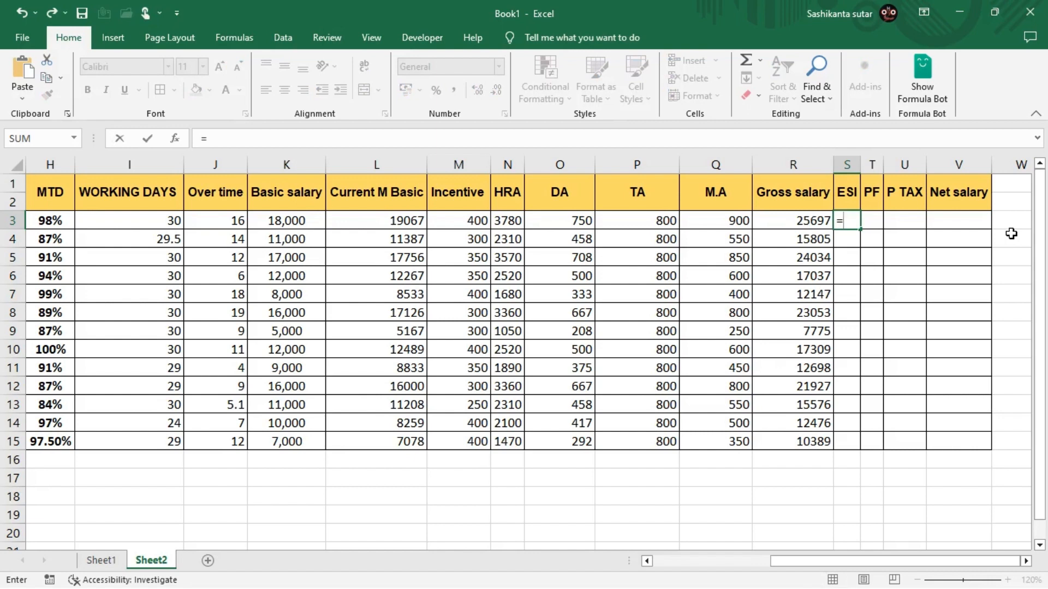
{"action": "key", "text": "Left"}
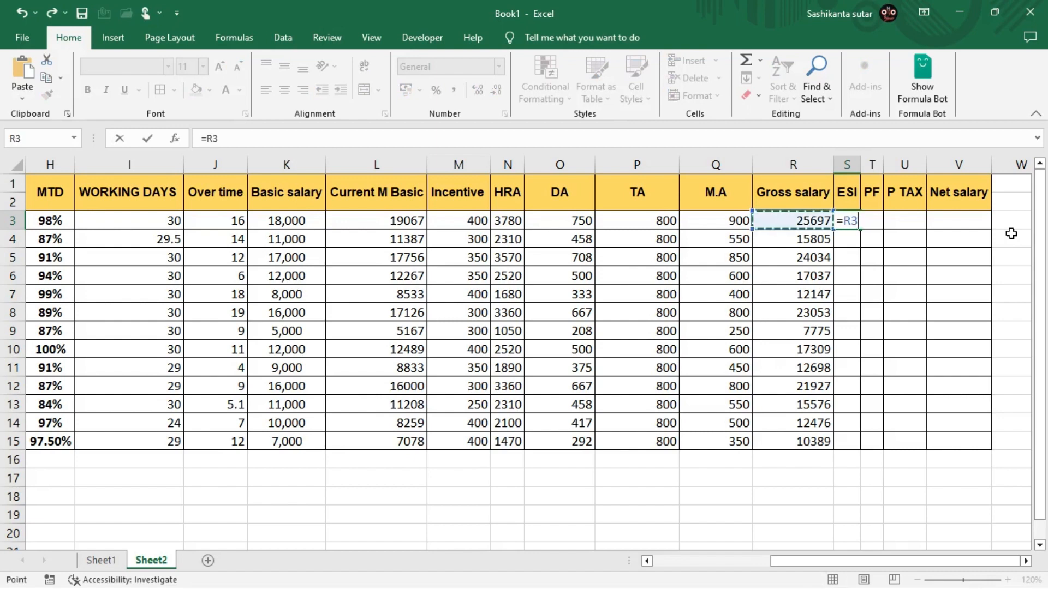
{"action": "key", "text": "Left"}
{"action": "key", "text": "Left"}
{"action": "key", "text": "Left"}
{"action": "key", "text": "Left"}
{"action": "key", "text": "Left"}
{"action": "key", "text": "Left"}
{"action": "key", "text": "Left"}
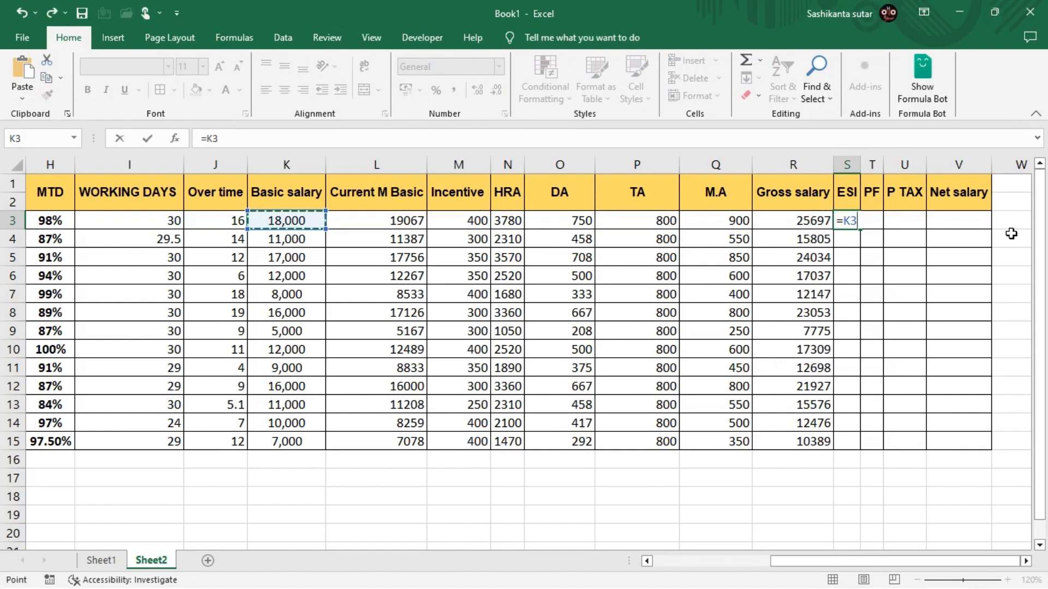
{"action": "type", "text": "*2"}
{"action": "key", "text": "ctrl+Return"}
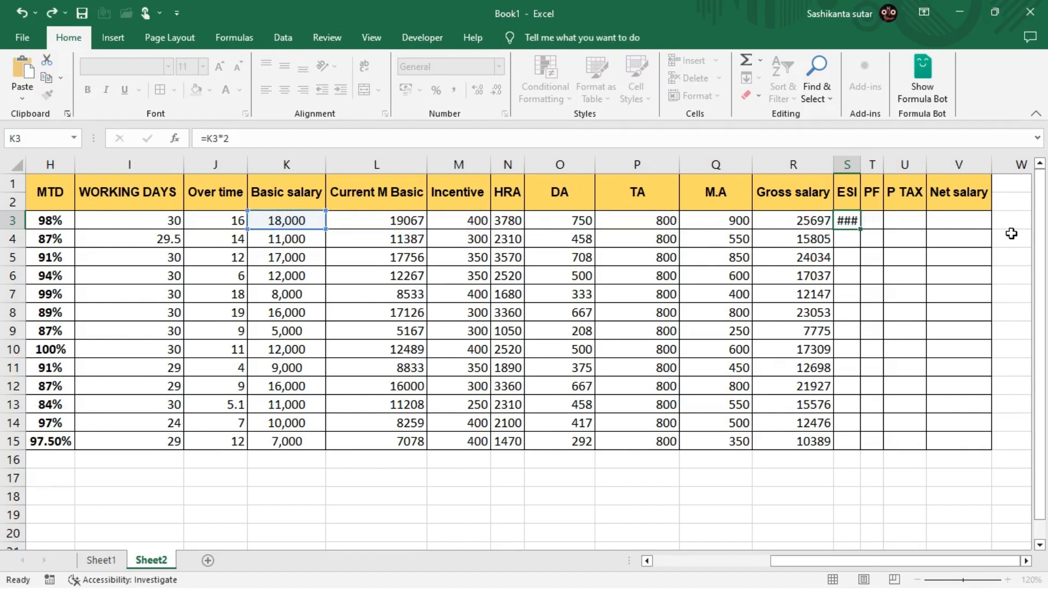
{"action": "key", "text": "Return"}
{"action": "key", "text": "Up"}
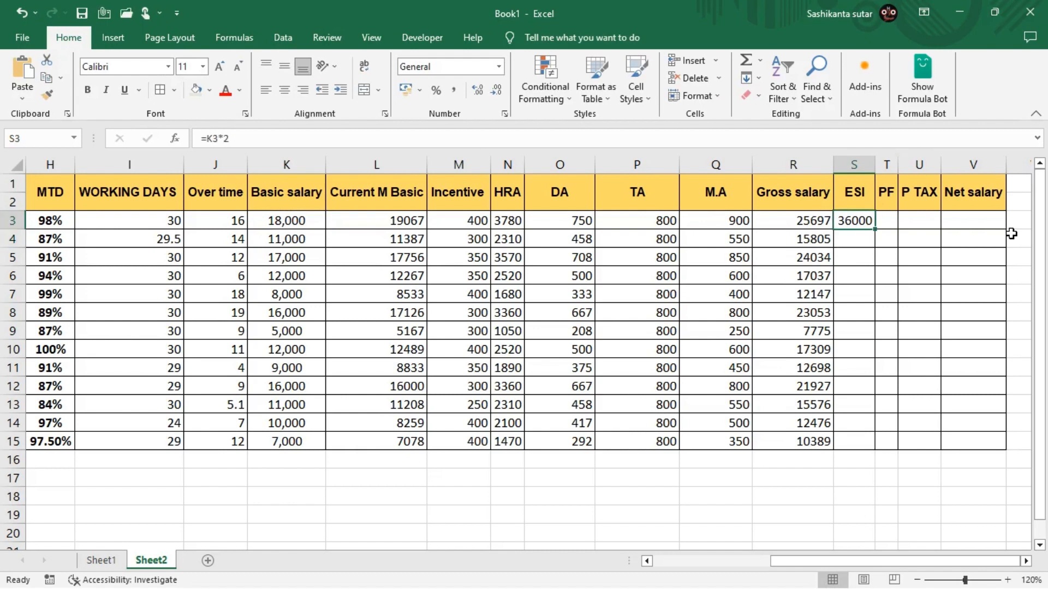
Correct the ESI formula in S3 to =K3*2% so it takes 2 percent of the basic salary.
{"action": "left_click", "coordinate": [267, 138]}
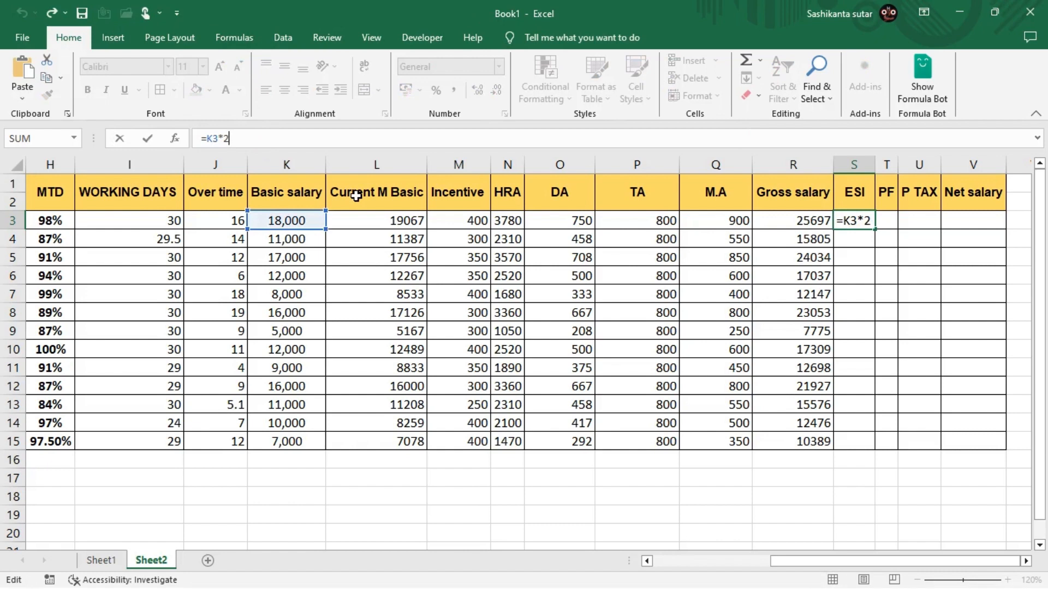
{"action": "type", "text": "%"}
{"action": "key", "text": "Return"}
Fill the ESI formula down from S3 through S15.
{"action": "key", "text": "Left"}
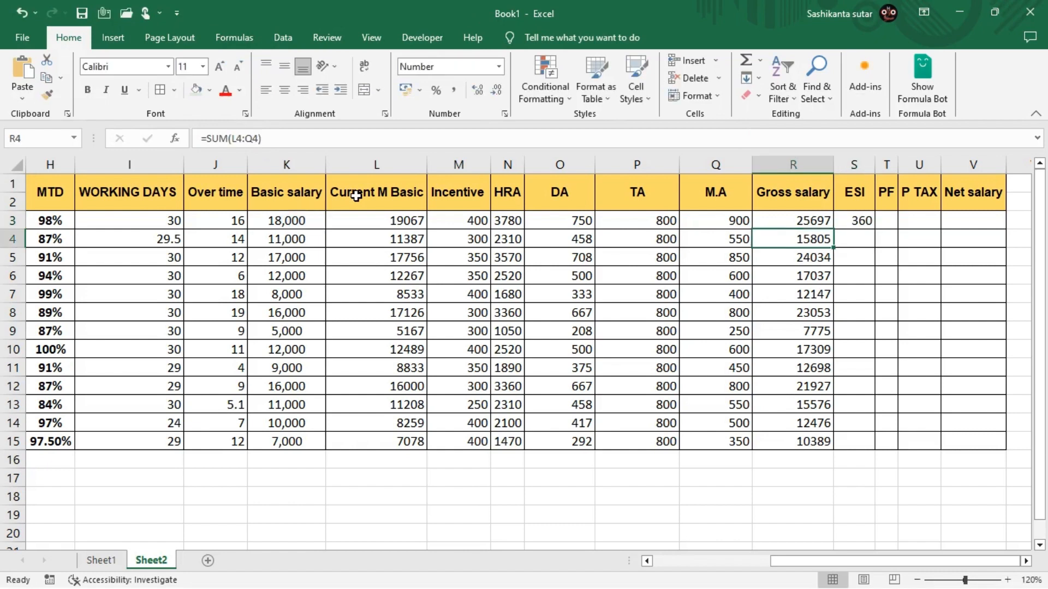
{"action": "key", "text": "ctrl+Down"}
{"action": "key", "text": "Right"}
{"action": "key", "text": "ctrl+shift+Up"}
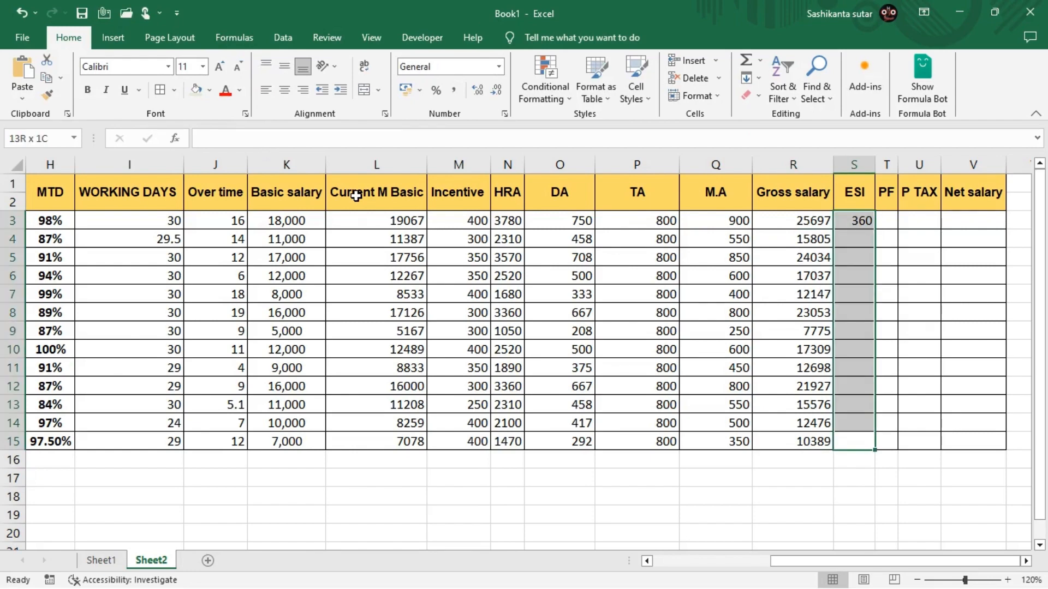
{"action": "key", "text": "ctrl+d"}
{"action": "key", "text": "Right"}
{"action": "key", "text": "Left"}
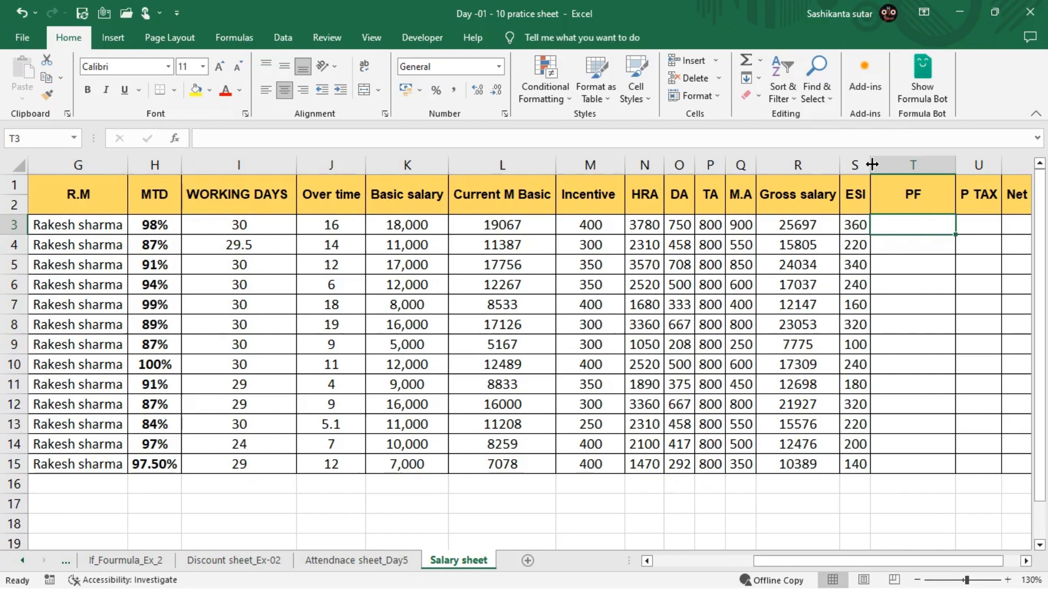
Enter the PF formula =IF(K3>=15000,1800,K3*12%) in T3, accepting the proposed removal of the extra closing parenthesis.
{"action": "type", "text": "=if"}
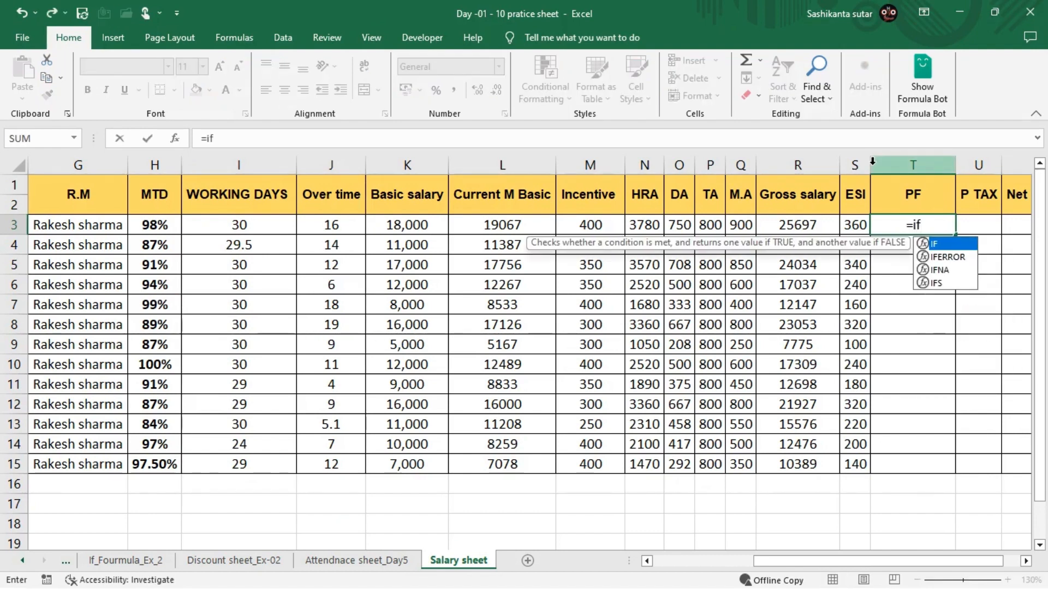
{"action": "key", "text": "Tab"}
{"action": "key", "text": "Left"}
{"action": "key", "text": "Left"}
{"action": "key", "text": "Left"}
{"action": "key", "text": "Left"}
{"action": "key", "text": "Left"}
{"action": "key", "text": "Left"}
{"action": "key", "text": "Left"}
{"action": "key", "text": "Left"}
{"action": "key", "text": "Left"}
{"action": "key", "text": "Left"}
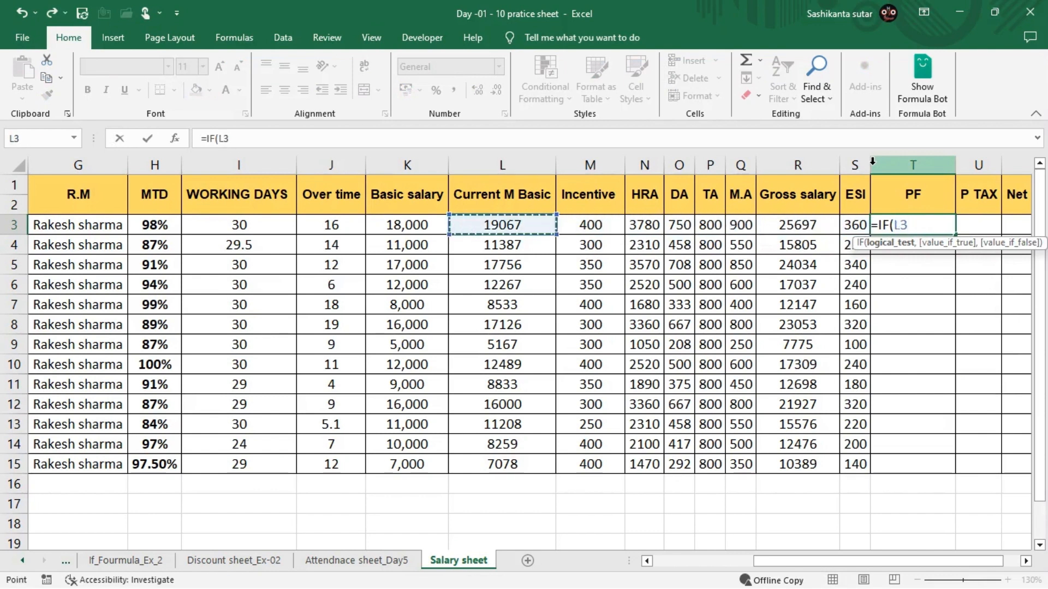
{"action": "key", "text": "Right"}
{"action": "type", "text": ">"}
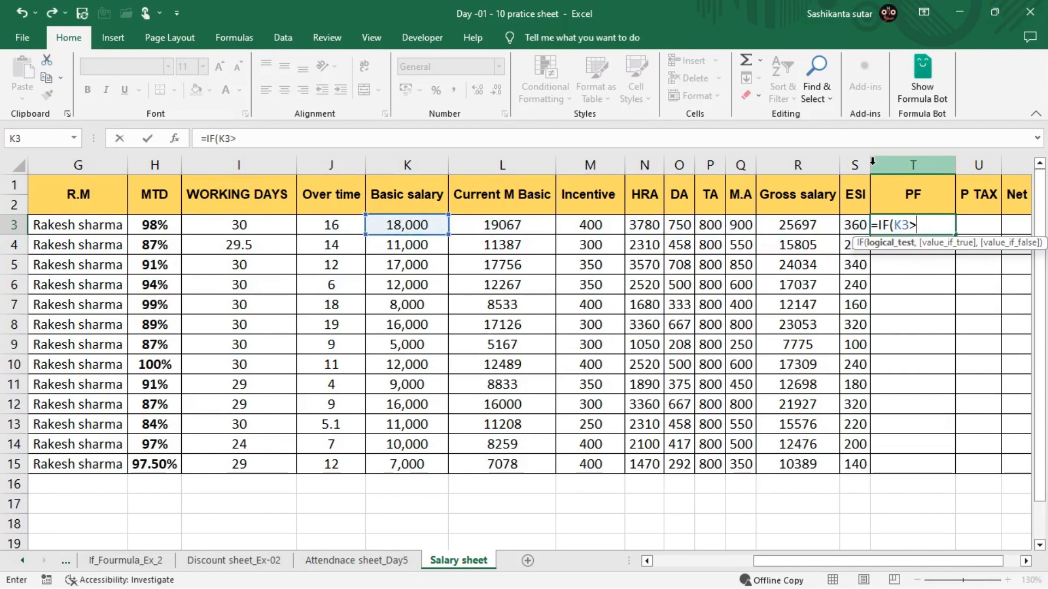
{"action": "type", "text": "=15000"}
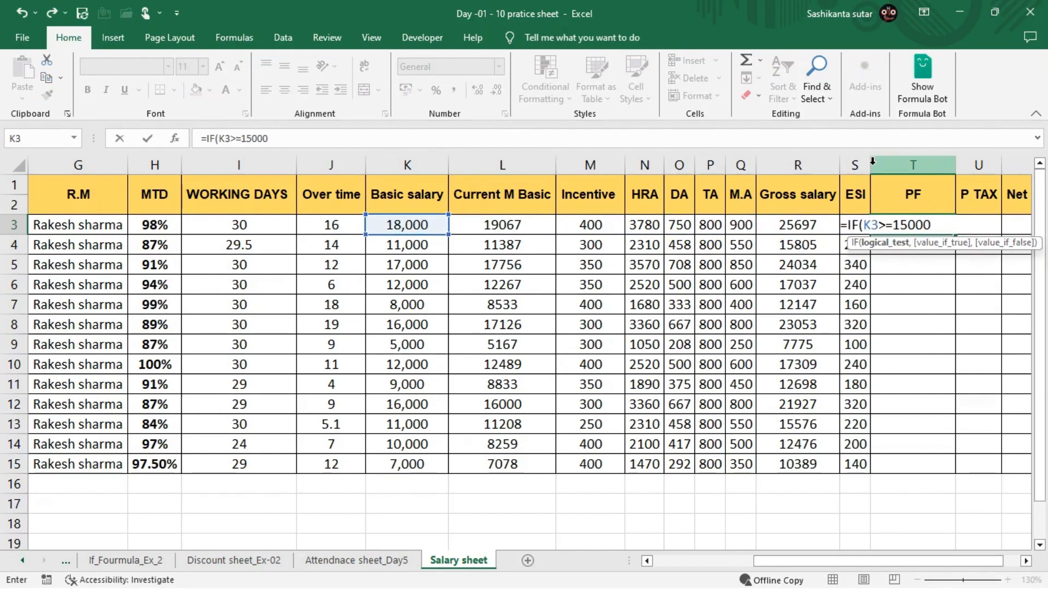
{"action": "type", "text": ",18"}
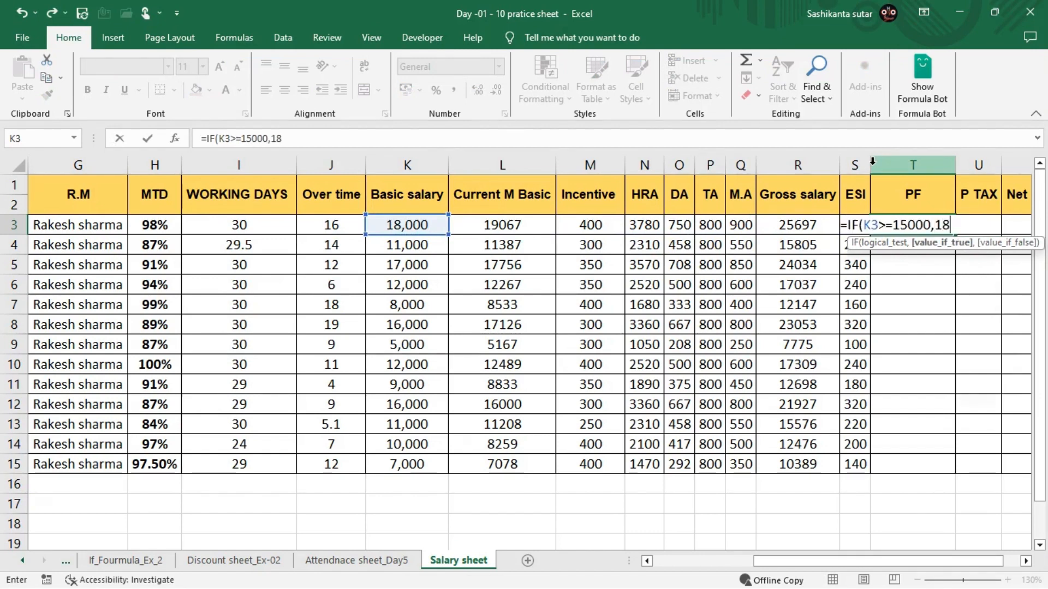
{"action": "type", "text": "00,"}
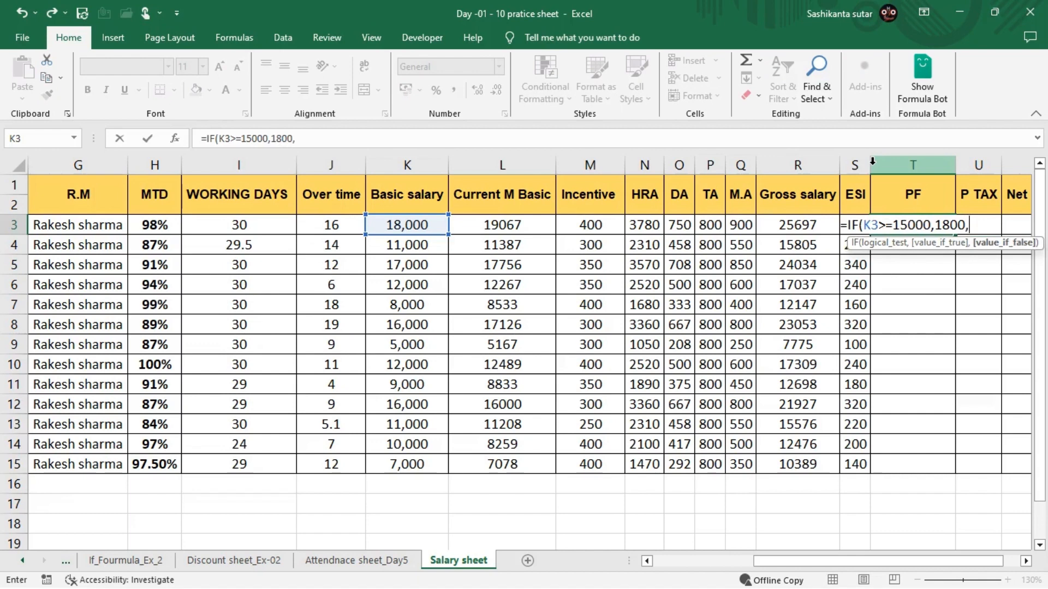
{"action": "key", "text": "Left"}
{"action": "key", "text": "Left"}
{"action": "key", "text": "Left"}
{"action": "key", "text": "Left"}
{"action": "key", "text": "Left"}
{"action": "key", "text": "Left"}
{"action": "key", "text": "Left"}
{"action": "key", "text": "Left"}
{"action": "key", "text": "Left"}
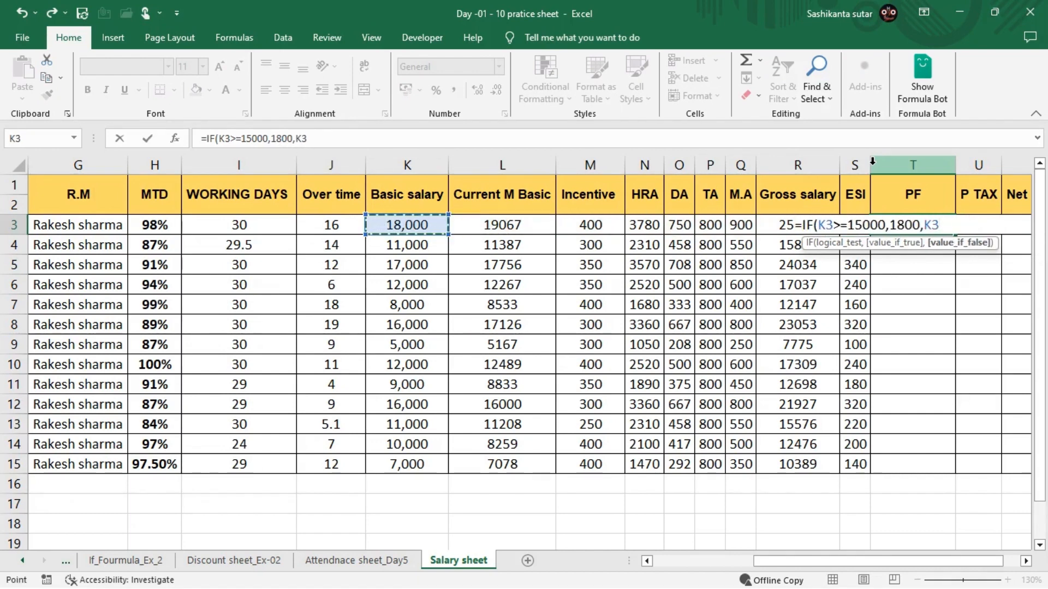
{"action": "type", "text": "*12%"}
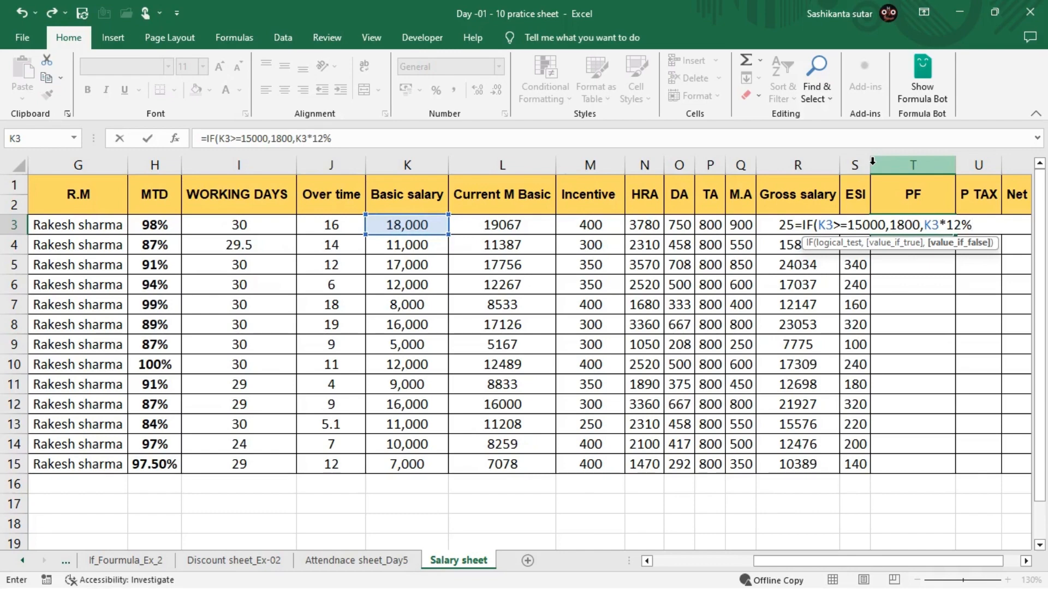
{"action": "type", "text": "))"}
{"action": "key", "text": "Return"}
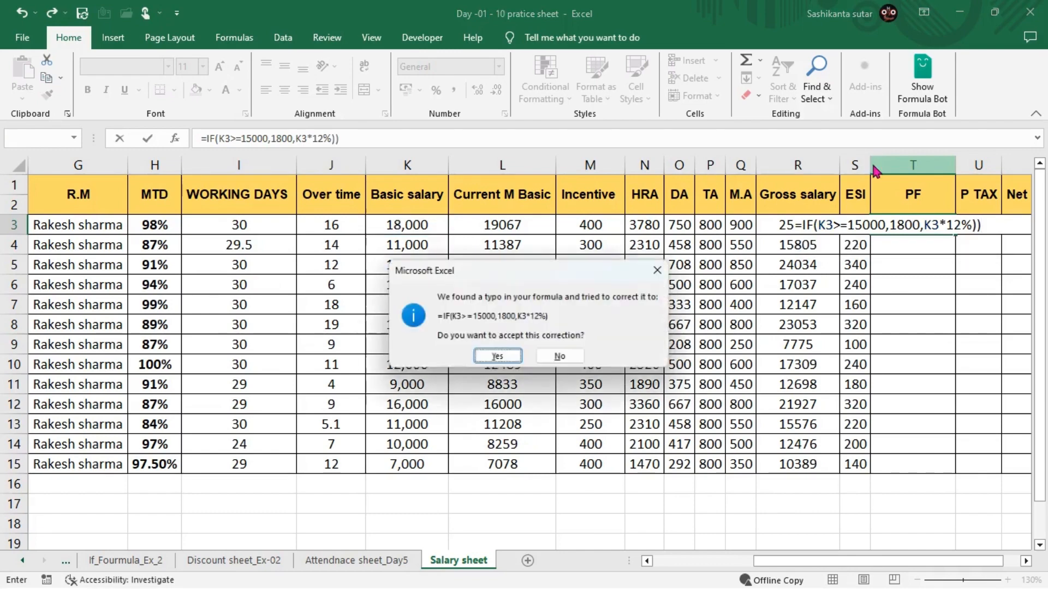
{"action": "key", "text": "Return"}
Fill the PF formula down from T3 through T15.
{"action": "key", "text": "Left"}
{"action": "key", "text": "Down"}
{"action": "key", "text": "Down"}
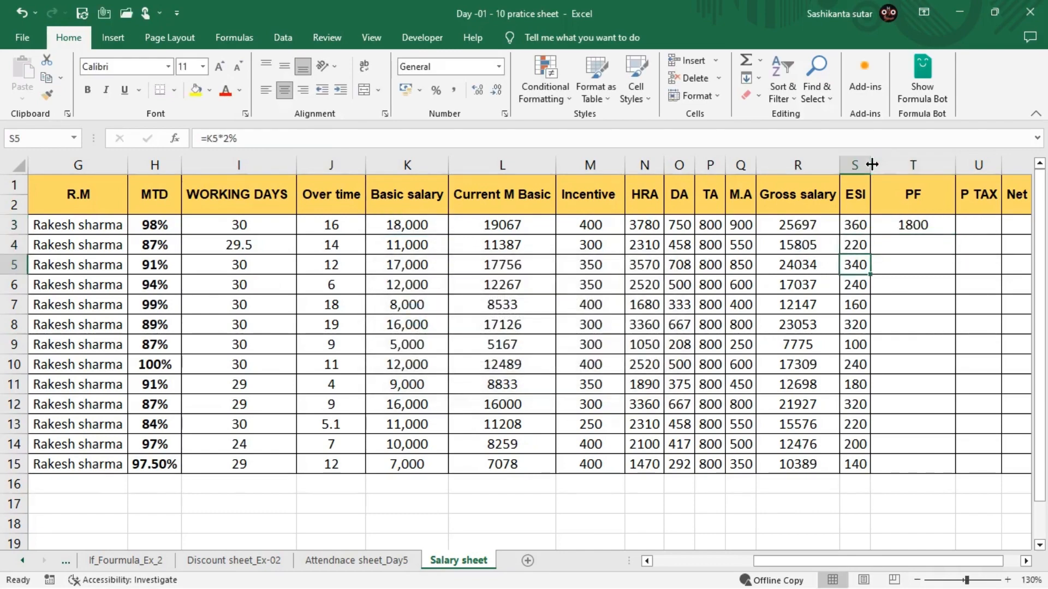
{"action": "key", "text": "Right"}
{"action": "key", "text": "Down"}
{"action": "key", "text": "Down"}
{"action": "key", "text": "Down"}
{"action": "key", "text": "Down"}
{"action": "key", "text": "Down"}
{"action": "key", "text": "Down"}
{"action": "key", "text": "Down"}
{"action": "key", "text": "Down"}
{"action": "key", "text": "Down"}
{"action": "key", "text": "Down"}
{"action": "key", "text": "Down"}
{"action": "key", "text": "Down"}
{"action": "key", "text": "Down"}
{"action": "key", "text": "Down"}
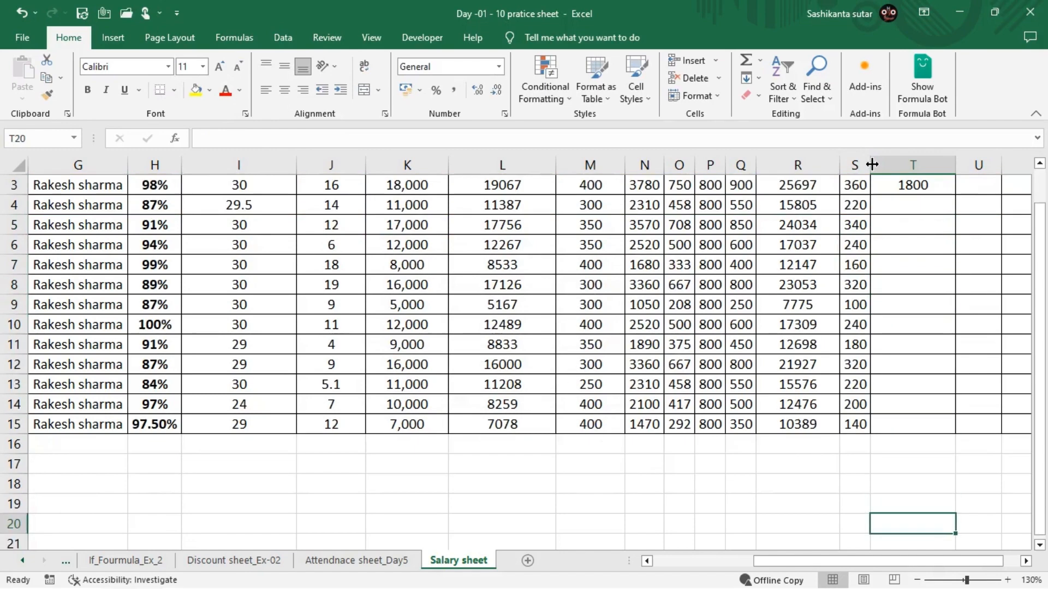
{"action": "key", "text": "Up"}
{"action": "key", "text": "Up"}
{"action": "key", "text": "Up"}
{"action": "key", "text": "Up"}
{"action": "key", "text": "Up"}
{"action": "key", "text": "Up"}
{"action": "key", "text": "Down"}
{"action": "key", "text": "ctrl+shift+Up"}
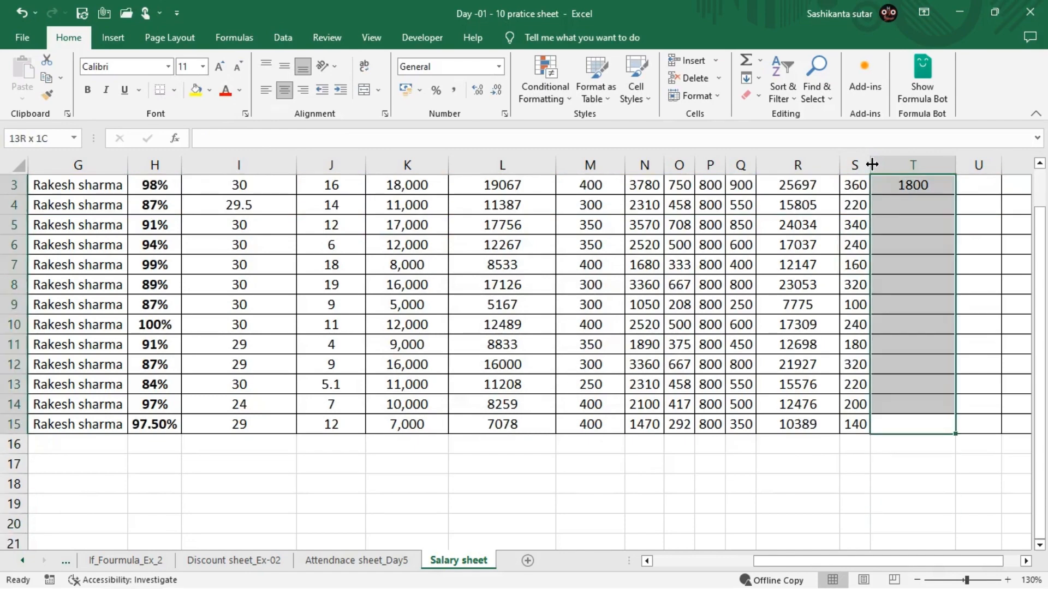
{"action": "key", "text": "ctrl+d"}
Check the filled PF formulas in column T against the basic salaries in column K.
{"action": "key", "text": "Up"}
{"action": "key", "text": "Up"}
{"action": "key", "text": "Up"}
{"action": "key", "text": "Up"}
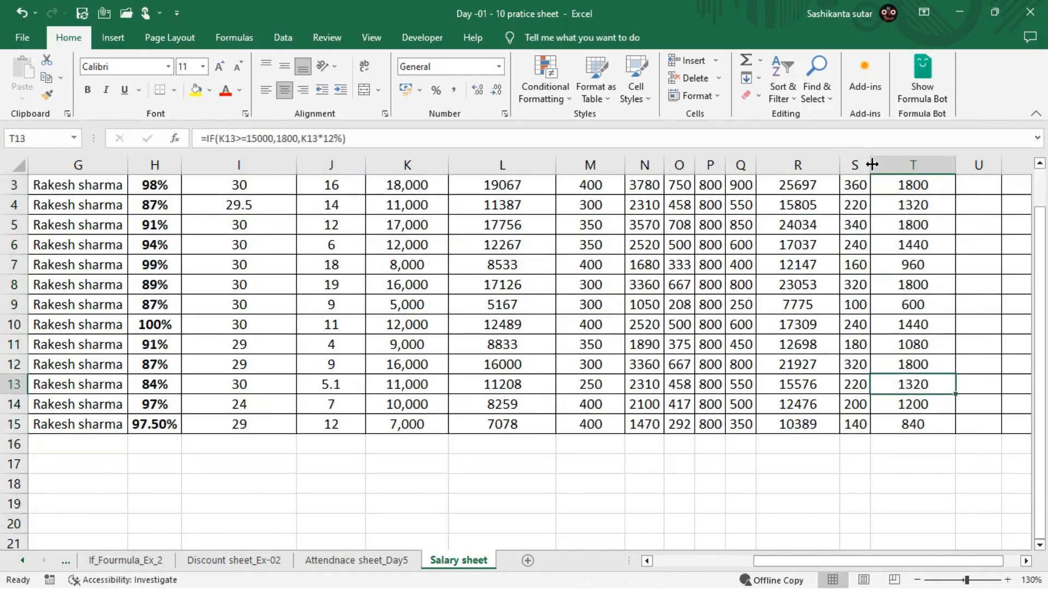
{"action": "key", "text": "Up"}
{"action": "key", "text": "Up"}
{"action": "key", "text": "Up"}
{"action": "key", "text": "Up"}
{"action": "key", "text": "Up"}
{"action": "key", "text": "Up"}
{"action": "key", "text": "Up"}
{"action": "key", "text": "Up"}
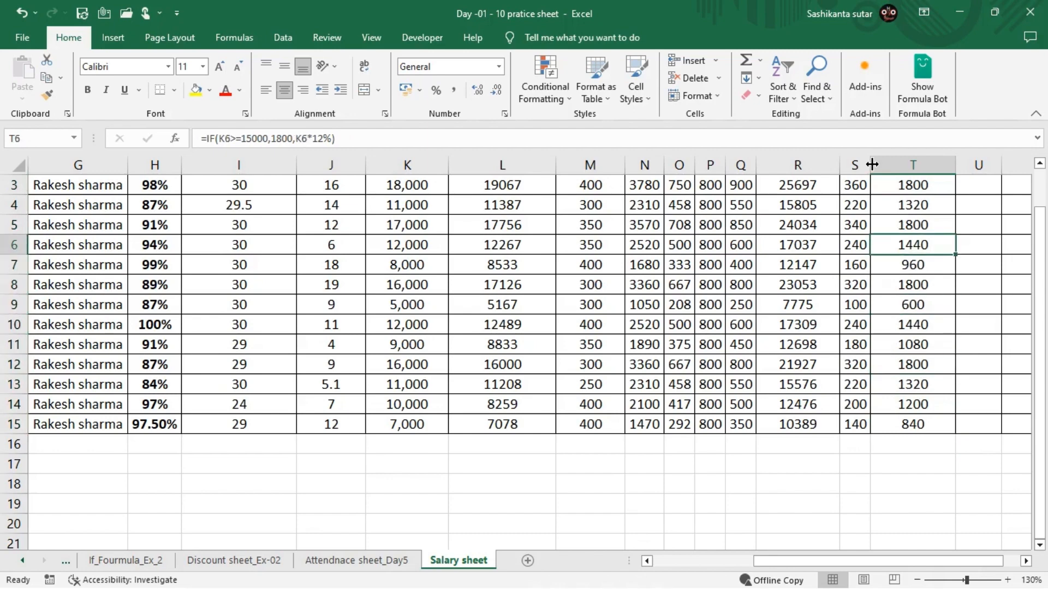
{"action": "key", "text": "Up"}
{"action": "key", "text": "Down"}
{"action": "key", "text": "Left"}
{"action": "key", "text": "Left"}
{"action": "key", "text": "Left"}
{"action": "key", "text": "Left"}
{"action": "key", "text": "Left"}
{"action": "key", "text": "Left"}
{"action": "key", "text": "Left"}
{"action": "key", "text": "Left"}
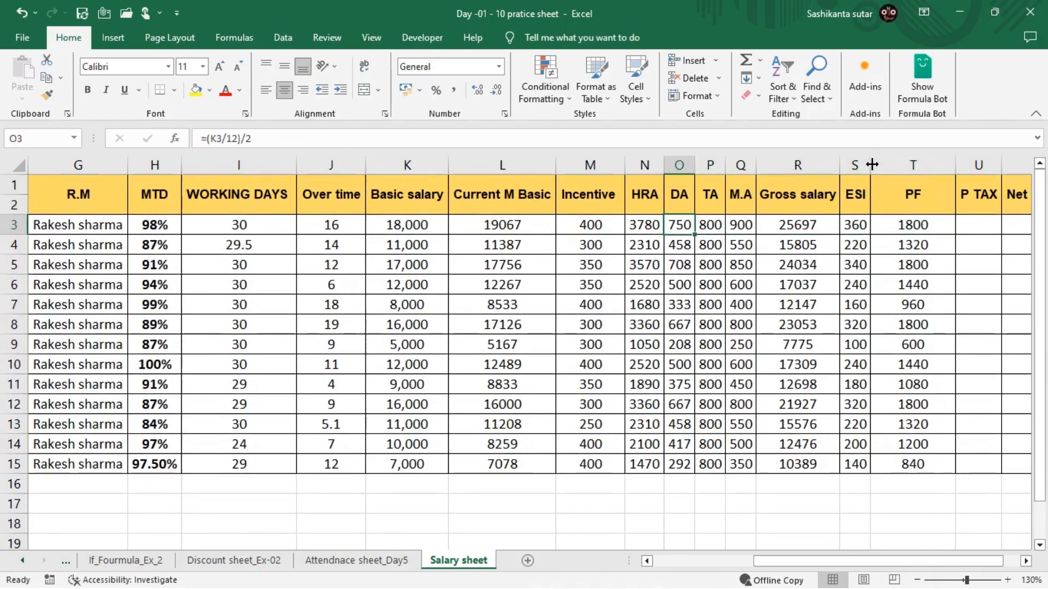
{"action": "key", "text": "Left"}
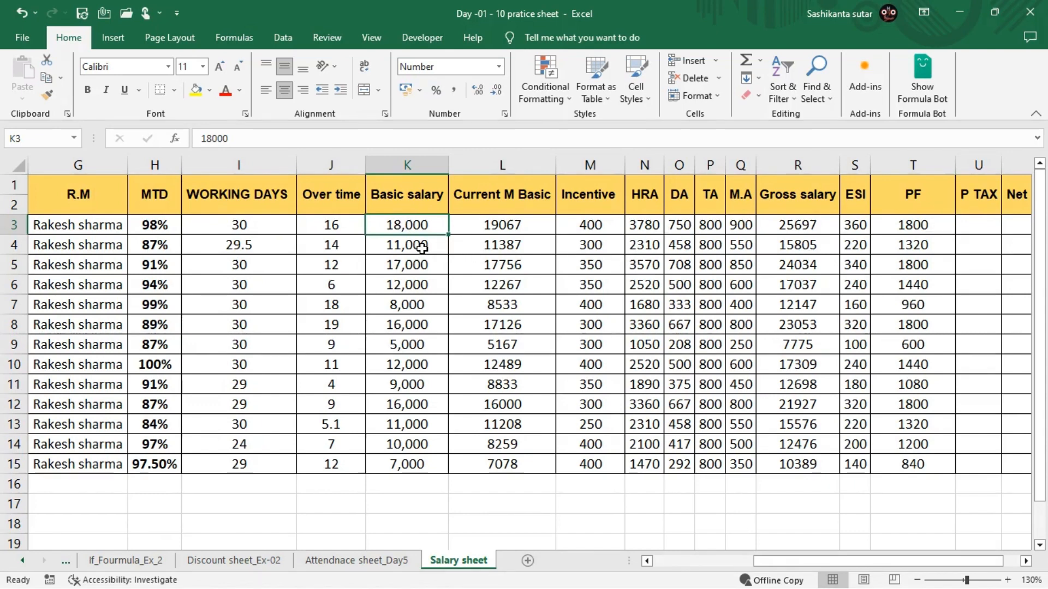
{"action": "left_click", "coordinate": [926, 245]}
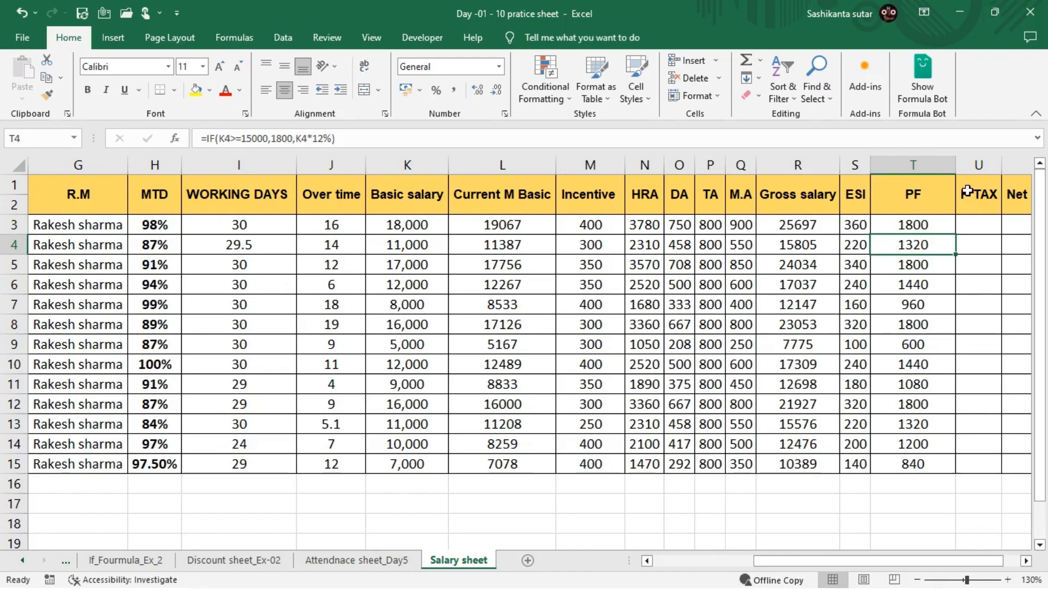
Begin the P TAX formula in U3 with an IF that tests whether the basic salary K3 is >=10000.
{"action": "key", "text": "Up"}
{"action": "key", "text": "Right"}
{"action": "key", "text": "Right"}
{"action": "key", "text": "Right"}
{"action": "key", "text": "Right"}
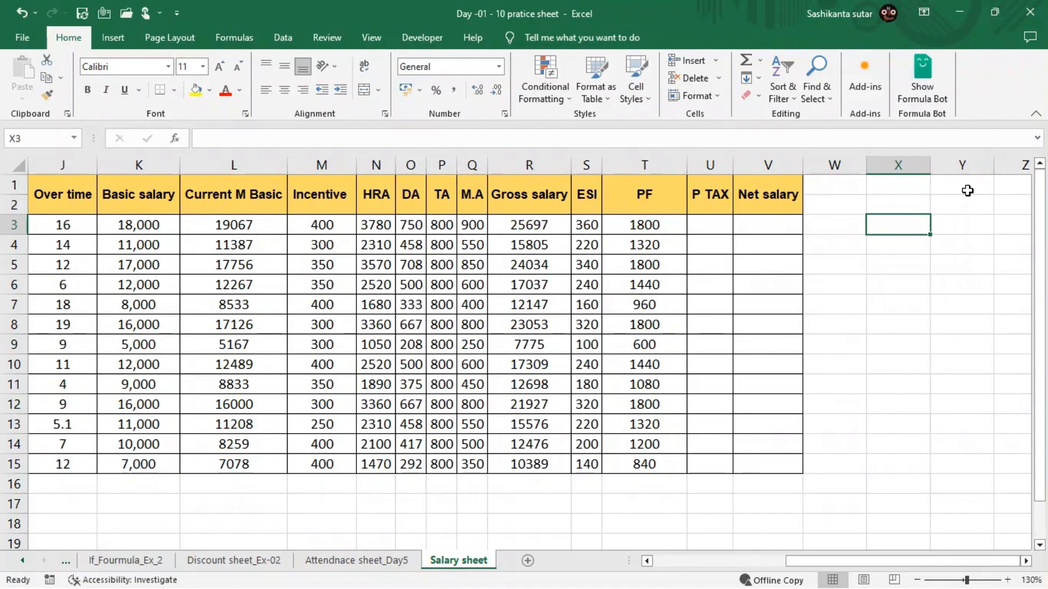
{"action": "key", "text": "Left"}
{"action": "key", "text": "Left"}
{"action": "key", "text": "Left"}
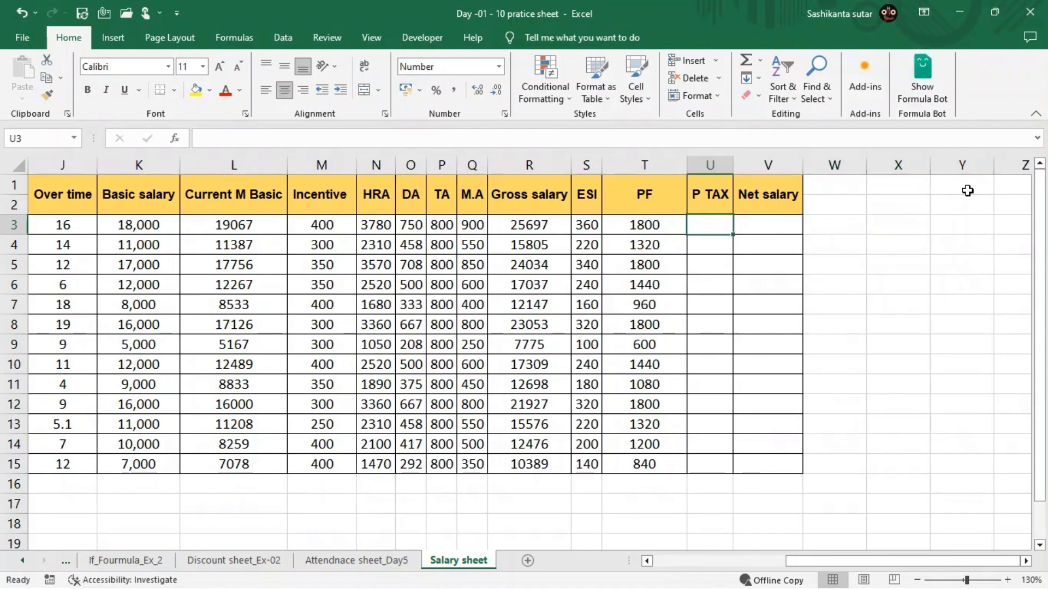
{"action": "type", "text": "=i"}
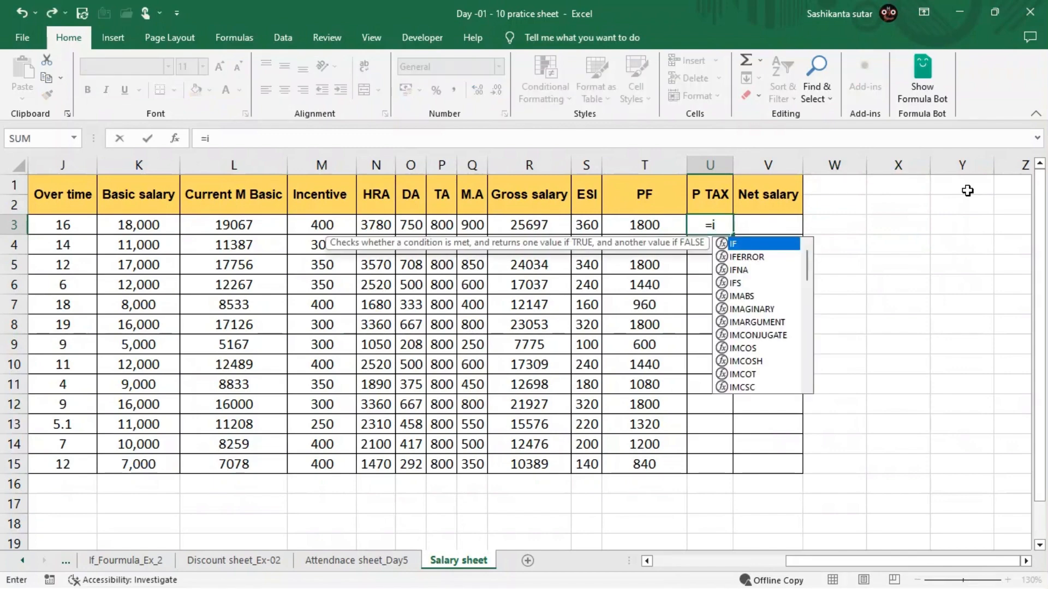
{"action": "type", "text": "f"}
{"action": "key", "text": "Tab"}
{"action": "key", "text": "Left"}
{"action": "key", "text": "Left"}
{"action": "key", "text": "Left"}
{"action": "key", "text": "Left"}
{"action": "key", "text": "Left"}
{"action": "key", "text": "Left"}
{"action": "key", "text": "Left"}
{"action": "key", "text": "Left"}
{"action": "key", "text": "Left"}
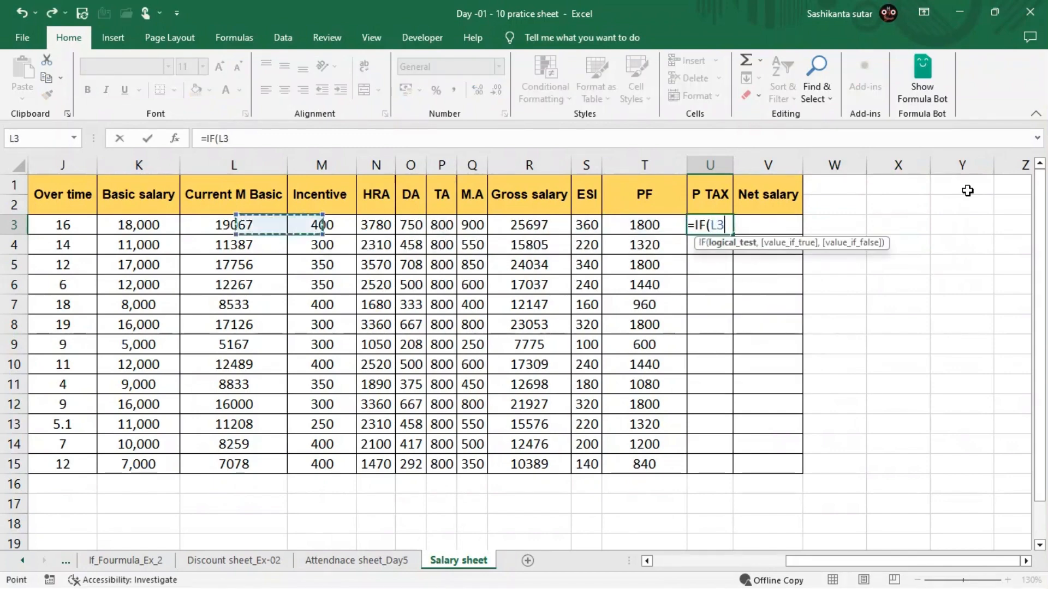
{"action": "key", "text": "Left"}
{"action": "key", "text": "Left"}
{"action": "key", "text": "Left"}
{"action": "key", "text": "Left"}
{"action": "key", "text": "Left"}
{"action": "key", "text": "Left"}
{"action": "key", "text": "Left"}
{"action": "key", "text": "Right"}
{"action": "key", "text": "Right"}
{"action": "key", "text": "Right"}
{"action": "key", "text": "Right"}
{"action": "key", "text": "Right"}
{"action": "key", "text": "Right"}
{"action": "key", "text": "Right"}
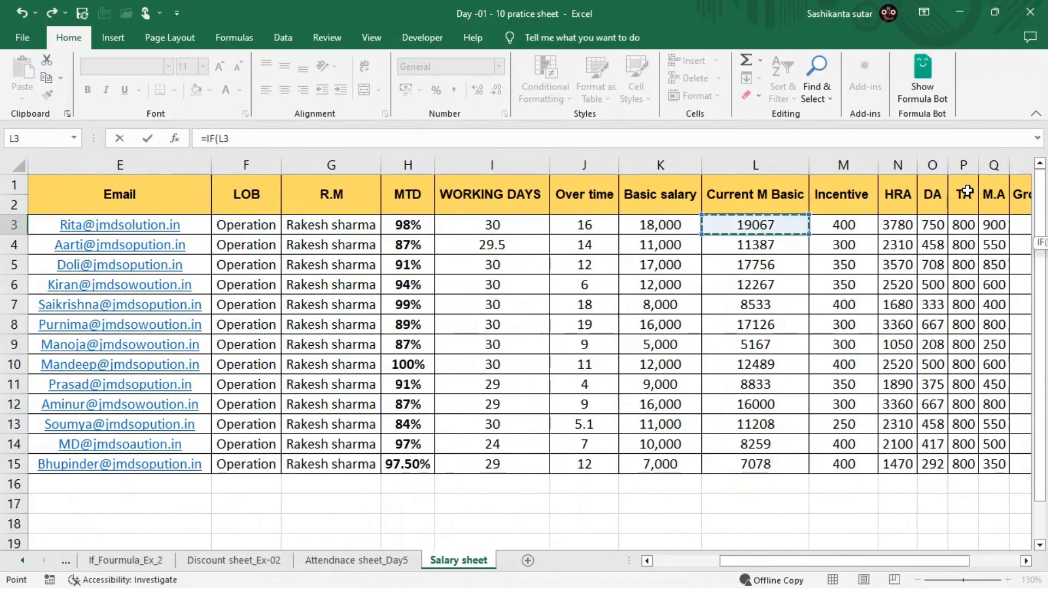
{"action": "key", "text": "Left"}
{"action": "type", "text": ">"}
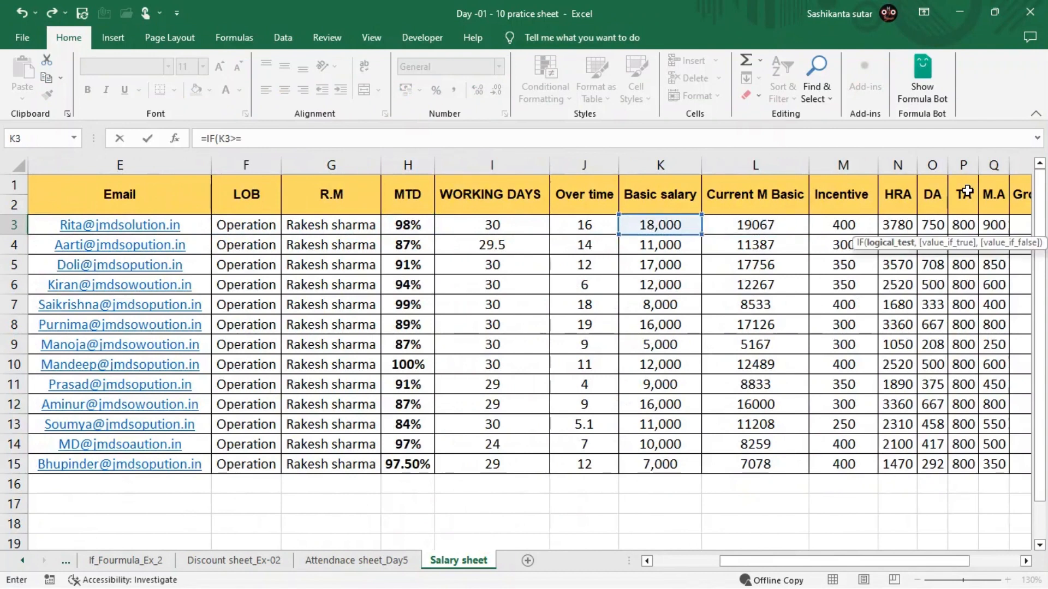
{"action": "type", "text": "=10000,"}
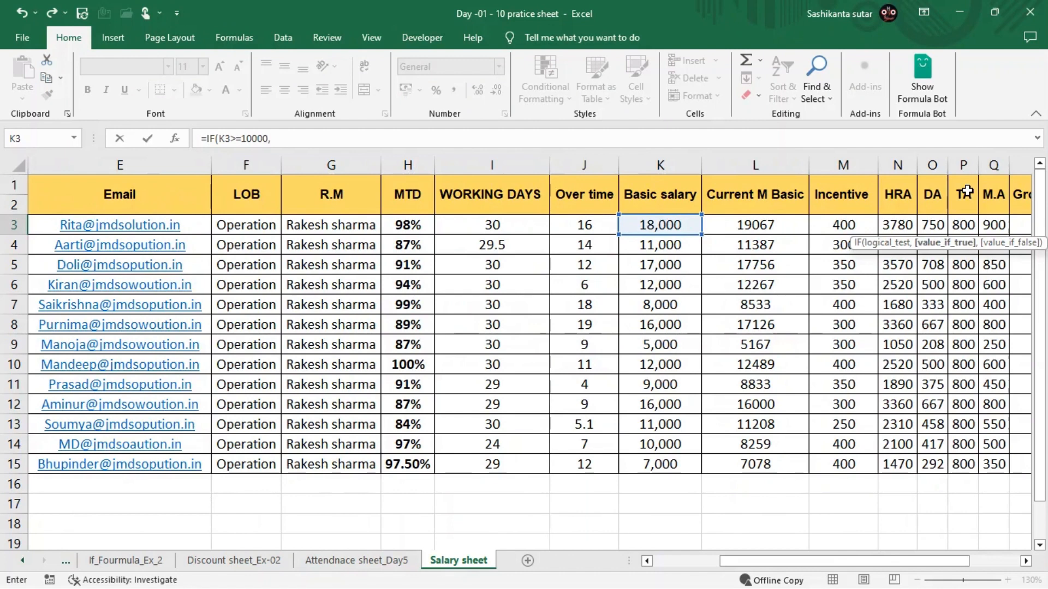
Complete the U3 formula with 200 as the true value and a nested IF(K3>=7500,150,0) as the false value.
{"action": "type", "text": "200,IF("}
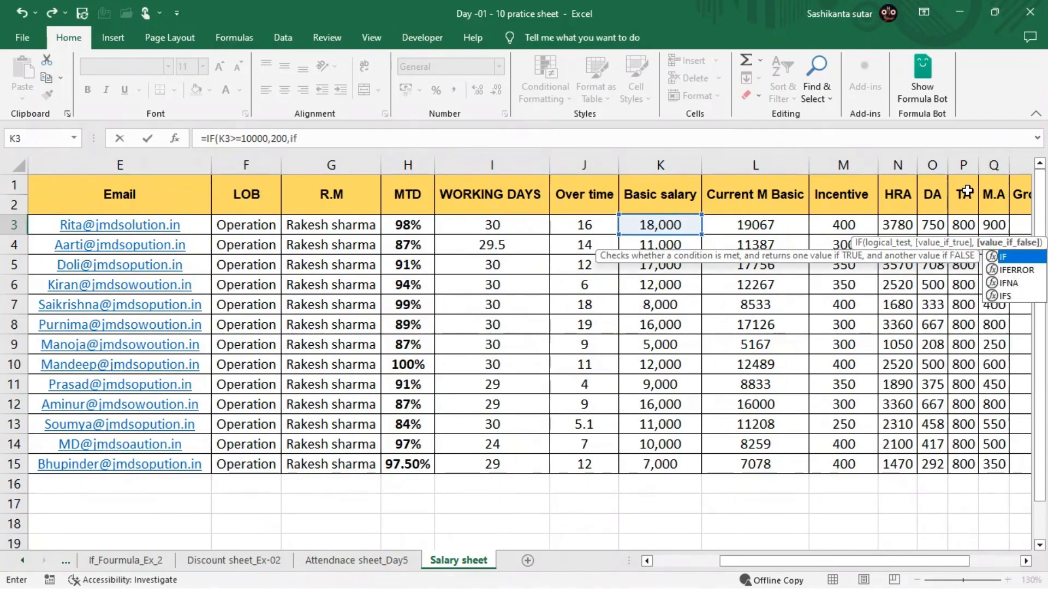
{"action": "key", "text": "Left"}
{"action": "key", "text": "Left"}
{"action": "key", "text": "Left"}
{"action": "key", "text": "Left"}
{"action": "key", "text": "Left"}
{"action": "key", "text": "Left"}
{"action": "key", "text": "Left"}
{"action": "key", "text": "Left"}
{"action": "key", "text": "Left"}
{"action": "key", "text": "Left"}
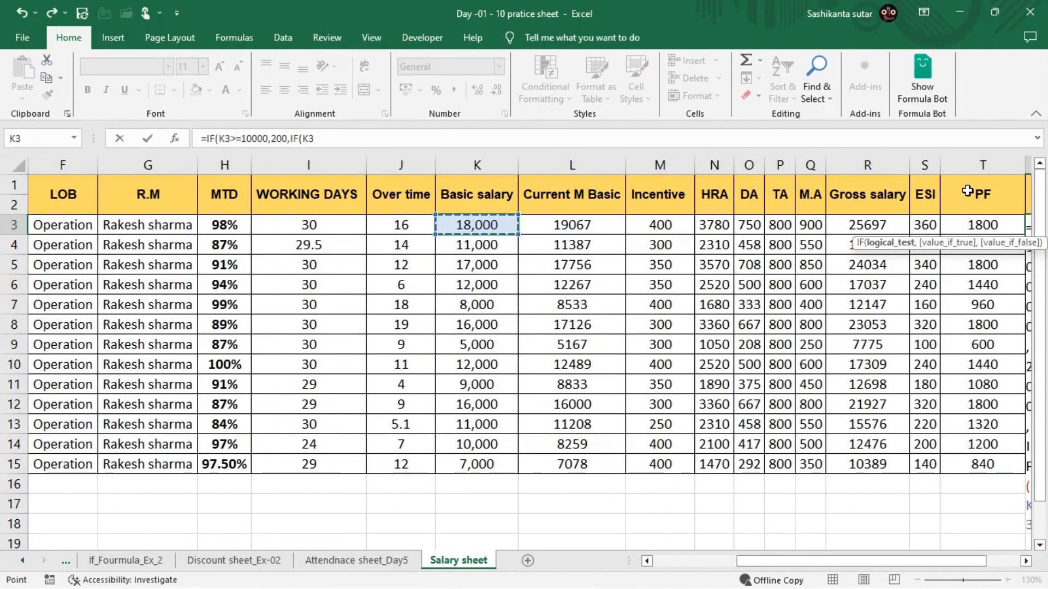
{"action": "type", "text": ">="}
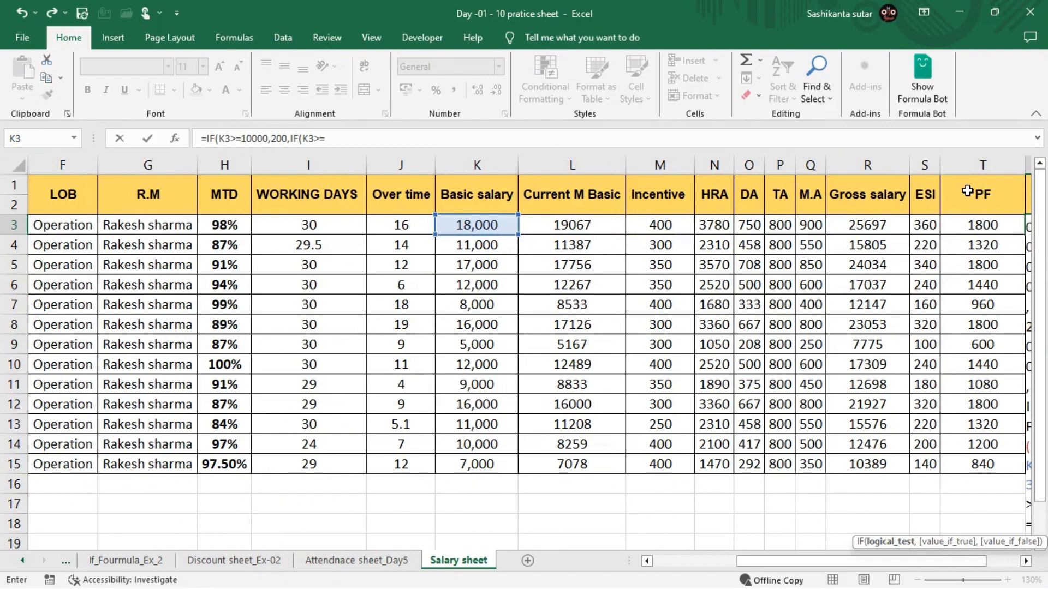
{"action": "type", "text": "7500"}
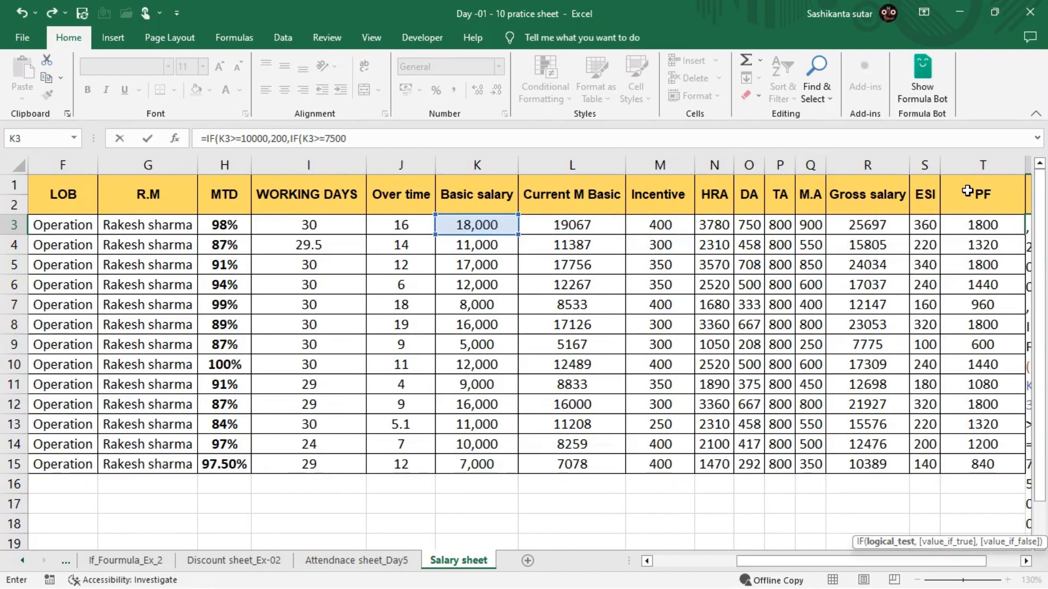
{"action": "type", "text": ",1"}
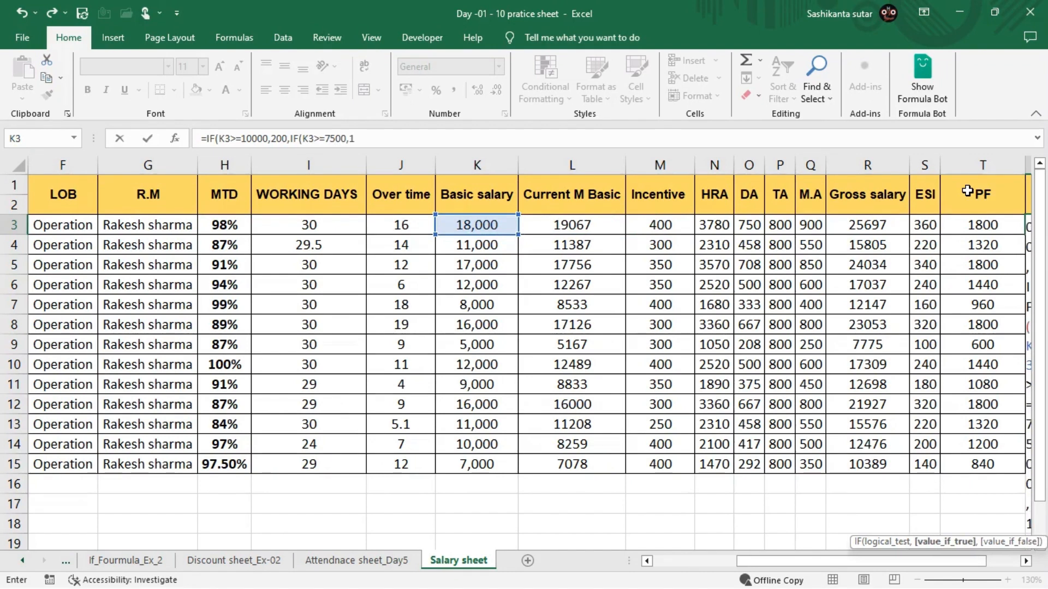
{"action": "type", "text": "50"}
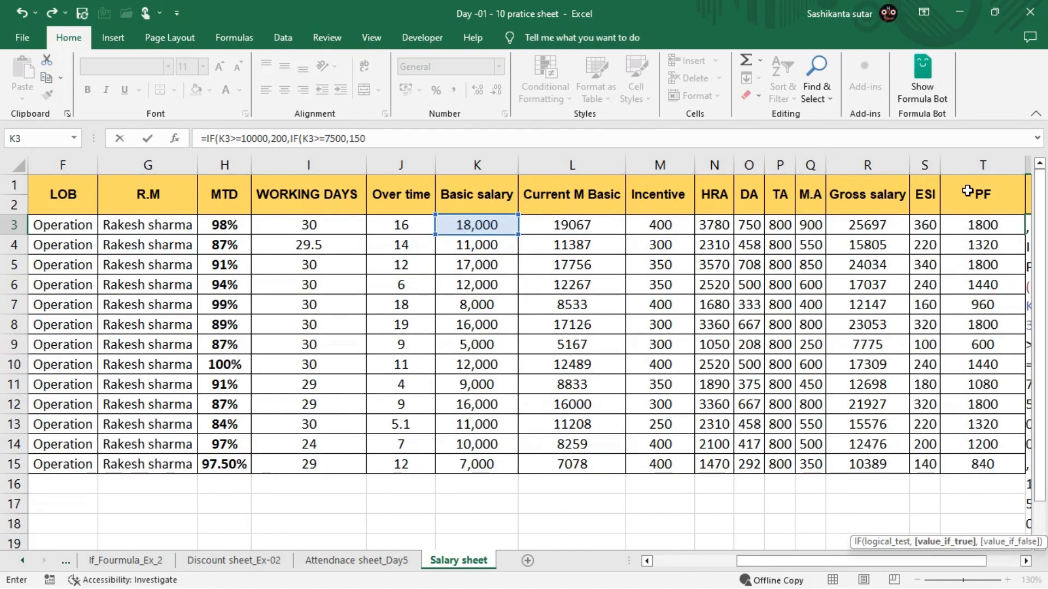
{"action": "type", "text": ",0"}
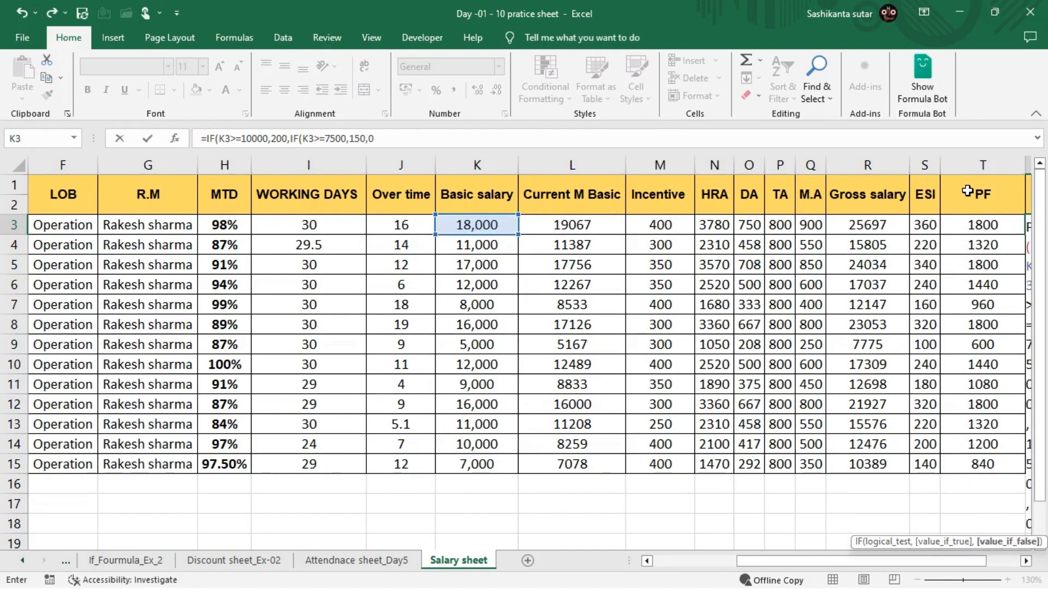
{"action": "type", "text": ")"}
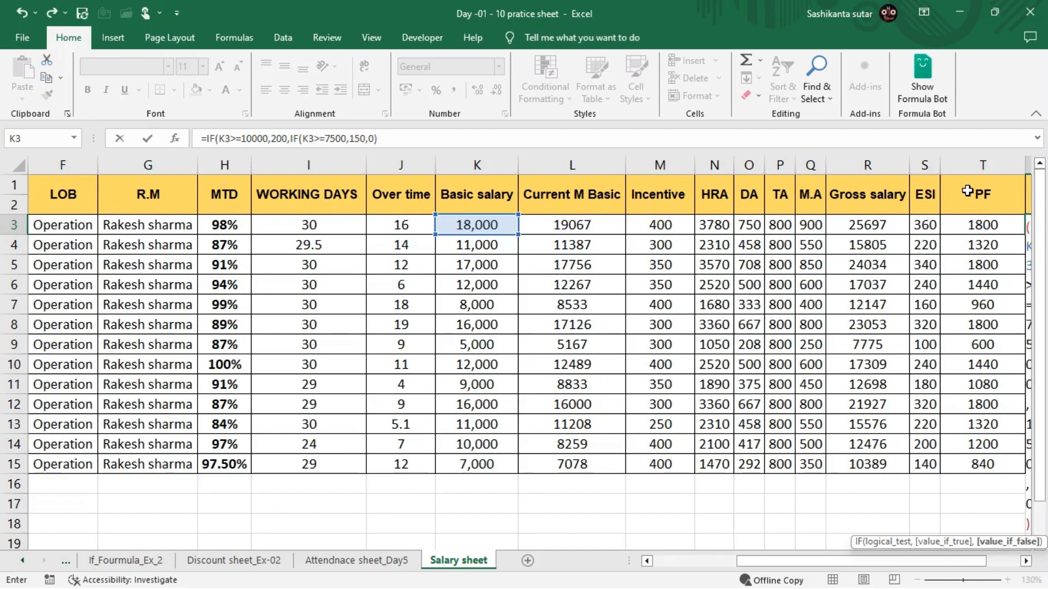
{"action": "key", "text": "Return"}
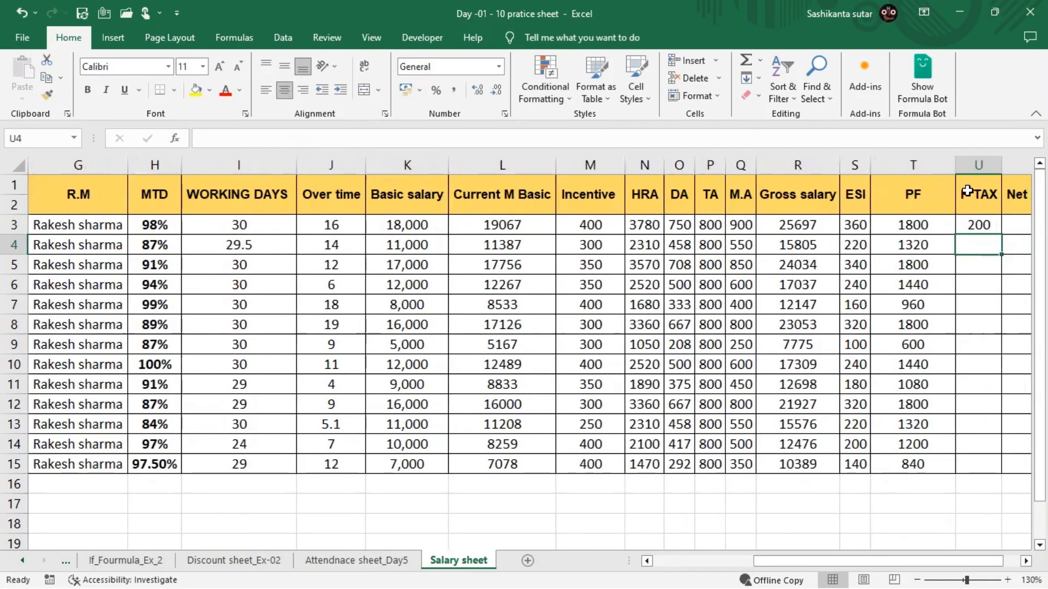
Fill the P TAX formula down from U3 through U15.
{"action": "key", "text": "Left"}
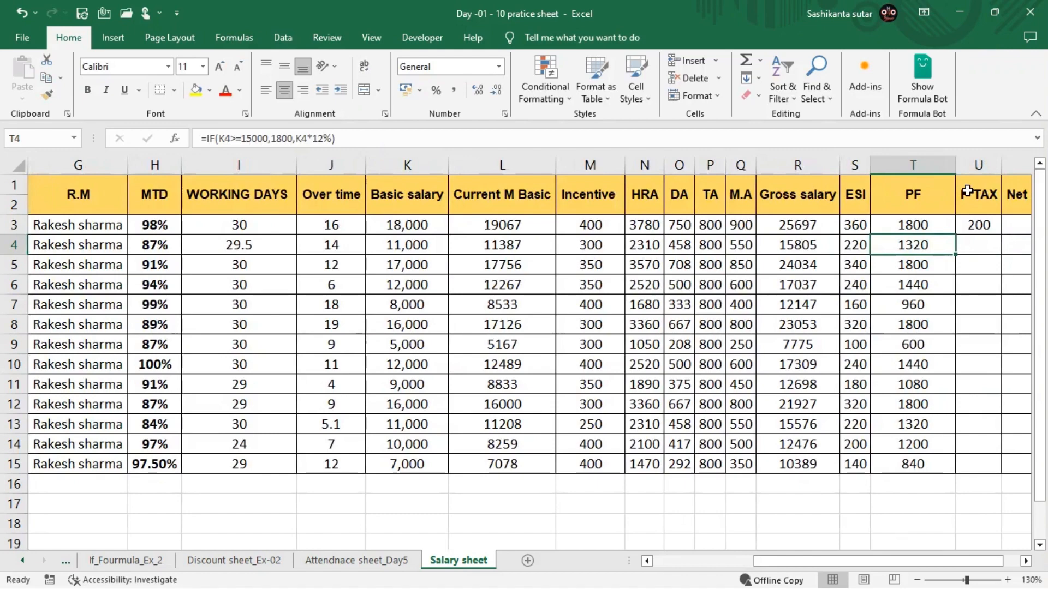
{"action": "key", "text": "ctrl+Down"}
{"action": "key", "text": "Right"}
{"action": "key", "text": "ctrl+shift+Up"}
{"action": "key", "text": "ctrl+d"}
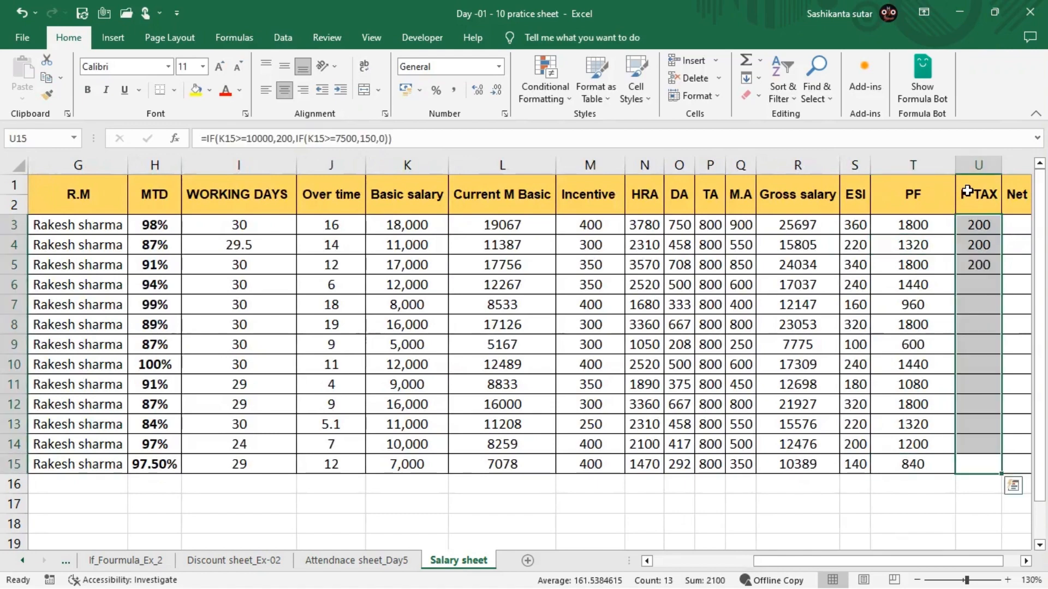
{"action": "key", "text": "Right"}
{"action": "key", "text": "Left"}
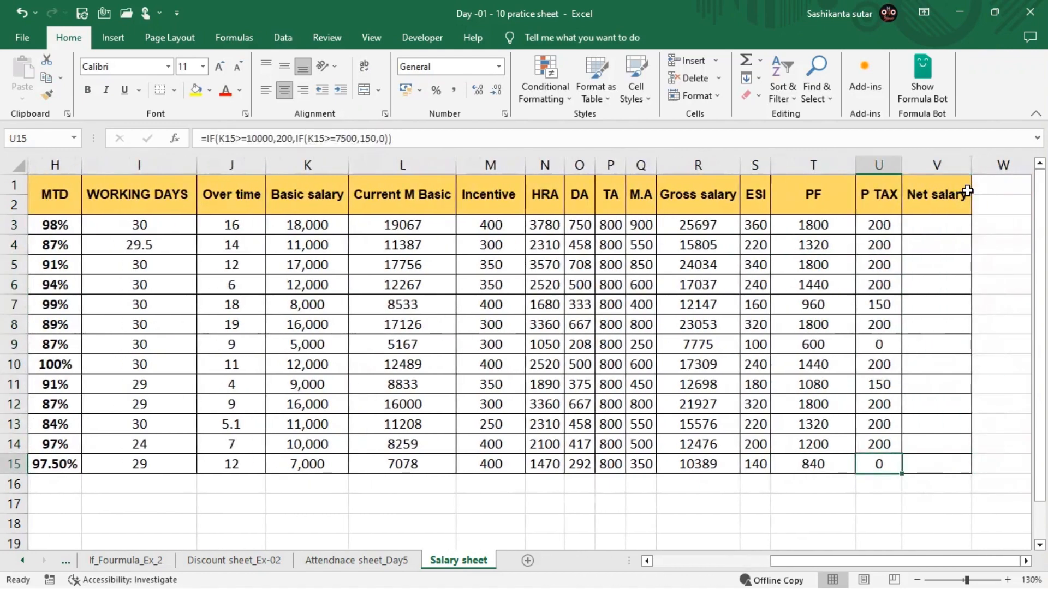
Check the filled P TAX formulas in column U against the basic salaries in column K.
{"action": "key", "text": "Up"}
{"action": "key", "text": "Up"}
{"action": "key", "text": "Up"}
{"action": "key", "text": "Up"}
{"action": "key", "text": "Up"}
{"action": "key", "text": "Up"}
{"action": "key", "text": "Up"}
{"action": "key", "text": "Up"}
{"action": "key", "text": "Up"}
{"action": "key", "text": "Up"}
{"action": "key", "text": "Up"}
{"action": "key", "text": "Up"}
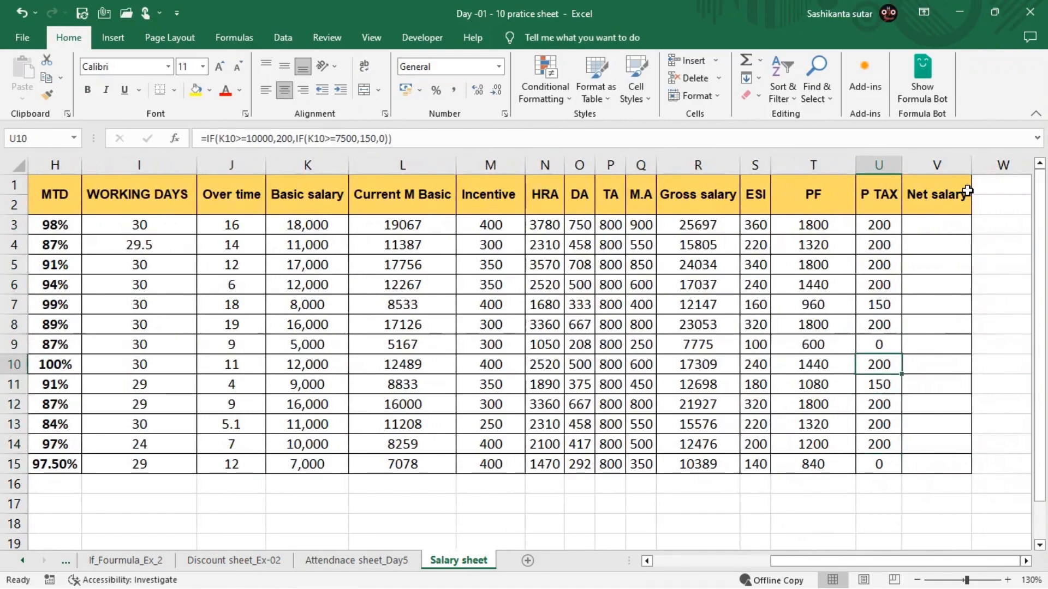
{"action": "key", "text": "Down"}
{"action": "key", "text": "Down"}
{"action": "key", "text": "Down"}
{"action": "key", "text": "Down"}
{"action": "key", "text": "Down"}
{"action": "key", "text": "Down"}
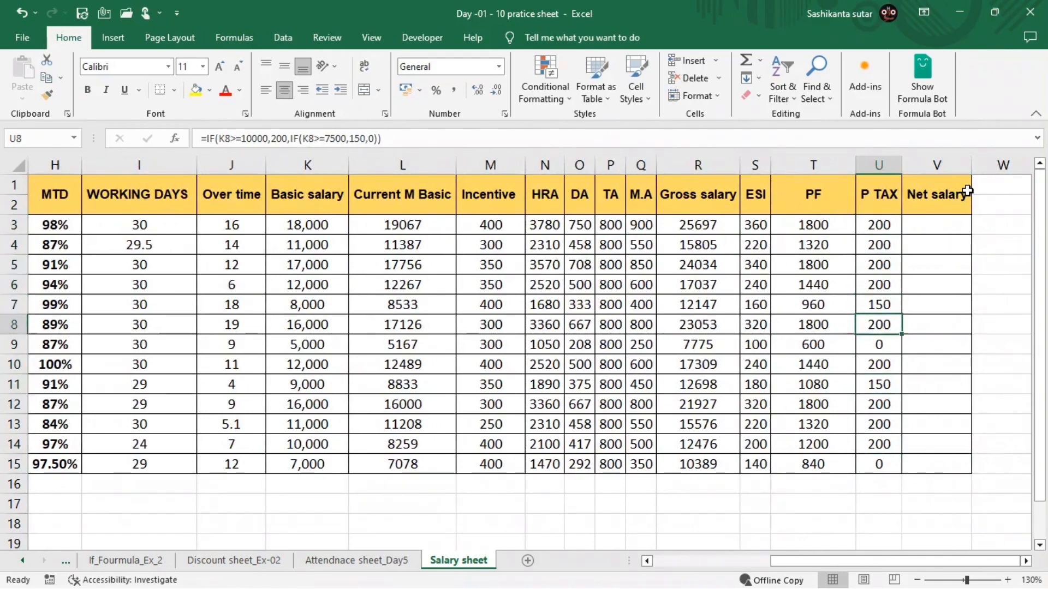
Review the row 9 employee record from the employee details across to the current month basic and incentive columns.
{"action": "key", "text": "Left"}
{"action": "key", "text": "Left"}
{"action": "key", "text": "Left"}
{"action": "key", "text": "Left"}
{"action": "key", "text": "Left"}
{"action": "key", "text": "Left"}
{"action": "key", "text": "Left"}
{"action": "key", "text": "Left"}
{"action": "key", "text": "Left"}
{"action": "key", "text": "Left"}
{"action": "key", "text": "Left"}
{"action": "key", "text": "Left"}
{"action": "key", "text": "Left"}
{"action": "key", "text": "Left"}
{"action": "key", "text": "Left"}
{"action": "key", "text": "Left"}
{"action": "key", "text": "Left"}
{"action": "key", "text": "Left"}
{"action": "key", "text": "Left"}
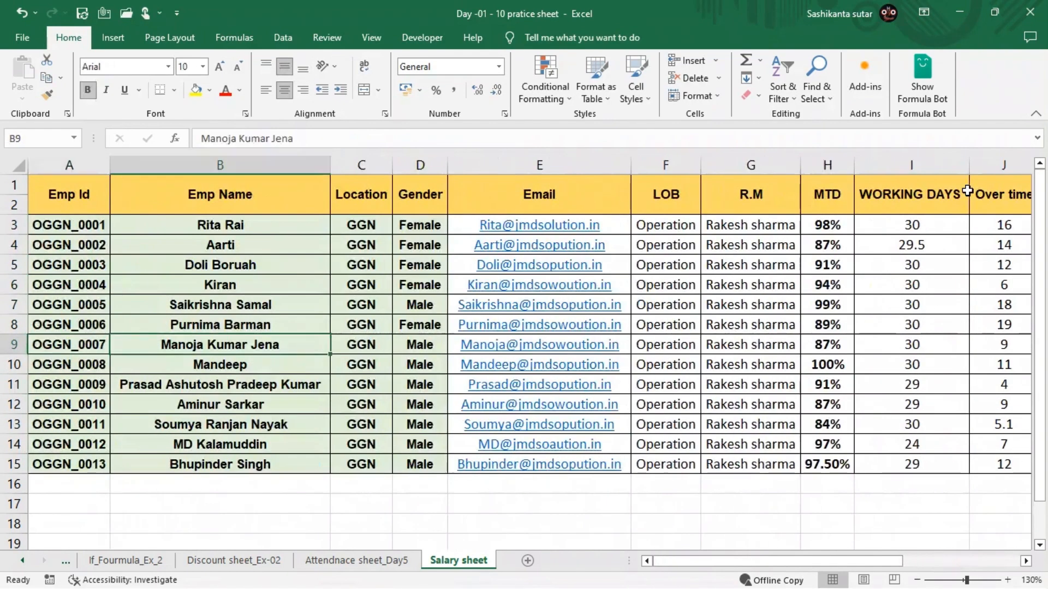
{"action": "key", "text": "Right"}
{"action": "key", "text": "Right"}
{"action": "key", "text": "Right"}
{"action": "key", "text": "Right"}
{"action": "key", "text": "Right"}
{"action": "key", "text": "Right"}
{"action": "key", "text": "Left"}
{"action": "key", "text": "Left"}
{"action": "key", "text": "Left"}
{"action": "key", "text": "Left"}
{"action": "key", "text": "Left"}
{"action": "key", "text": "Left"}
{"action": "key", "text": "Right"}
{"action": "key", "text": "Right"}
{"action": "key", "text": "Right"}
{"action": "key", "text": "Right"}
{"action": "key", "text": "Right"}
{"action": "key", "text": "Right"}
{"action": "key", "text": "Right"}
{"action": "key", "text": "Right"}
{"action": "key", "text": "Right"}
{"action": "key", "text": "Right"}
{"action": "key", "text": "Right"}
{"action": "key", "text": "Right"}
{"action": "key", "text": "Left"}
{"action": "key", "text": "Left"}
{"action": "key", "text": "Left"}
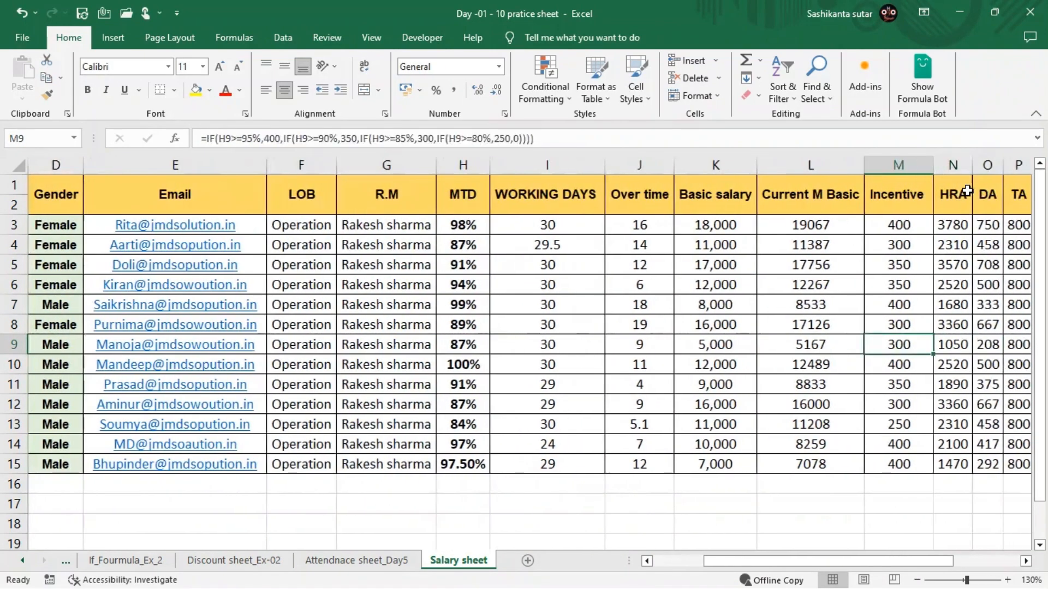
{"action": "key", "text": "Right"}
{"action": "key", "text": "Right"}
{"action": "key", "text": "Left"}
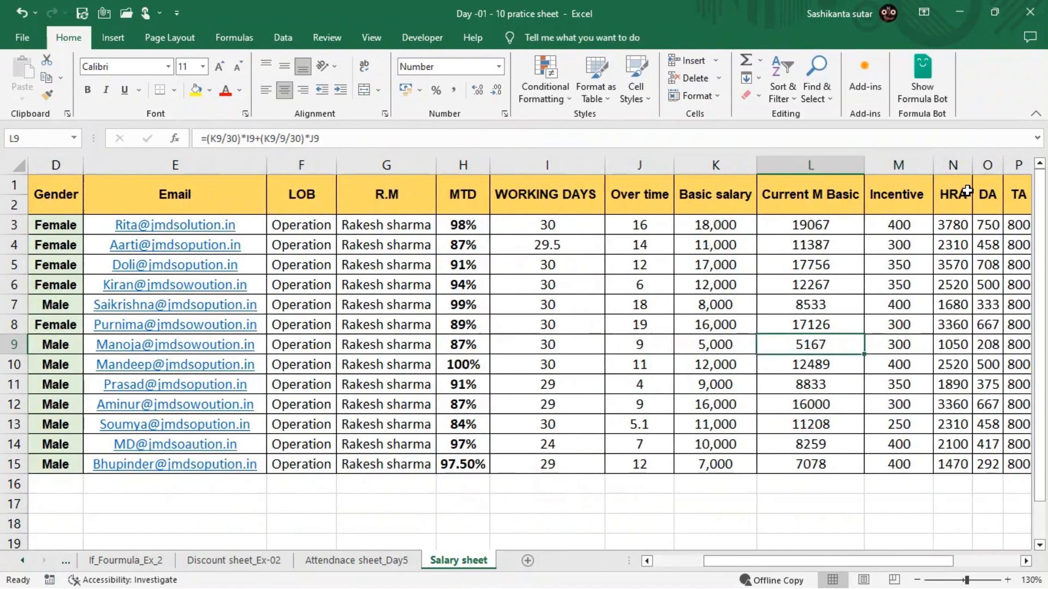
Review the incentive, allowance, gross salary and deduction formulas across row 7 up to P TAX.
{"action": "key", "text": "Up"}
{"action": "key", "text": "Up"}
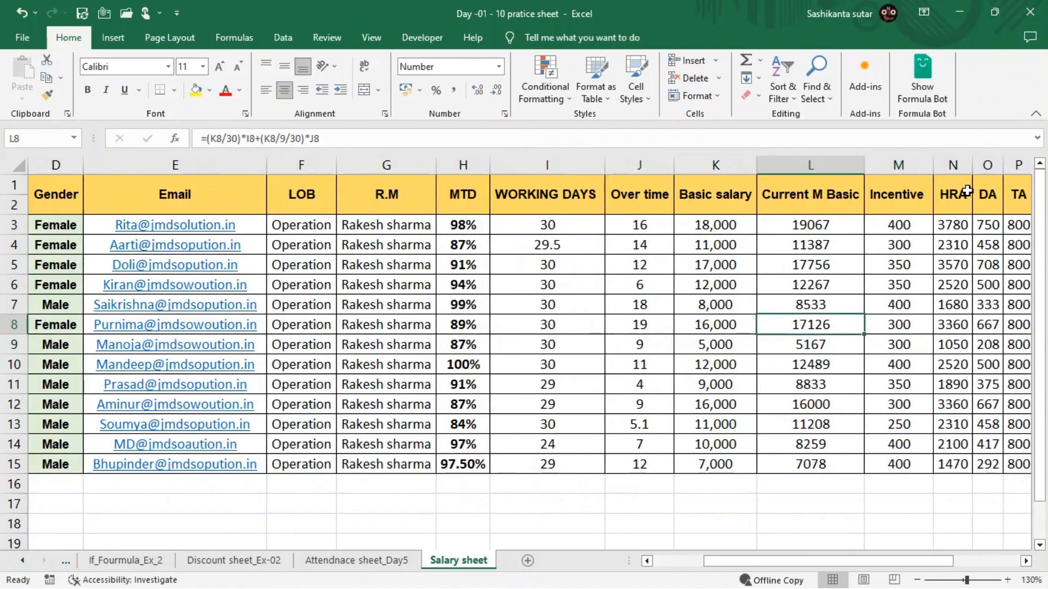
{"action": "key", "text": "Right"}
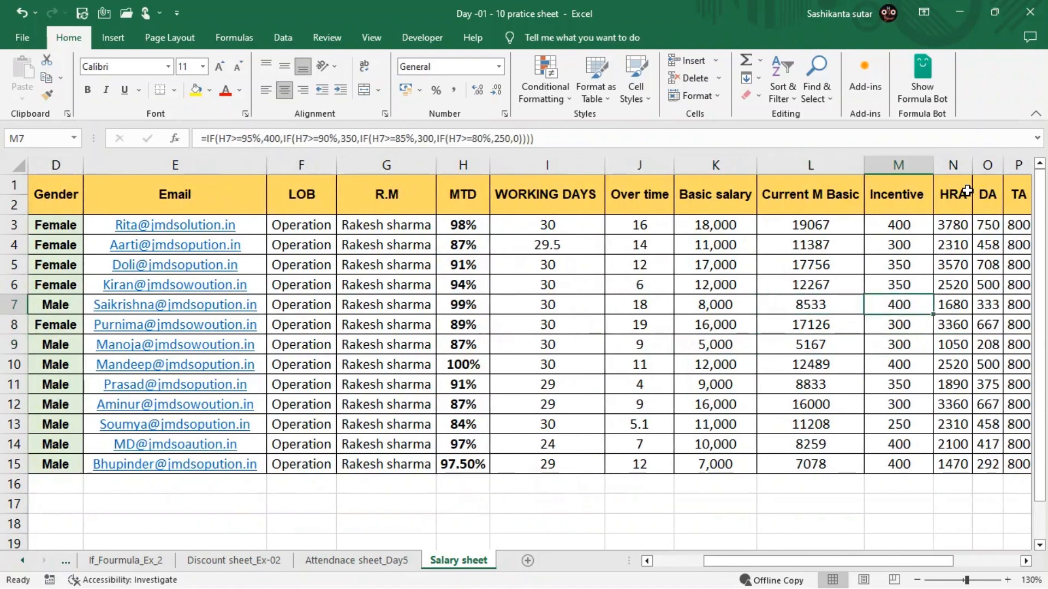
{"action": "key", "text": "Right"}
{"action": "key", "text": "Right"}
{"action": "key", "text": "Right"}
{"action": "key", "text": "Right"}
{"action": "key", "text": "Right"}
{"action": "key", "text": "Right"}
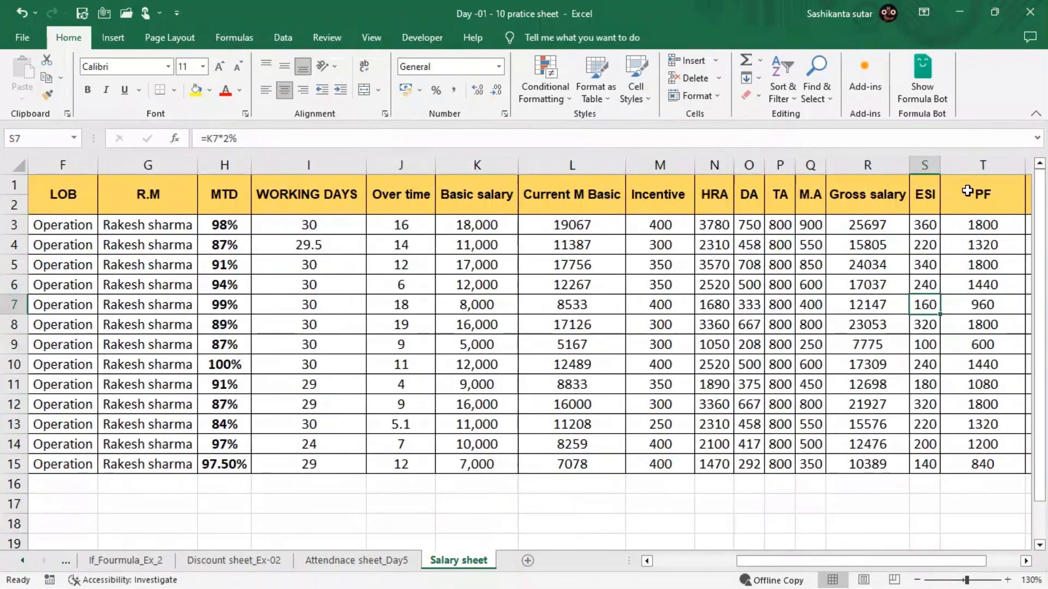
{"action": "key", "text": "Left"}
{"action": "key", "text": "Left"}
{"action": "key", "text": "Left"}
{"action": "key", "text": "Left"}
{"action": "key", "text": "Right"}
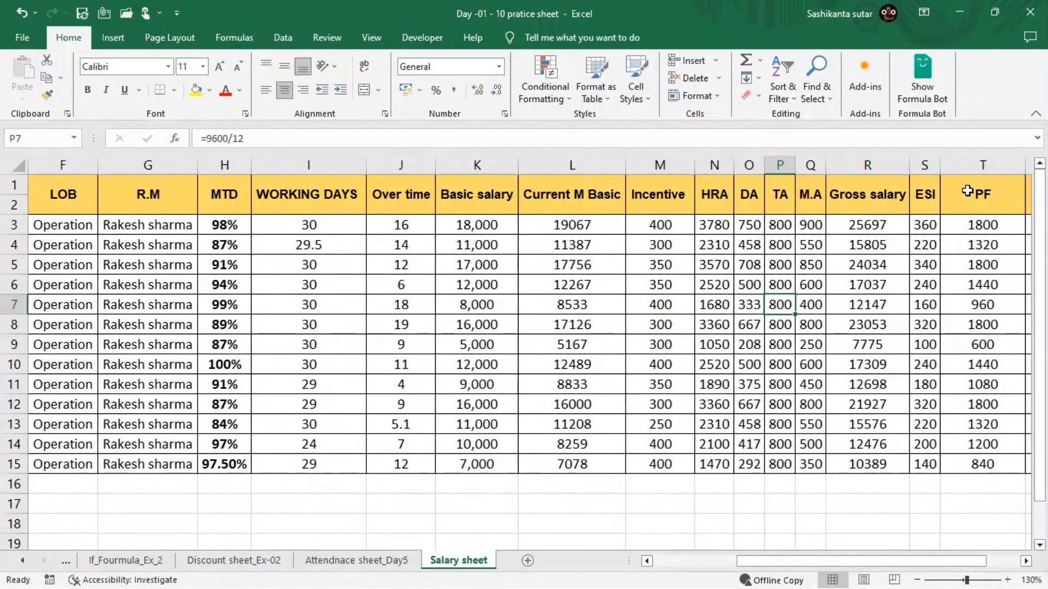
{"action": "key", "text": "Right"}
{"action": "key", "text": "Right"}
{"action": "key", "text": "Right"}
{"action": "key", "text": "Right"}
{"action": "key", "text": "Right"}
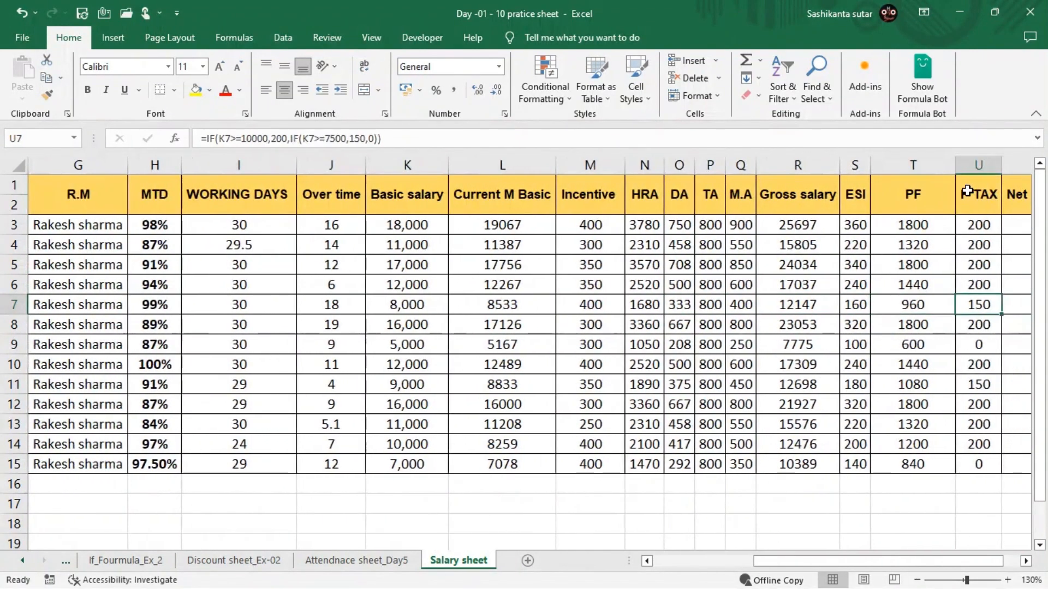
{"action": "key", "text": "Left"}
{"action": "key", "text": "Right"}
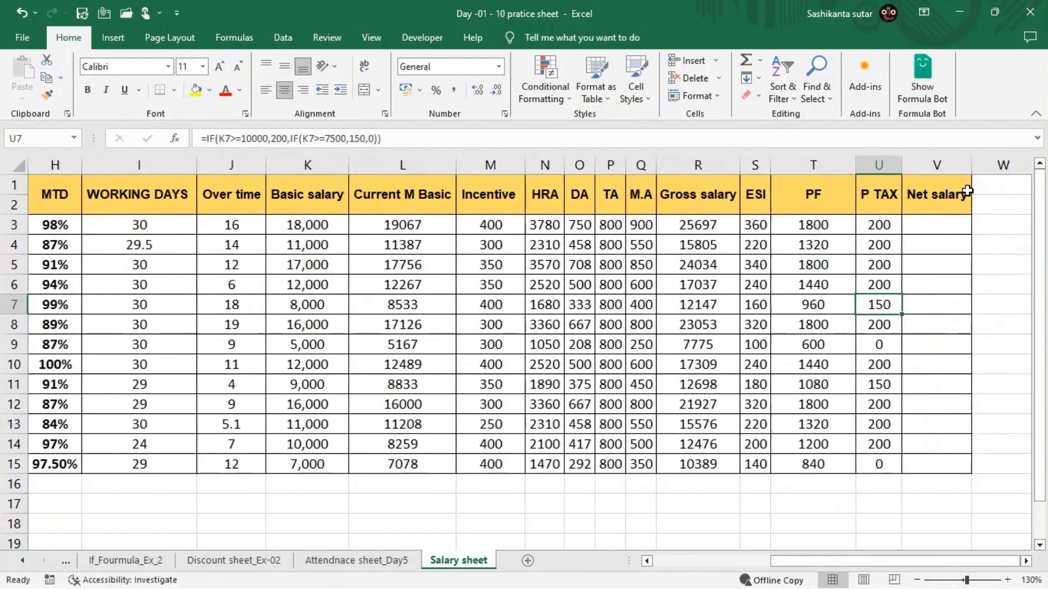
Calculate the net salary in V3 as gross salary minus the ESI, PF and P TAX deductions, using =R3-(S3+T3+U3).
{"action": "key", "text": "Right"}
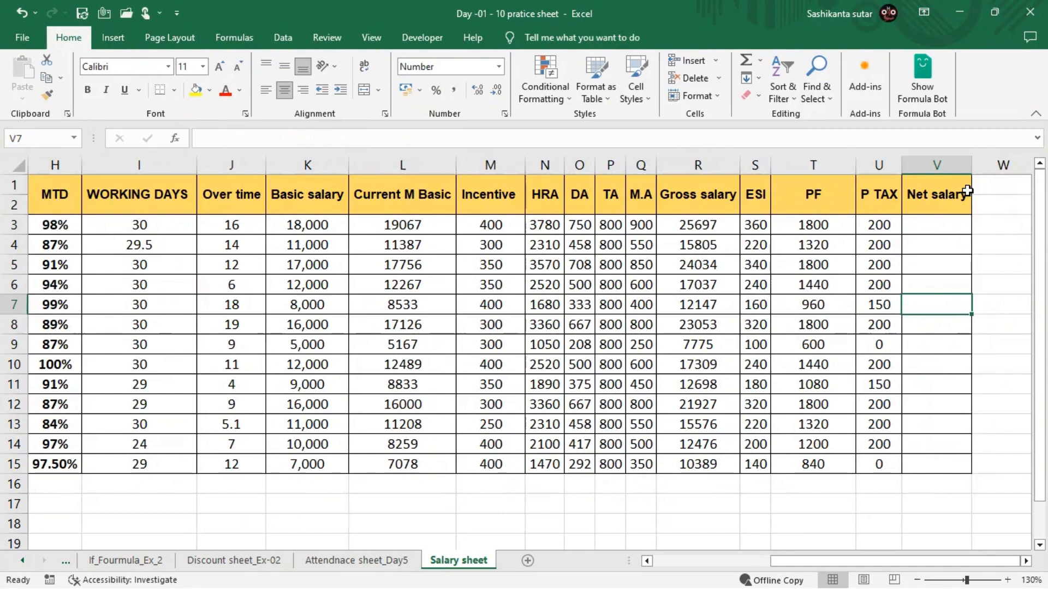
{"action": "key", "text": "Up"}
{"action": "key", "text": "Up"}
{"action": "key", "text": "Up"}
{"action": "key", "text": "Up"}
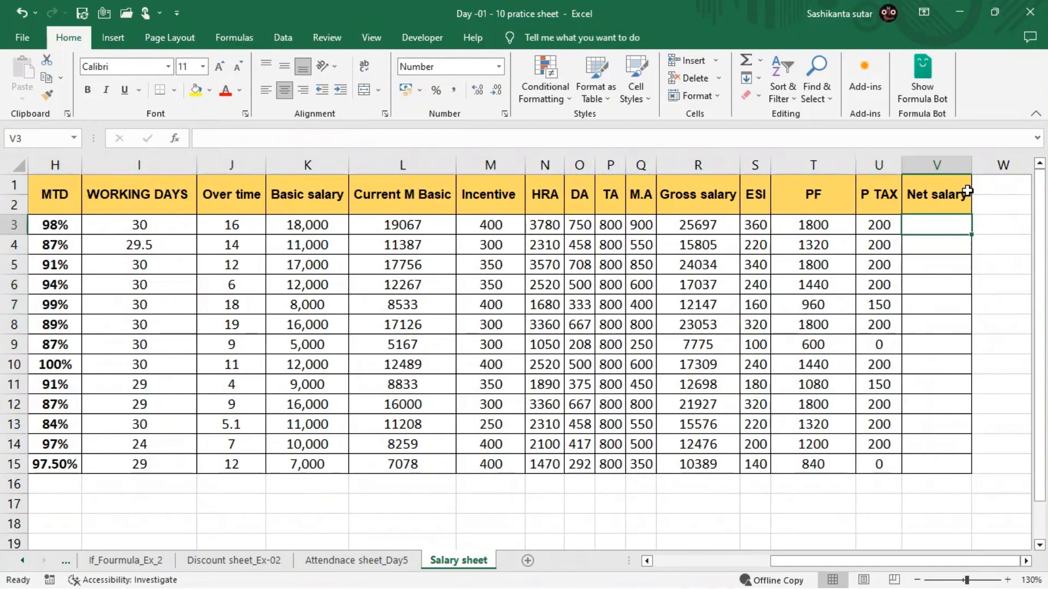
{"action": "type", "text": "="}
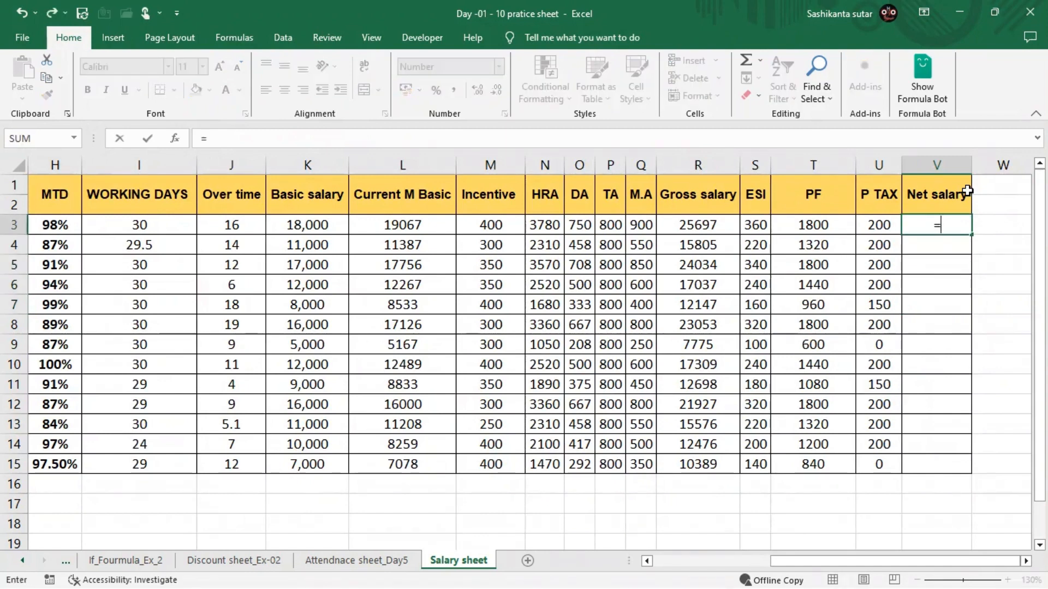
{"action": "key", "text": "Left"}
{"action": "key", "text": "Left"}
{"action": "key", "text": "Left"}
{"action": "key", "text": "Left"}
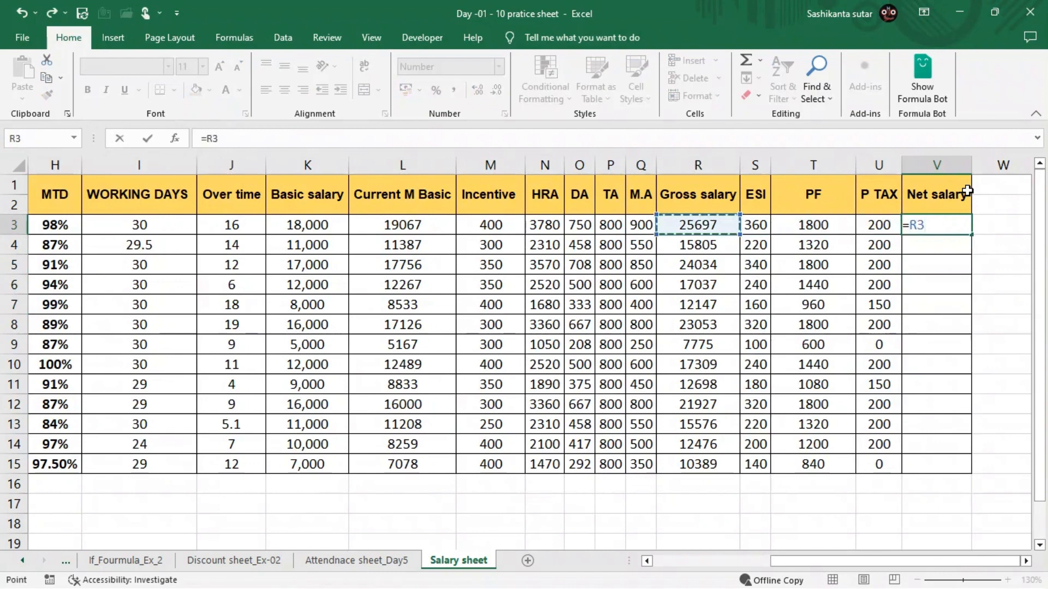
{"action": "type", "text": "-("}
{"action": "key", "text": "Left"}
{"action": "key", "text": "Left"}
{"action": "key", "text": "Left"}
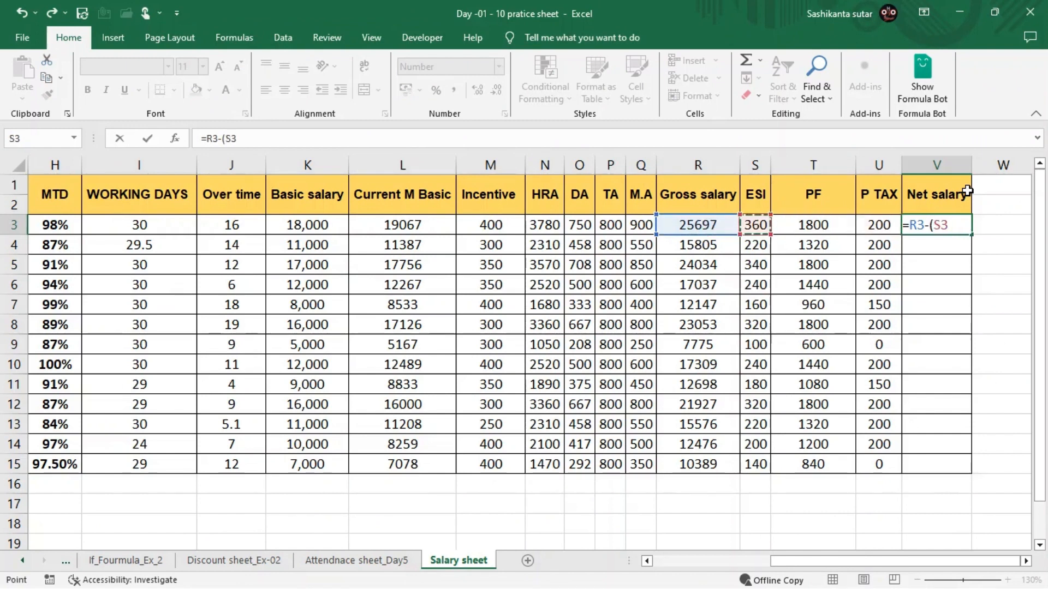
{"action": "type", "text": "+"}
{"action": "key", "text": "Left"}
{"action": "key", "text": "Left"}
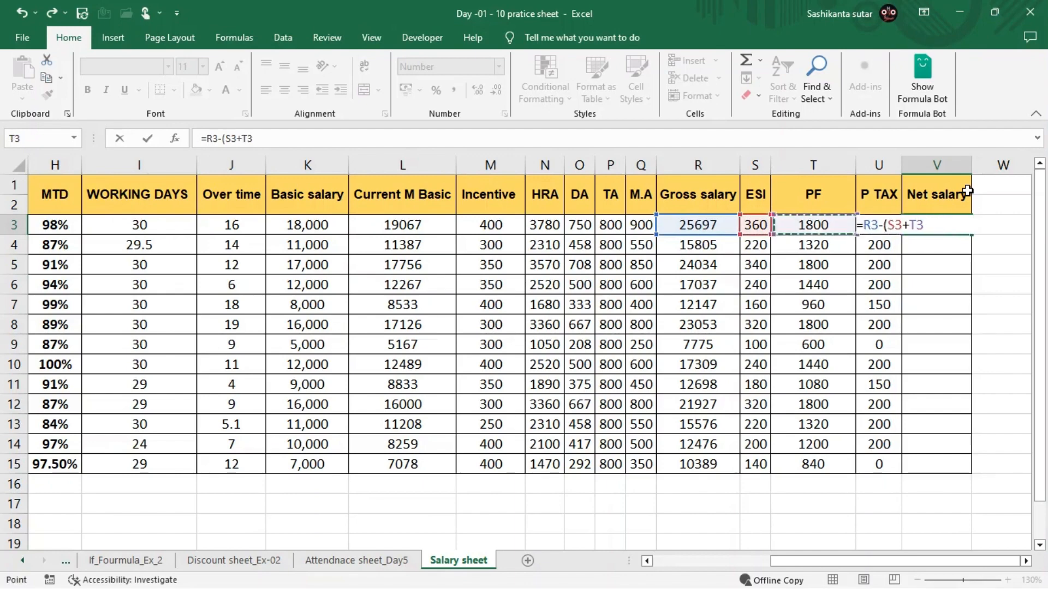
{"action": "type", "text": "+"}
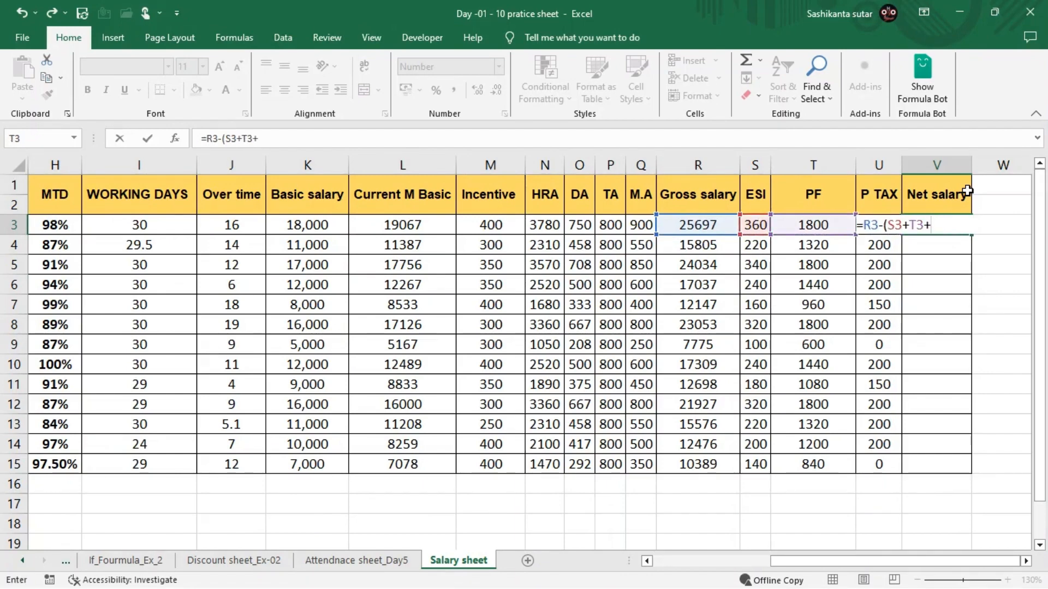
{"action": "key", "text": "Right"}
{"action": "key", "text": "Left"}
{"action": "key", "text": "Left"}
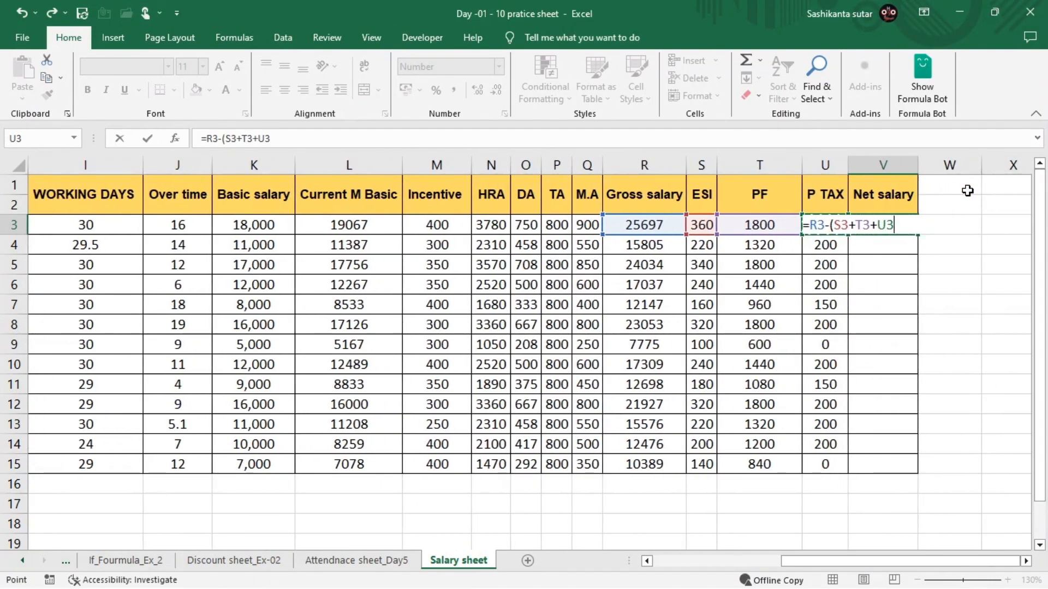
{"action": "type", "text": ")"}
{"action": "key", "text": "Return"}
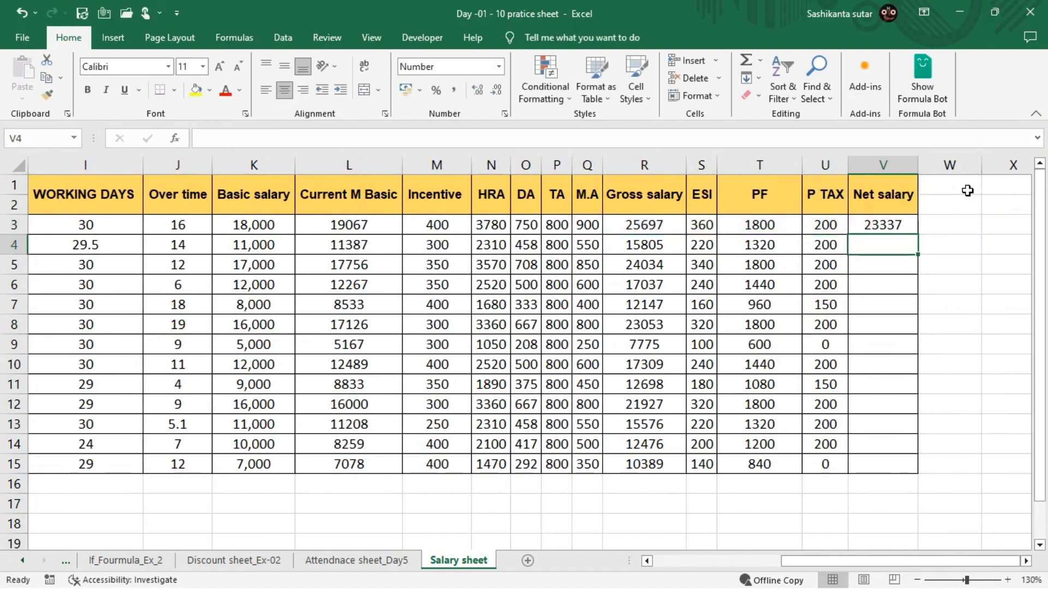
Fill the net salary formula down from V3 through V15.
{"action": "key", "text": "Left"}
{"action": "key", "text": "ctrl+Down"}
{"action": "key", "text": "Right"}
{"action": "key", "text": "ctrl+shift+Up"}
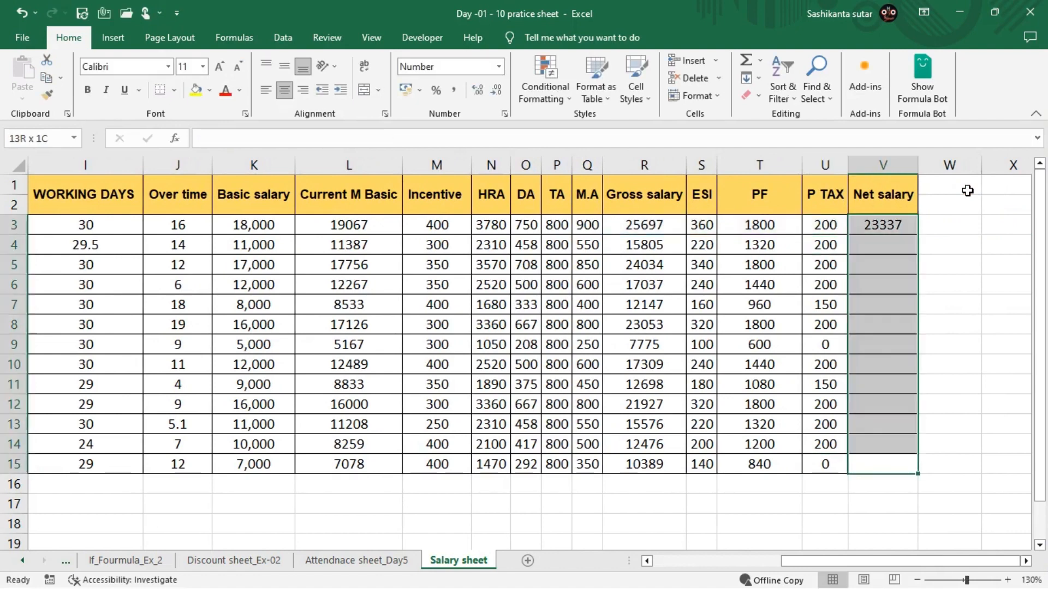
{"action": "key", "text": "ctrl+d"}
Check the row 3 gross salary, net salary and PF formulas against each other.
{"action": "key", "text": "Left"}
{"action": "key", "text": "Up"}
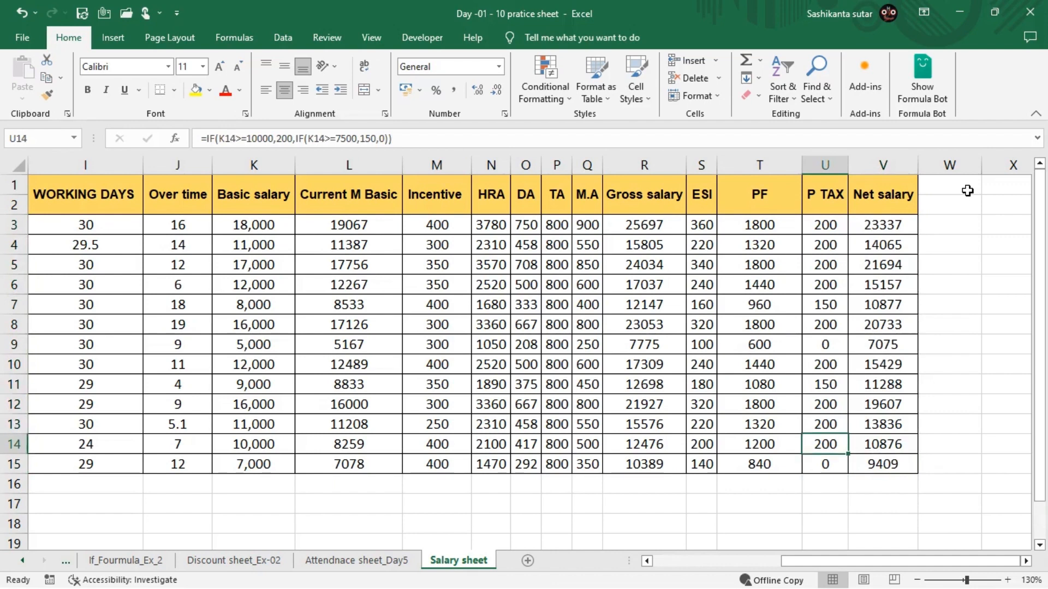
{"action": "key", "text": "Up"}
{"action": "key", "text": "Up"}
{"action": "left_click", "coordinate": [621, 229]}
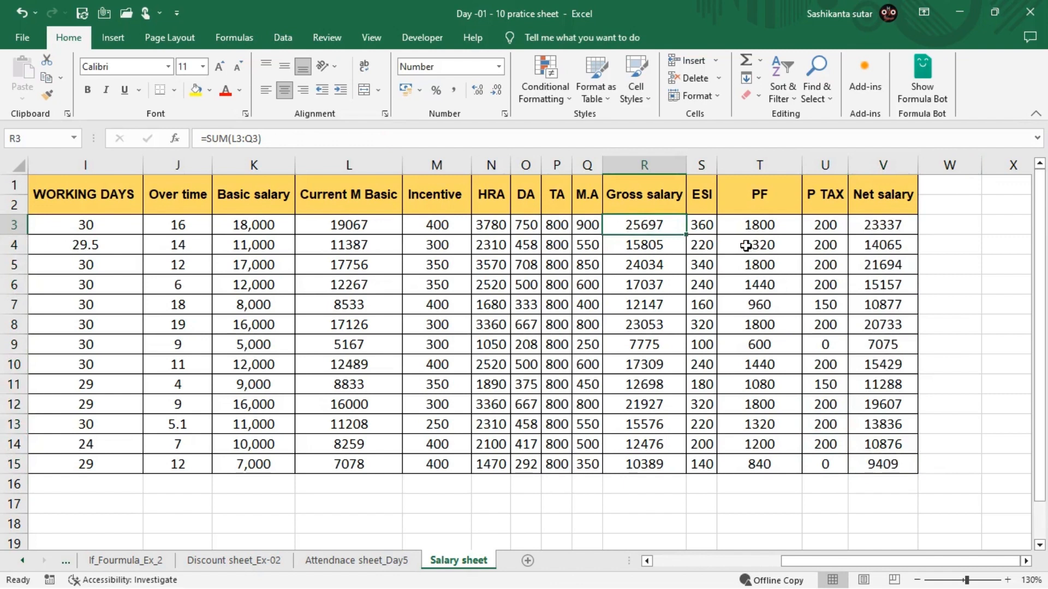
{"action": "left_click", "coordinate": [866, 222]}
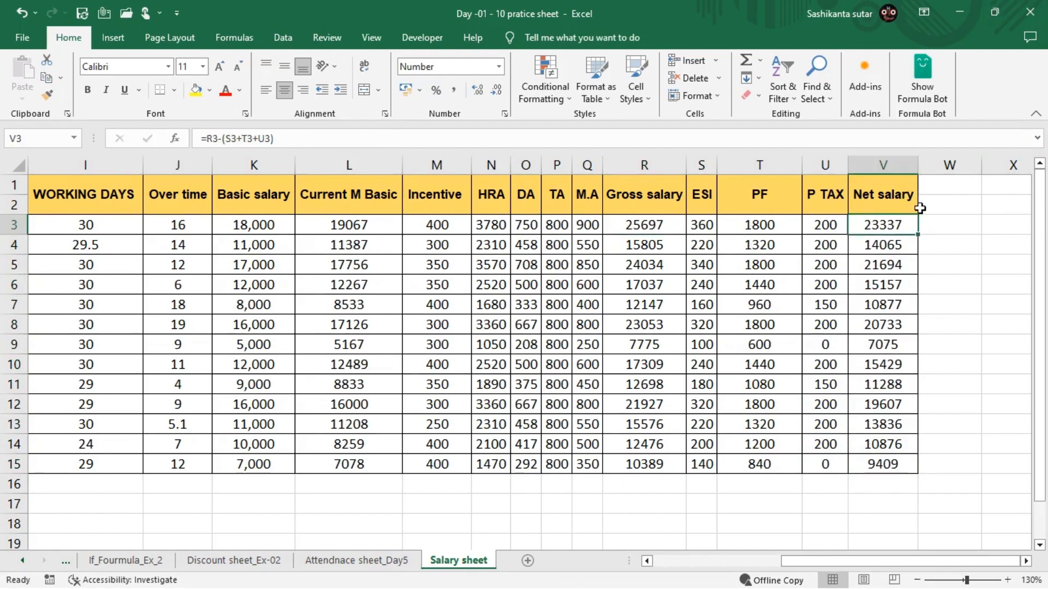
{"action": "left_click", "coordinate": [767, 227]}
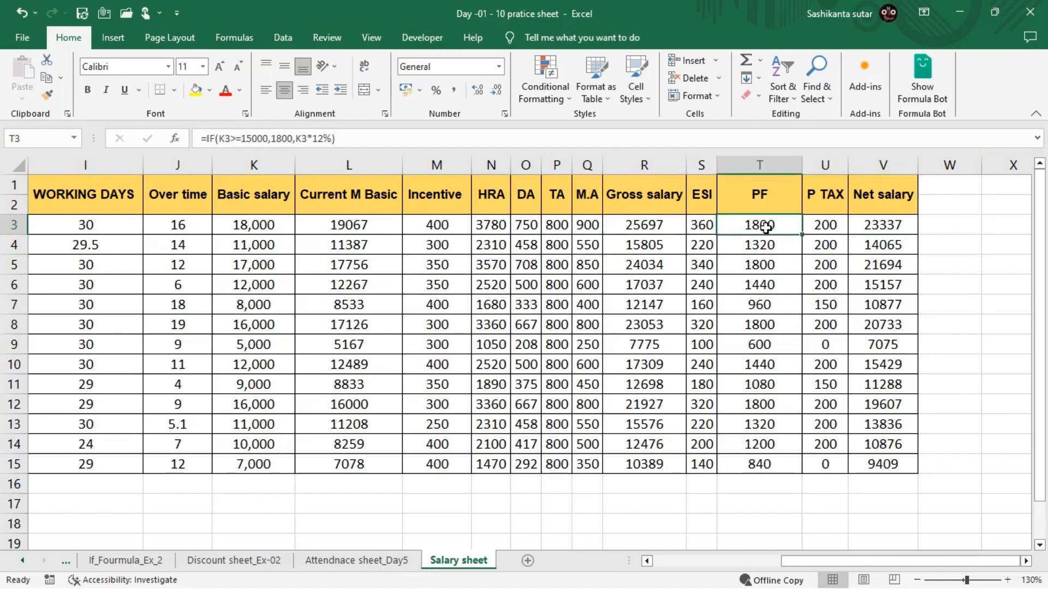
Review the row 3 employee record from the employee details across the salary and deduction columns to the net salary.
{"action": "key", "text": "Left"}
{"action": "key", "text": "Left"}
{"action": "key", "text": "Left"}
{"action": "key", "text": "Left"}
{"action": "key", "text": "Left"}
{"action": "key", "text": "Left"}
{"action": "key", "text": "Left"}
{"action": "key", "text": "Left"}
{"action": "key", "text": "Left"}
{"action": "key", "text": "Left"}
{"action": "key", "text": "Left"}
{"action": "key", "text": "Left"}
{"action": "key", "text": "Left"}
{"action": "key", "text": "Left"}
{"action": "key", "text": "Left"}
{"action": "key", "text": "Right"}
{"action": "key", "text": "Right"}
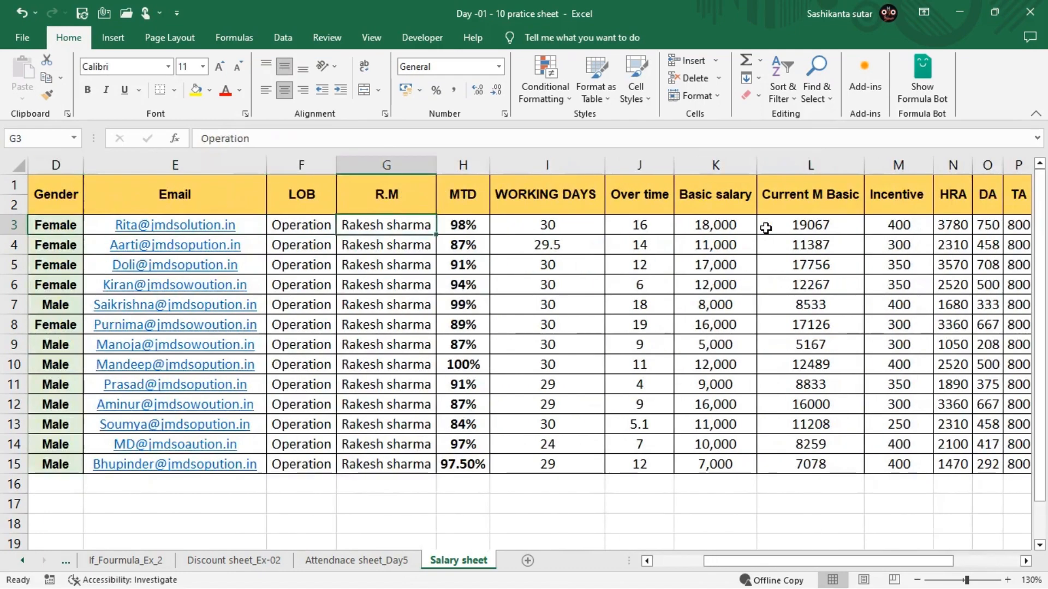
{"action": "key", "text": "Right"}
{"action": "key", "text": "Right"}
{"action": "key", "text": "Right"}
{"action": "key", "text": "Right"}
{"action": "key", "text": "Right"}
{"action": "key", "text": "Right"}
{"action": "key", "text": "Right"}
{"action": "key", "text": "Right"}
{"action": "key", "text": "Right"}
{"action": "key", "text": "Right"}
{"action": "key", "text": "Right"}
{"action": "key", "text": "Right"}
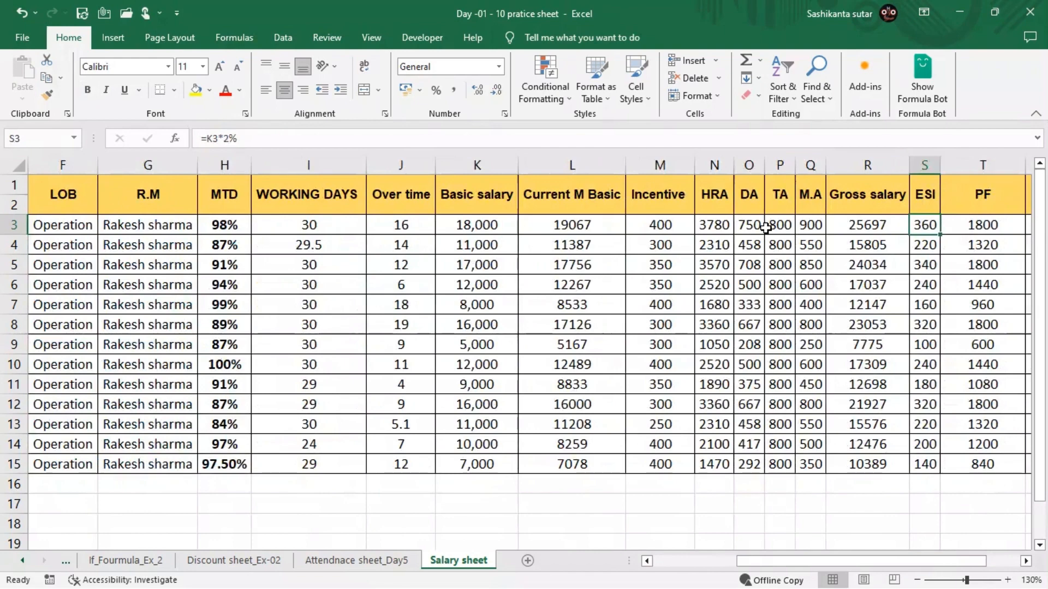
{"action": "key", "text": "Right"}
{"action": "key", "text": "Right"}
{"action": "key", "text": "Right"}
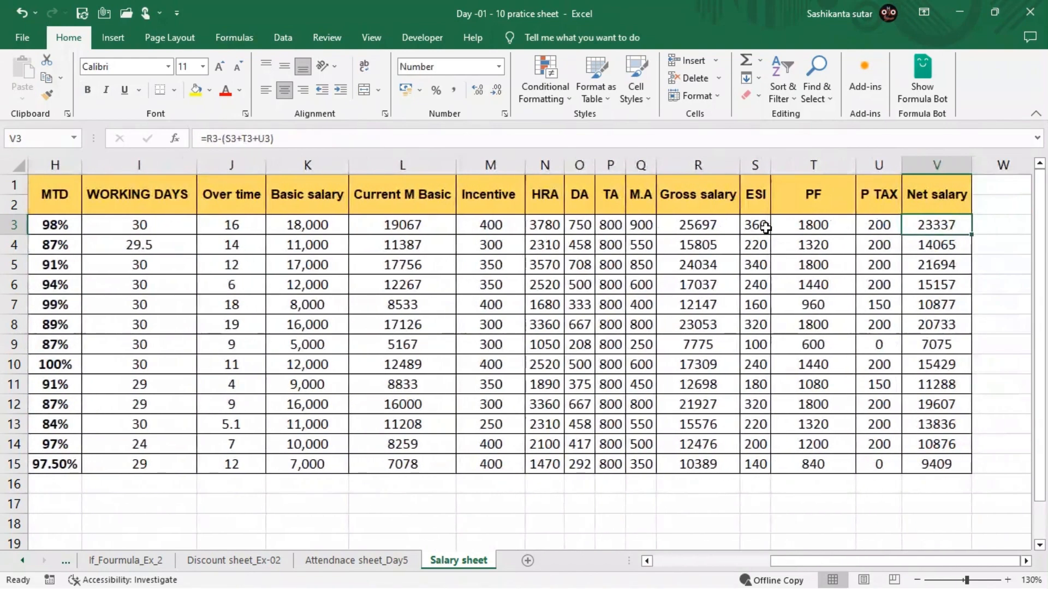